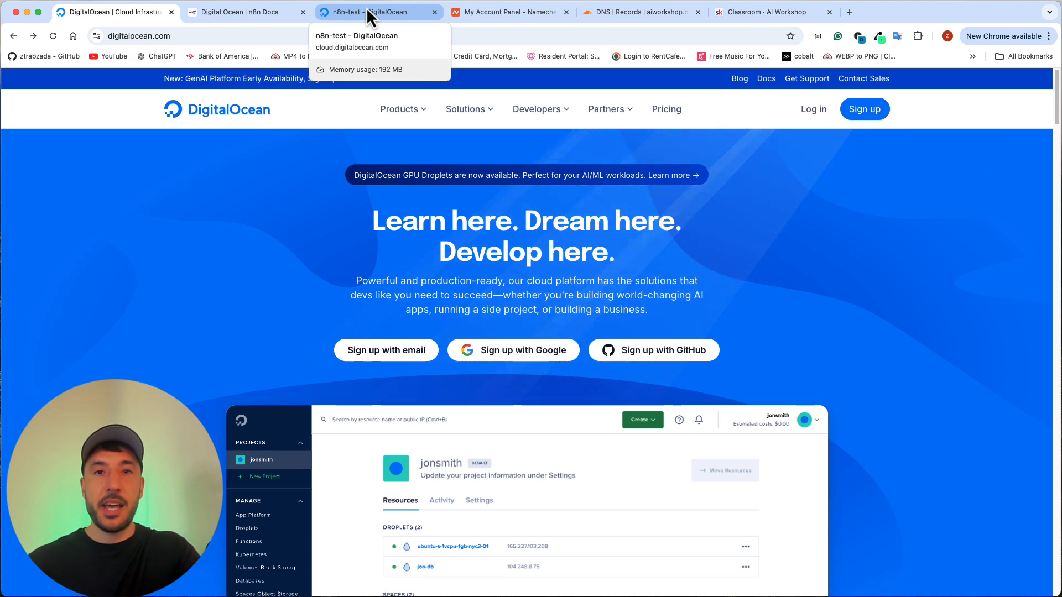
Step: Look over the n8n-test droplet page, the Namecheap account dashboard and the n8n guide to hosting on DigitalOcean
left_click(366, 12)
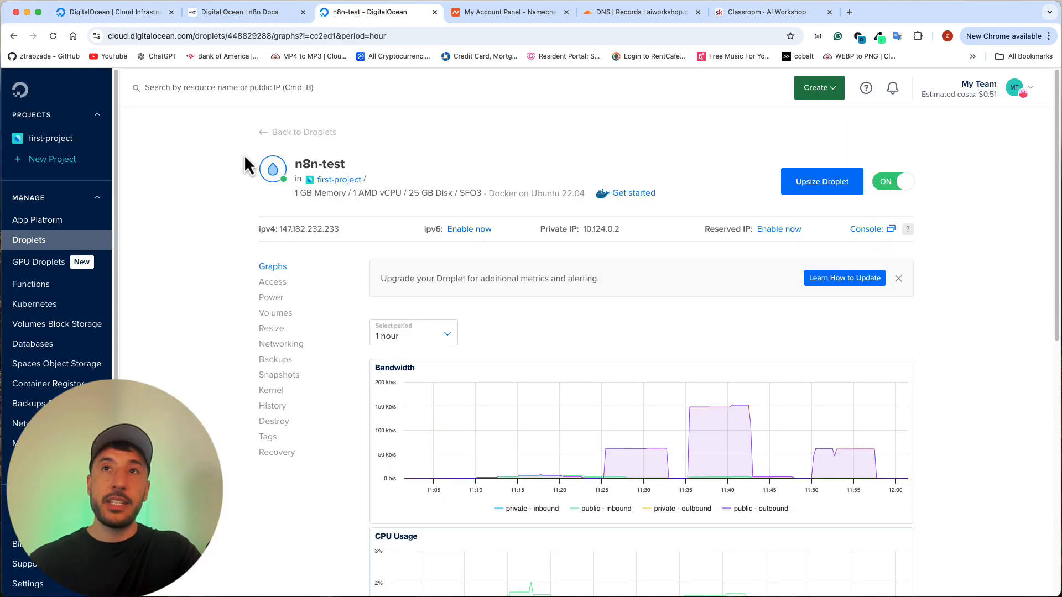
left_click(489, 12)
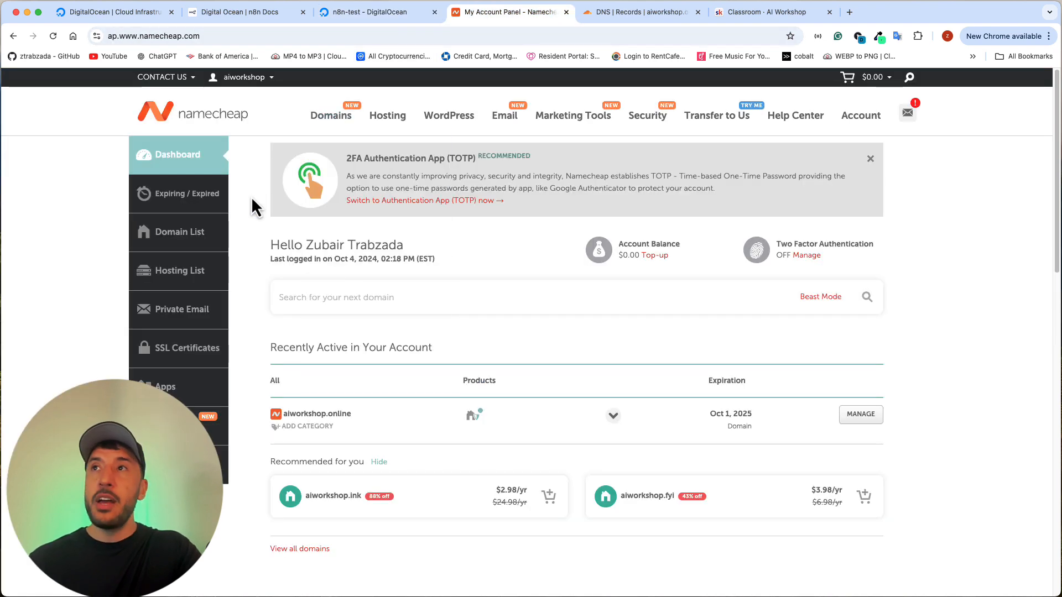
mouse_move(496, 133)
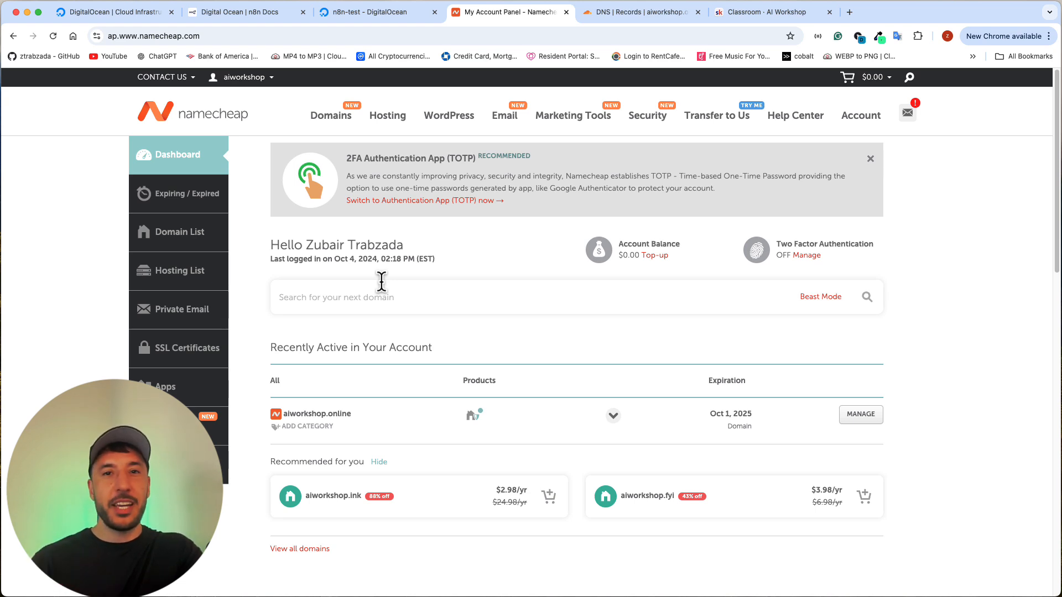
key("super+2")
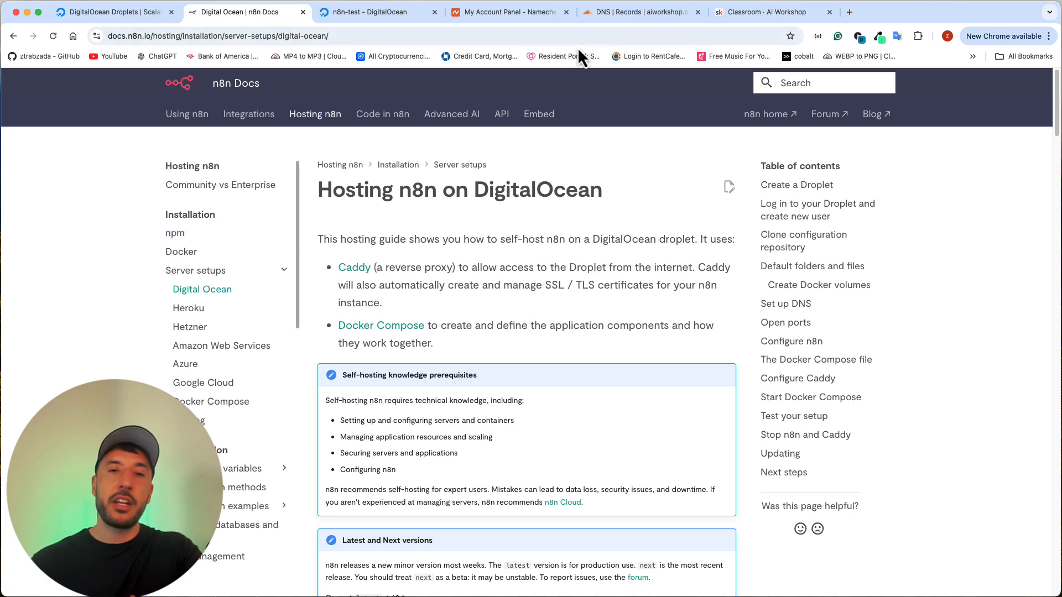
Step: Switch to the AI Workshop community on Skool and browse the posts in its Community feed
left_click(775, 20)
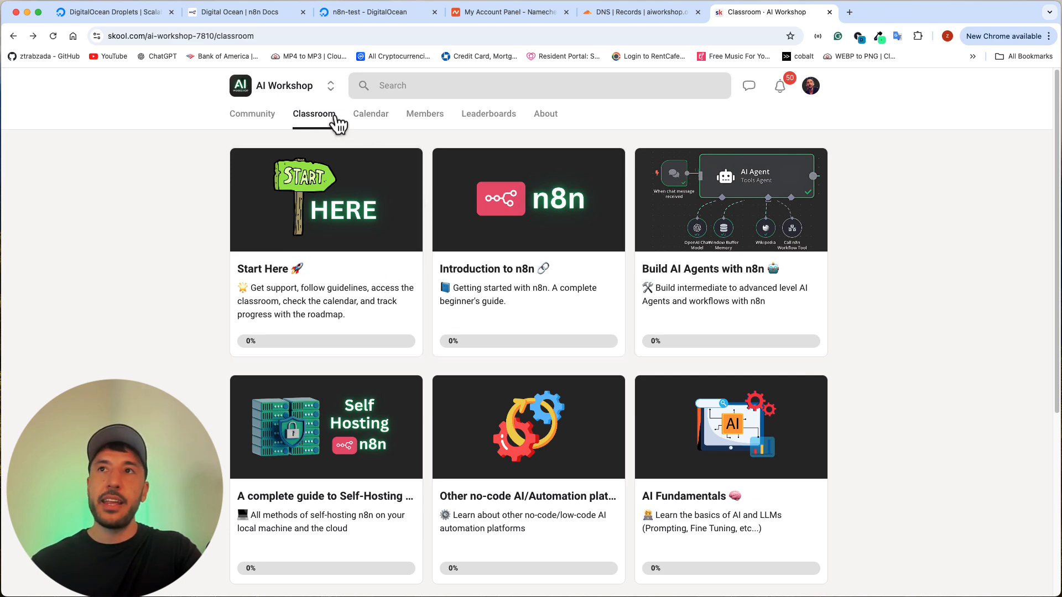
left_click(254, 123)
scroll(276, 288, "down", 10)
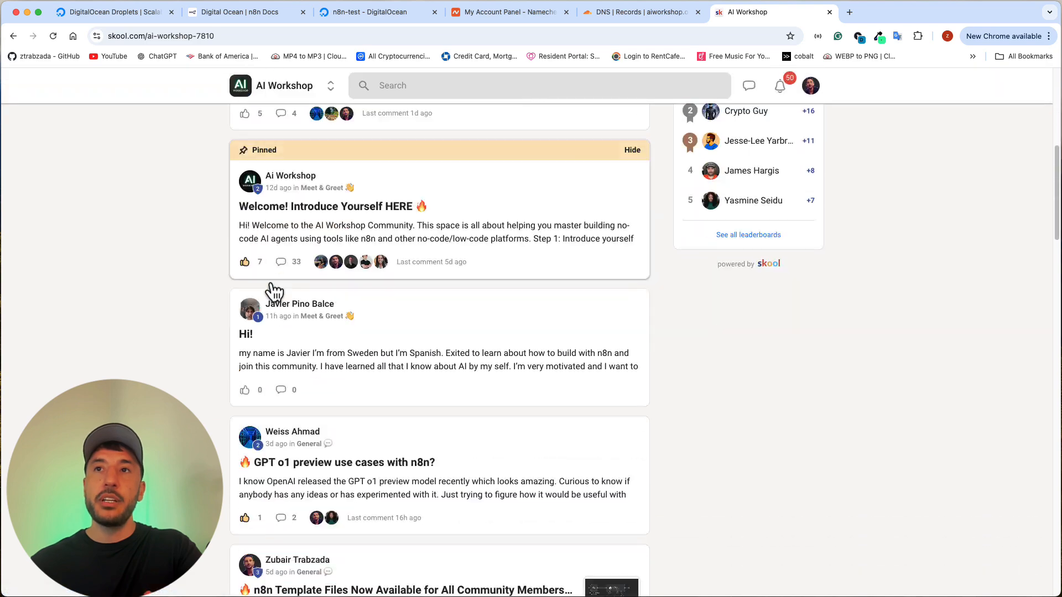
scroll(275, 291, "down", 10)
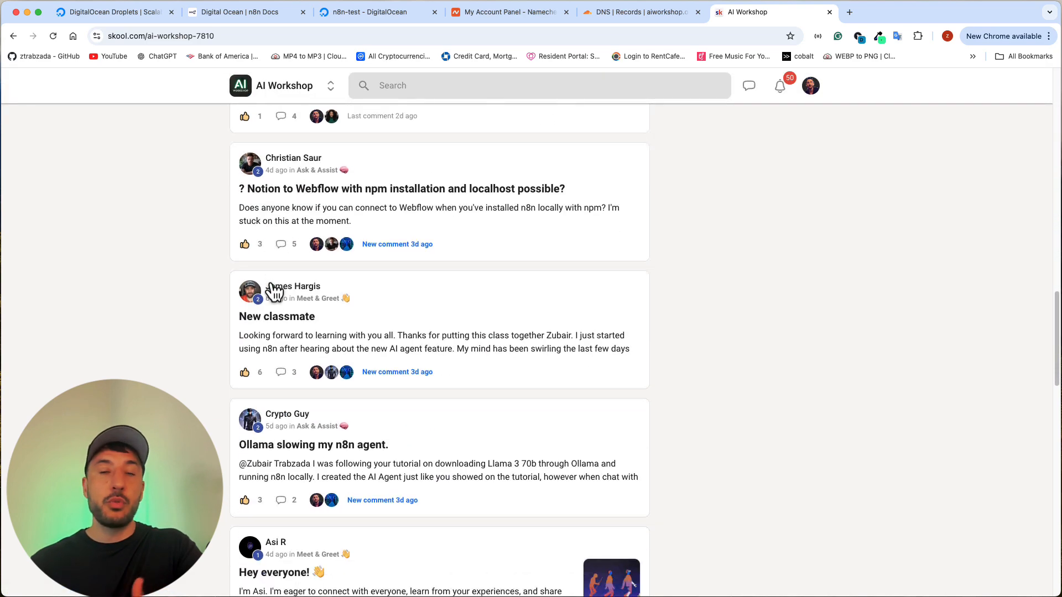
scroll(273, 291, "up", 10)
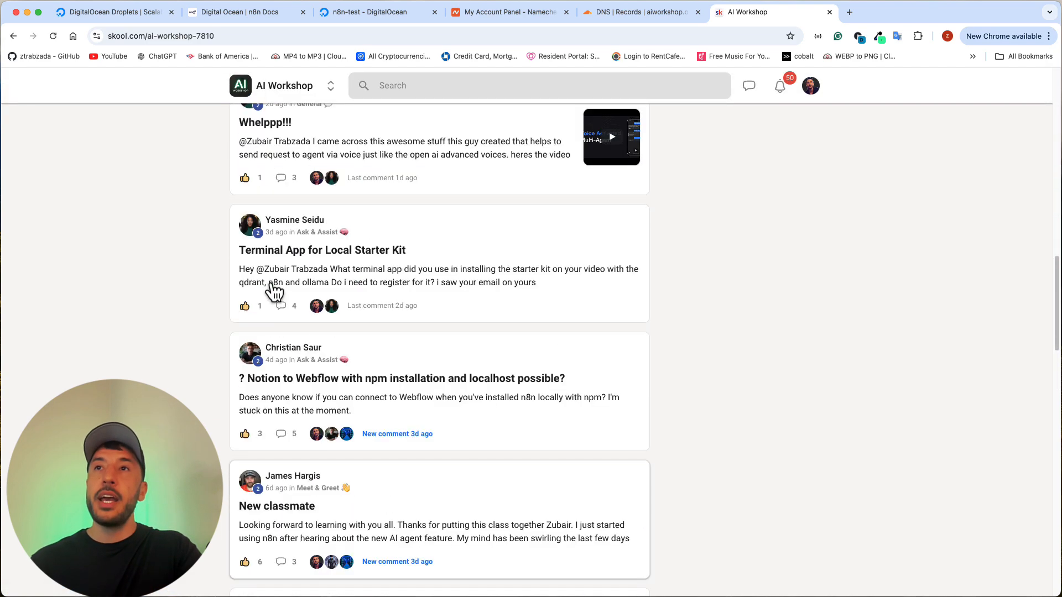
scroll(274, 290, "up", 10)
mouse_move(273, 290)
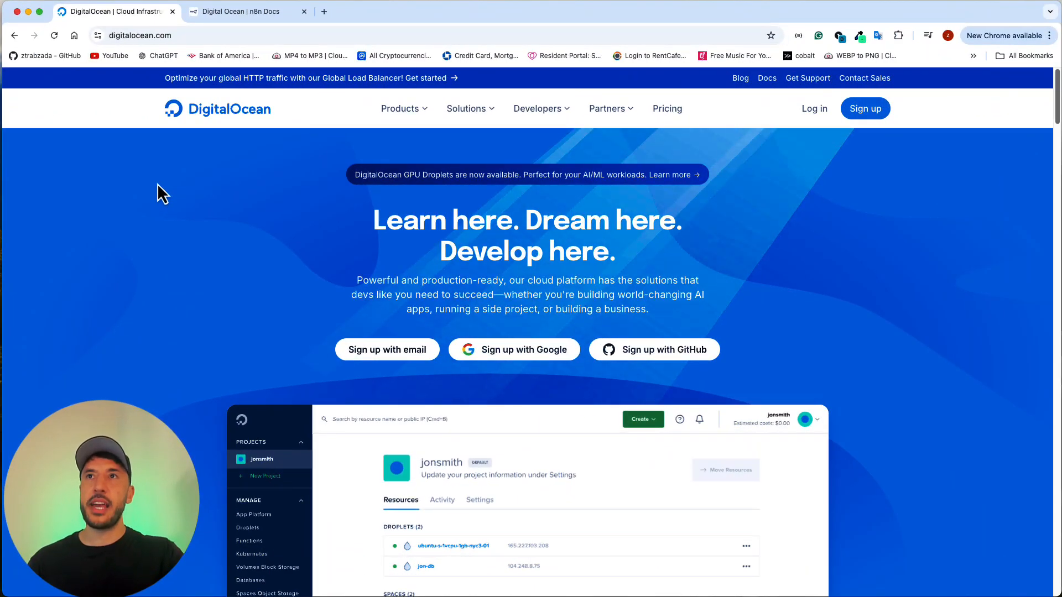
Step: Skim the n8n Docs guide for hosting n8n on DigitalOcean, from creating a Droplet through configuring Caddy
left_click(232, 12)
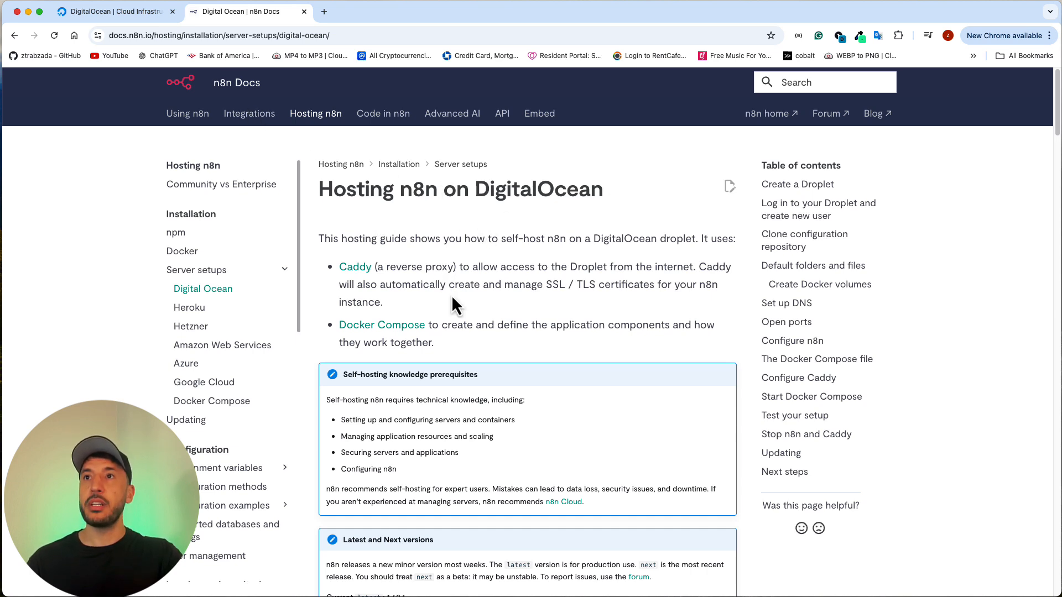
scroll(451, 310, "down", 15)
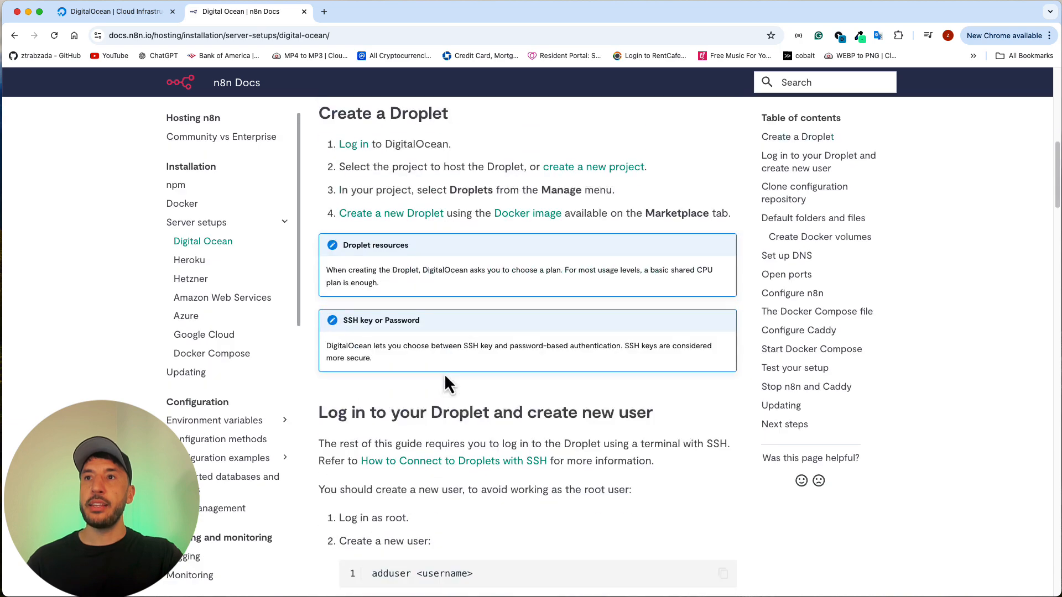
scroll(446, 381, "down", 10)
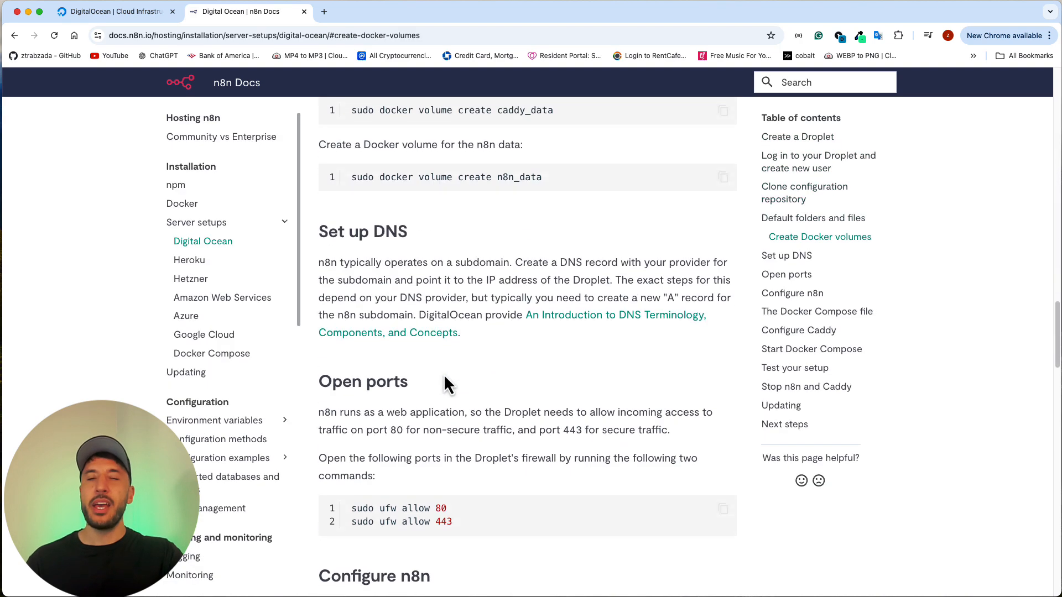
scroll(449, 332, "down", 5)
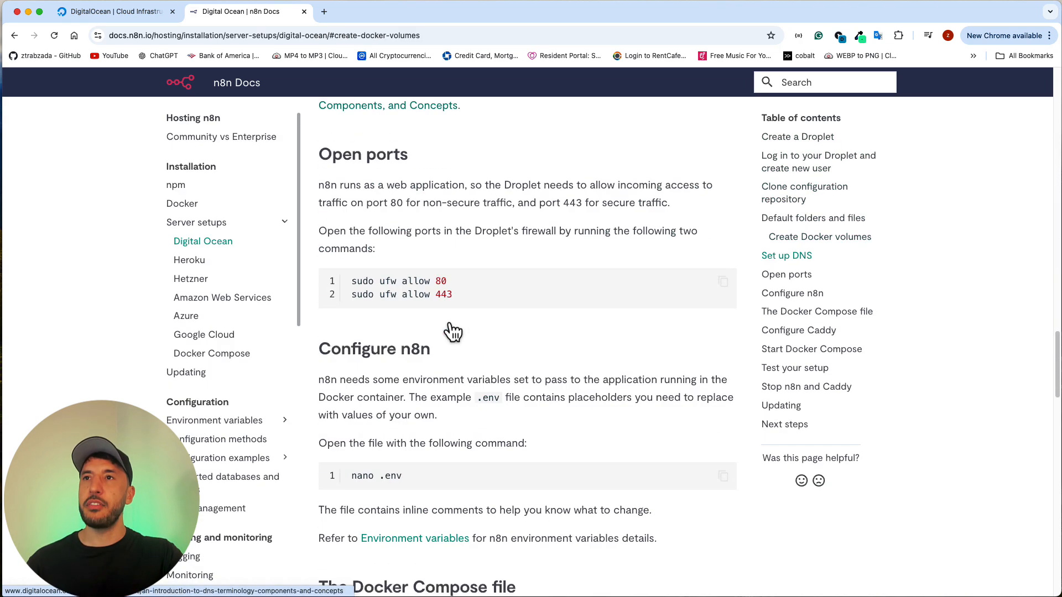
scroll(387, 280, "down", 4)
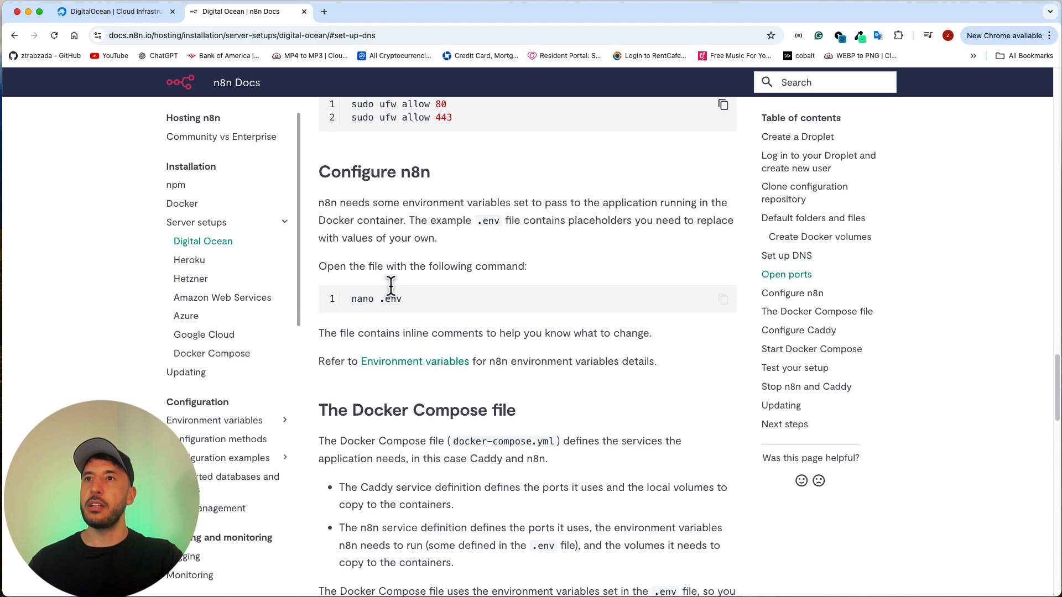
scroll(392, 291, "down", 7)
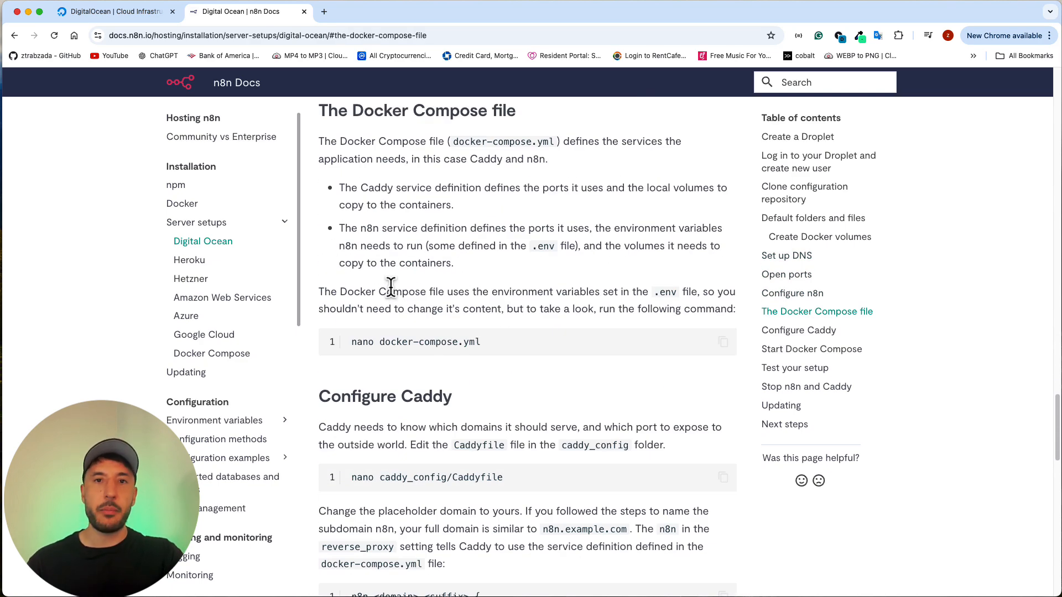
scroll(392, 285, "down", 5)
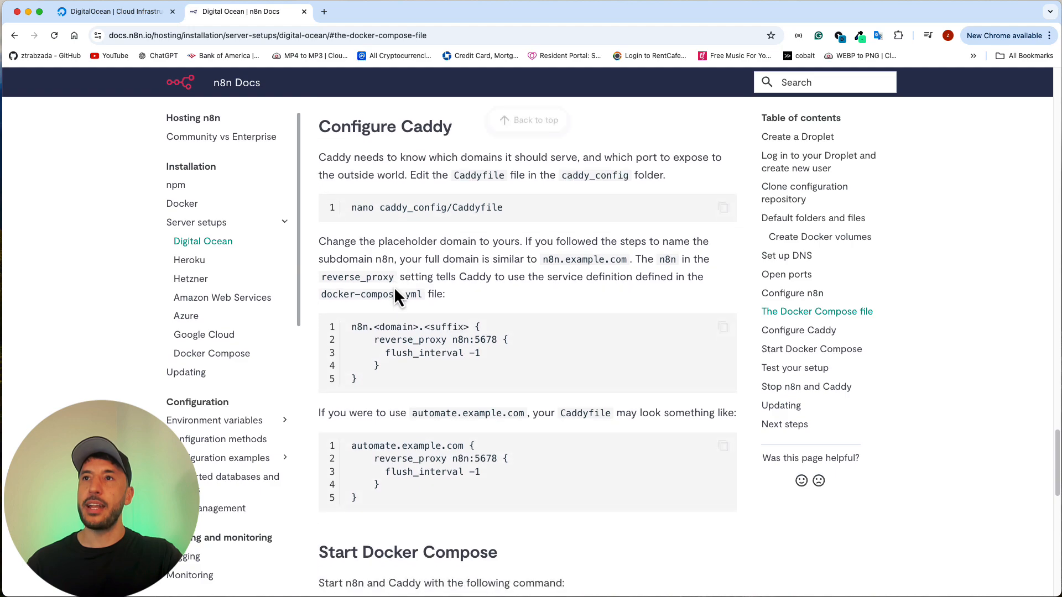
scroll(394, 286, "up", 20)
scroll(394, 287, "up", 15)
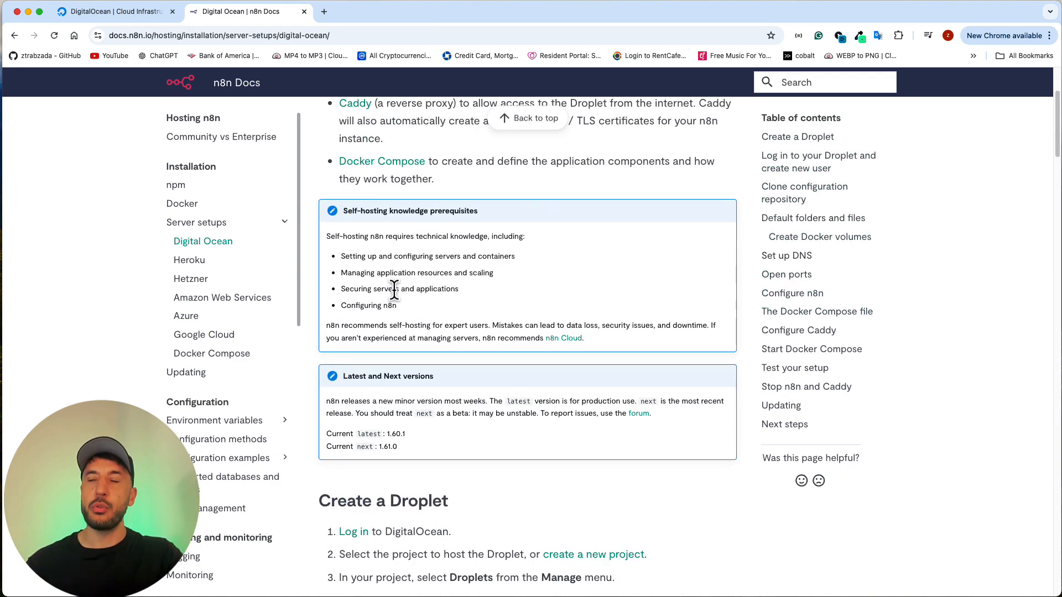
scroll(394, 289, "up", 5)
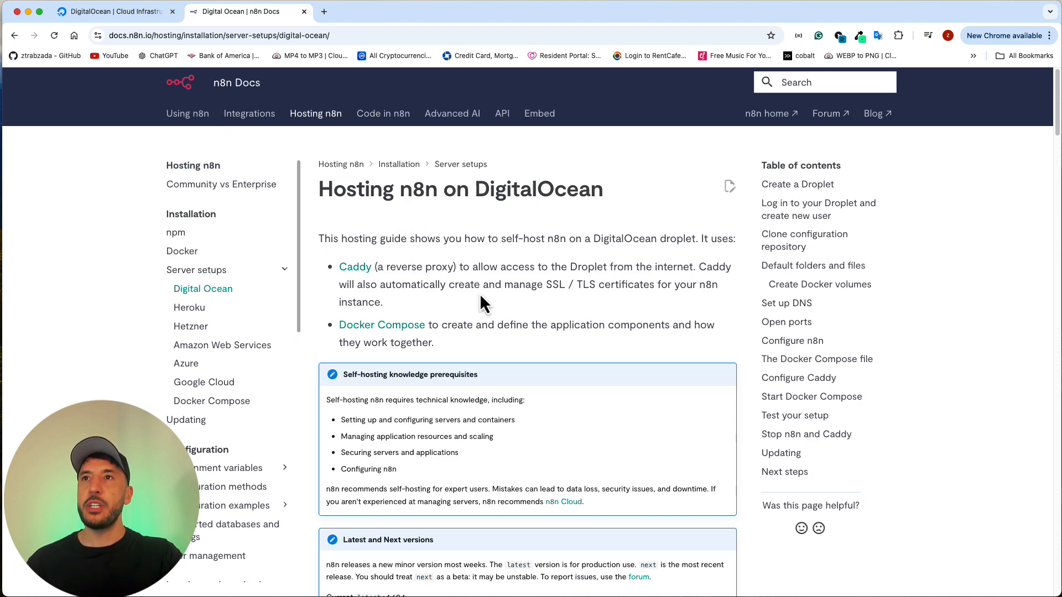
scroll(479, 298, "down", 7)
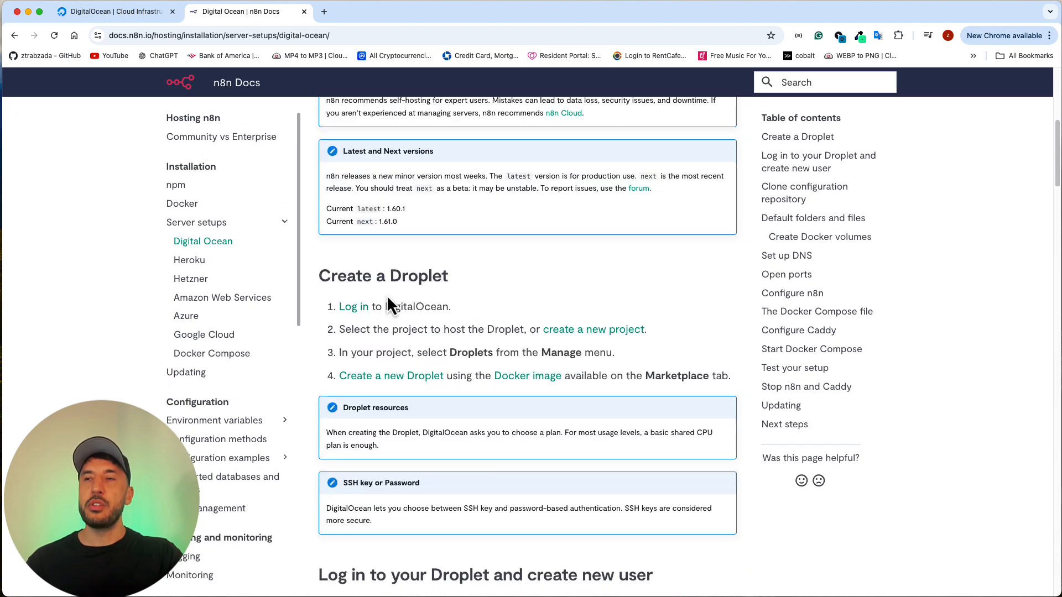
scroll(388, 299, "up", 7)
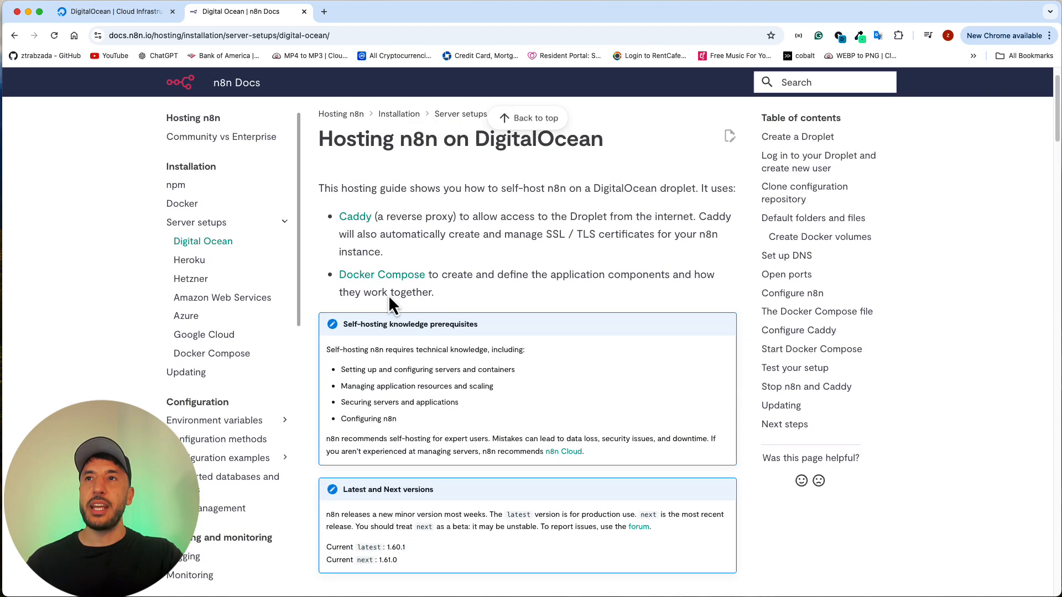
Step: Open the Droplets product page on the DigitalOcean website and review its features and Droplet types
left_click(108, 12)
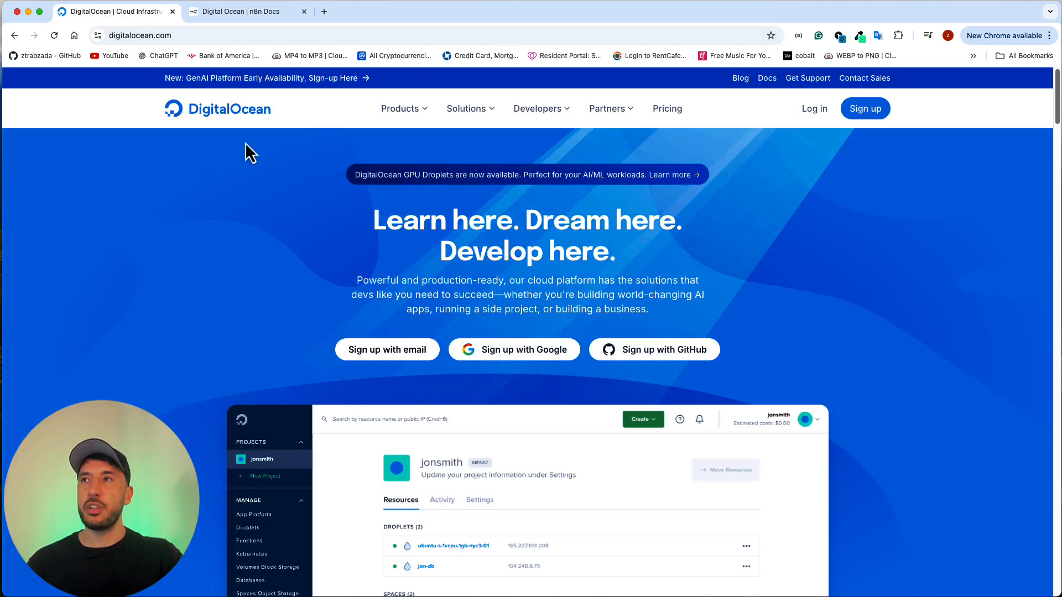
mouse_move(402, 117)
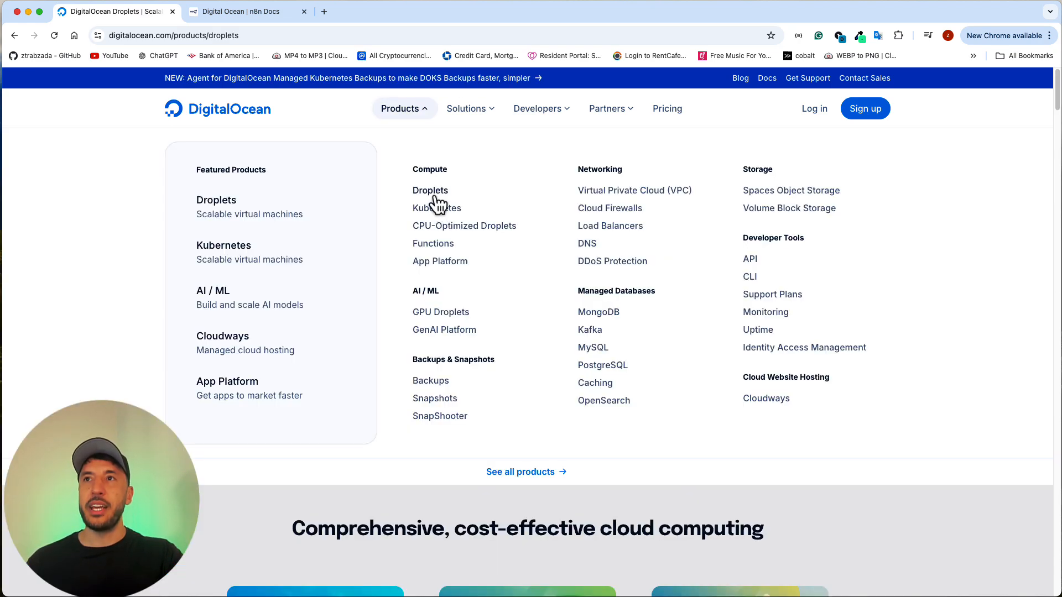
left_click(434, 197)
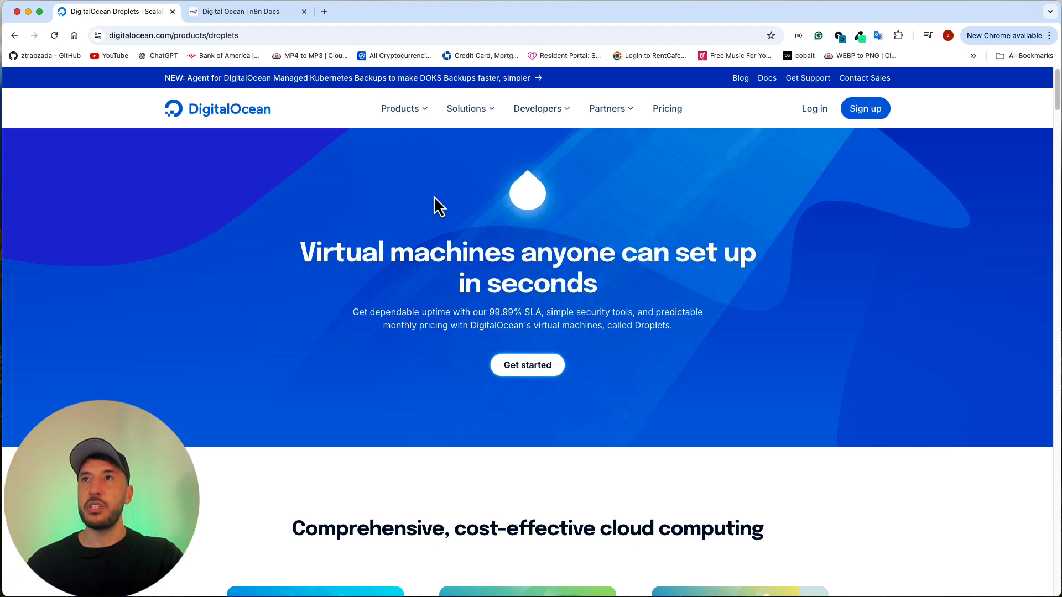
mouse_move(400, 116)
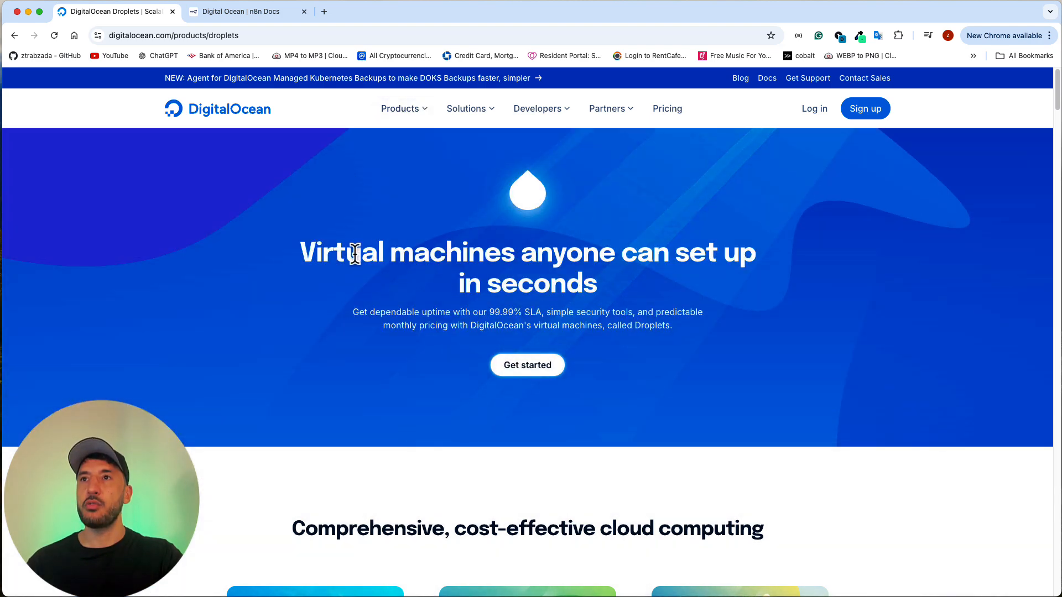
scroll(433, 341, "down", 5)
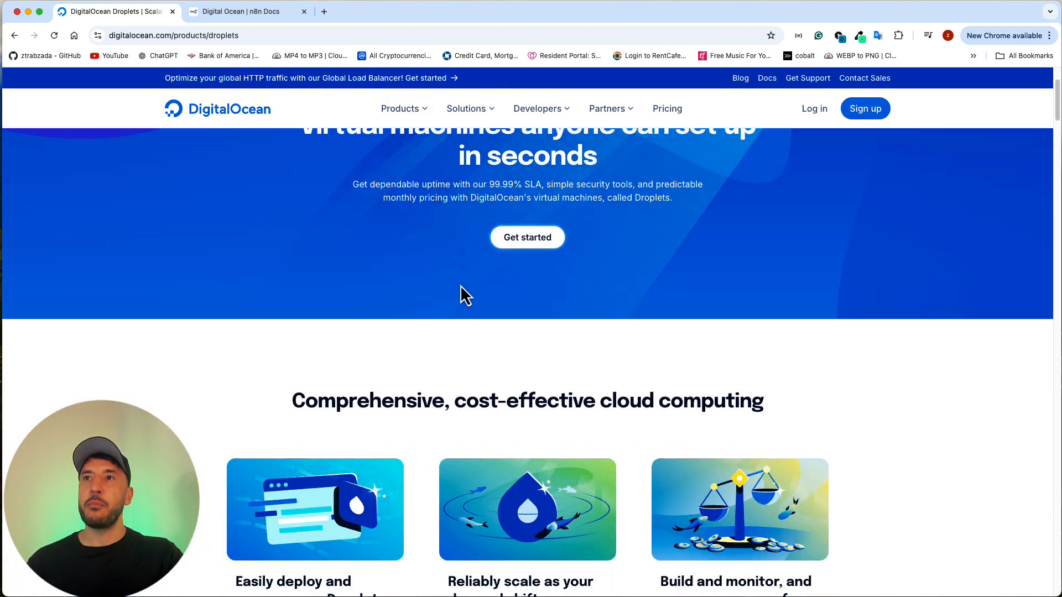
scroll(469, 310, "down", 10)
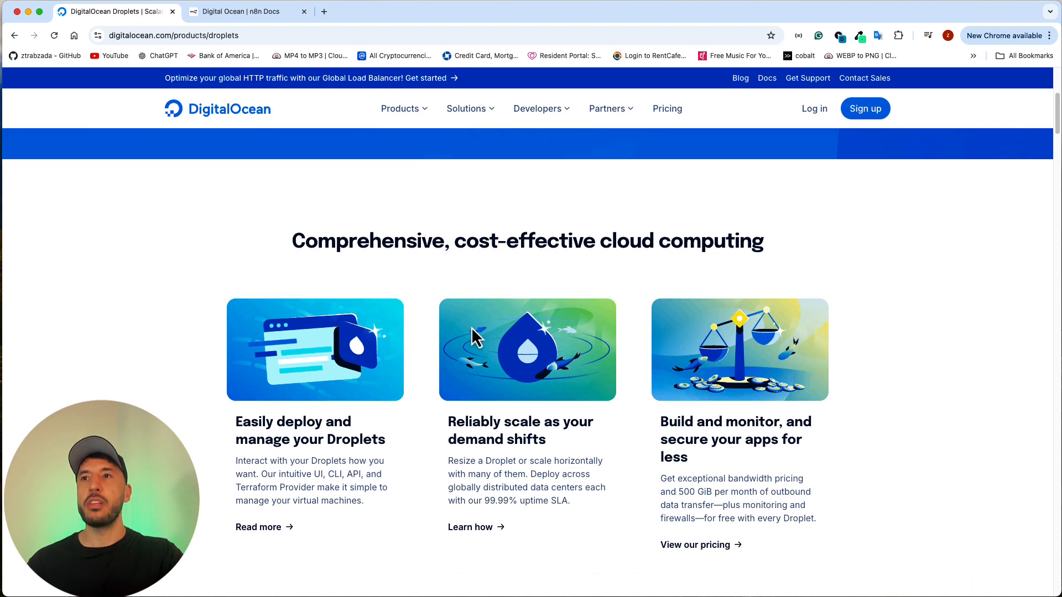
scroll(472, 330, "down", 4)
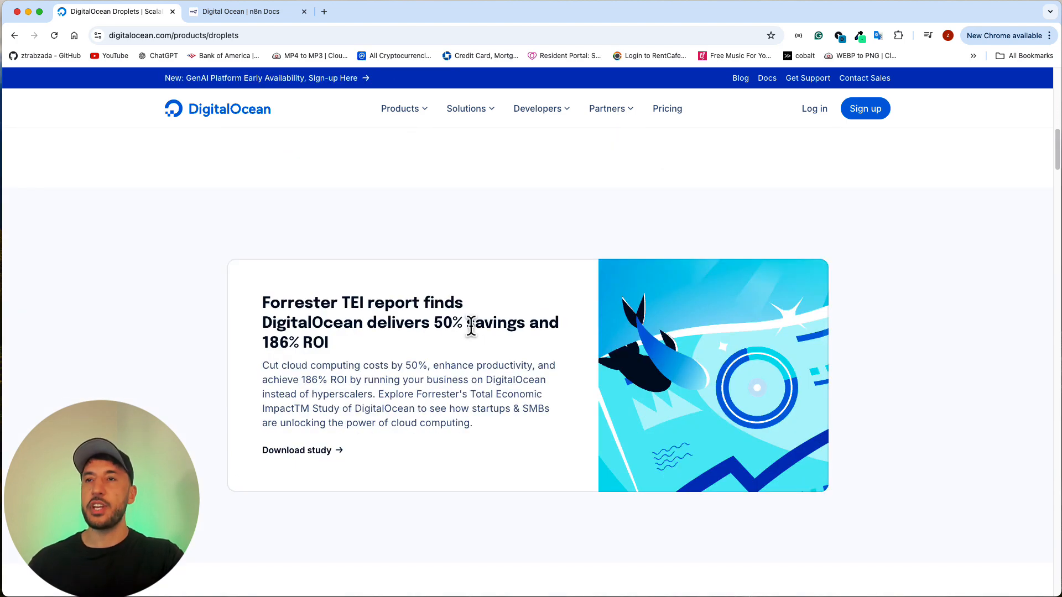
scroll(472, 326, "down", 10)
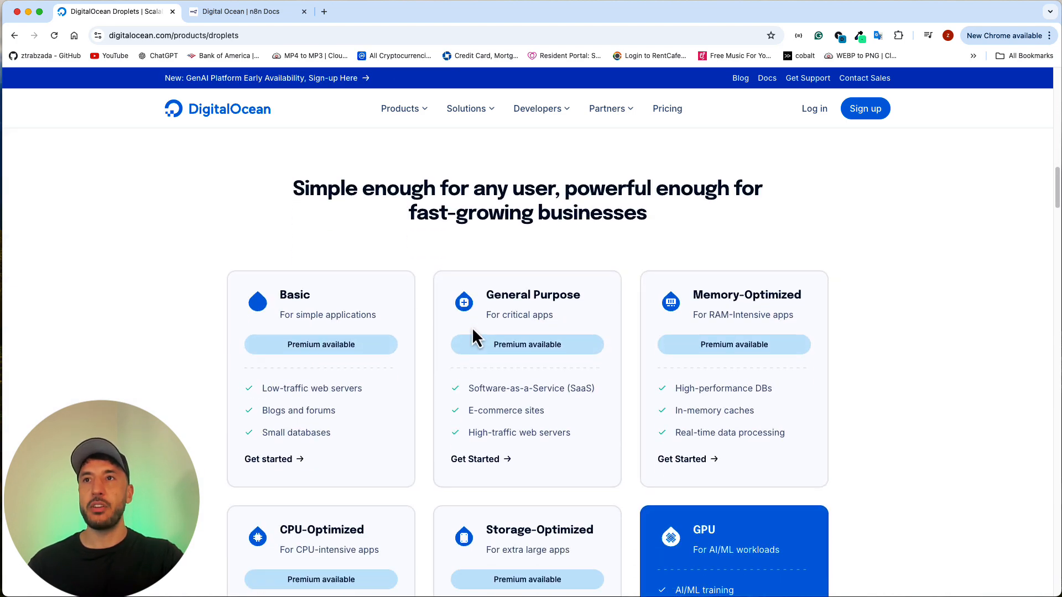
scroll(472, 330, "down", 8)
scroll(472, 327, "down", 5)
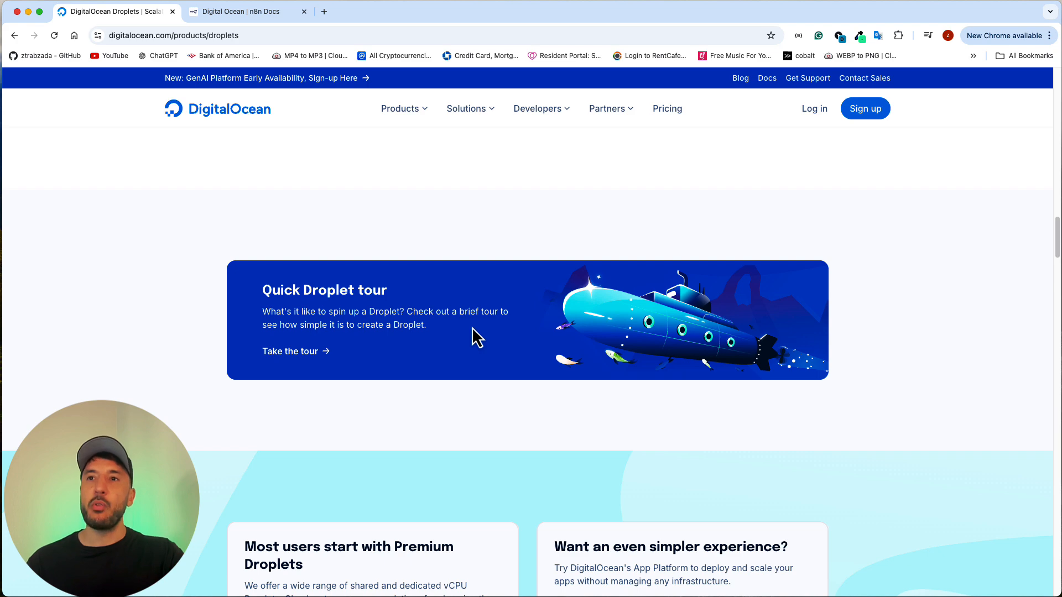
scroll(473, 327, "down", 7)
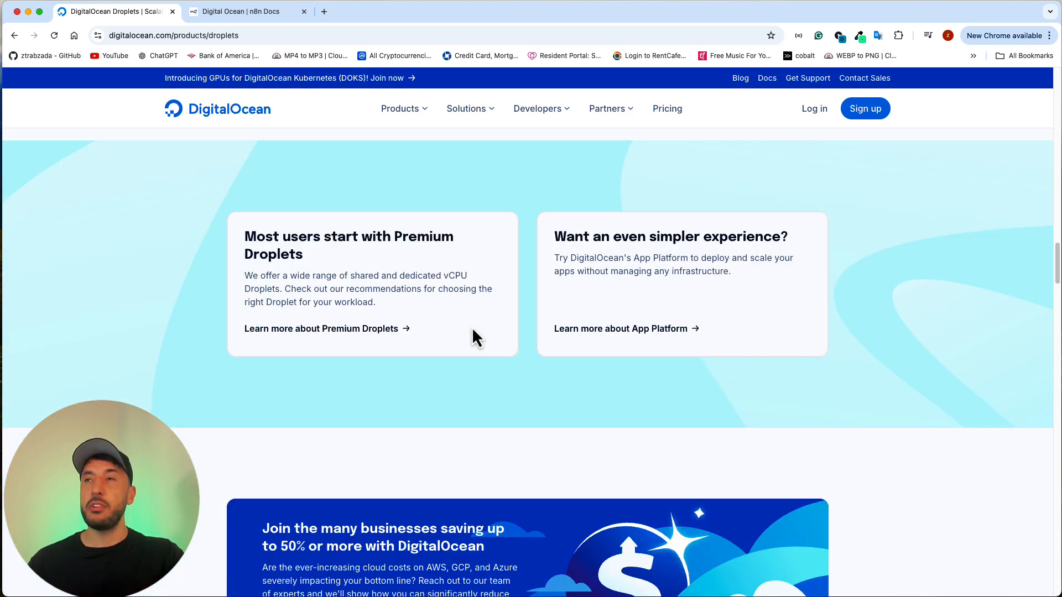
scroll(472, 327, "up", 20)
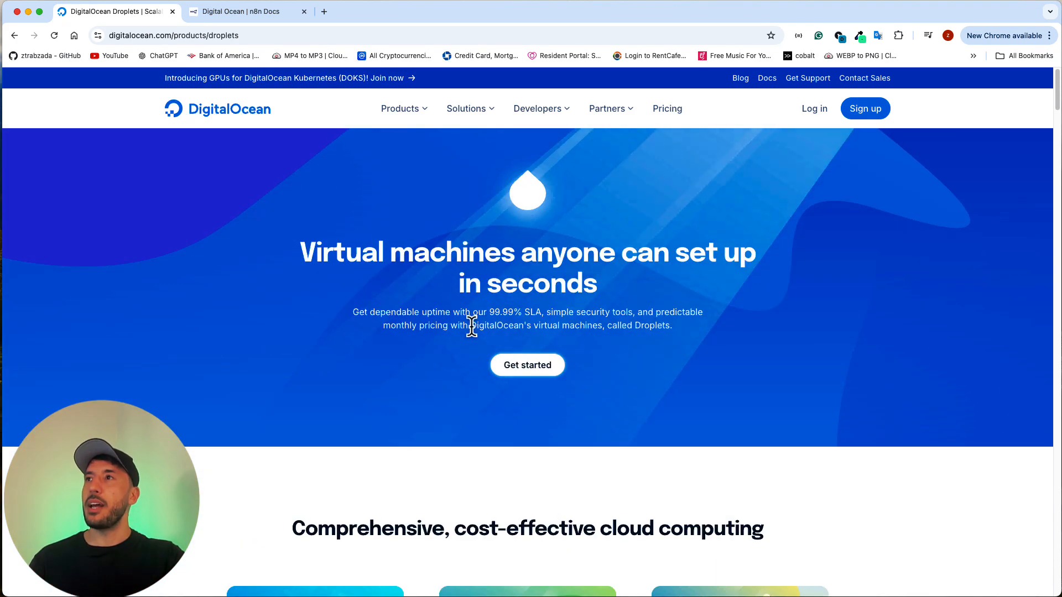
Step: Start a DigitalOcean sign-up with email, entering AI Workshop as the full name and filling in the account's email address
left_click(874, 117)
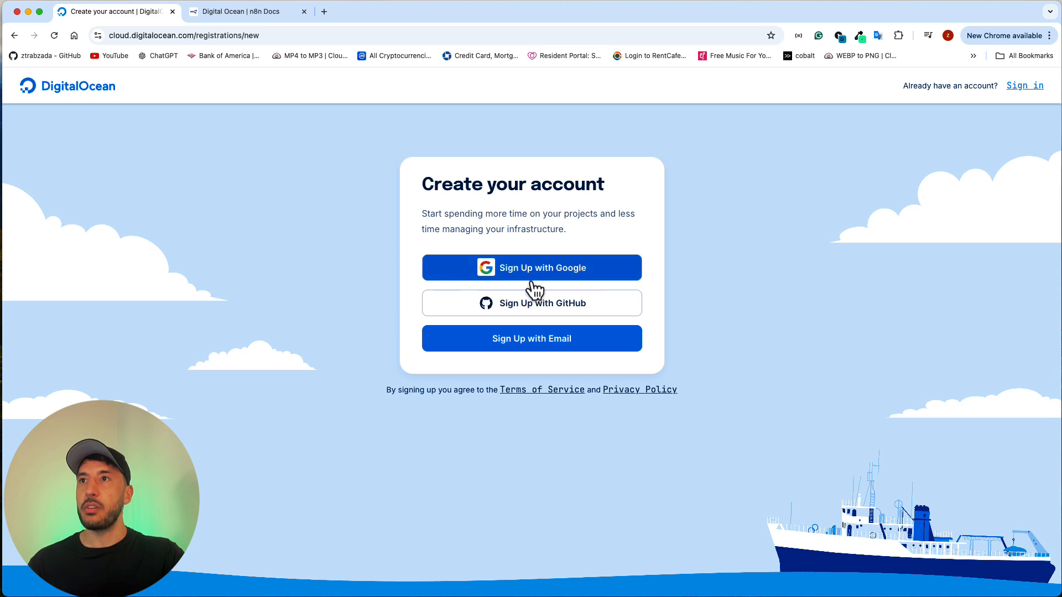
left_click(504, 343)
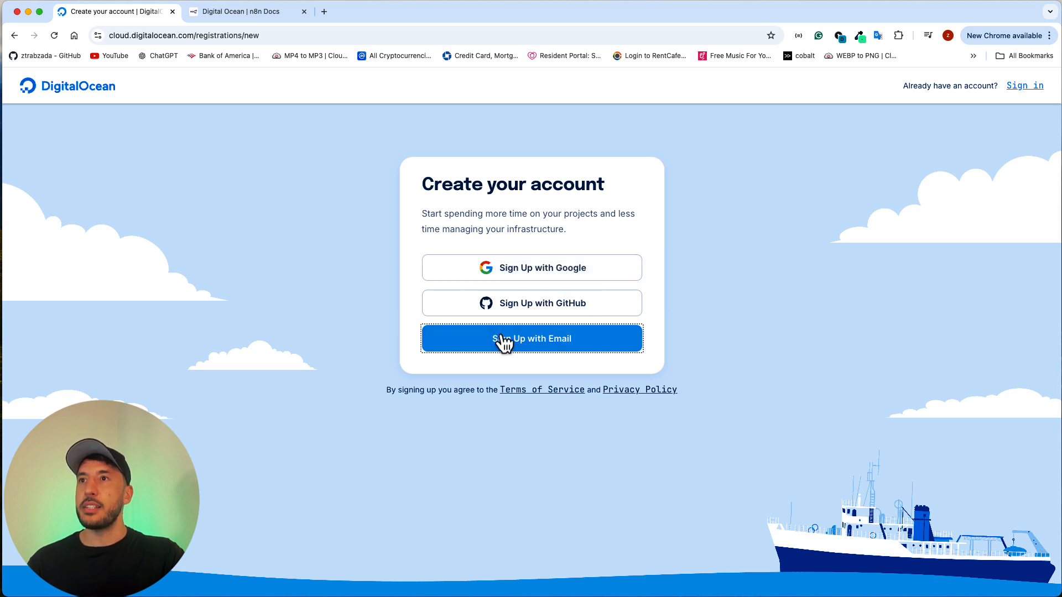
left_click(484, 252)
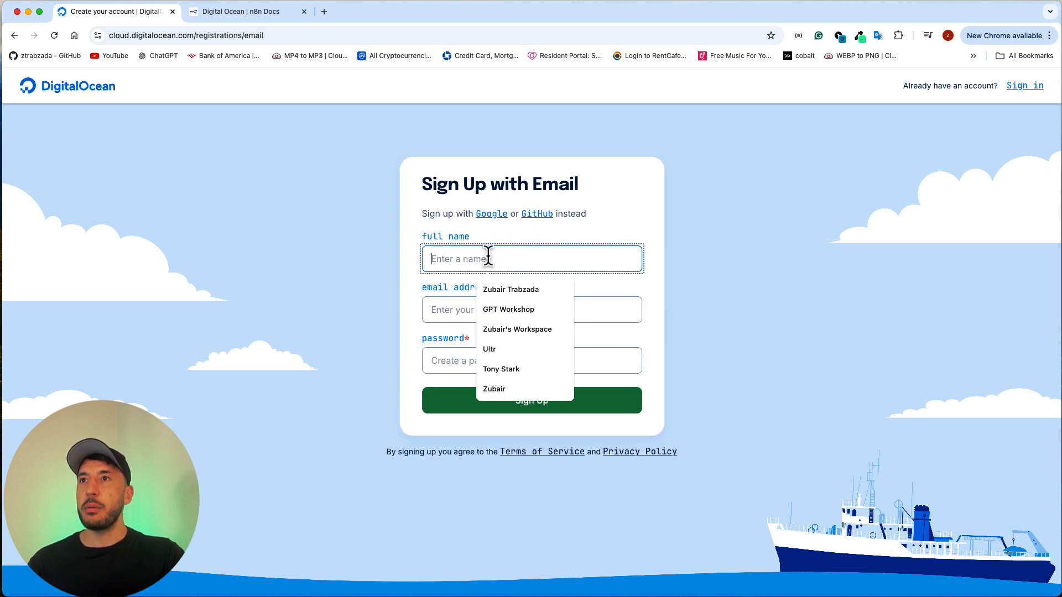
left_click(796, 230)
left_click(489, 267)
left_click(460, 278)
left_click(457, 261)
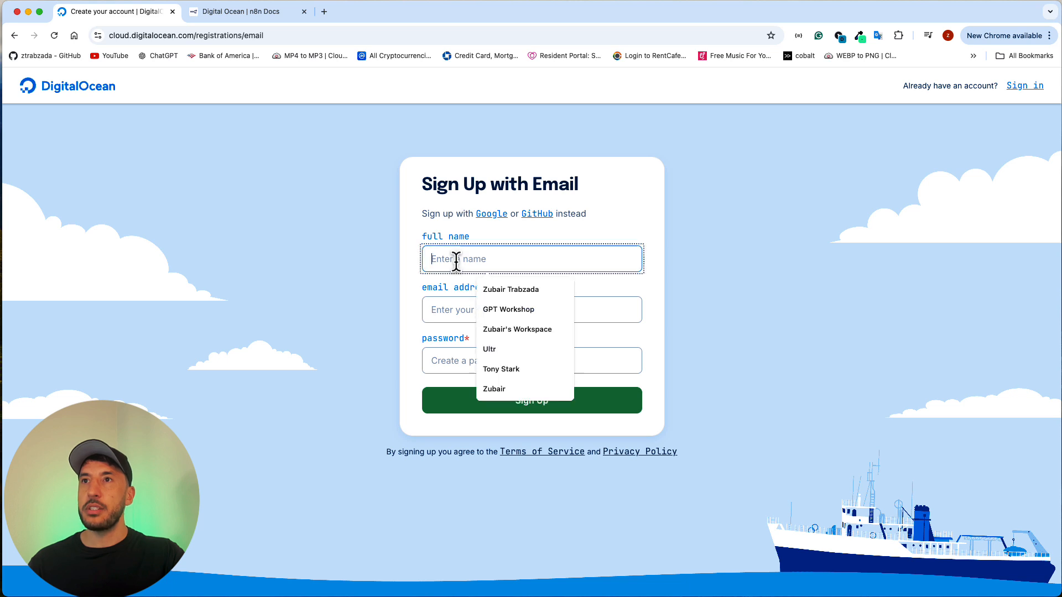
type("Ai")
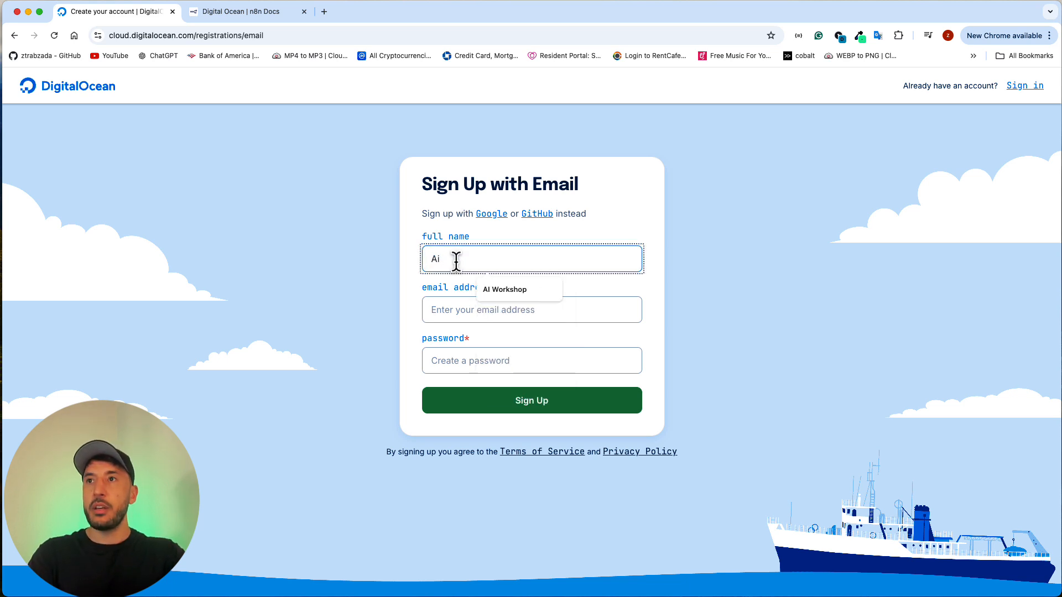
left_click(487, 291)
Step: Enter the account password and submit the sign-up form, dismissing the browser's offer to save the password
left_click(467, 360)
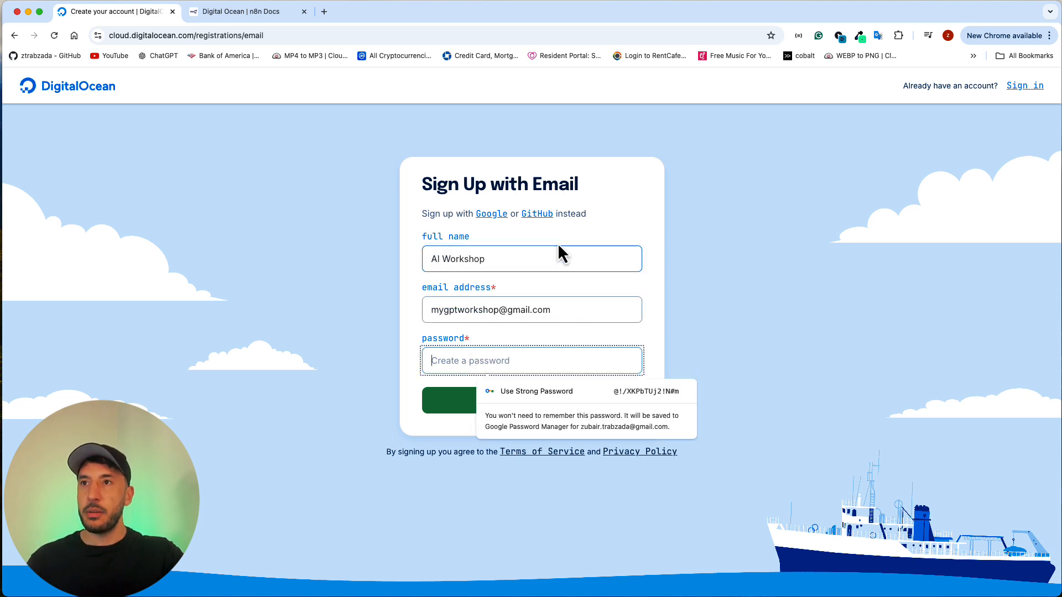
type("•••••••")
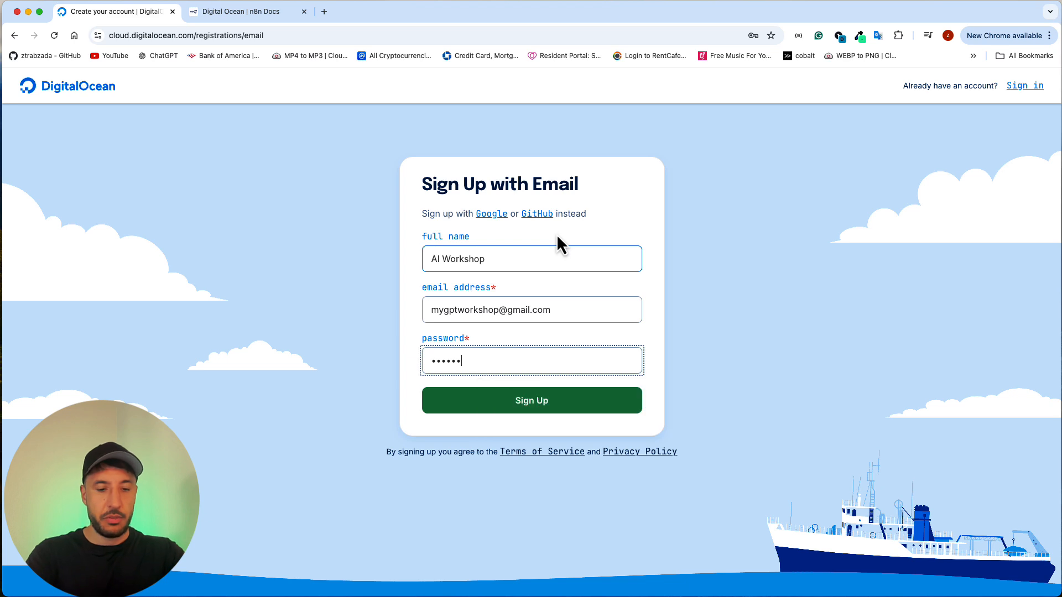
type("•••••")
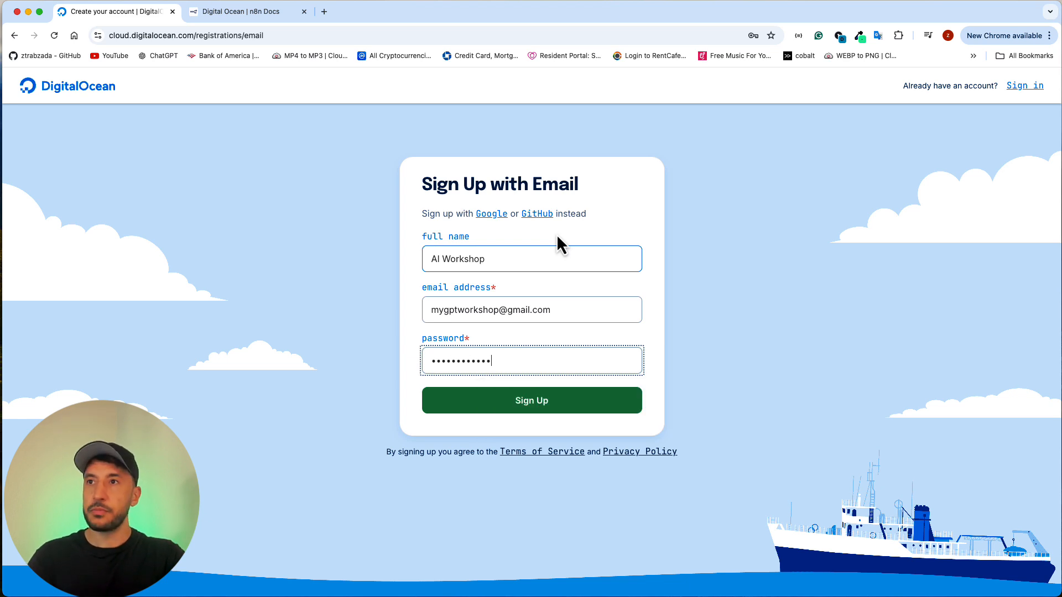
key("Return")
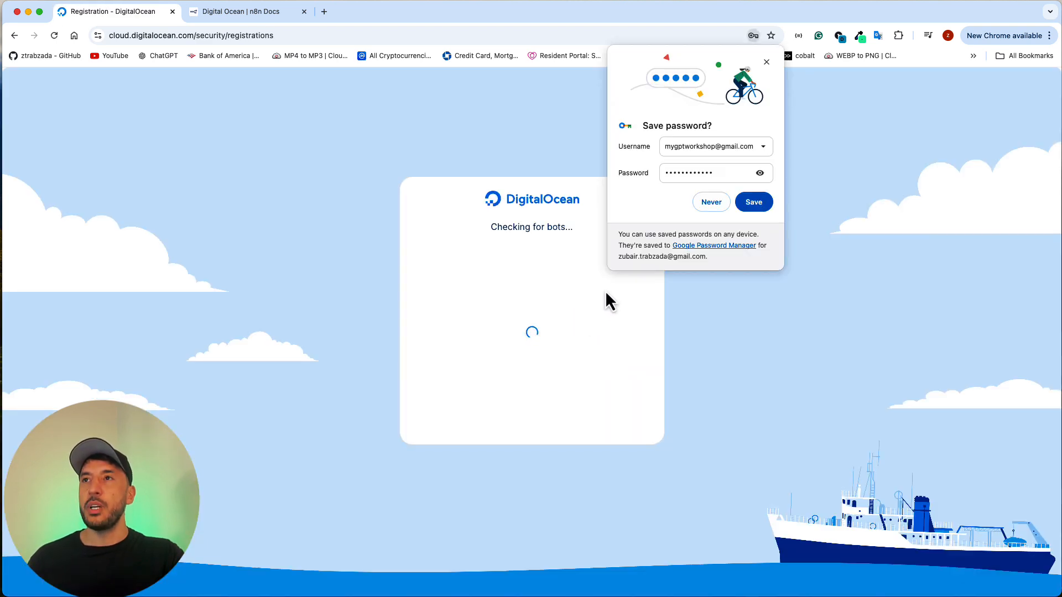
left_click(767, 63)
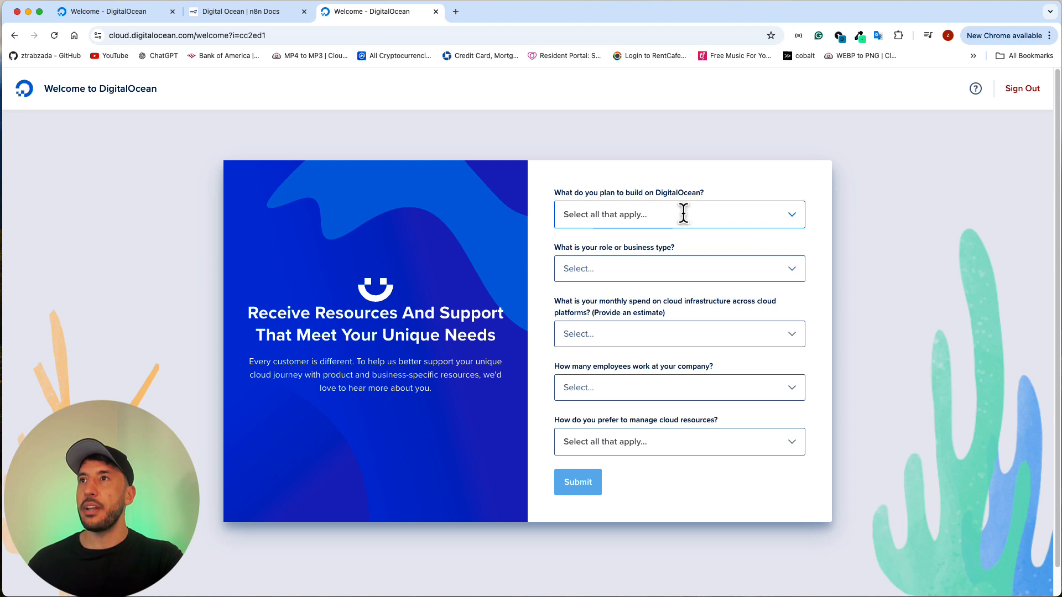
Step: Answer the welcome survey with AI and machine learning as the planned build and Freelancer or Consultant as the role
left_click(685, 213)
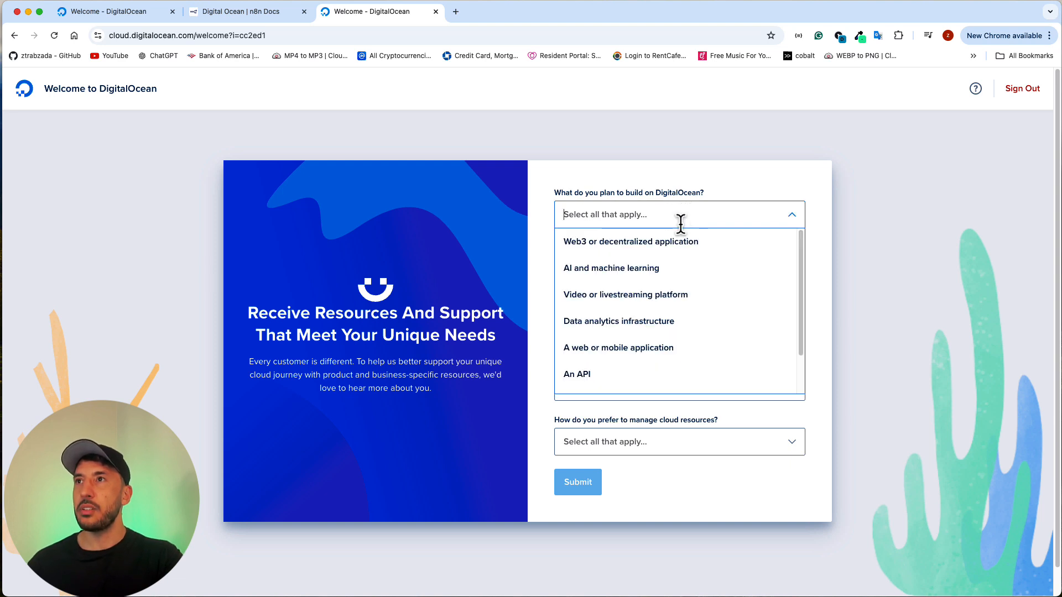
left_click(614, 268)
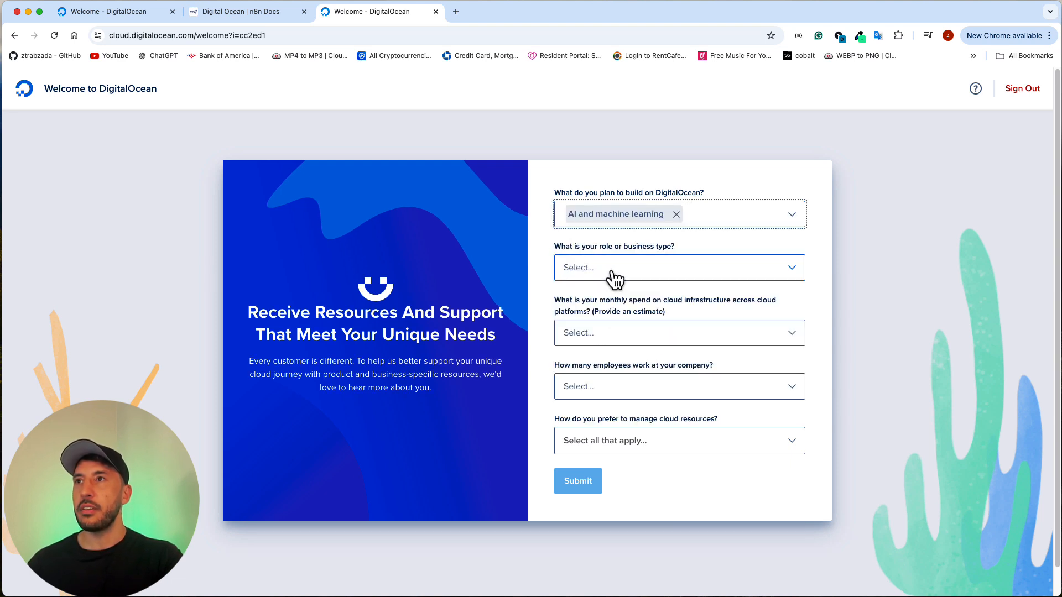
left_click(624, 275)
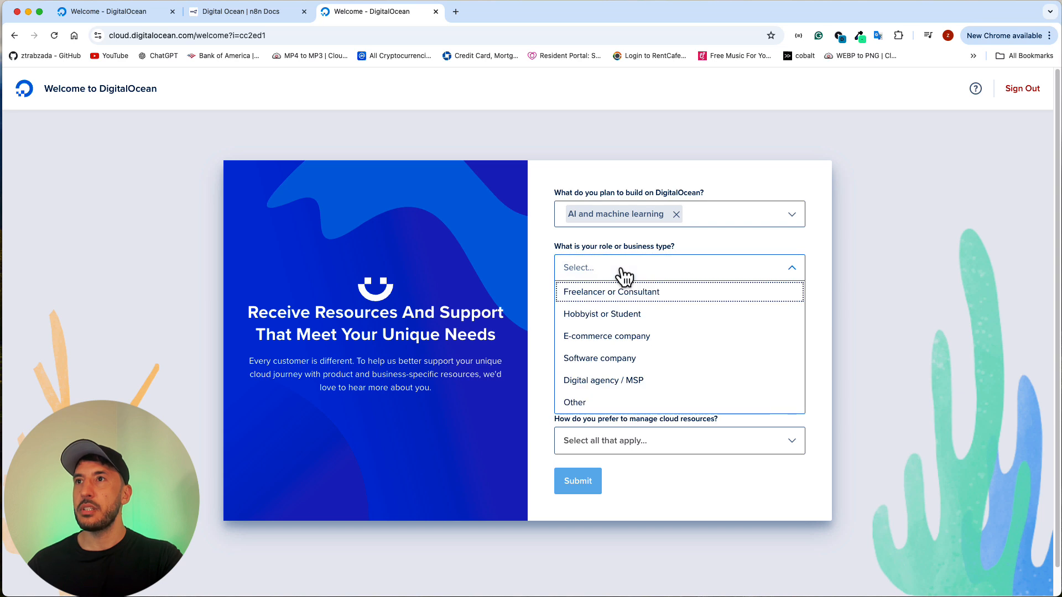
left_click(618, 293)
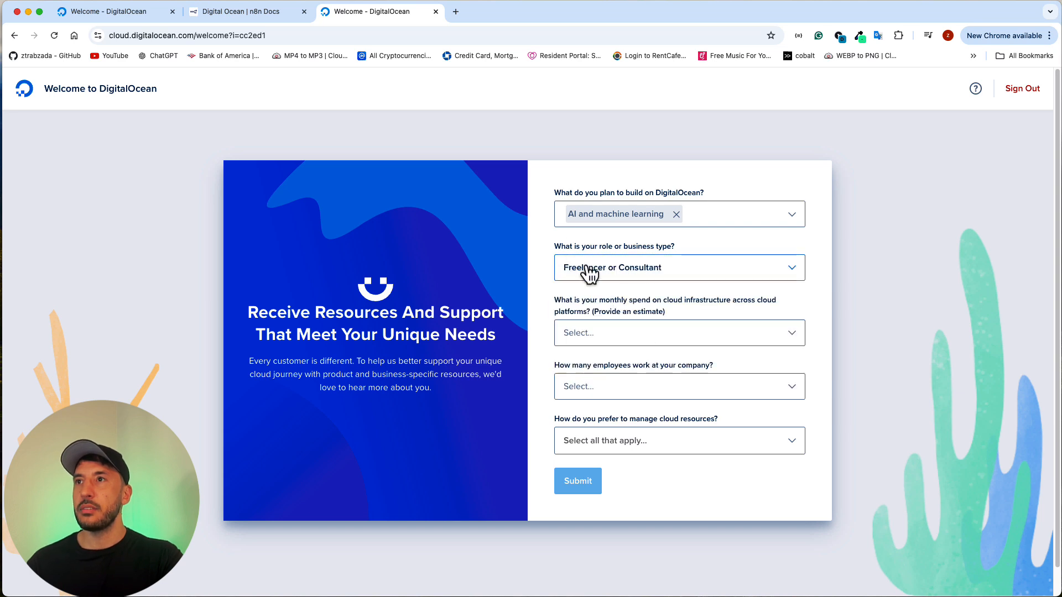
Step: Set the survey's monthly cloud spend to $0 - $50 and the number of employees to I work alone
left_click(602, 334)
left_click(602, 357)
left_click(677, 390)
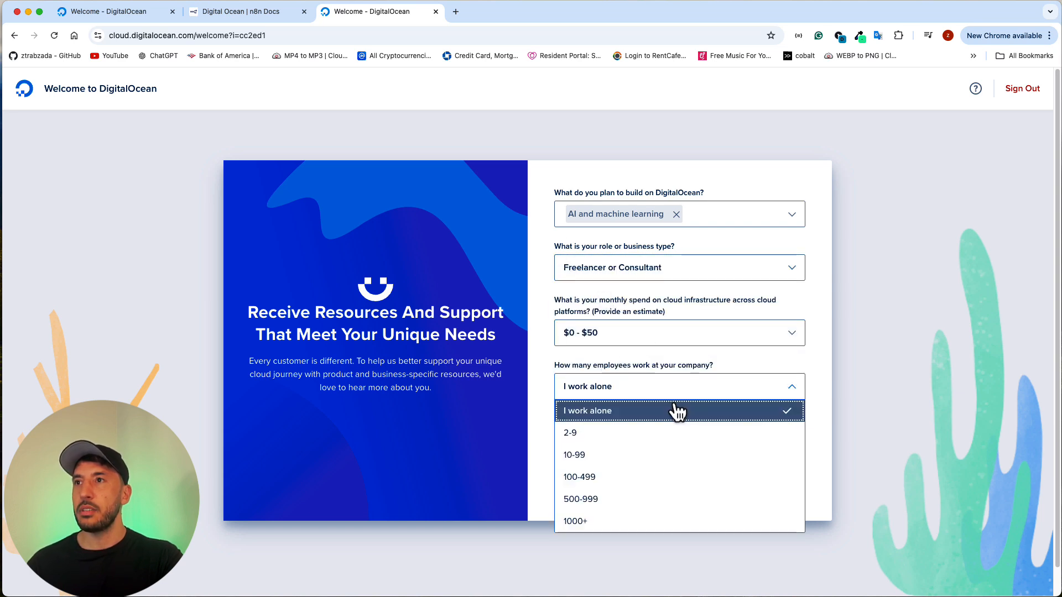
left_click(678, 412)
Step: Choose Cloud console as the preferred way to manage cloud resources and submit the survey
scroll(611, 421, "down", 1)
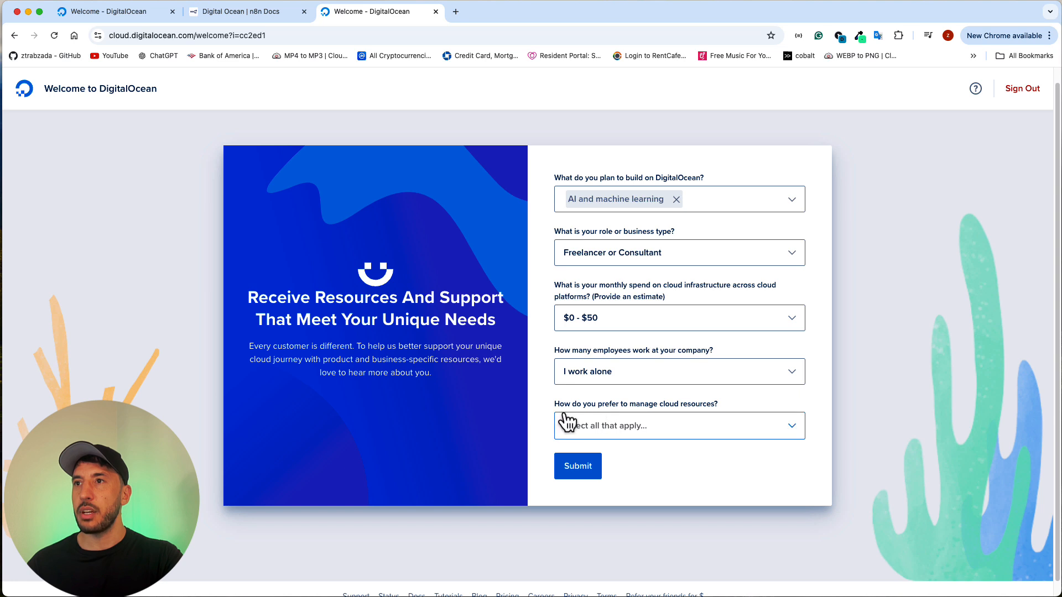
left_click(678, 426)
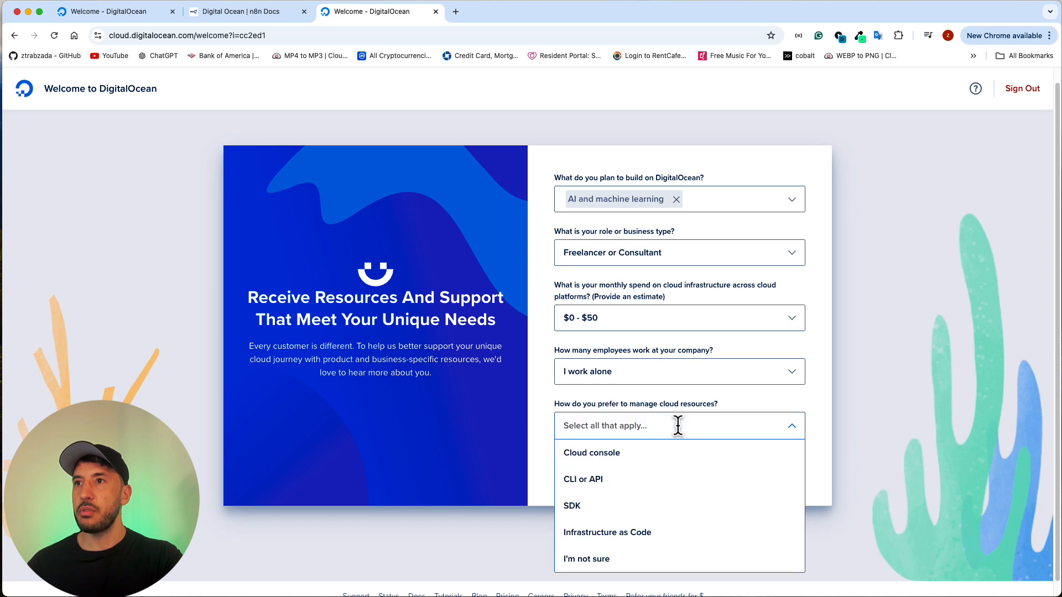
left_click(642, 451)
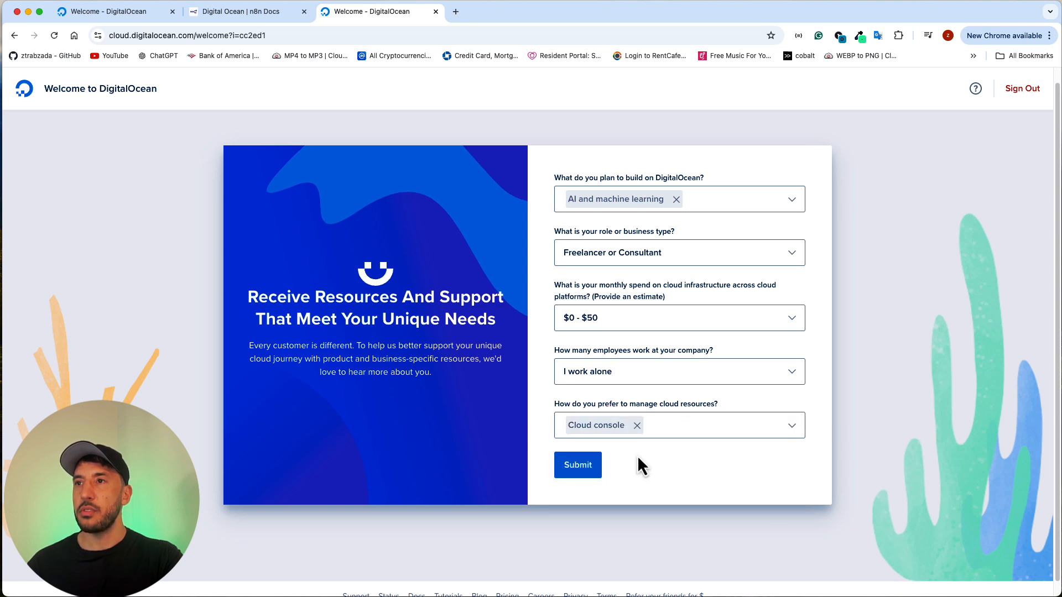
left_click(570, 470)
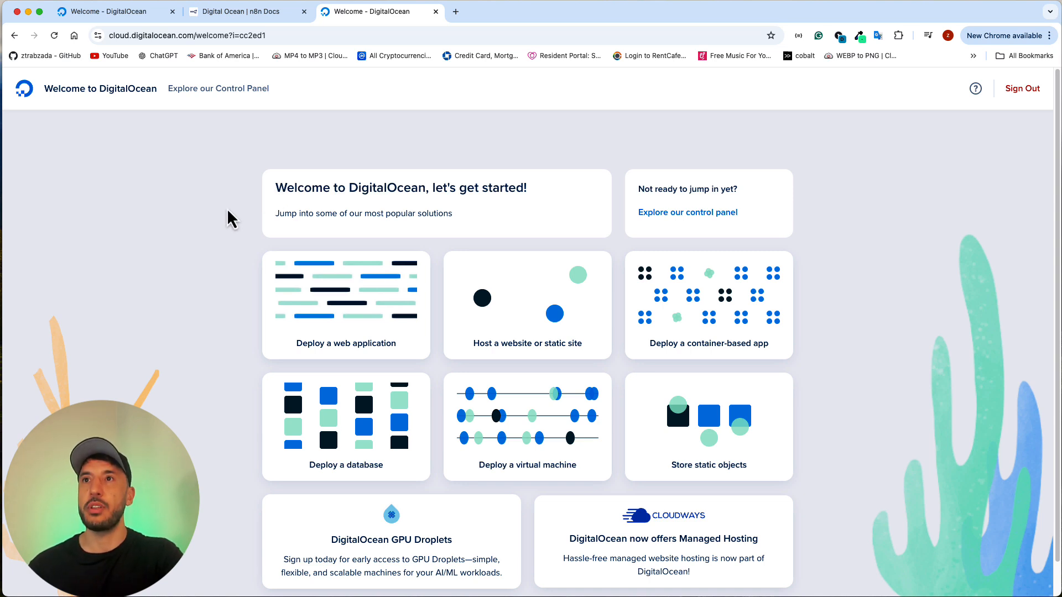
Step: Open the DigitalOcean control panel and start creating a new Droplet
scroll(243, 260, "down", 1)
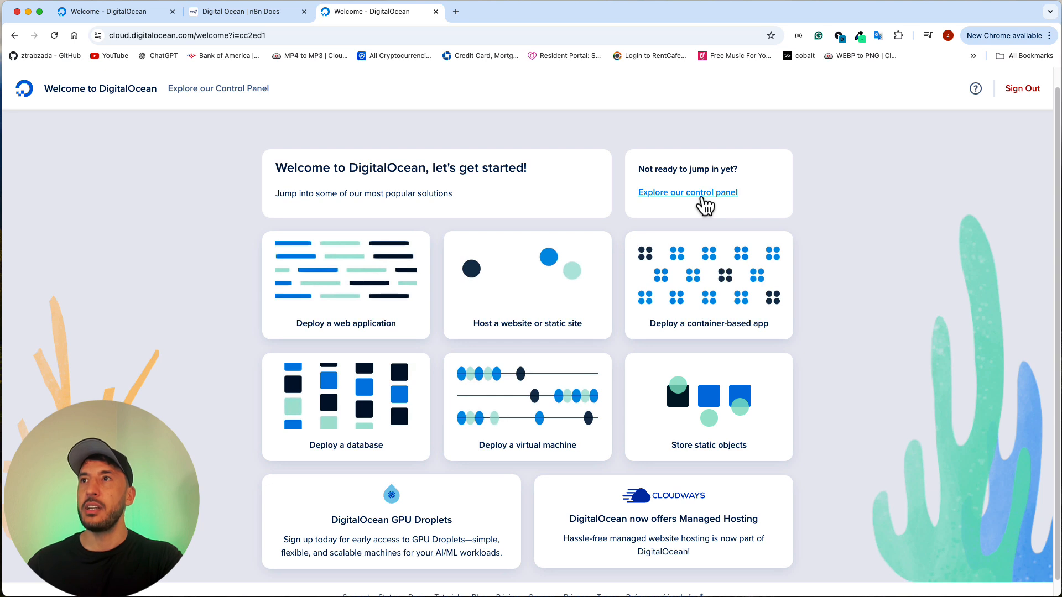
left_click(701, 198)
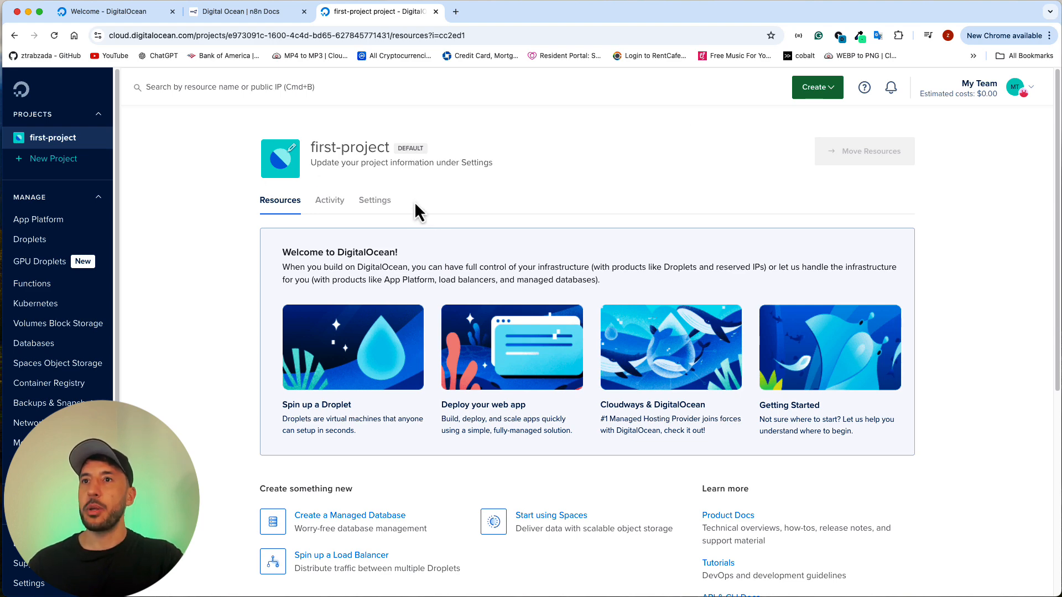
left_click(828, 92)
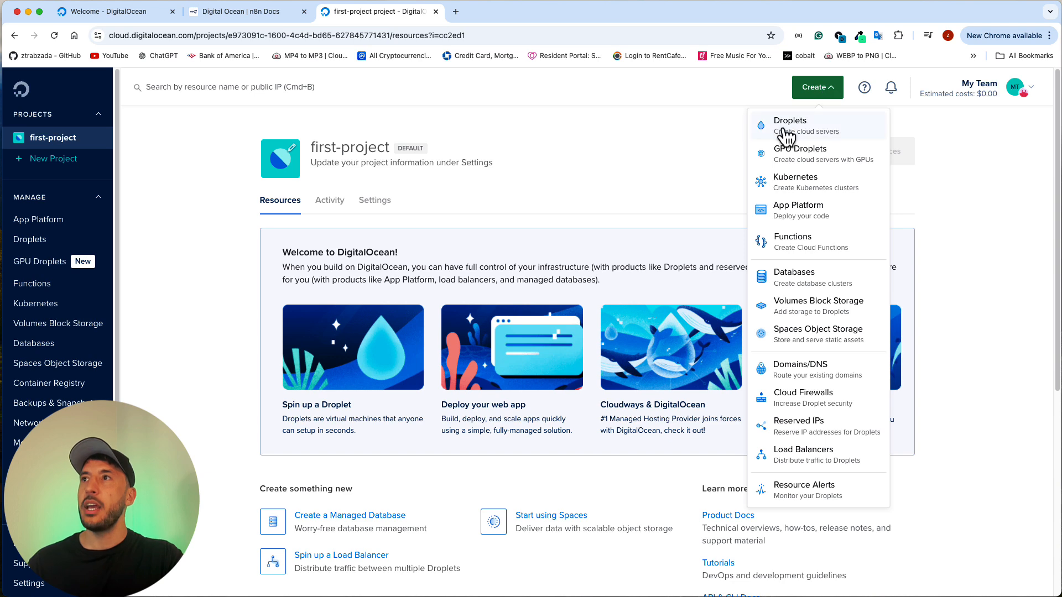
left_click(818, 132)
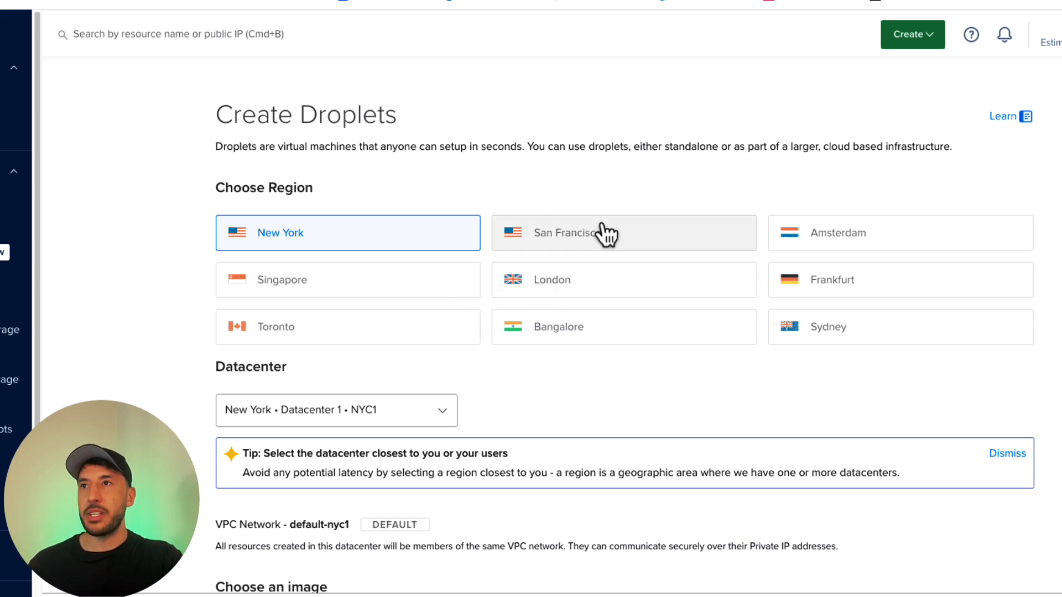
Step: Select the San Francisco region for the Droplet and keep Datacenter 3 (SFO3) after checking the datacenter choices
left_click(574, 233)
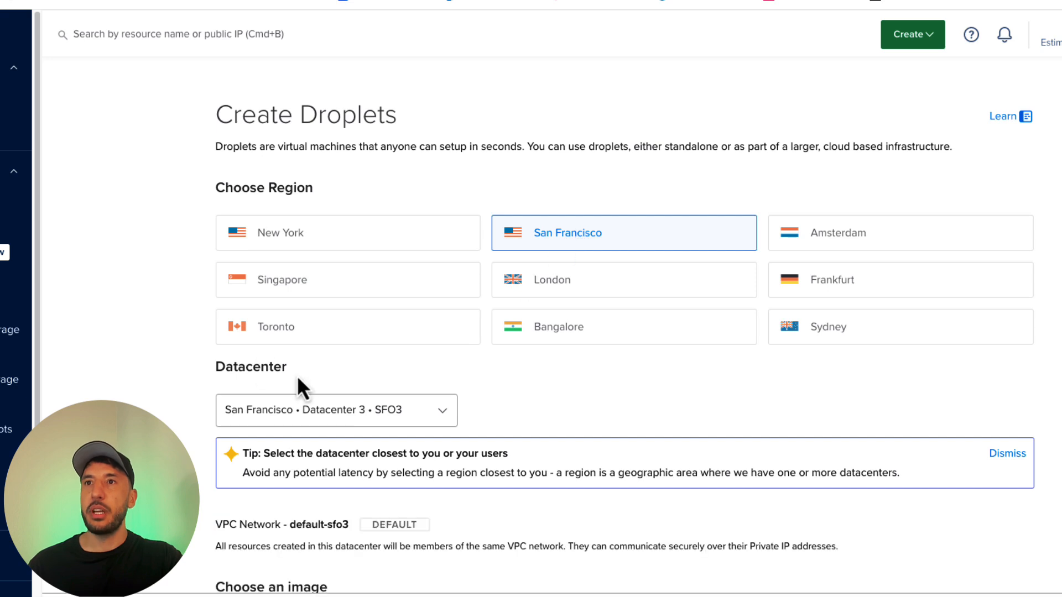
scroll(219, 360, "down", 3)
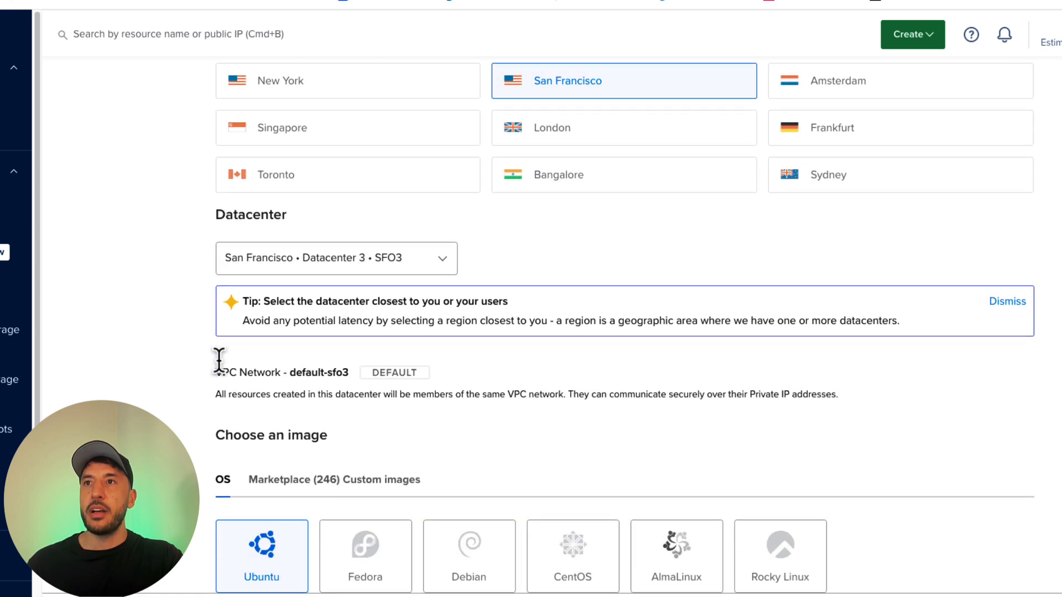
left_click(449, 271)
left_click(564, 205)
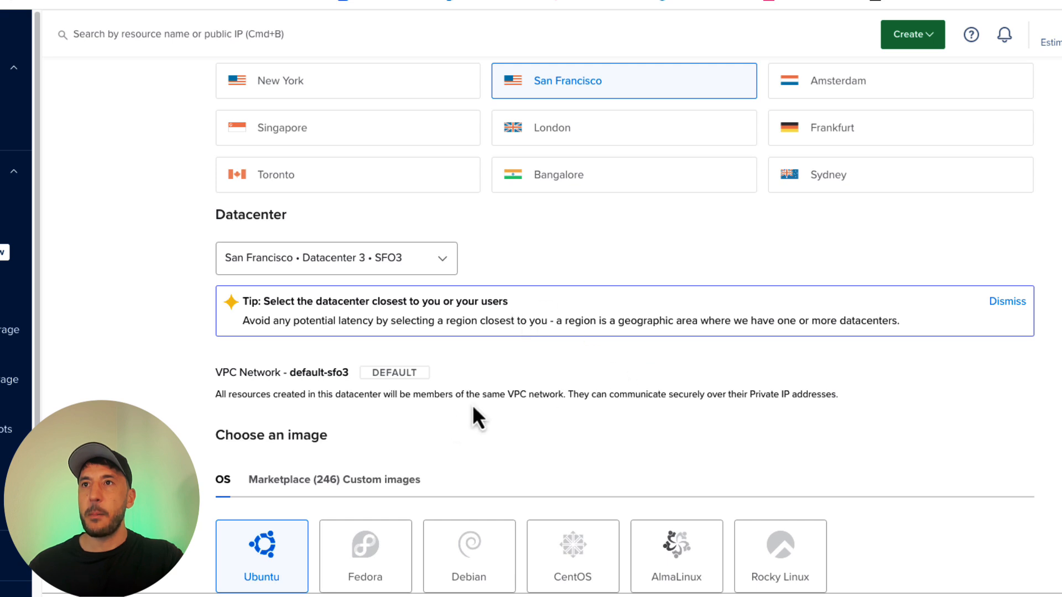
Step: Search the Marketplace images for docker and choose Docker latest on Ubuntu 22.04 as the Droplet's image
scroll(274, 340, "down", 3)
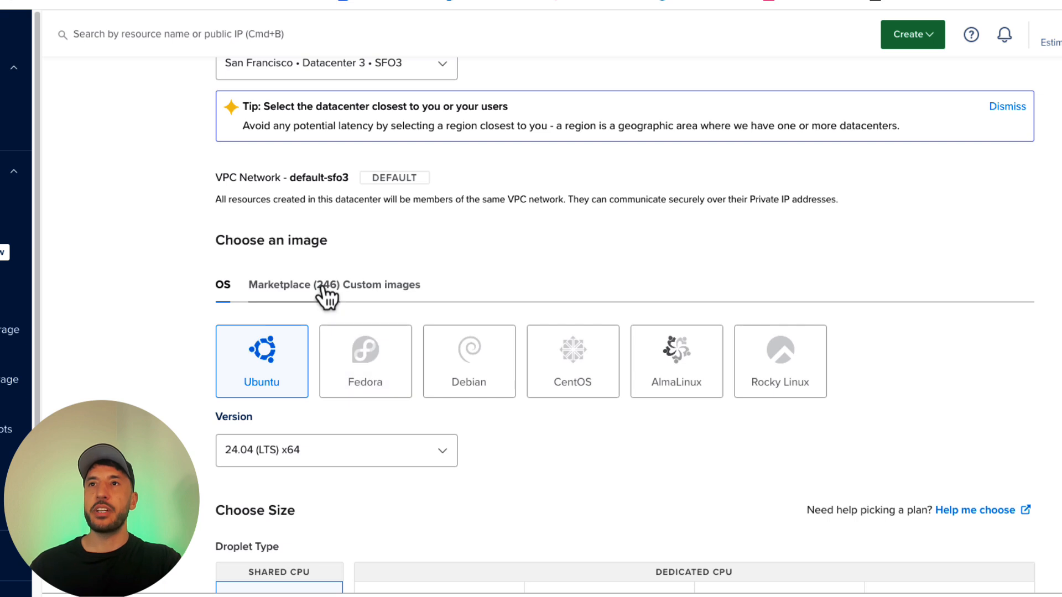
left_click(303, 290)
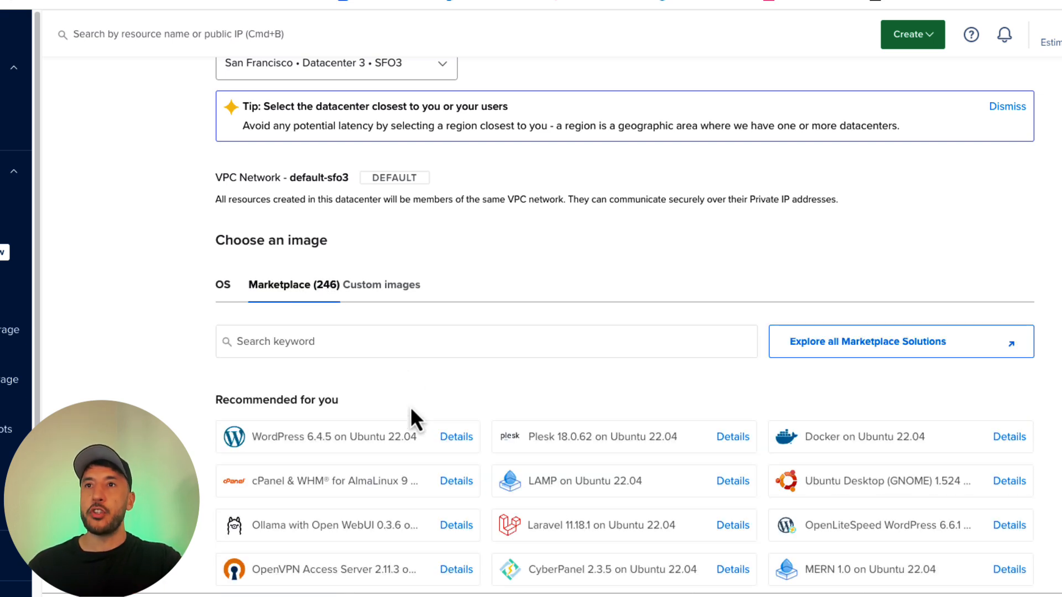
left_click(401, 332)
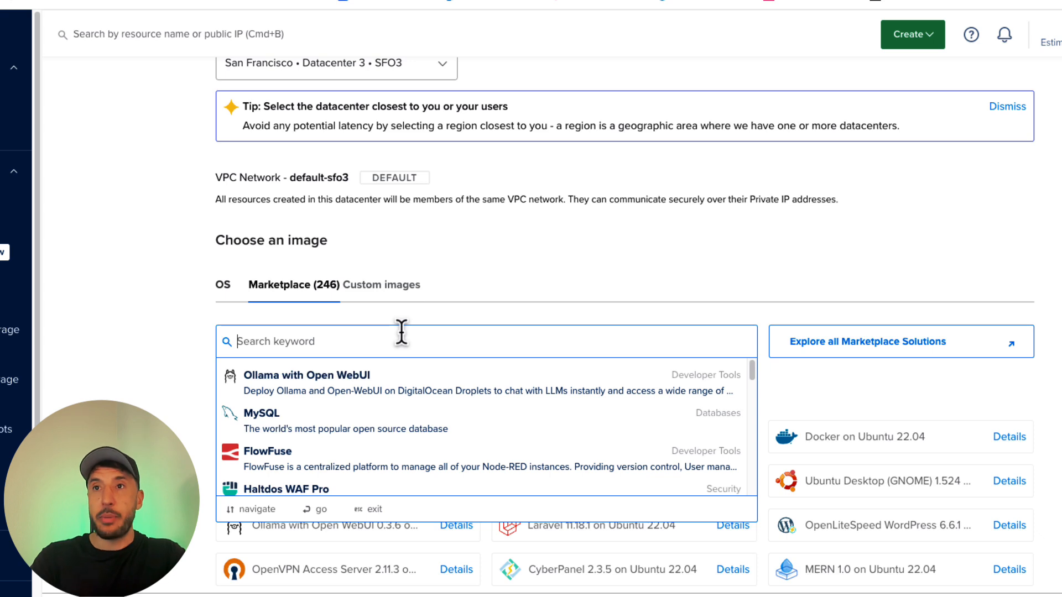
type("docker")
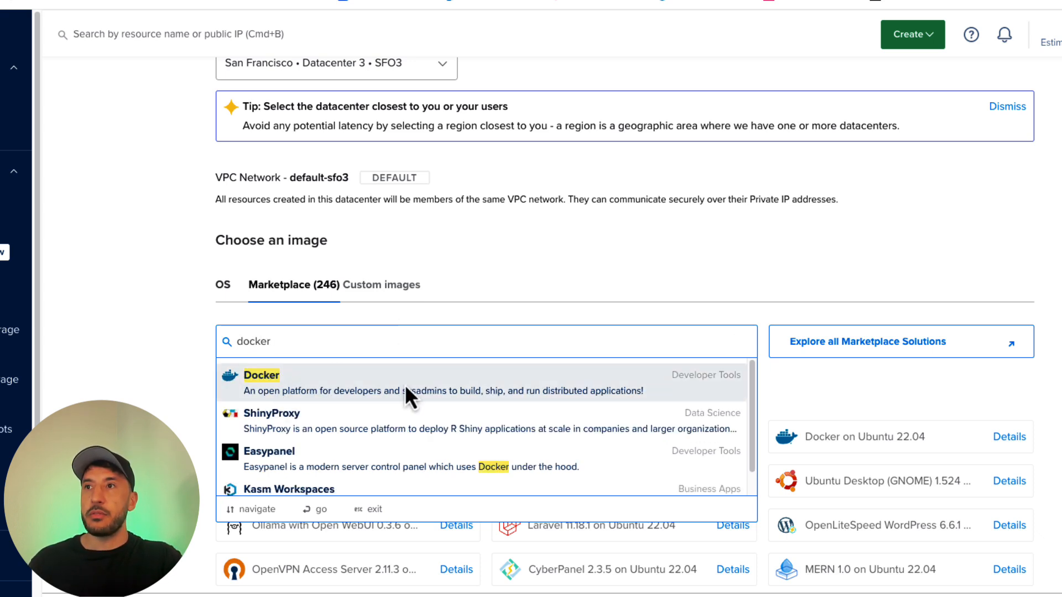
left_click(345, 387)
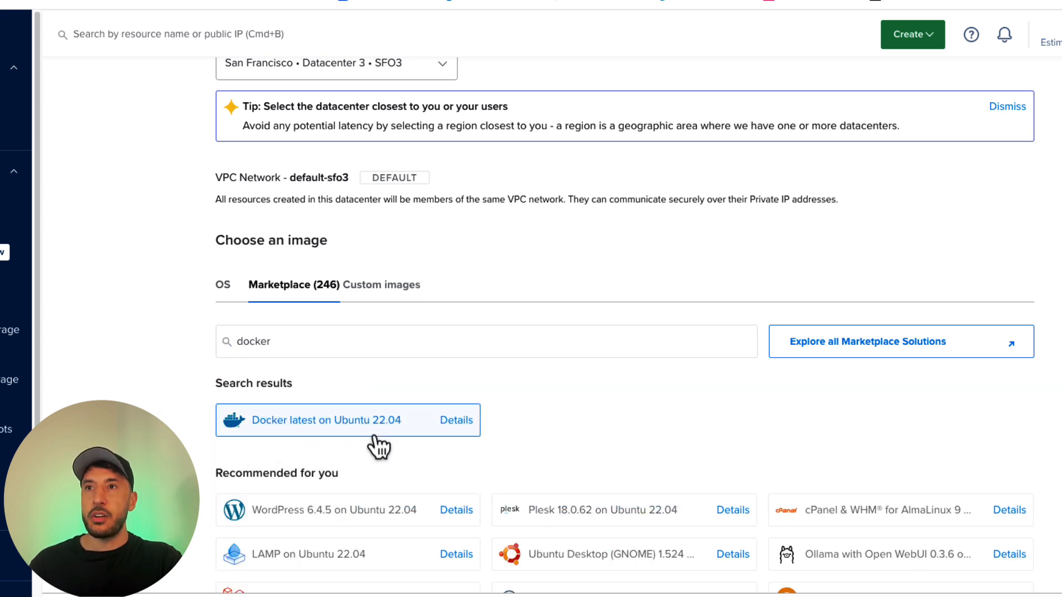
Step: Compare the General Purpose, CPU-Optimized, Memory-Optimized and Storage-Optimized Droplet types, and return to the Basic shared CPU type
scroll(307, 422, "down", 5)
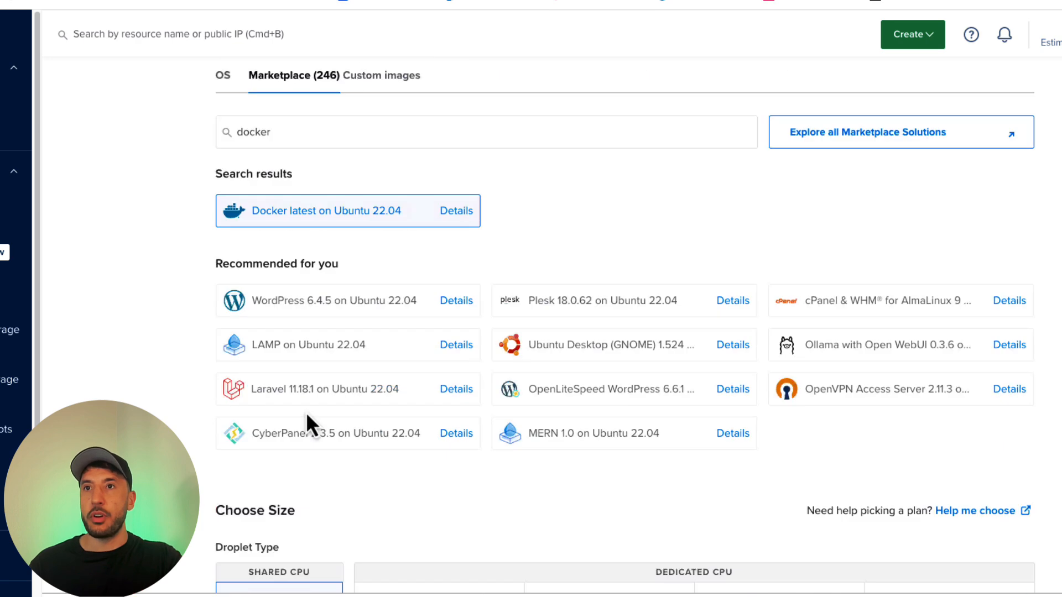
scroll(308, 445, "down", 3)
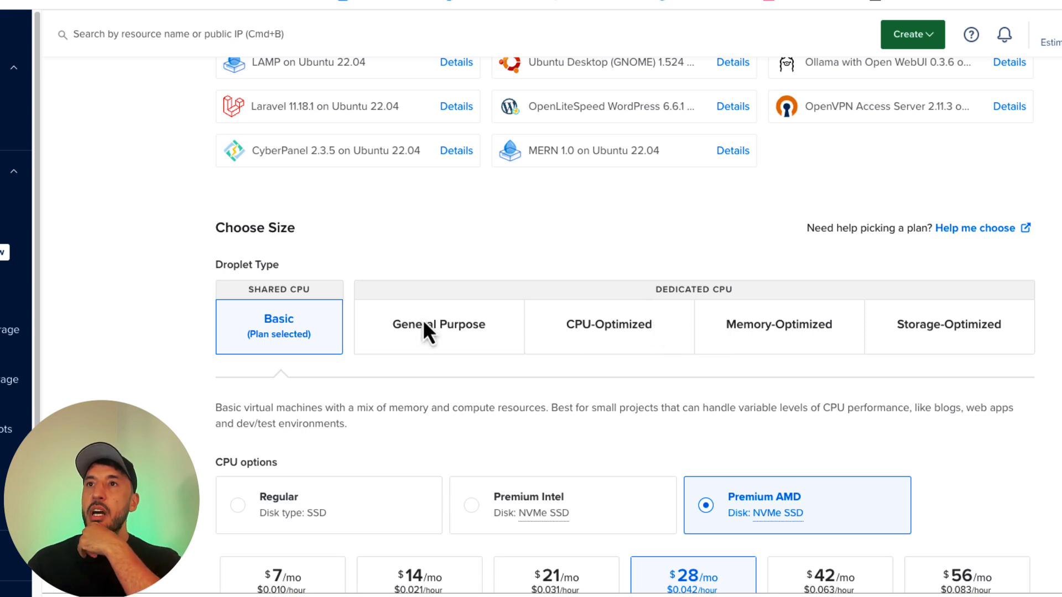
scroll(430, 339, "down", 2)
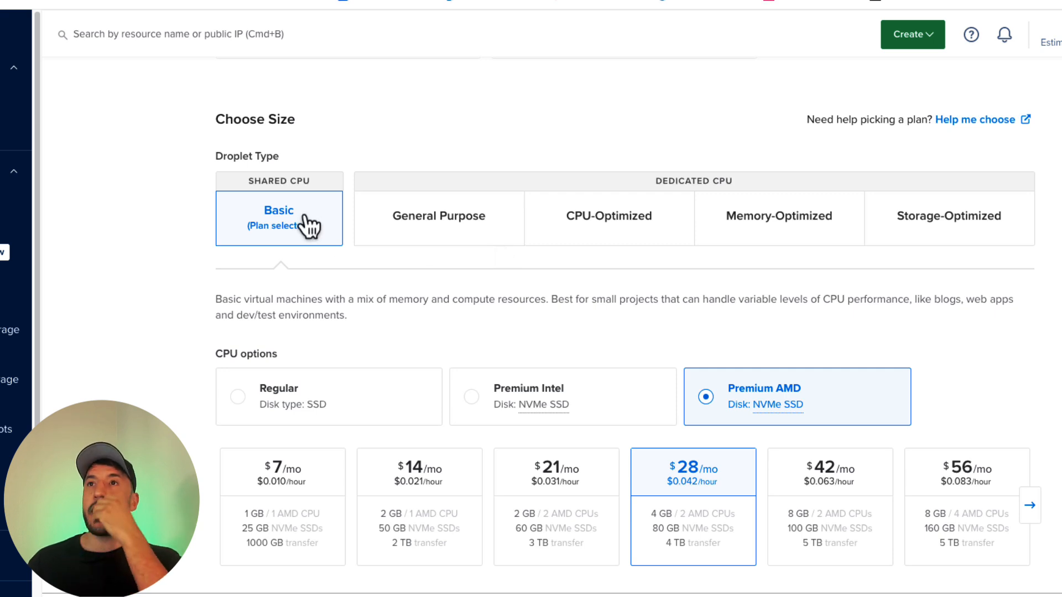
left_click(498, 220)
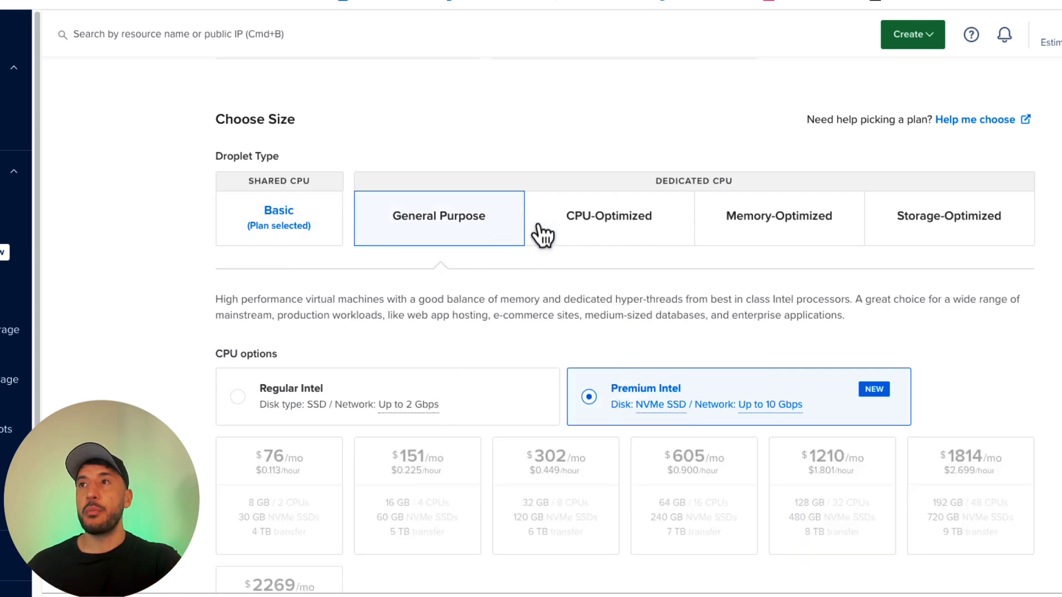
left_click(579, 222)
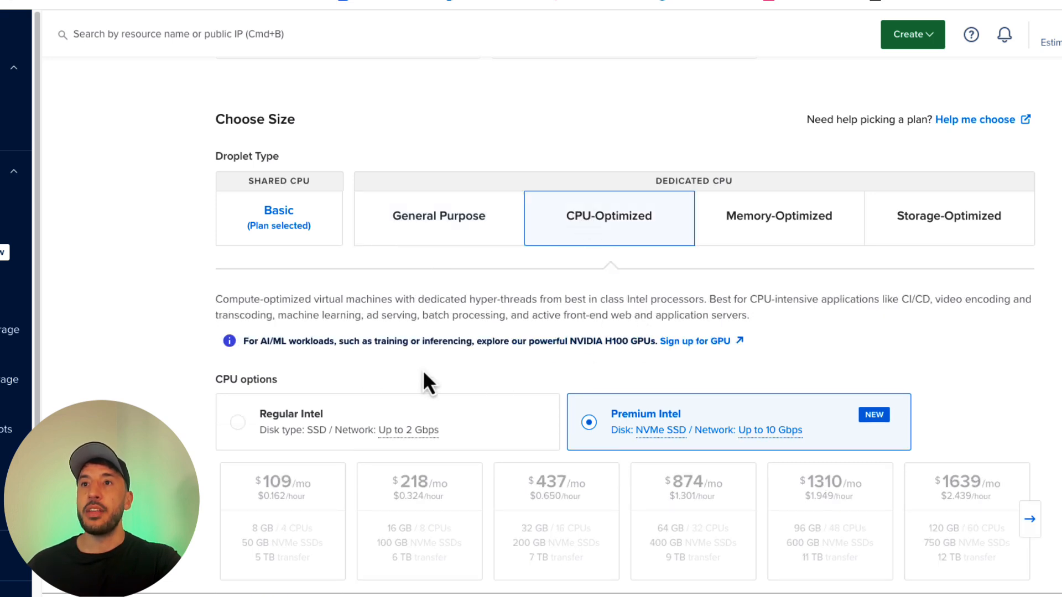
left_click(774, 221)
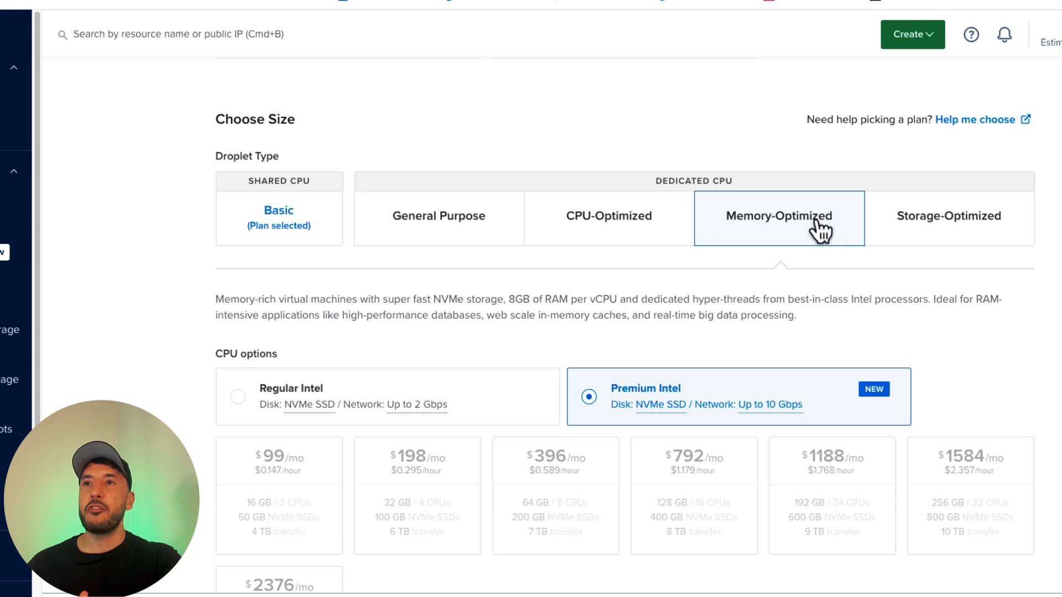
left_click(882, 226)
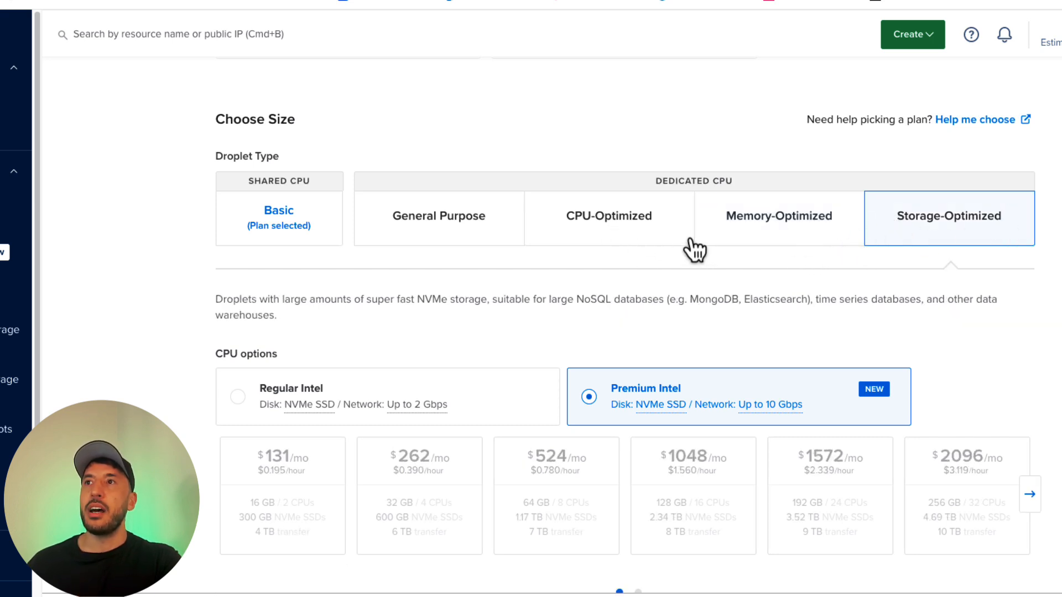
left_click(289, 231)
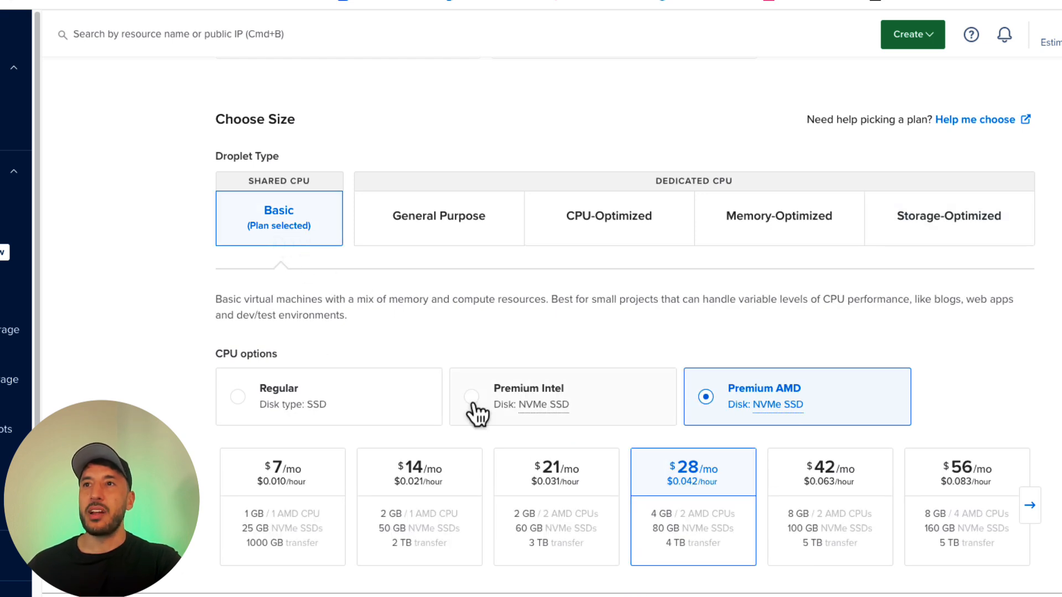
Step: Compare the Regular and Premium CPU options, keep Premium AMD, and choose the $7/mo plan with 1 GB and 1 AMD CPU
scroll(474, 415, "down", 1)
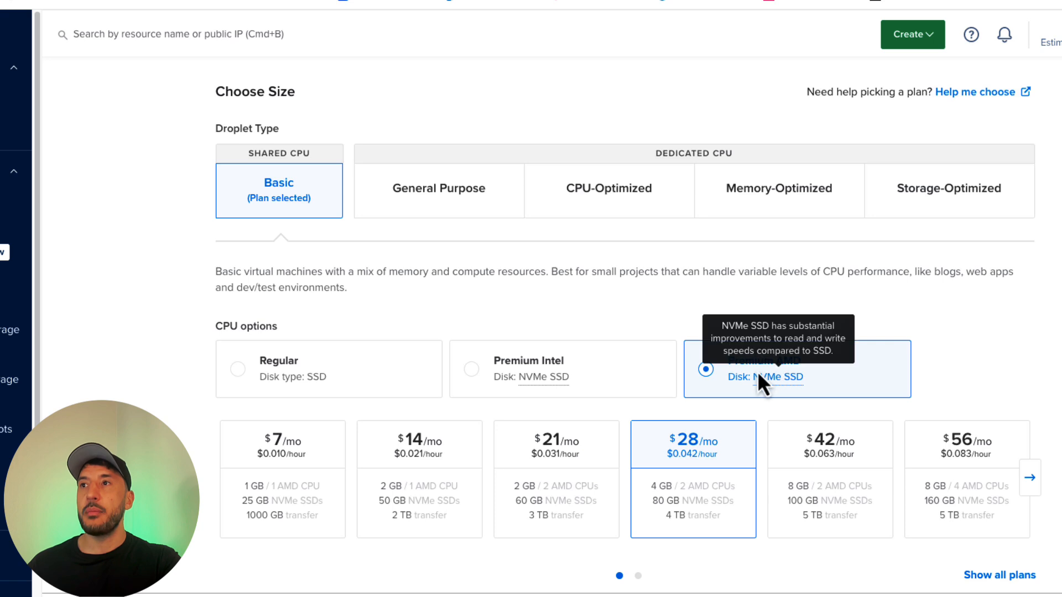
left_click(585, 376)
left_click(776, 368)
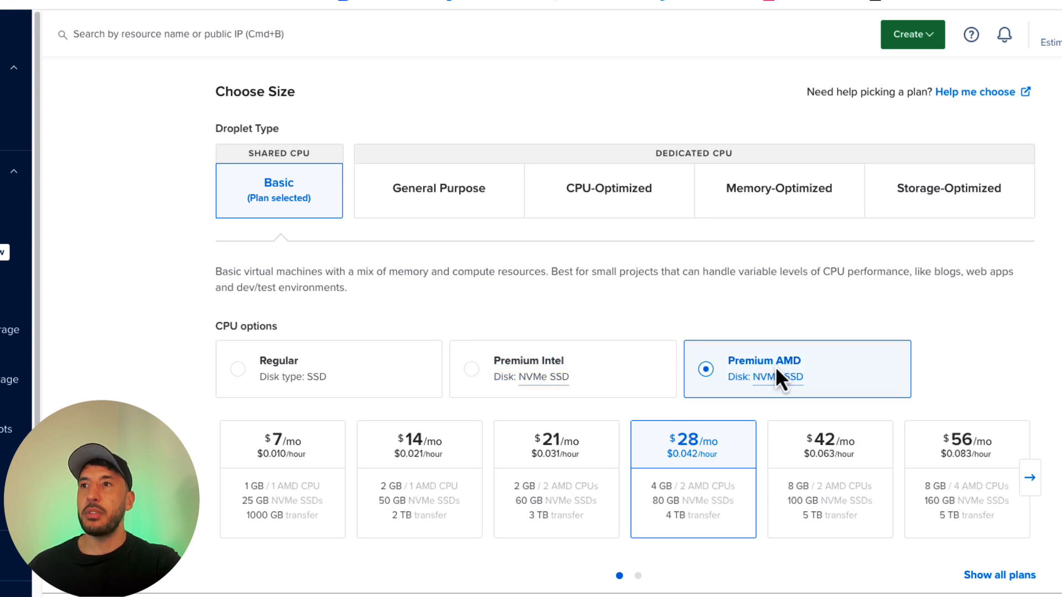
left_click(328, 369)
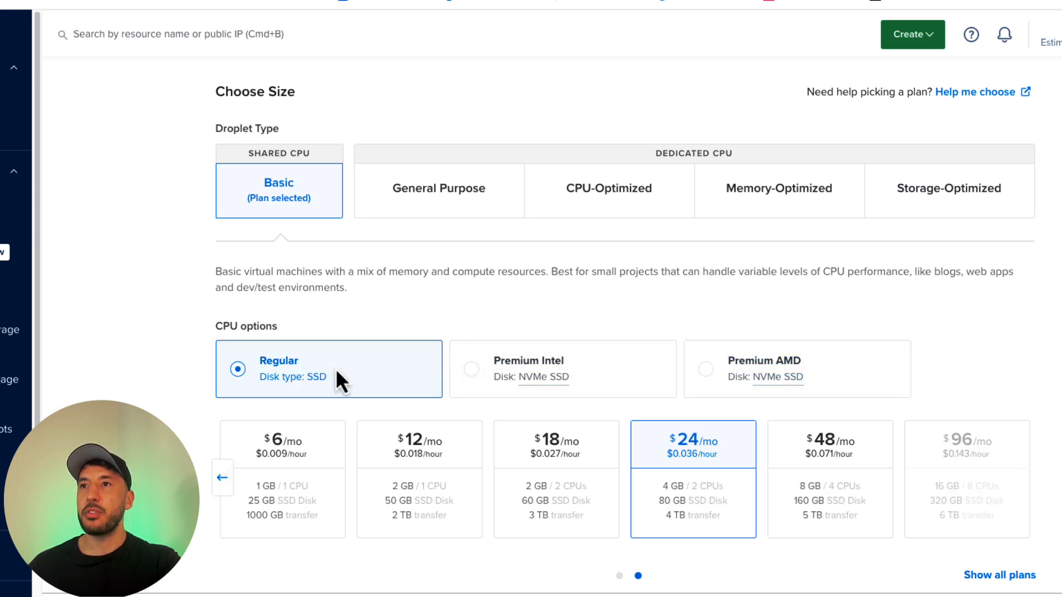
left_click(731, 377)
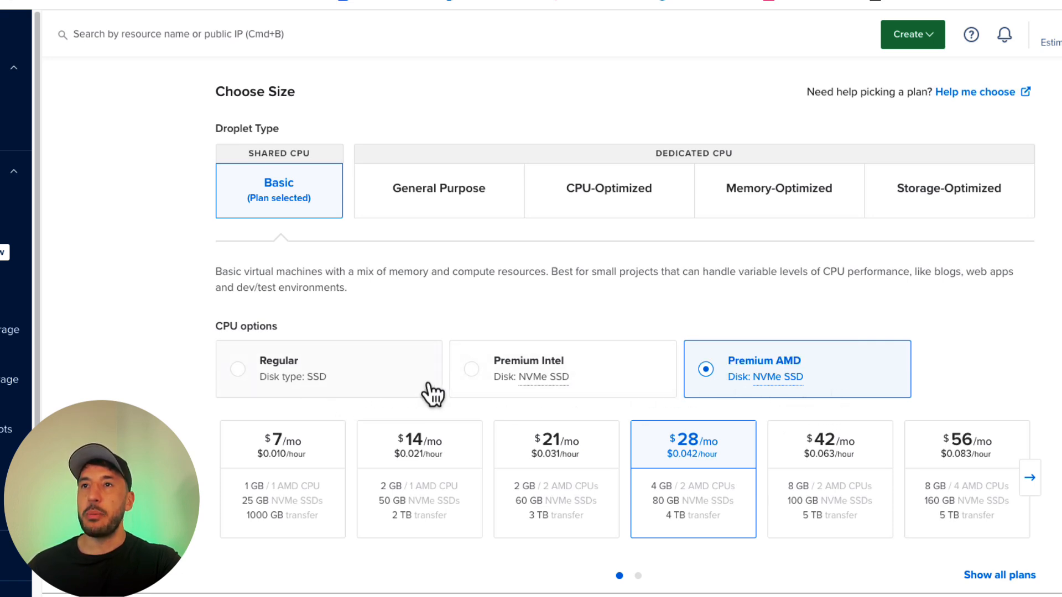
mouse_move(784, 396)
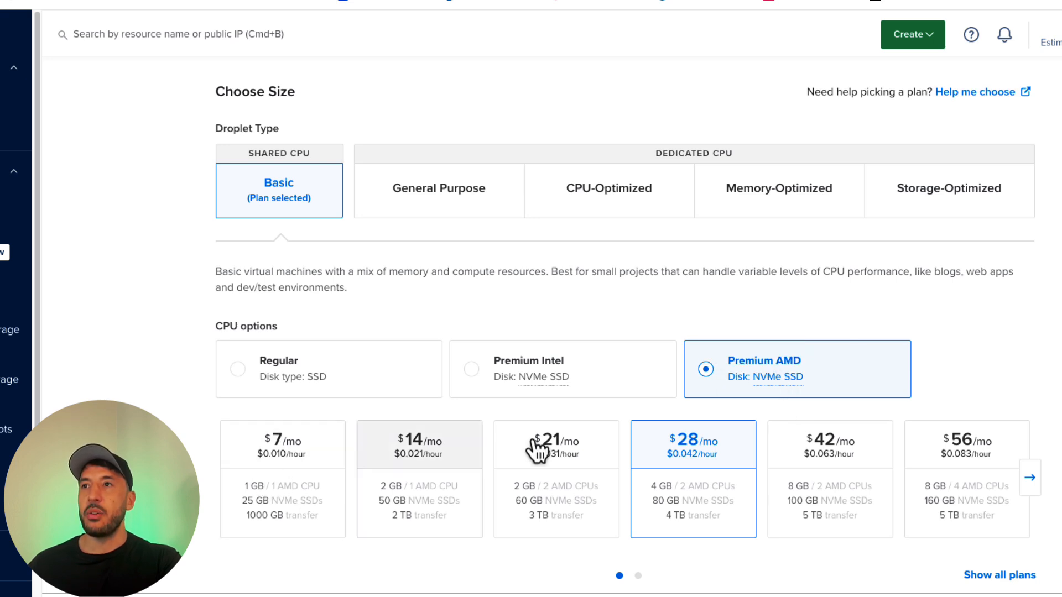
left_click(302, 488)
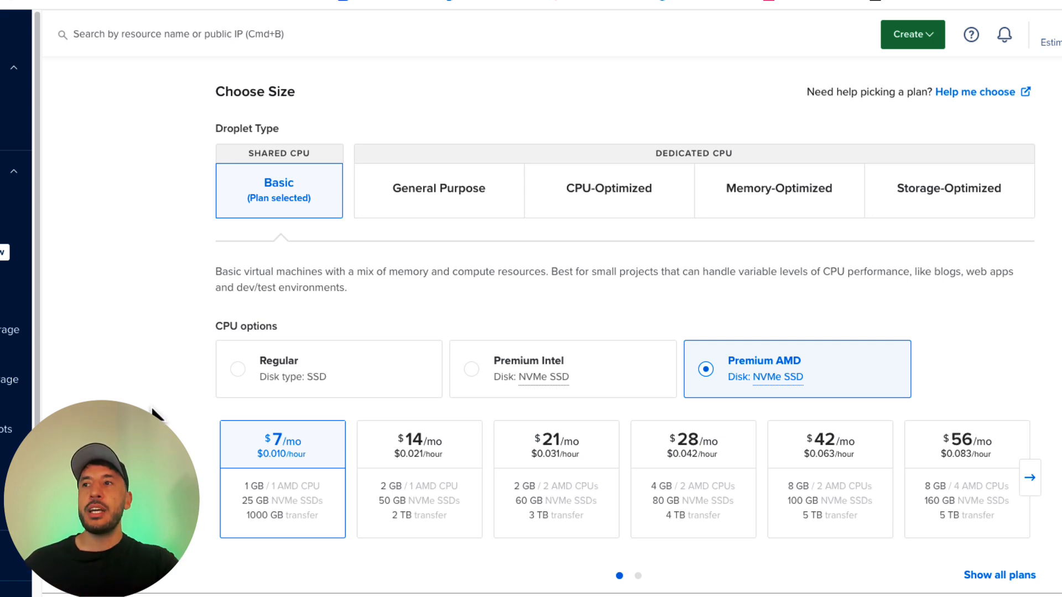
Step: Look through the larger Premium AMD plans and return to the first set of plans
scroll(153, 410, "down", 1)
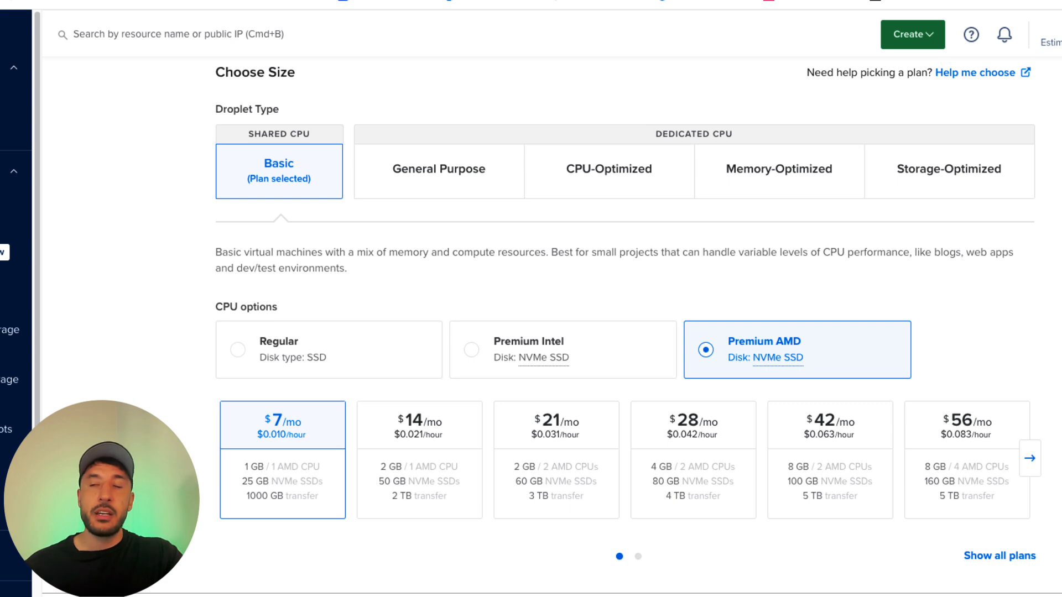
scroll(142, 404, "down", 4)
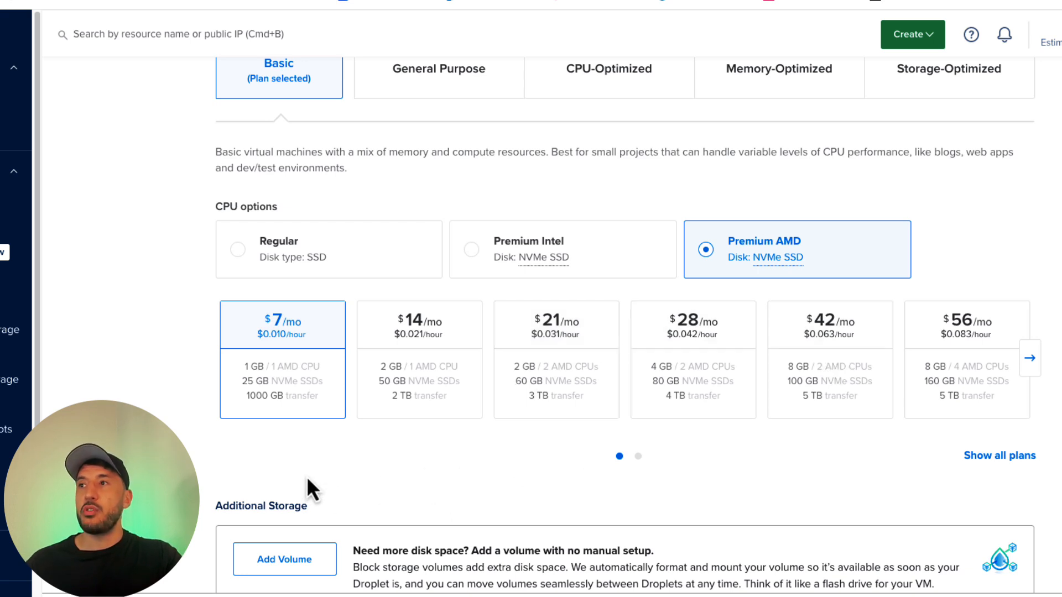
left_click(1028, 365)
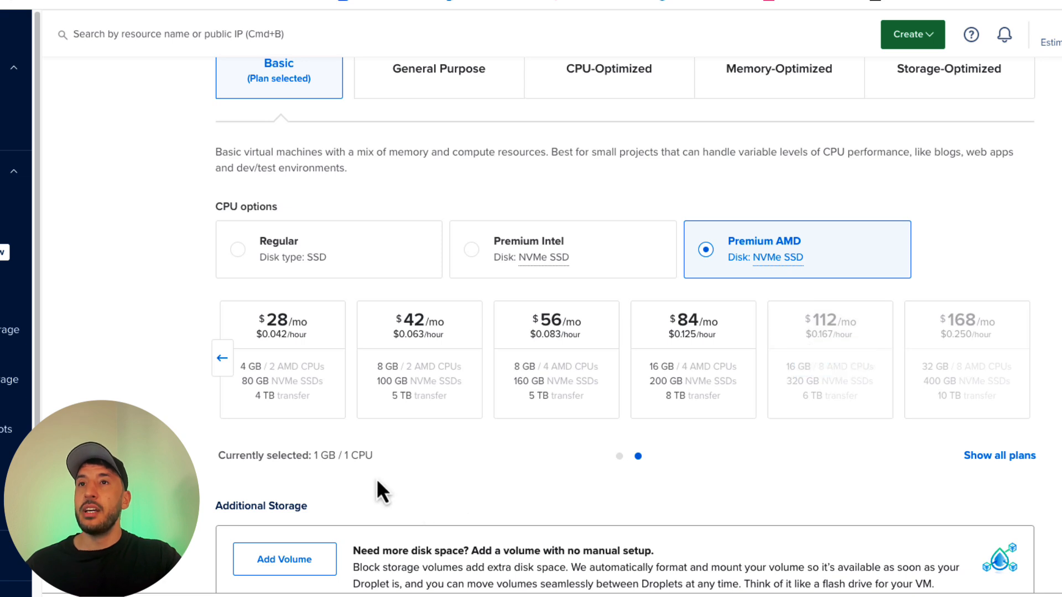
mouse_move(918, 360)
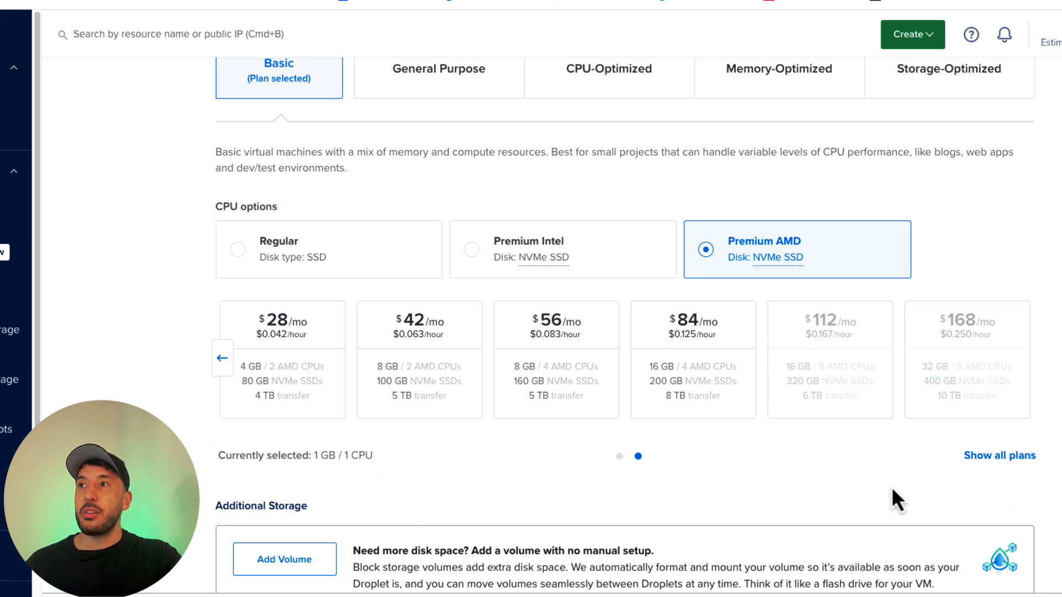
left_click(218, 365)
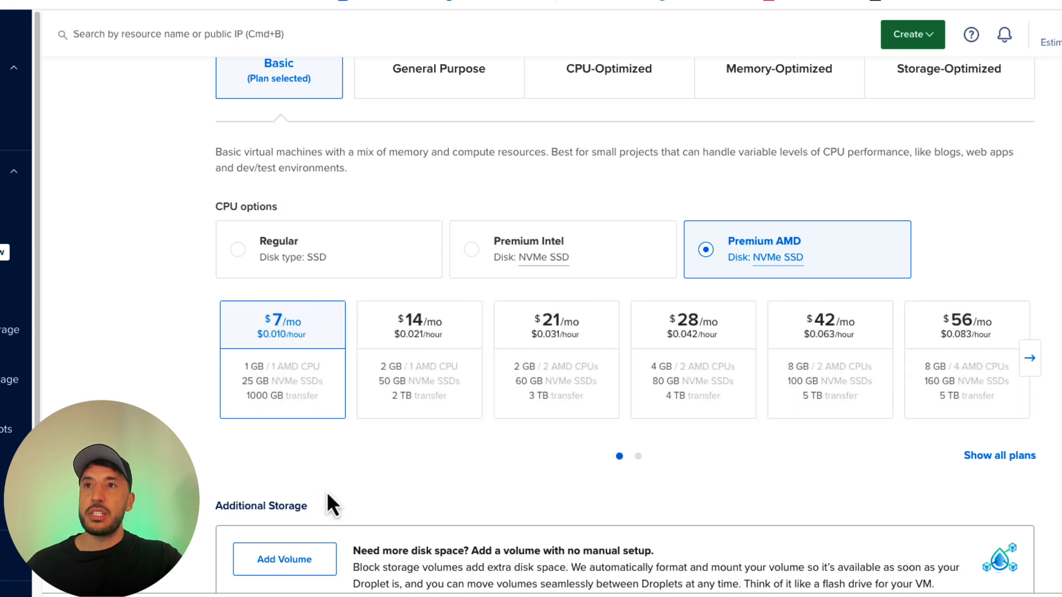
Step: Check the automated backup plan's choices and leave automated backups disabled
scroll(279, 428, "down", 5)
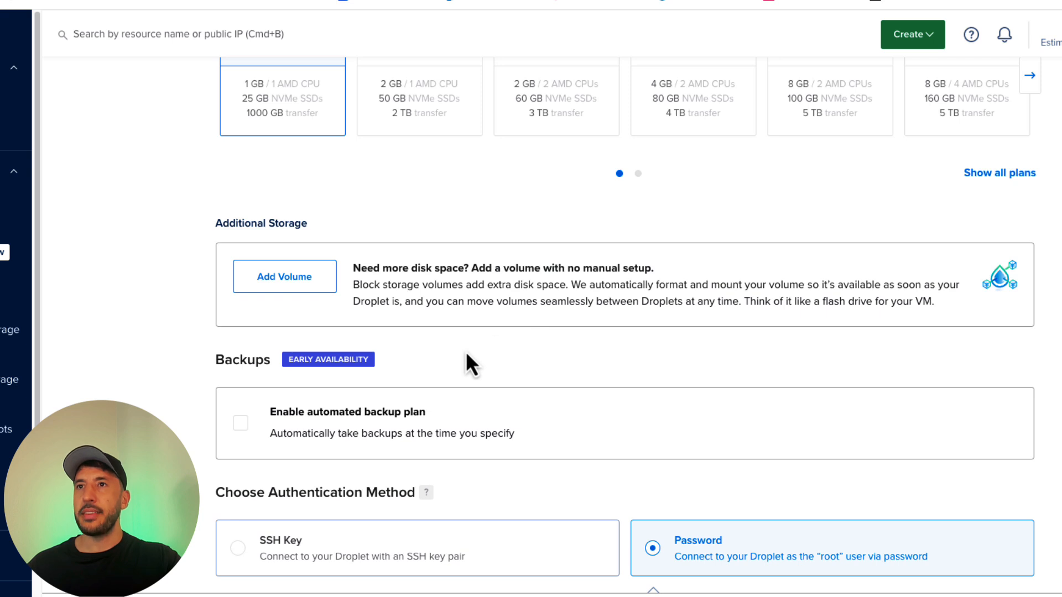
scroll(466, 355, "down", 3)
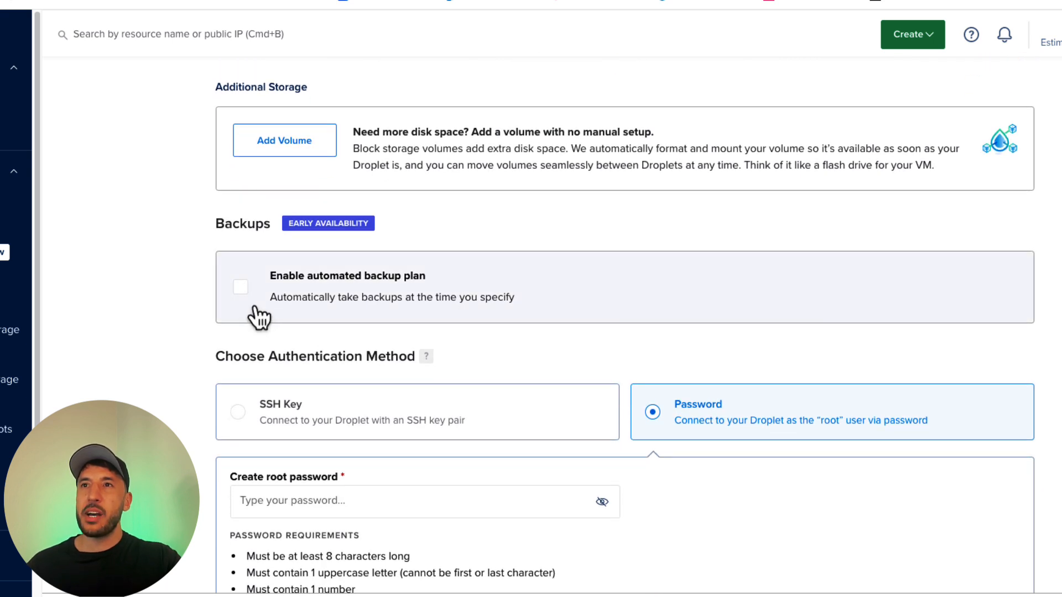
left_click(270, 305)
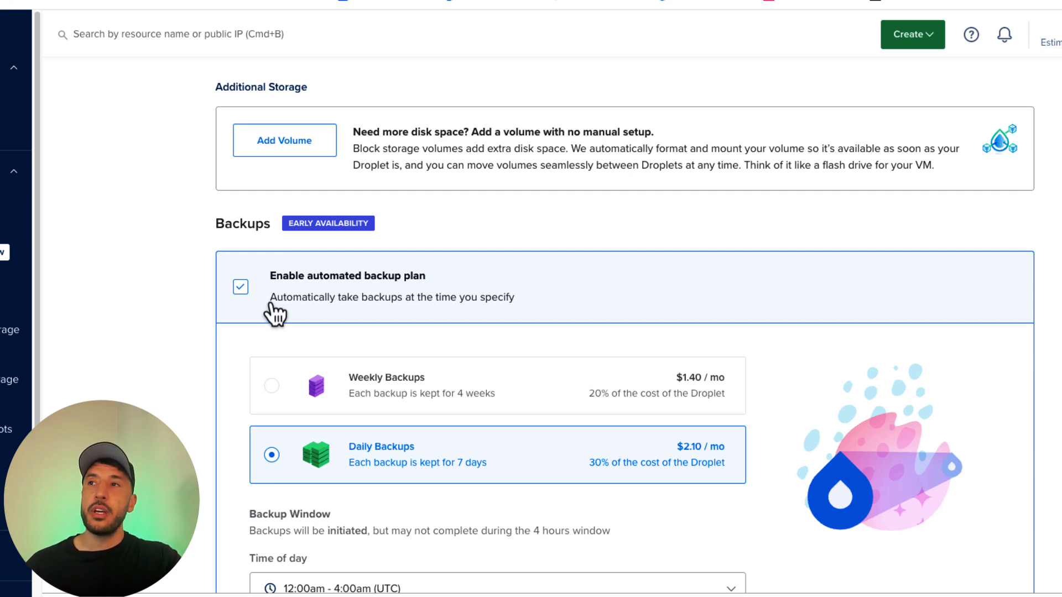
left_click(241, 287)
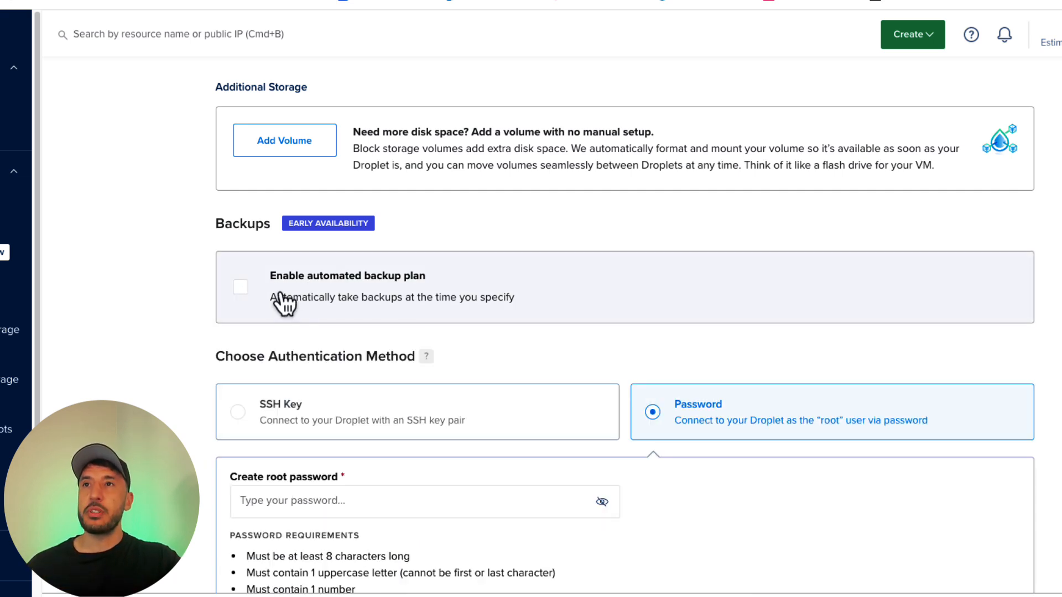
left_click(301, 300)
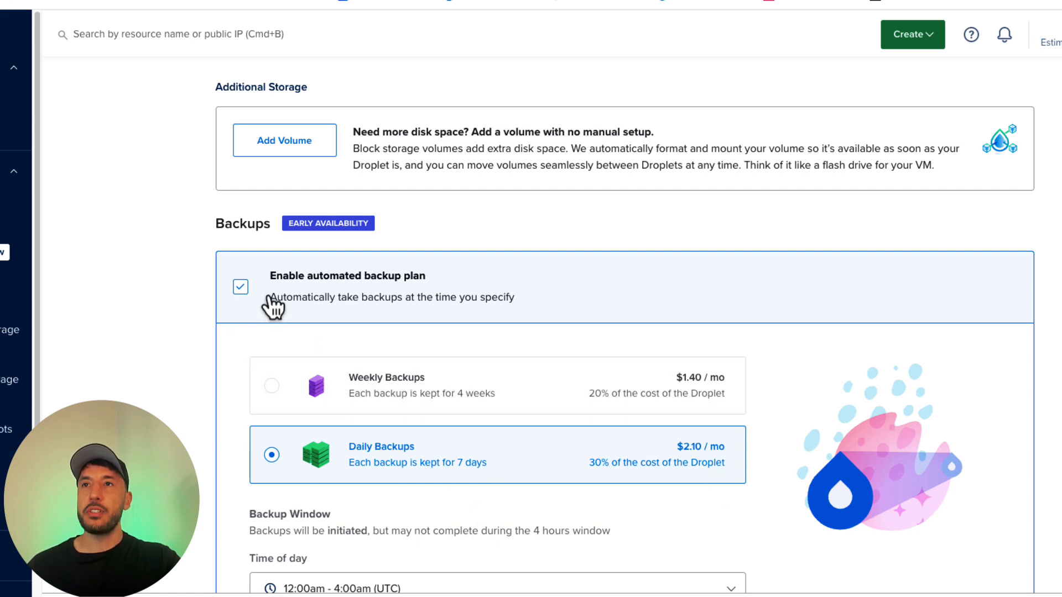
left_click(242, 288)
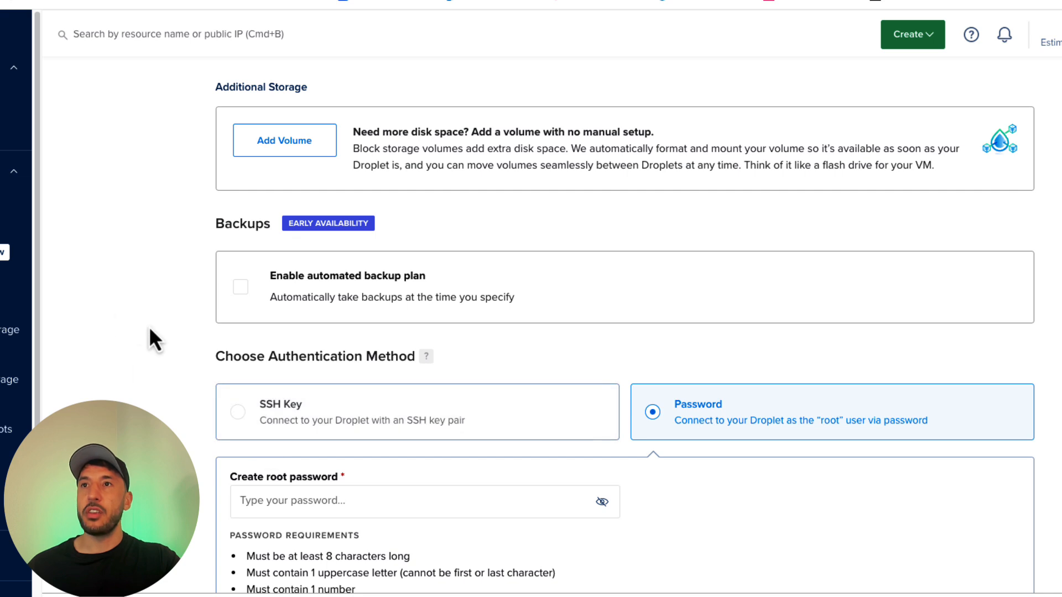
Step: Keep Password as the authentication method and enter a root password for the Droplet
scroll(127, 348, "down", 3)
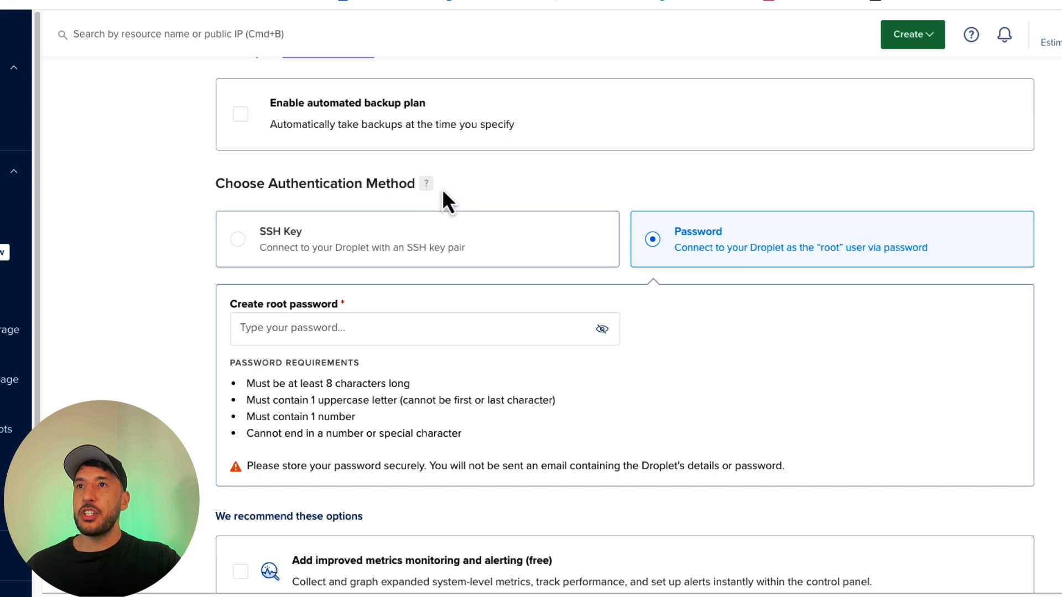
mouse_move(430, 187)
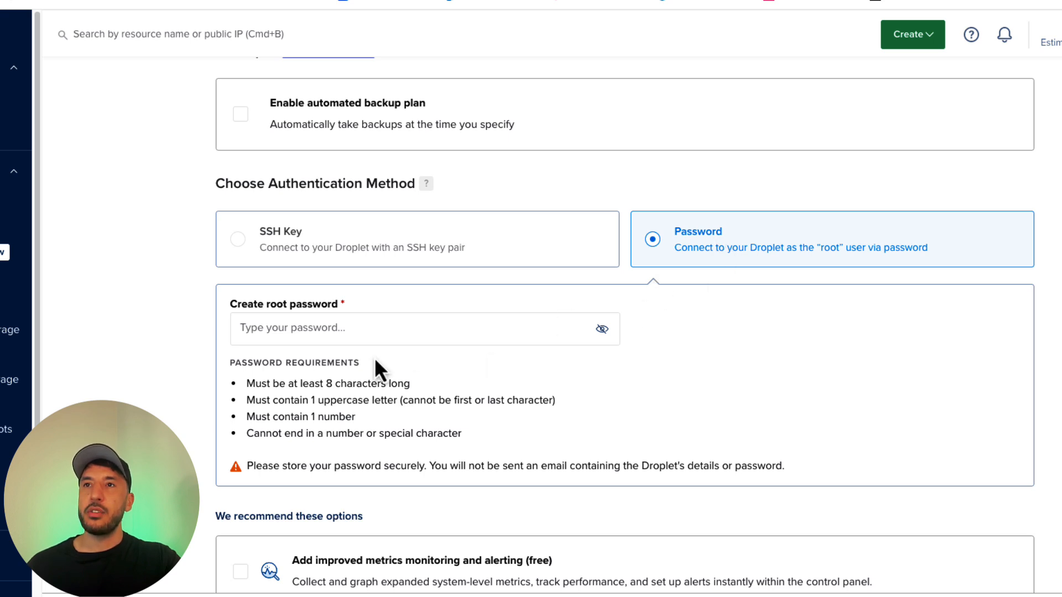
left_click(331, 328)
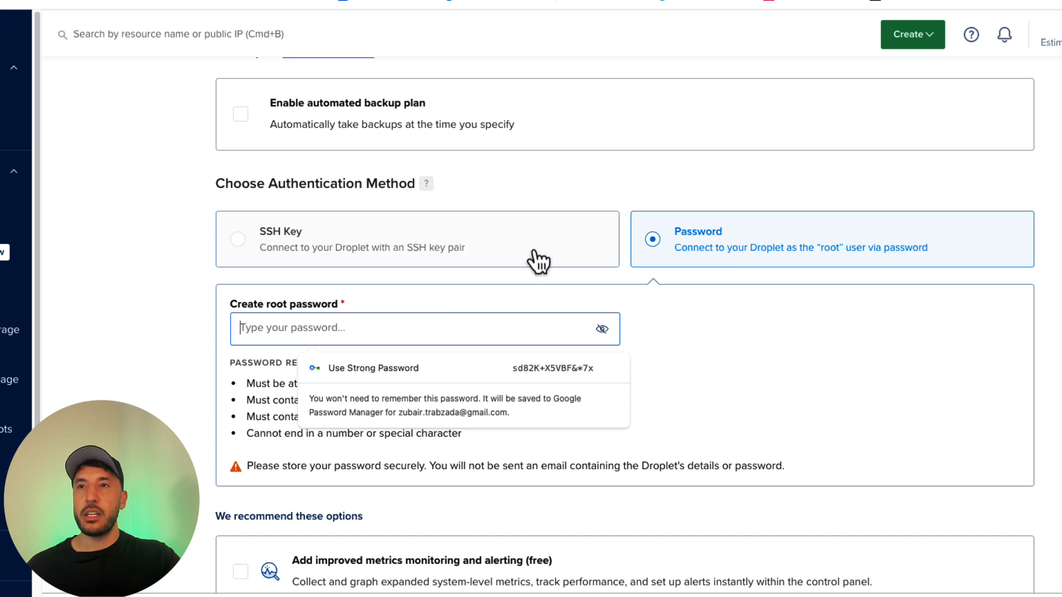
type("abc")
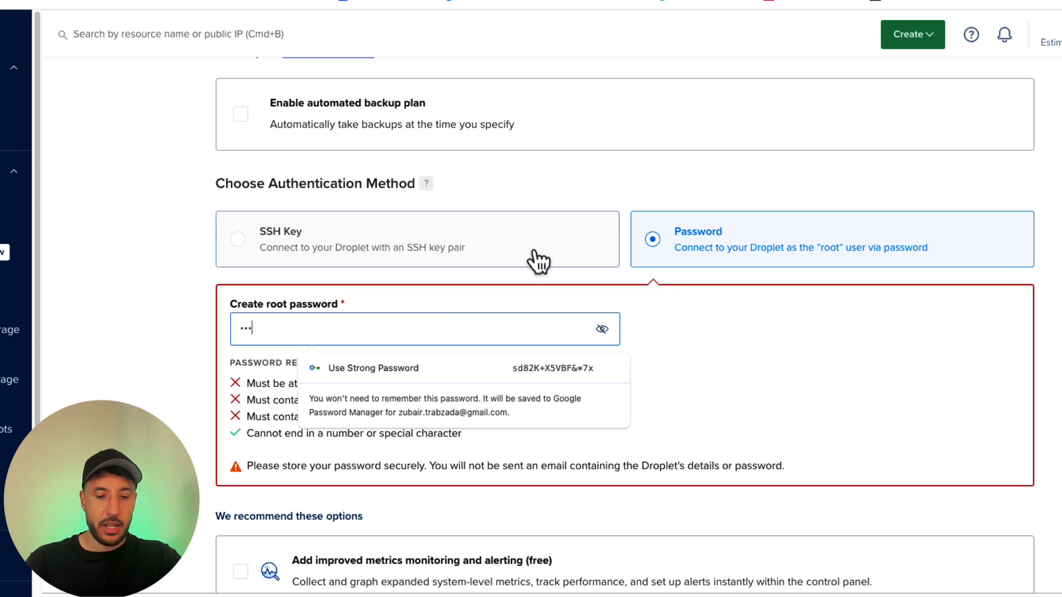
type("••••")
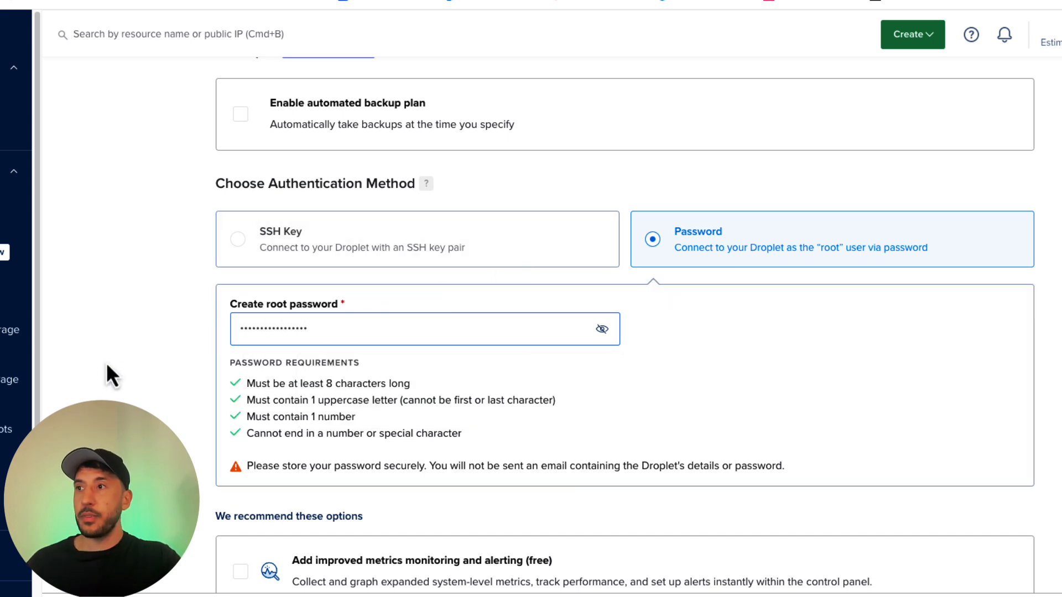
Step: Check the metrics monitoring option and the Finalize Details settings, including the Droplet's hostname
scroll(608, 481, "down", 2)
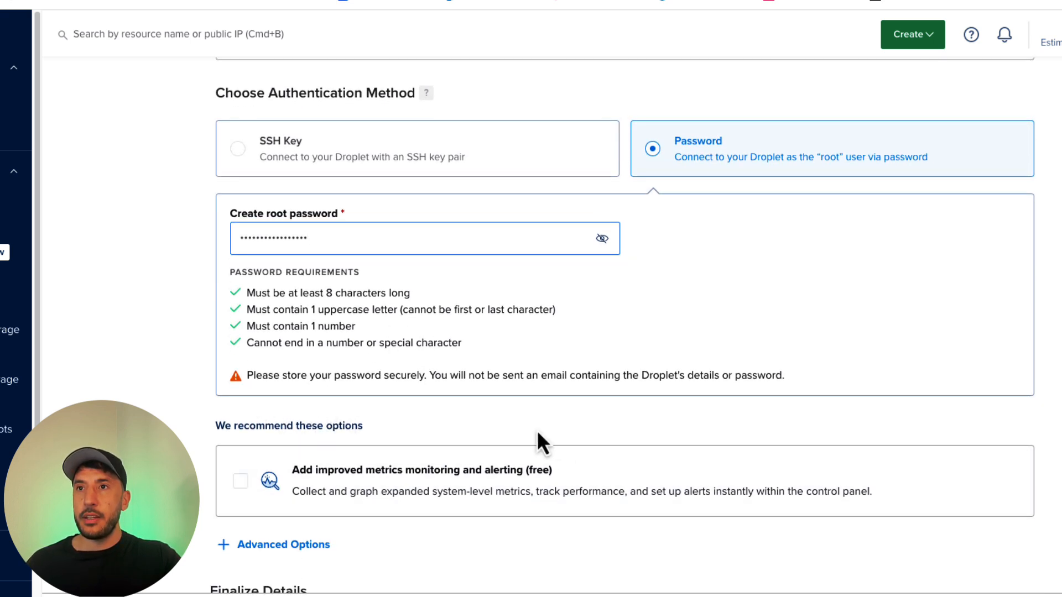
scroll(561, 437, "down", 5)
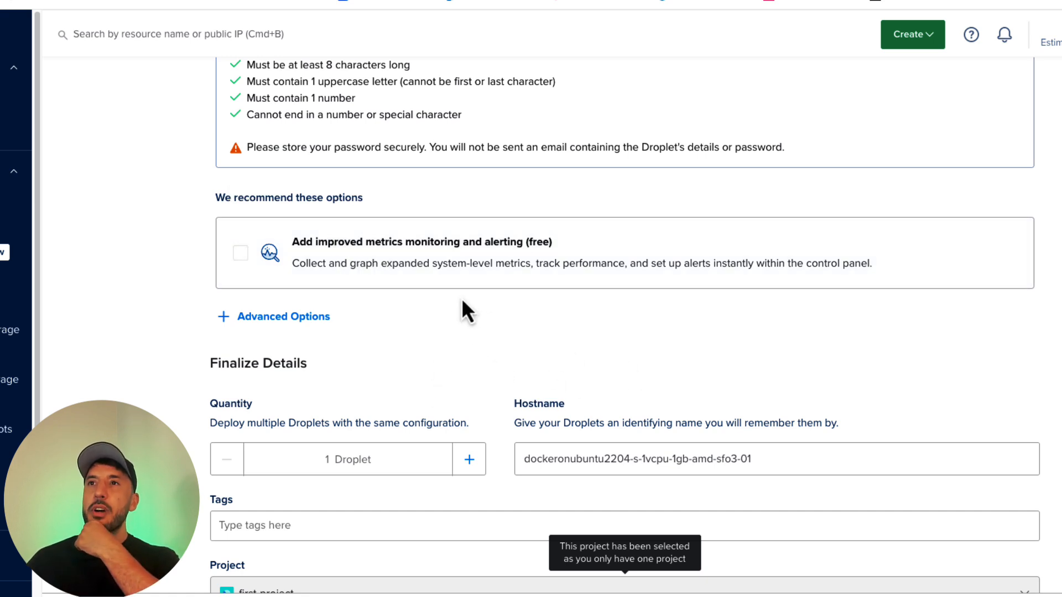
scroll(422, 338, "down", 1)
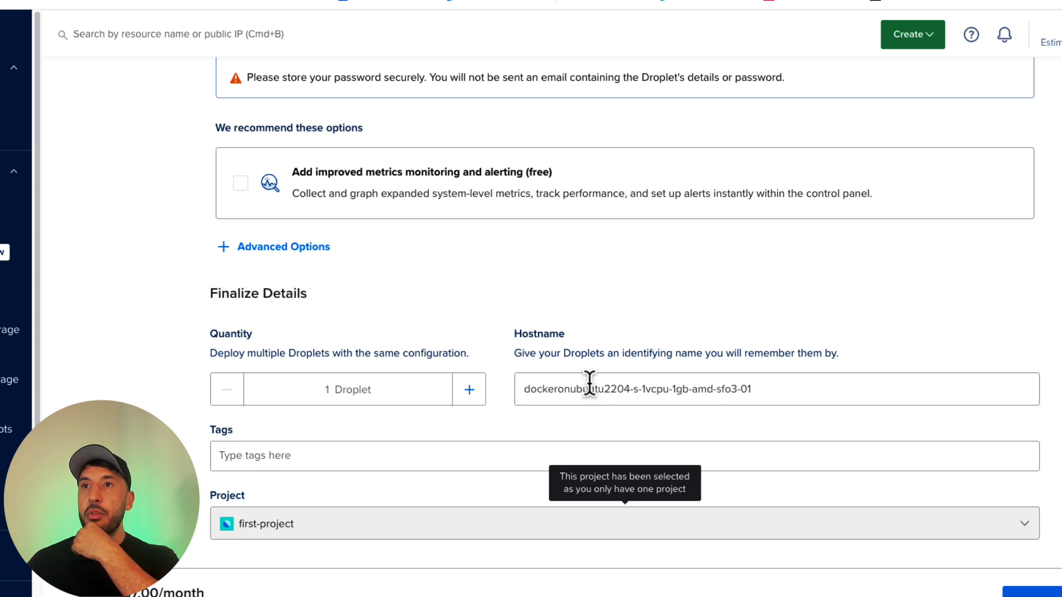
double_click(554, 387)
triple_click(554, 384)
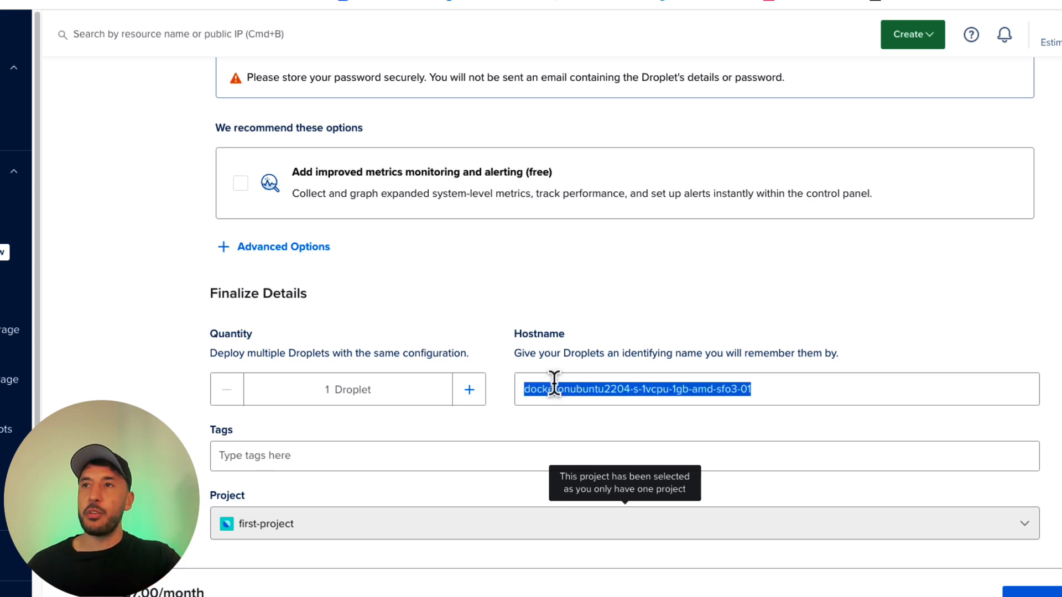
left_click(578, 401)
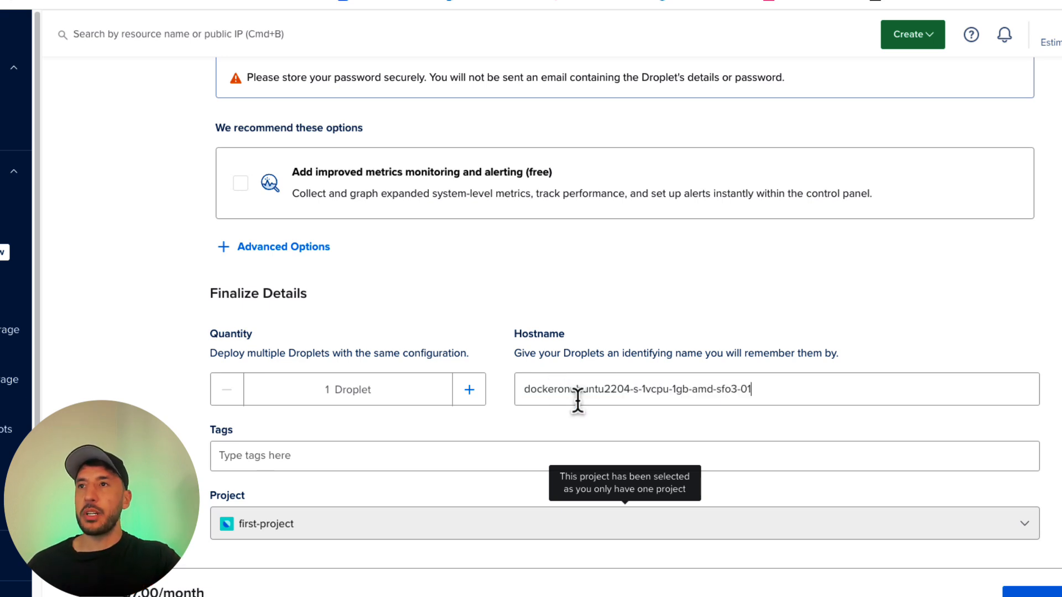
Step: Name the Droplet n8n-test, create it without saving the password in the browser, and view its details
triple_click(702, 394)
type("n8n")
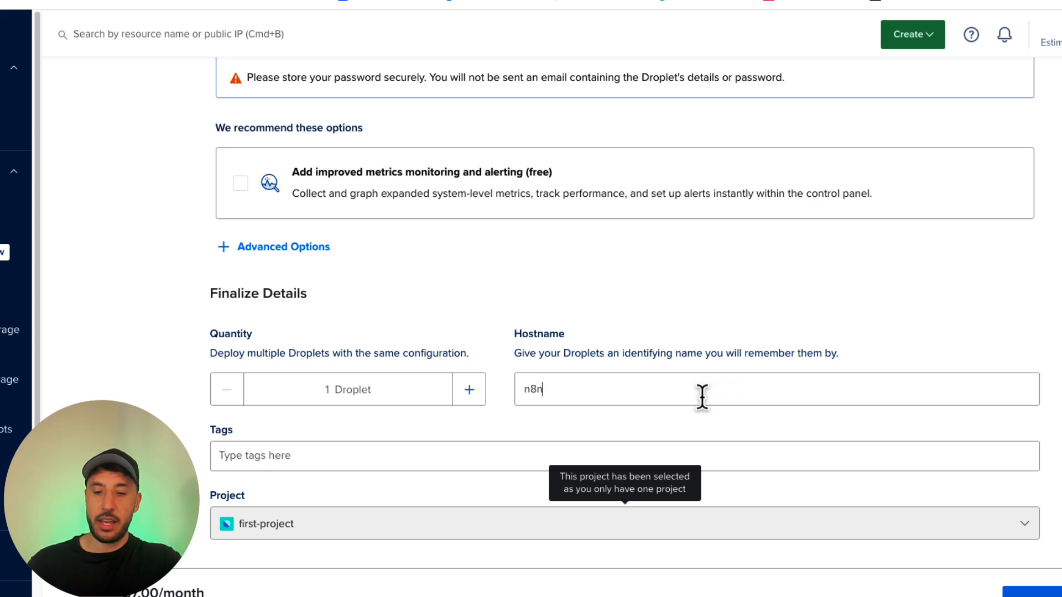
type("-test")
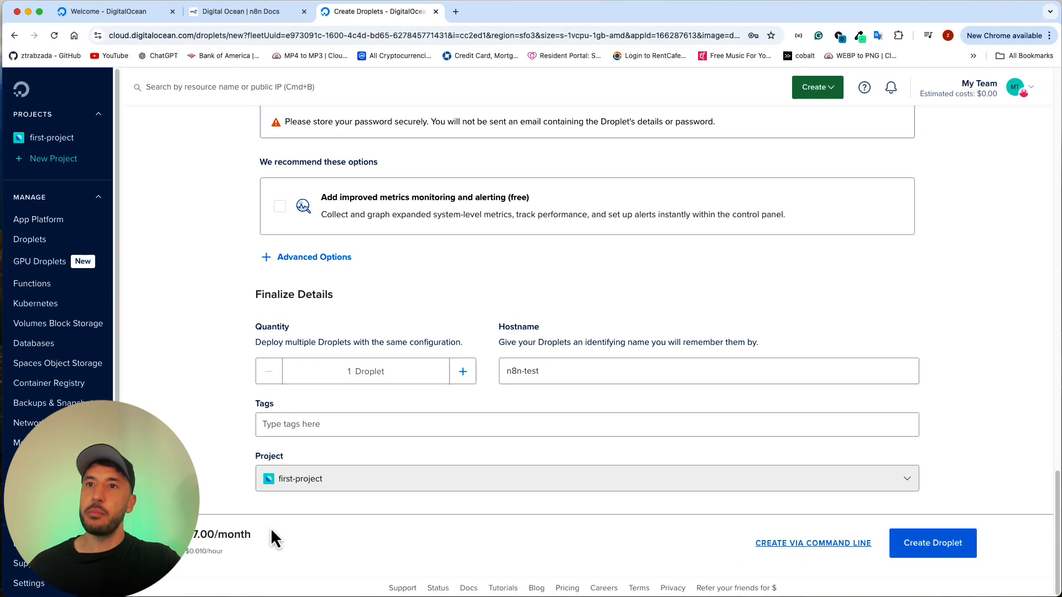
left_click(939, 547)
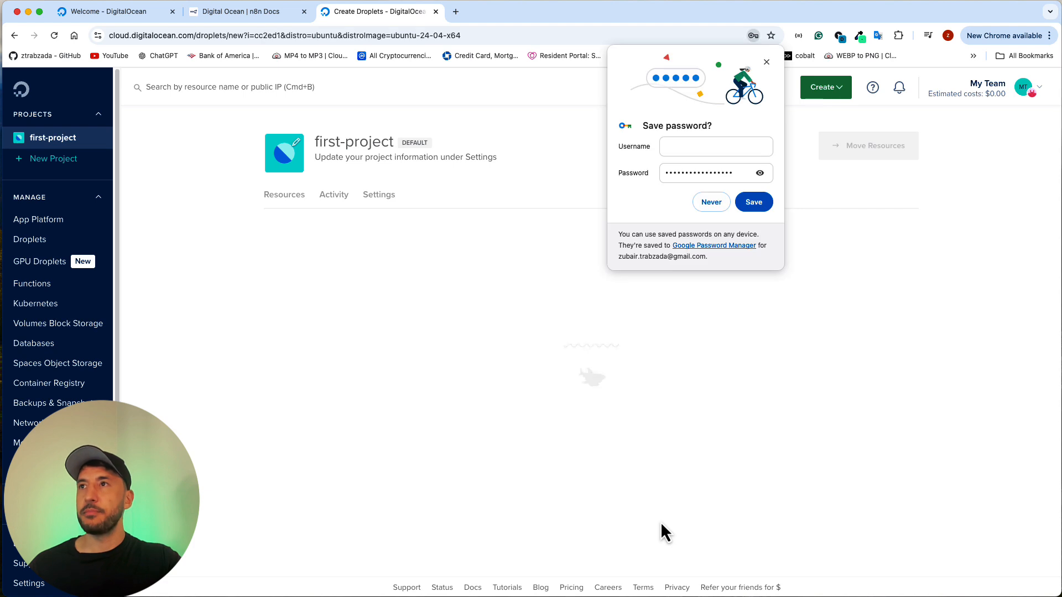
left_click(766, 62)
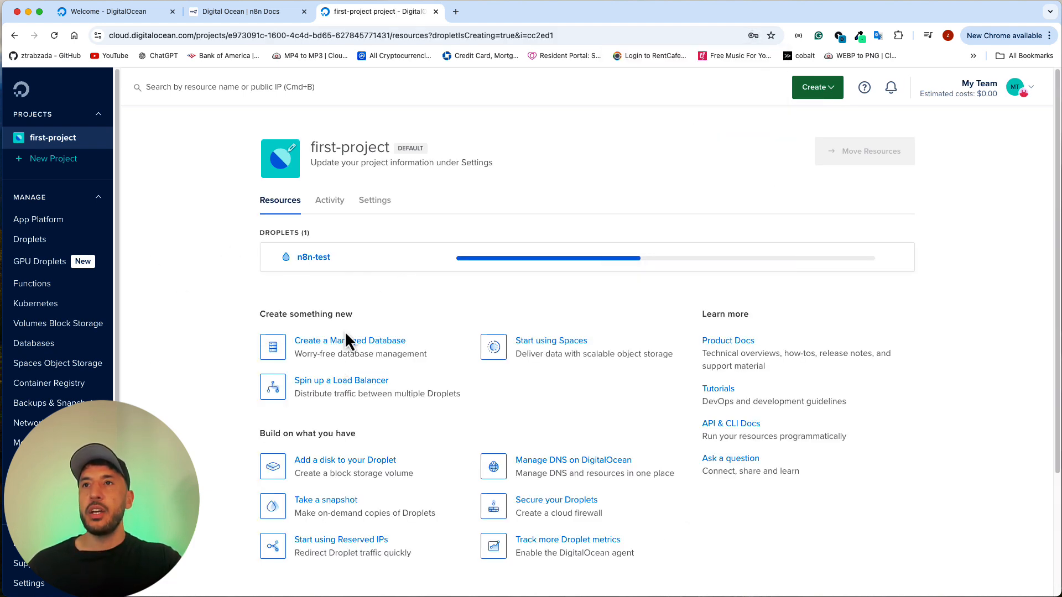
left_click(366, 268)
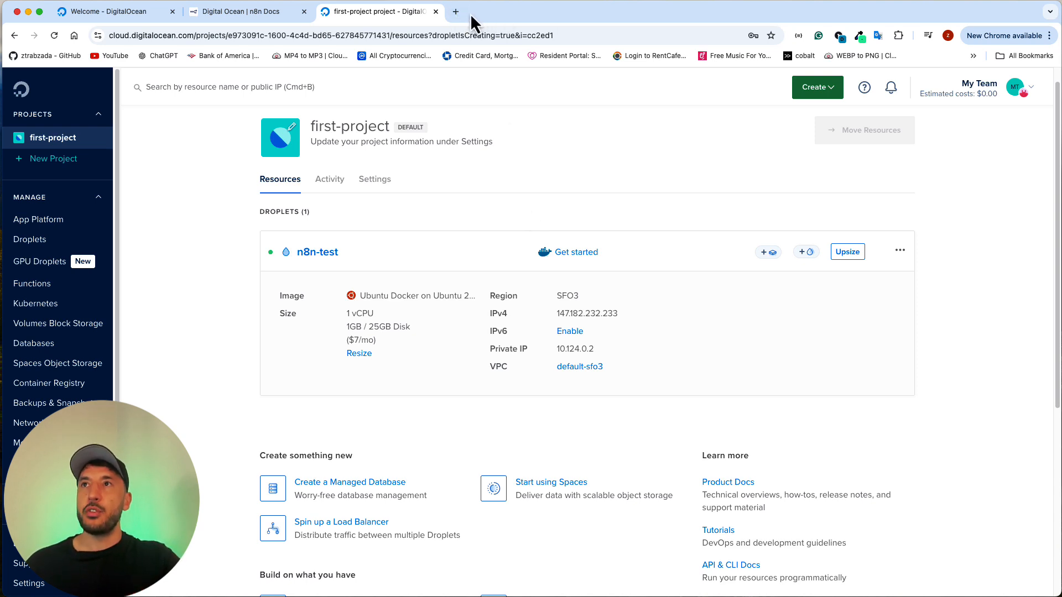
Step: Search Google for namecheap in a new browser tab and open the Namecheap website
left_click(456, 11)
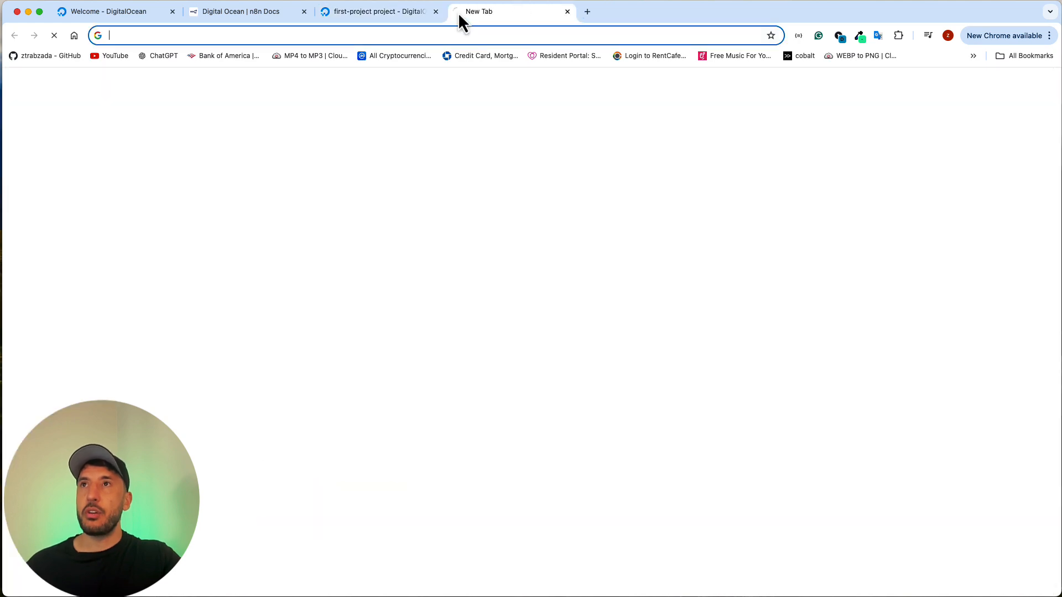
type("name")
key("Return")
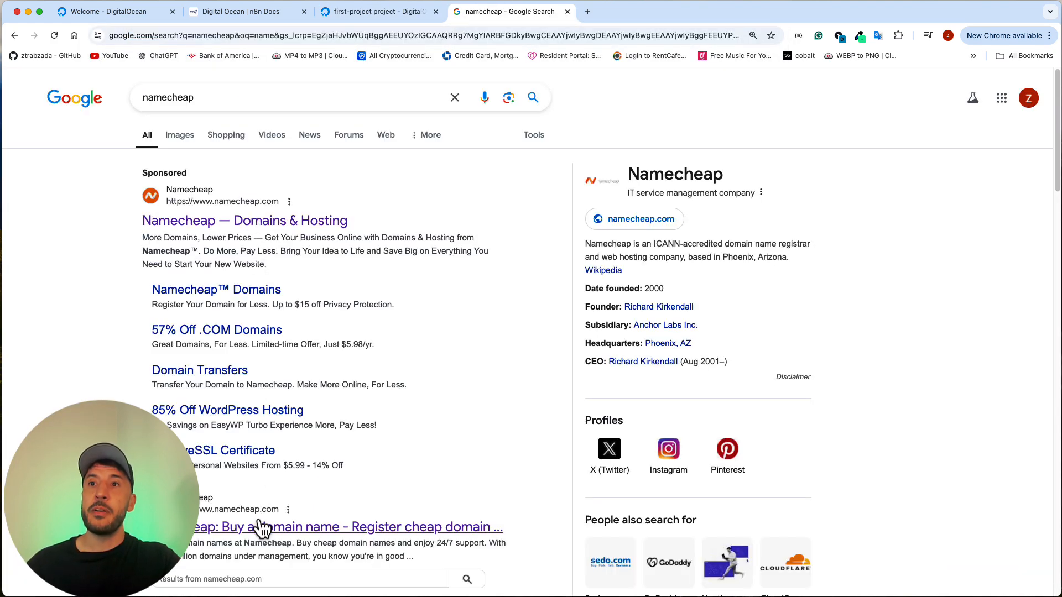
left_click(262, 529)
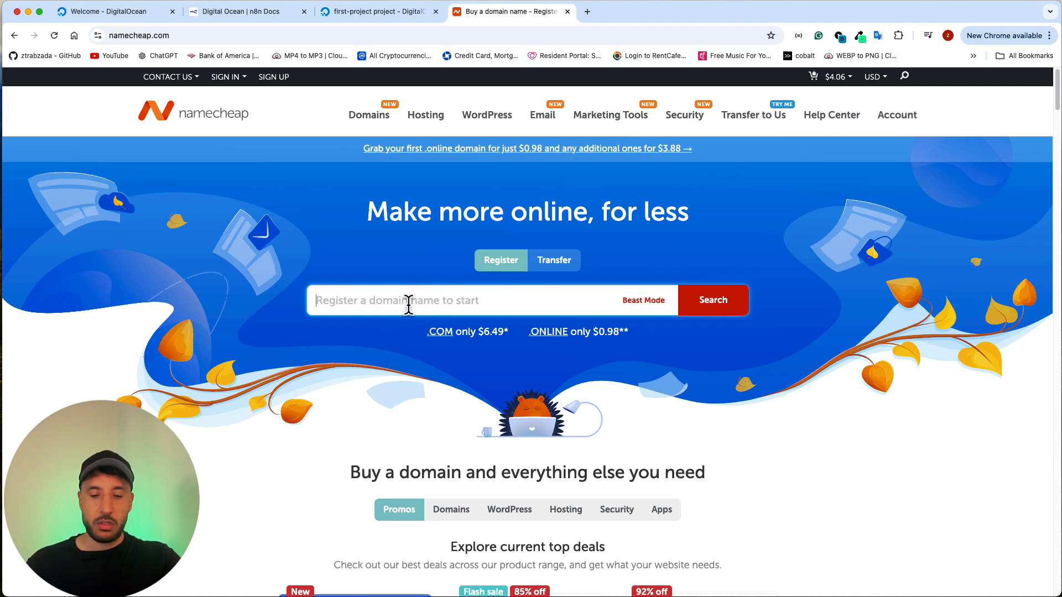
Step: Search Namecheap for the domain name aiworkshop
type("ai")
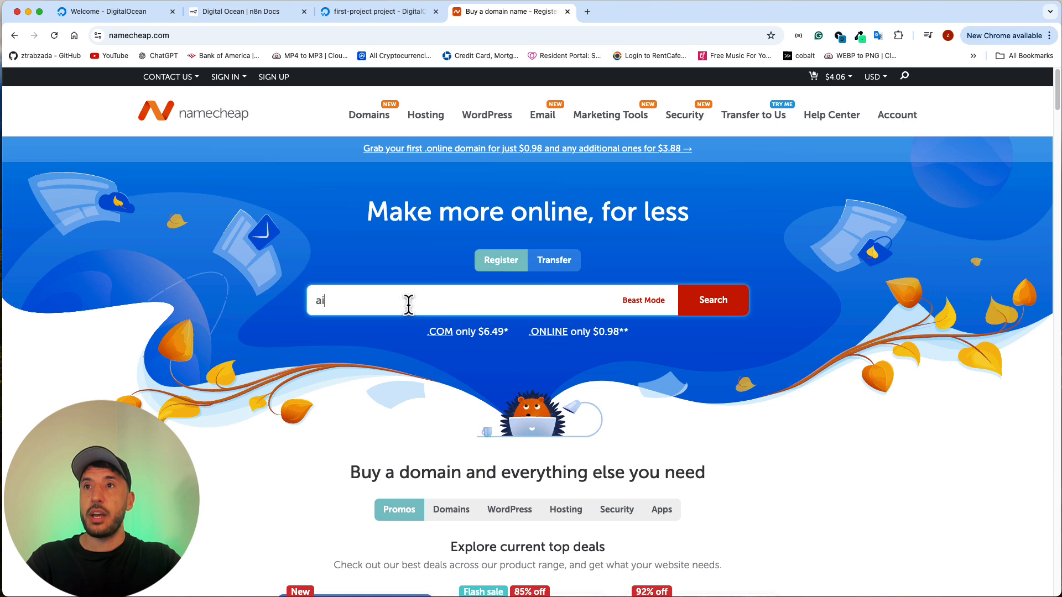
type("workshop")
key("Return")
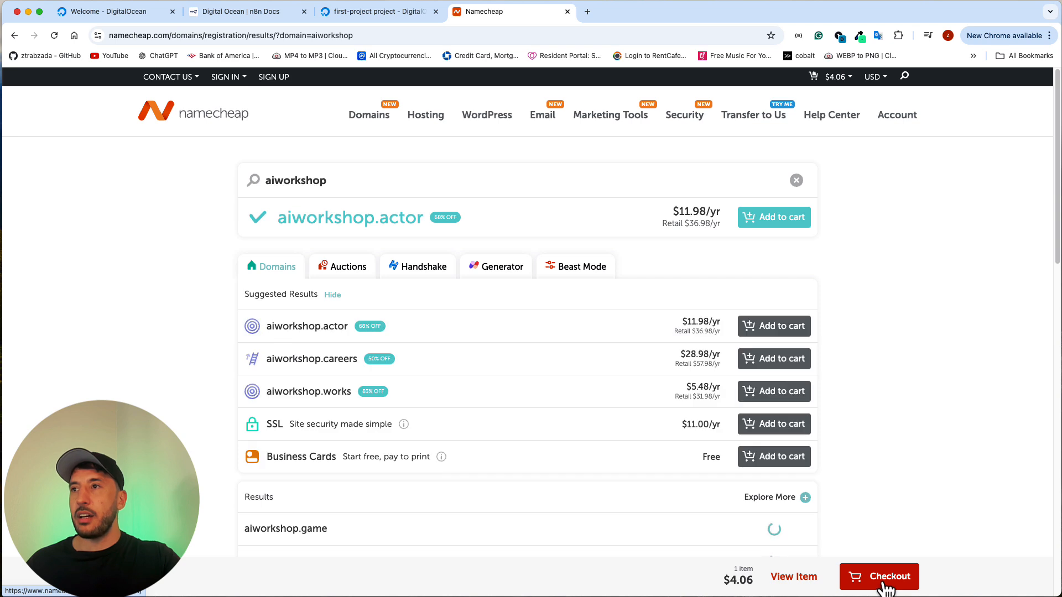
Step: Look through the domain results, then check out and confirm the order for aiworkshop.online
scroll(631, 441, "down", 7)
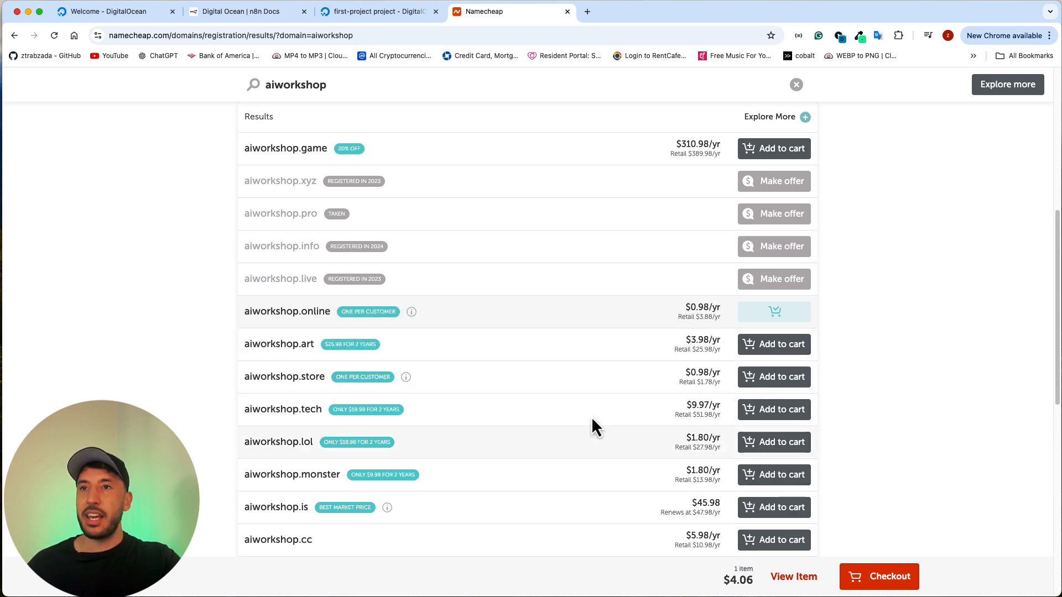
scroll(545, 417, "up", 1)
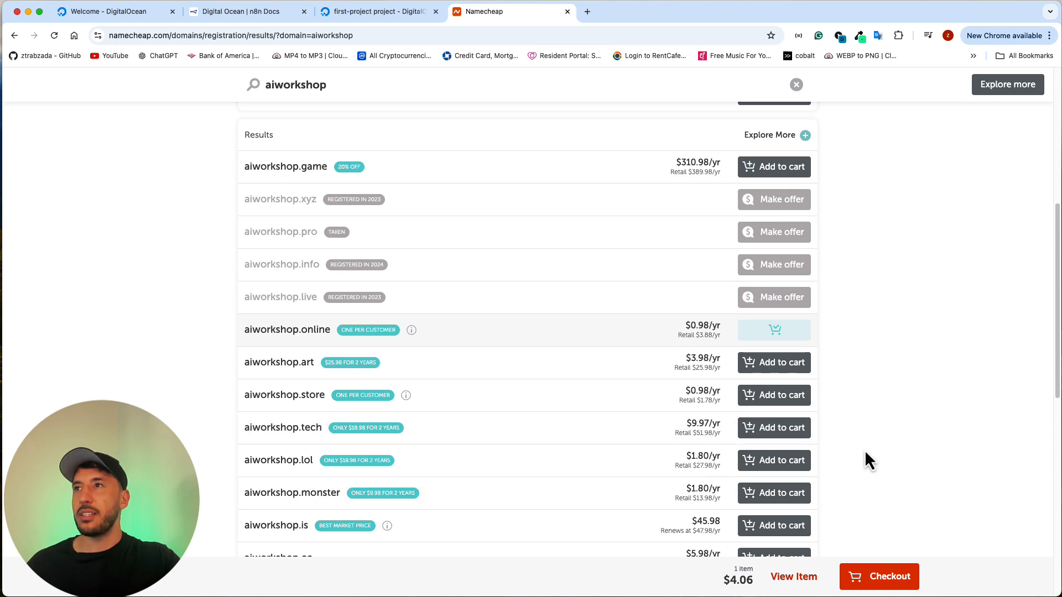
scroll(865, 452, "up", 5)
scroll(865, 452, "up", 4)
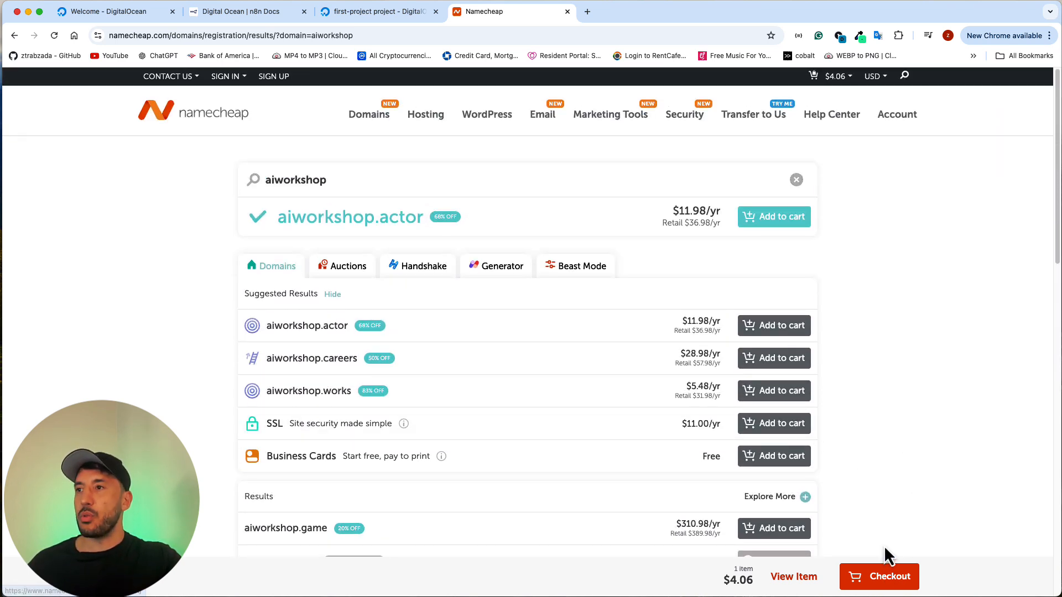
scroll(894, 573, "down", 1)
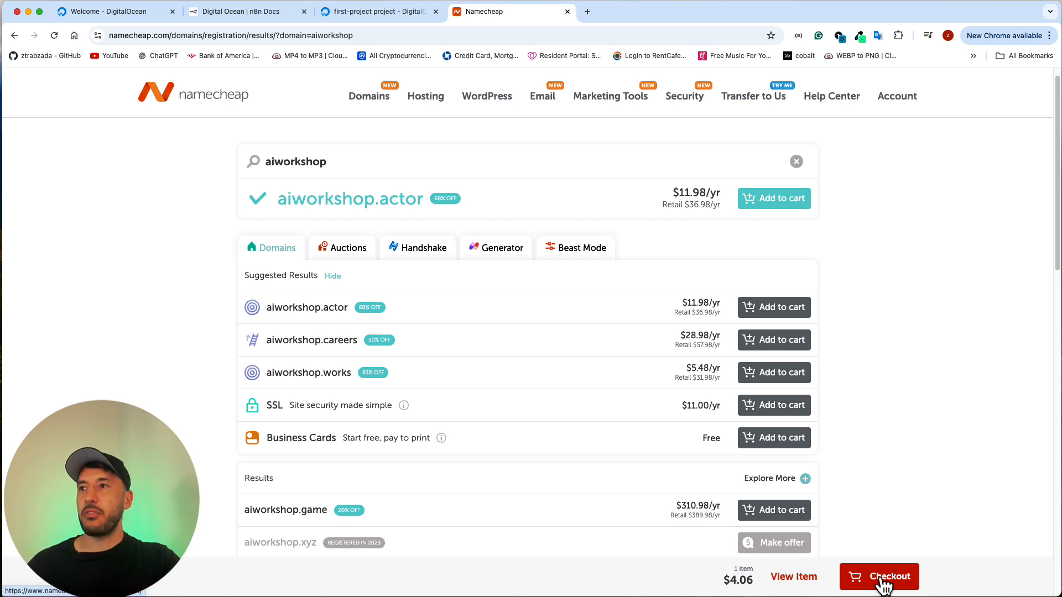
left_click(882, 580)
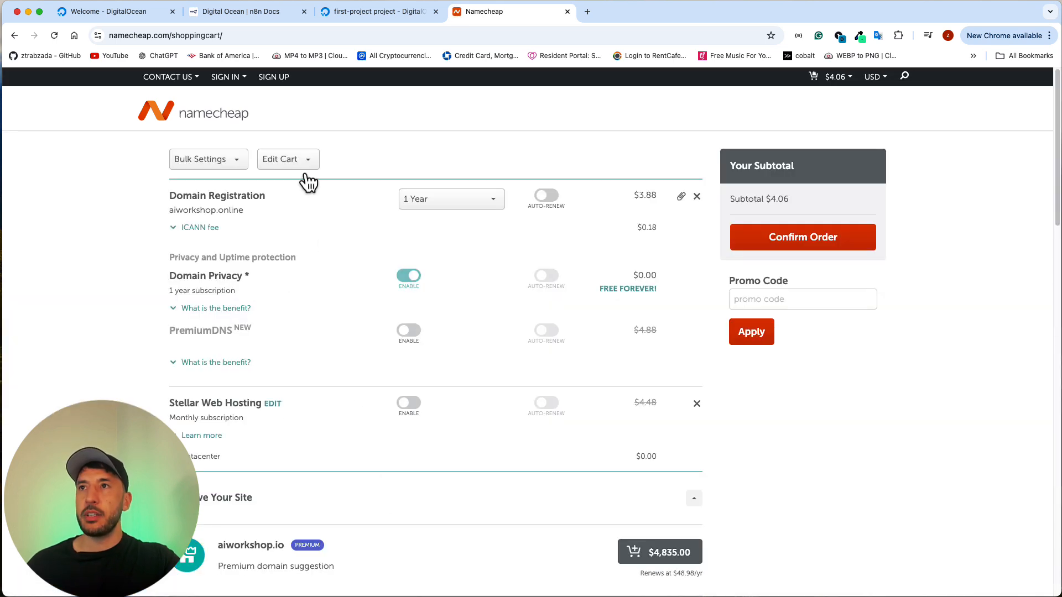
left_click(814, 244)
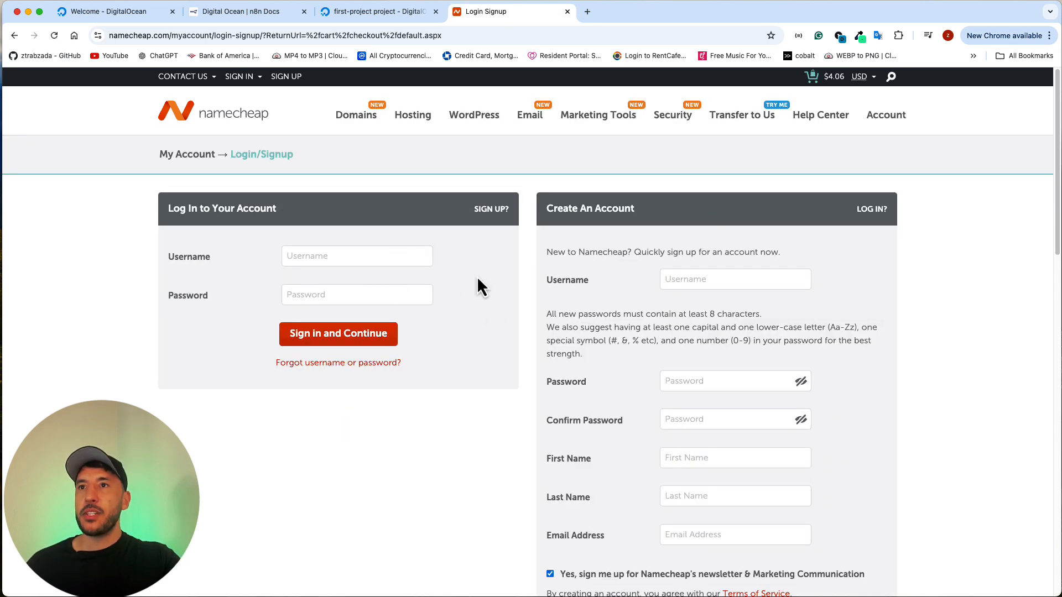
Step: Enter aiworkshop as the username for a new Namecheap account
scroll(659, 314, "down", 5)
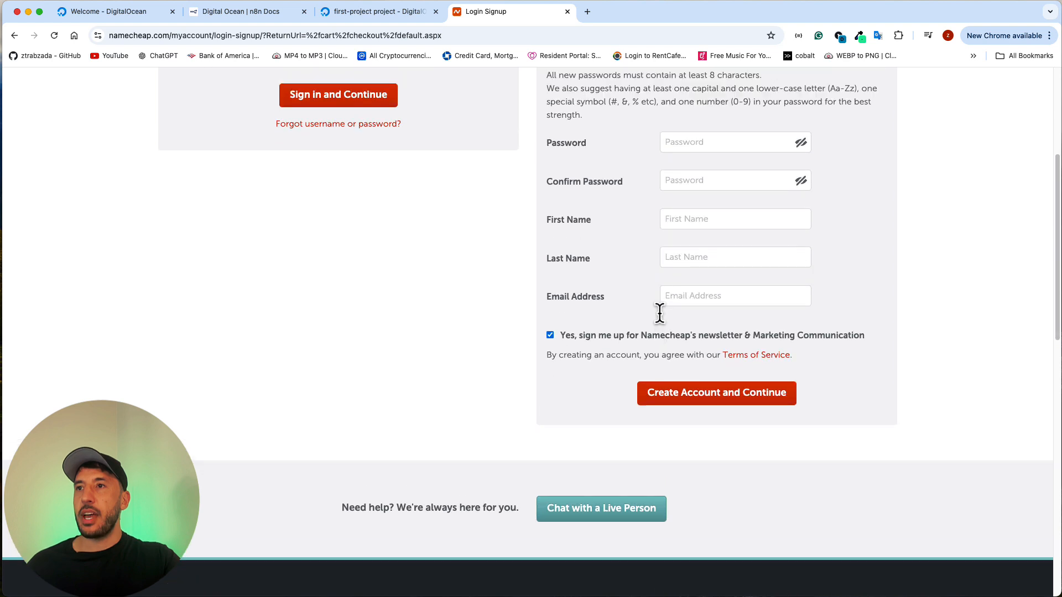
scroll(659, 314, "up", 5)
left_click(705, 278)
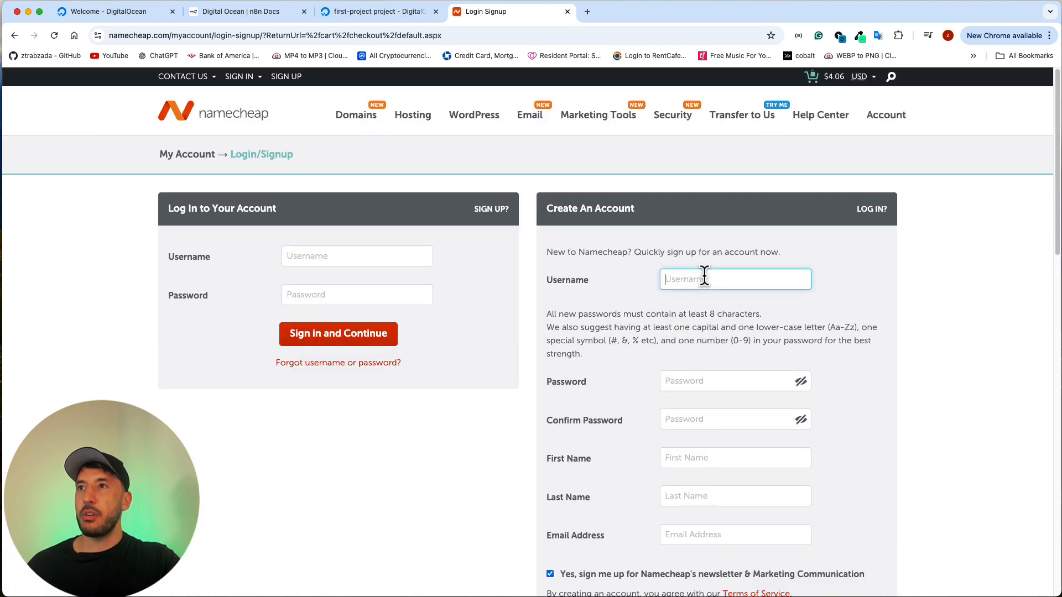
type("aiwor")
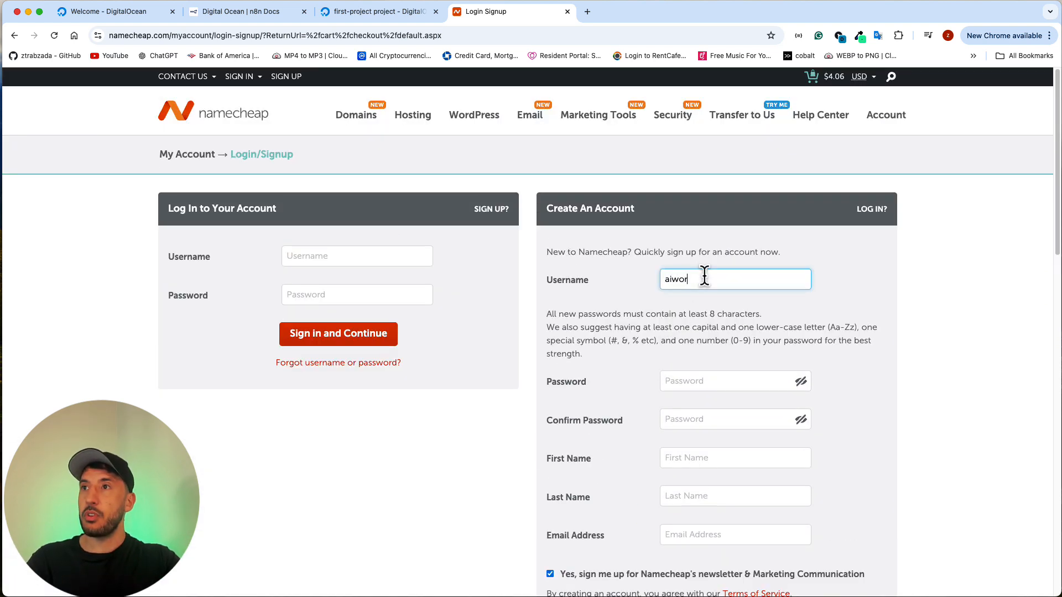
type("kshop")
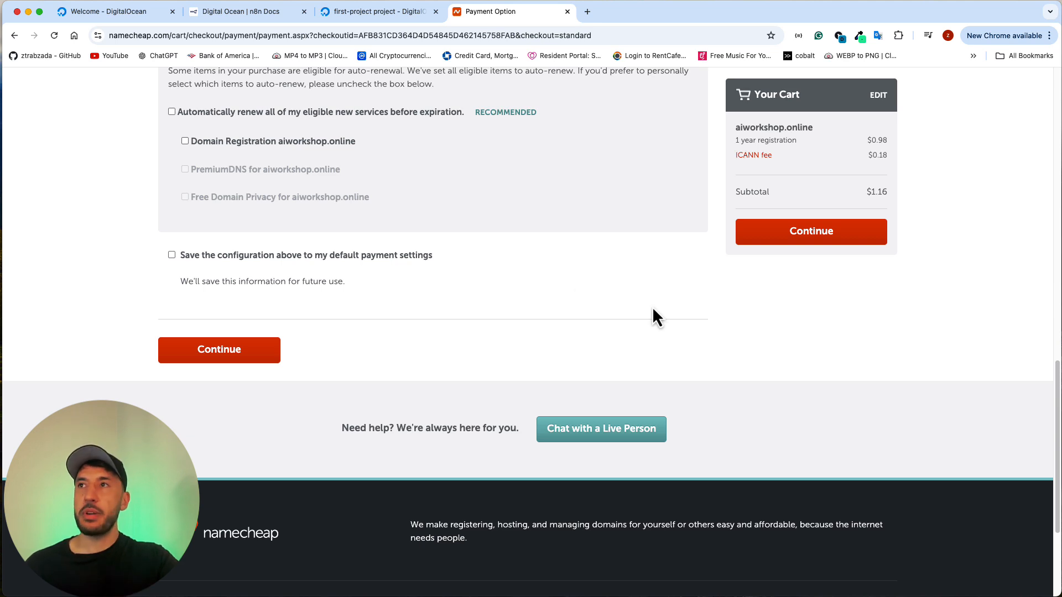
Step: Continue past the payment options and pay for the one-year registration of aiworkshop.online
left_click(808, 243)
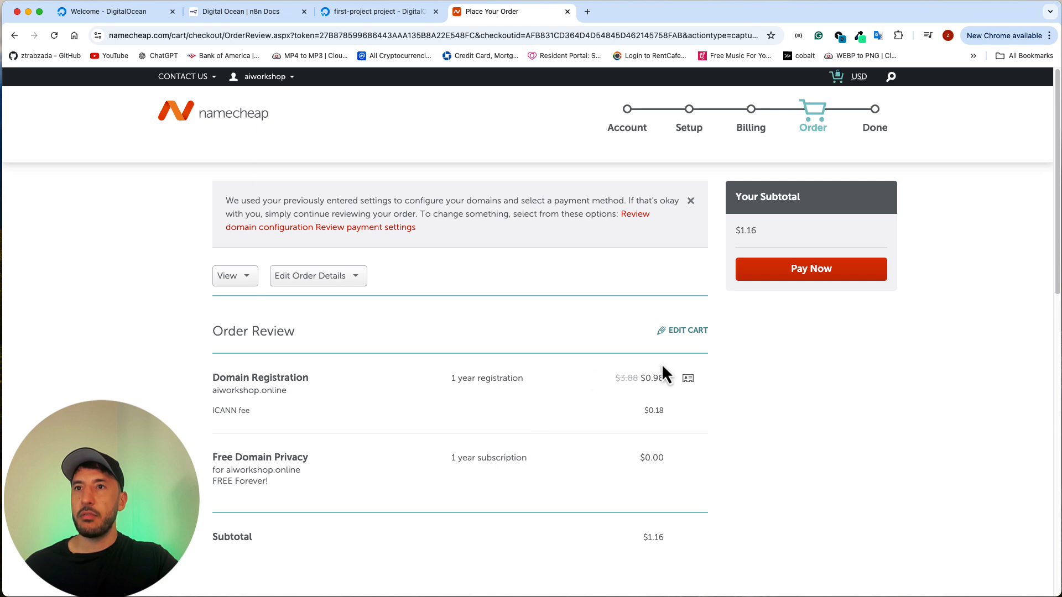
left_click(814, 273)
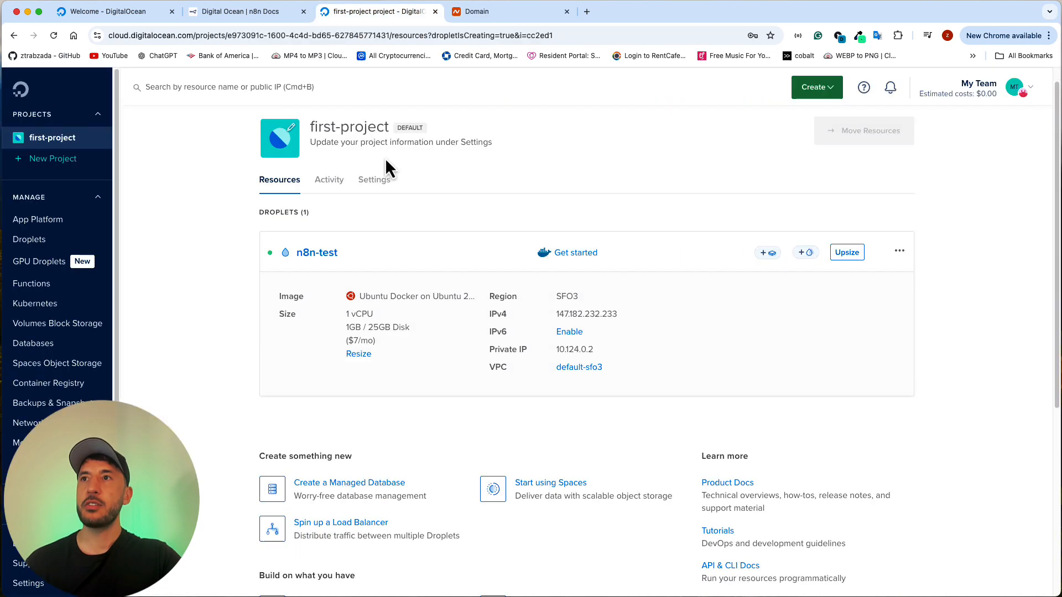
scroll(386, 160, "up", 1)
scroll(384, 158, "down", 1)
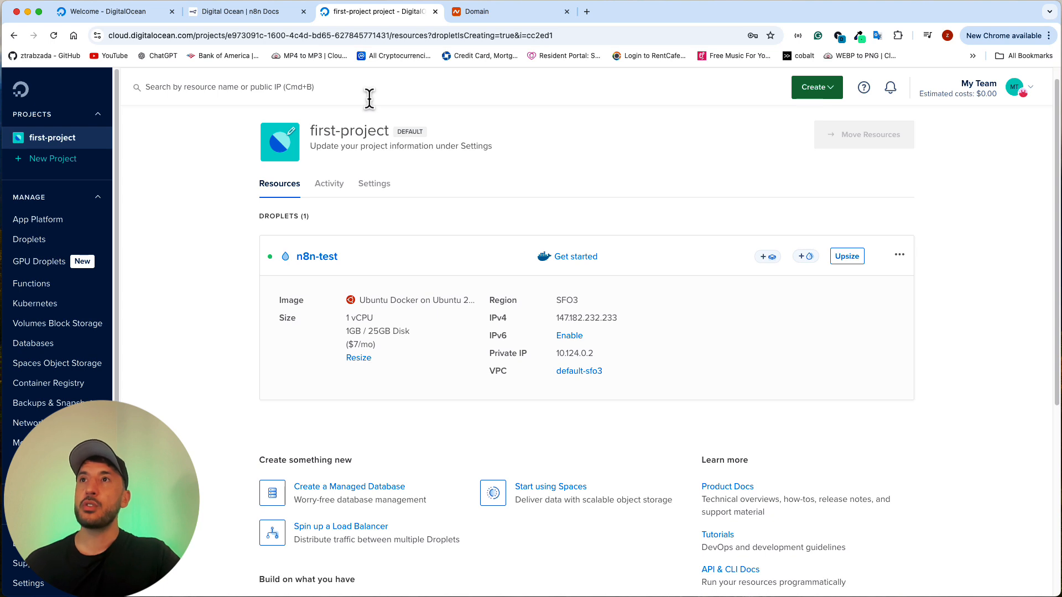
left_click(367, 99)
left_click(509, 124)
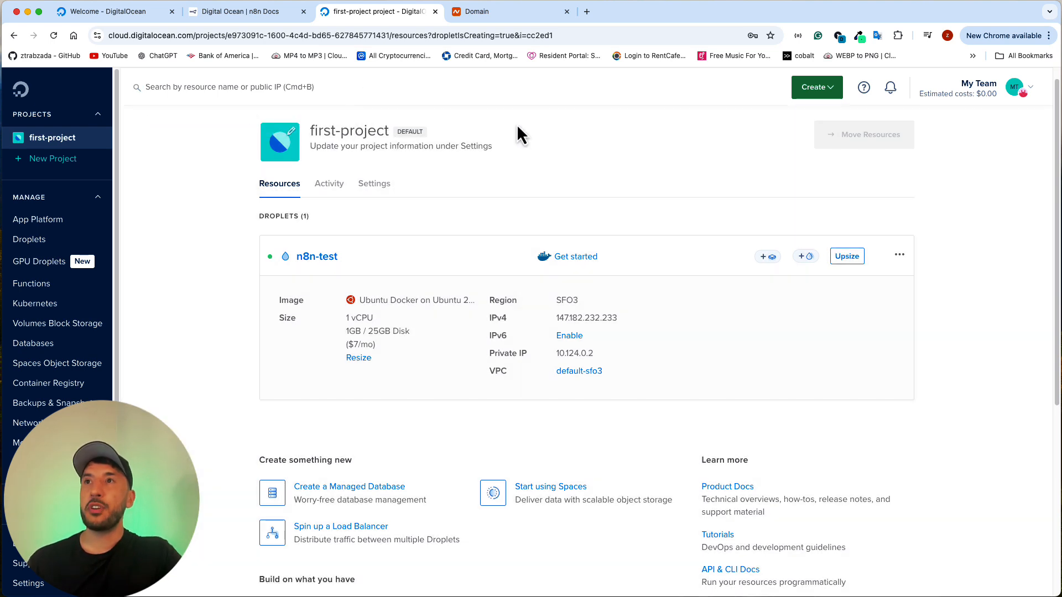
Step: Search Google for cloudfare free dns in a new browser tab and open Cloudflare's Free Plan Overview page
left_click(590, 10)
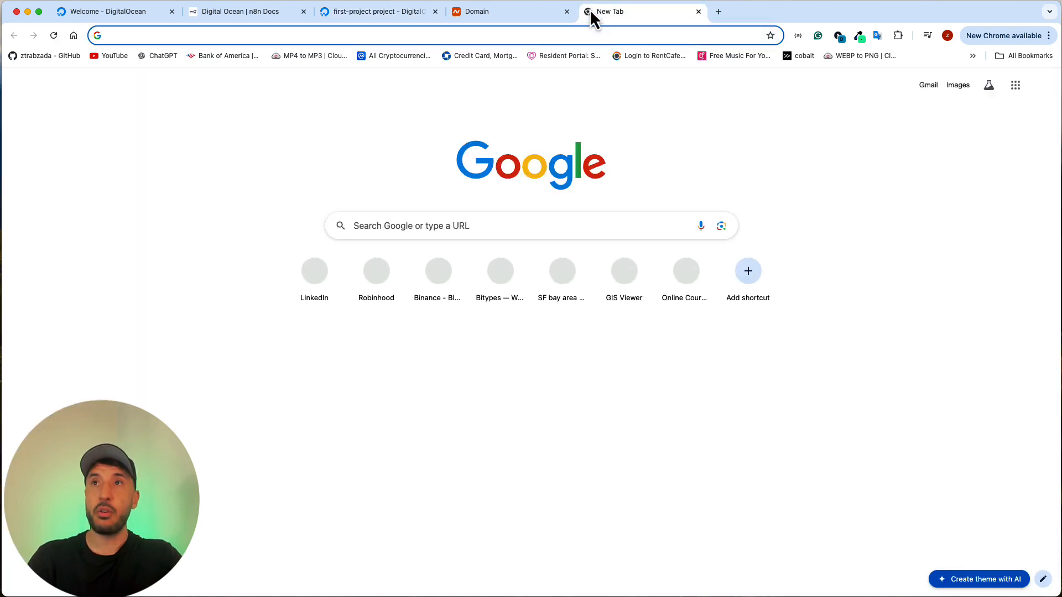
type("cloudfare free dns")
key("Return")
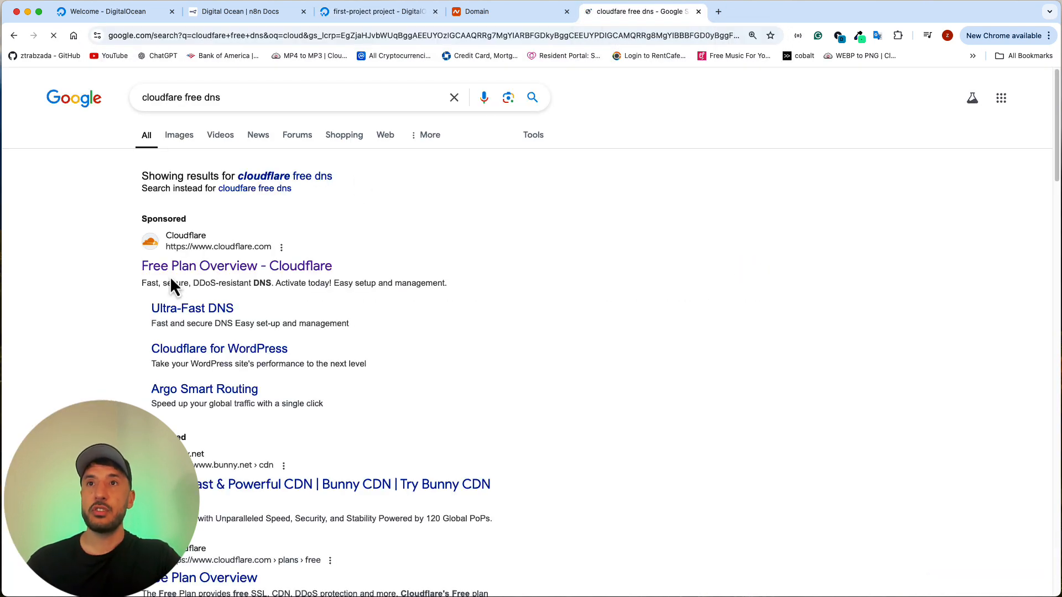
left_click(187, 271)
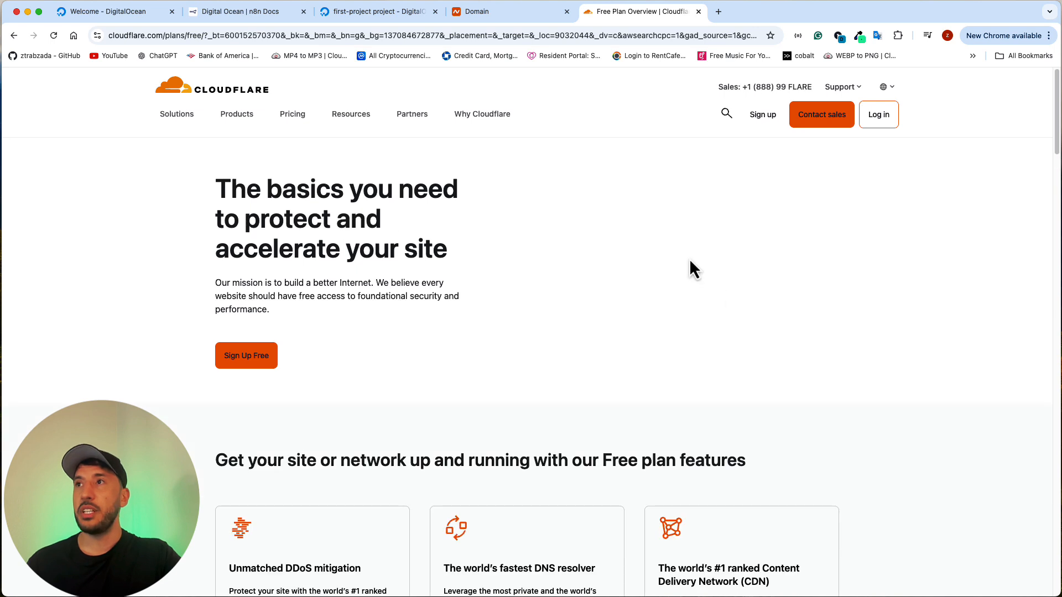
Step: Sign up for a Cloudflare account with the e-mail address and account password filled in
left_click(772, 117)
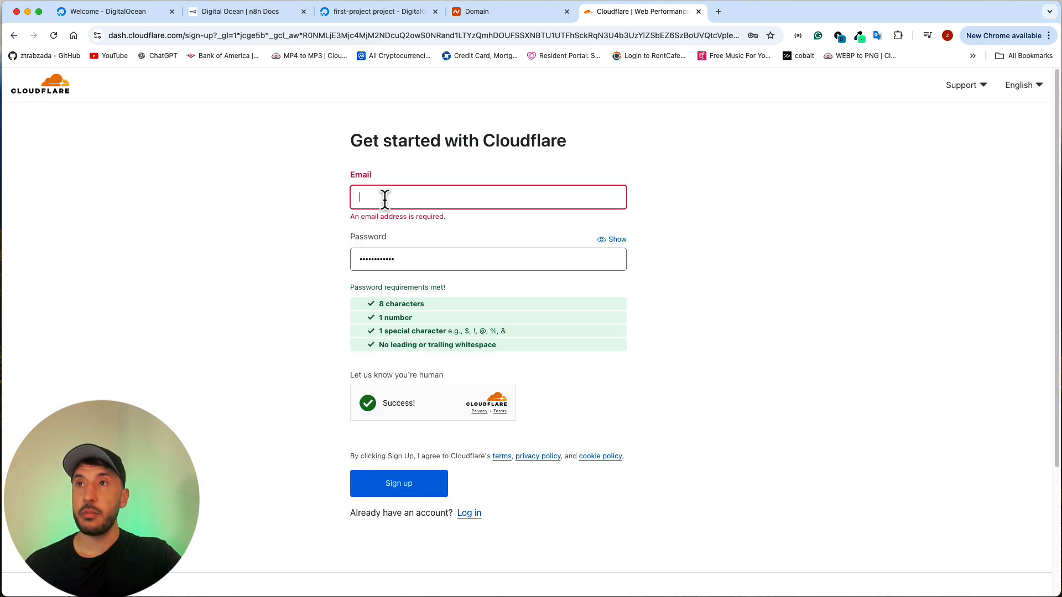
key("super+v")
left_click(817, 248)
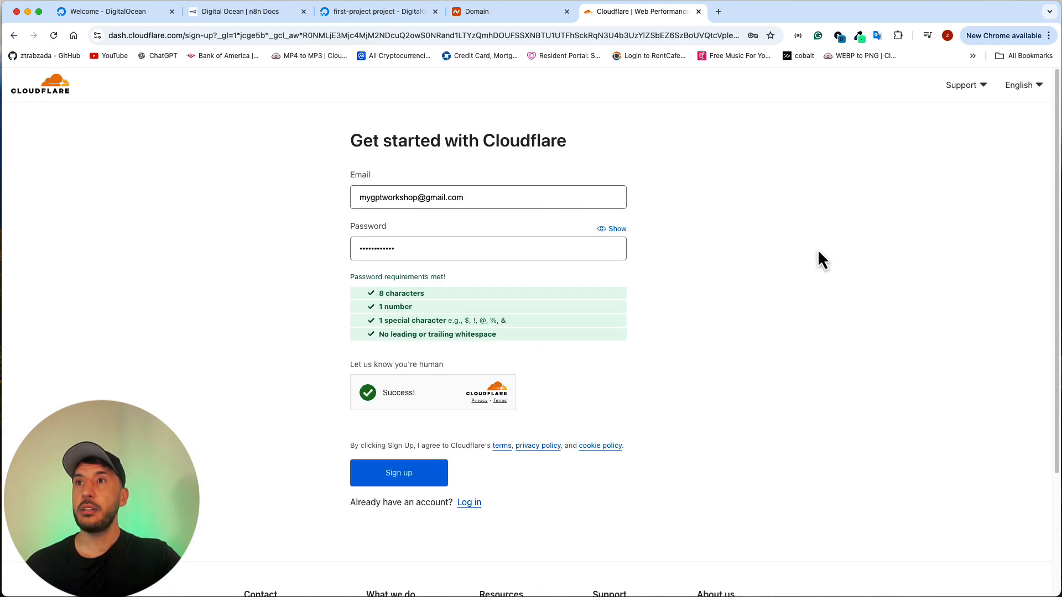
left_click(388, 472)
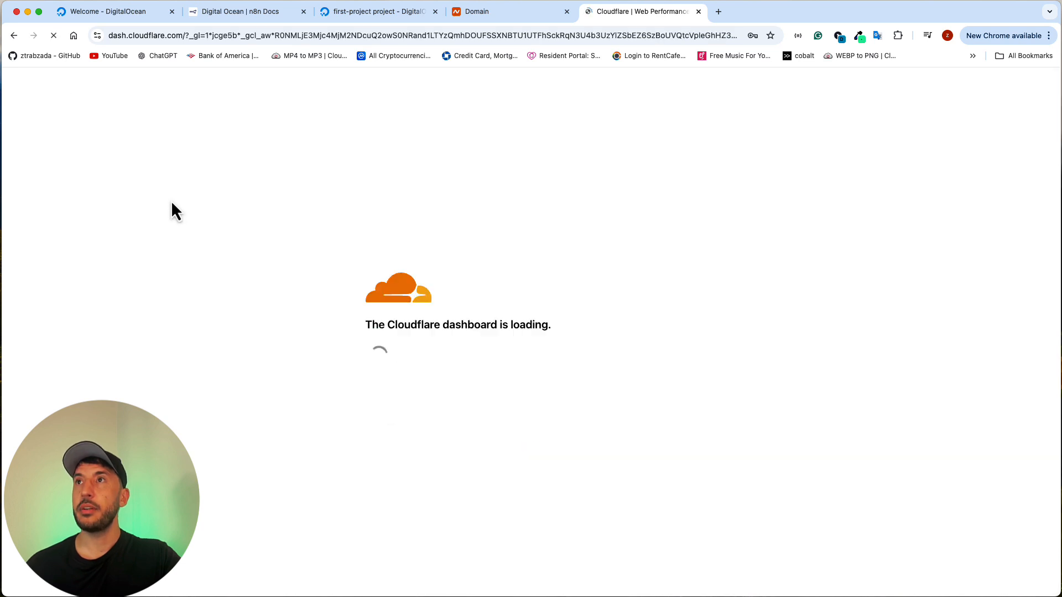
Step: Add the existing domain aiworkshop.online to Cloudflare and look over the offered plans
type("aiworkshop.online")
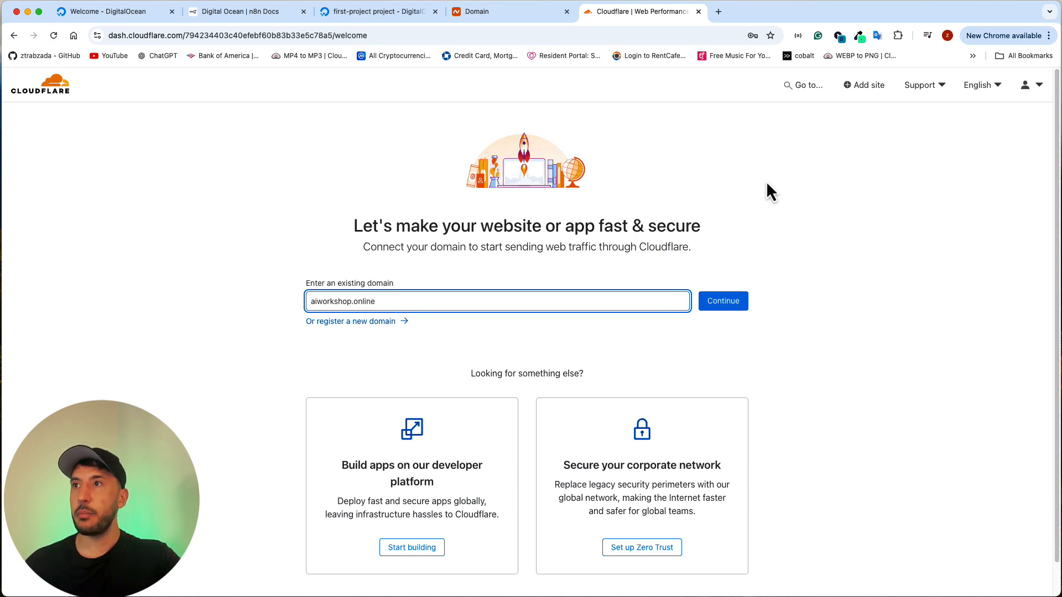
left_click(720, 303)
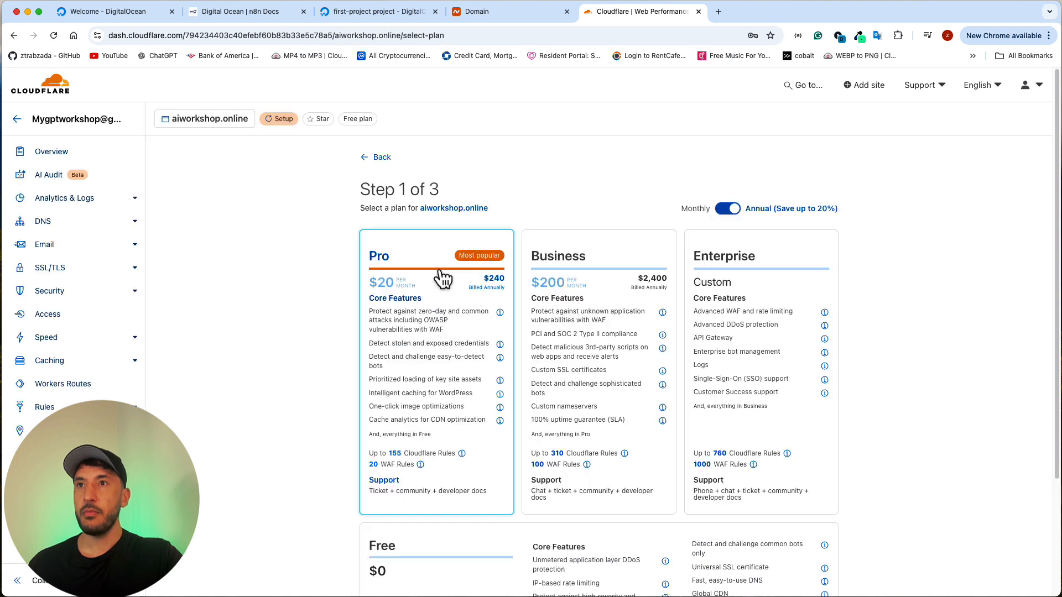
scroll(307, 255, "down", 1)
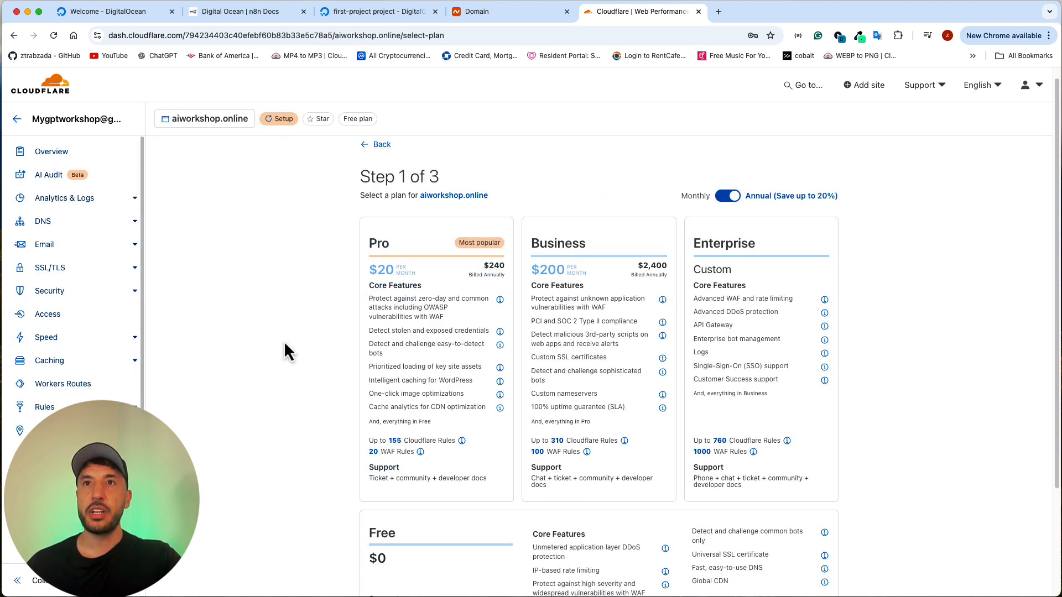
Step: Open the DNS records of aiworkshop.online and examine the assigned Cloudflare nameservers
left_click(82, 226)
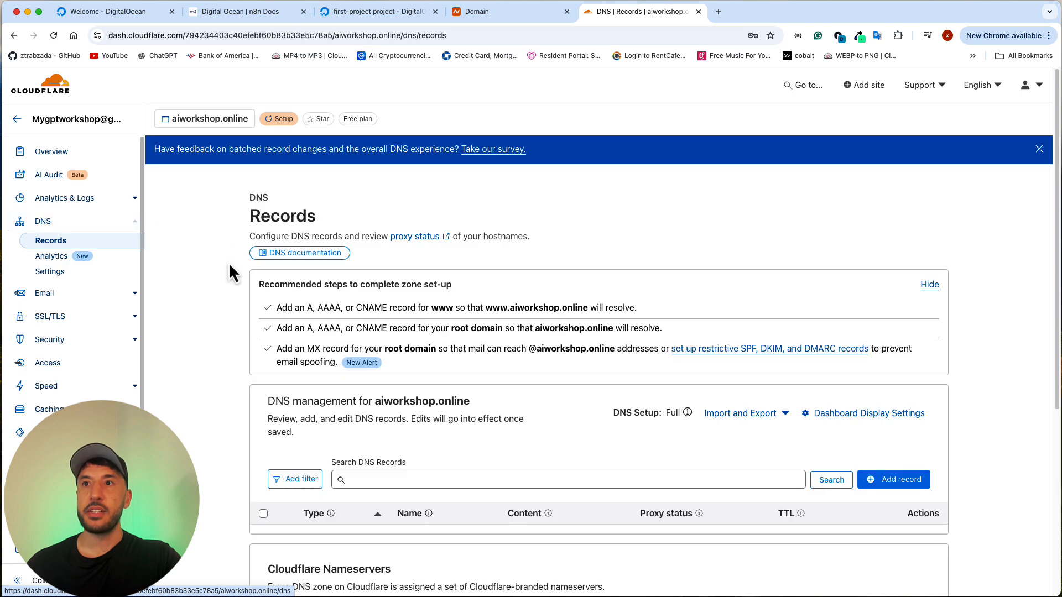
scroll(309, 326, "down", 3)
scroll(313, 328, "down", 4)
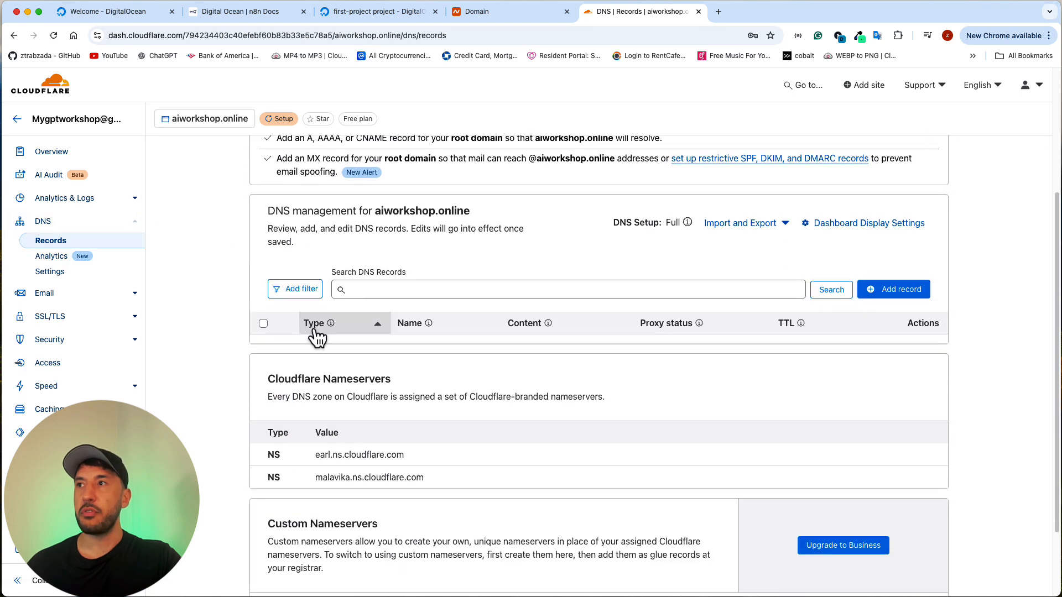
scroll(372, 332, "up", 3)
scroll(396, 346, "down", 2)
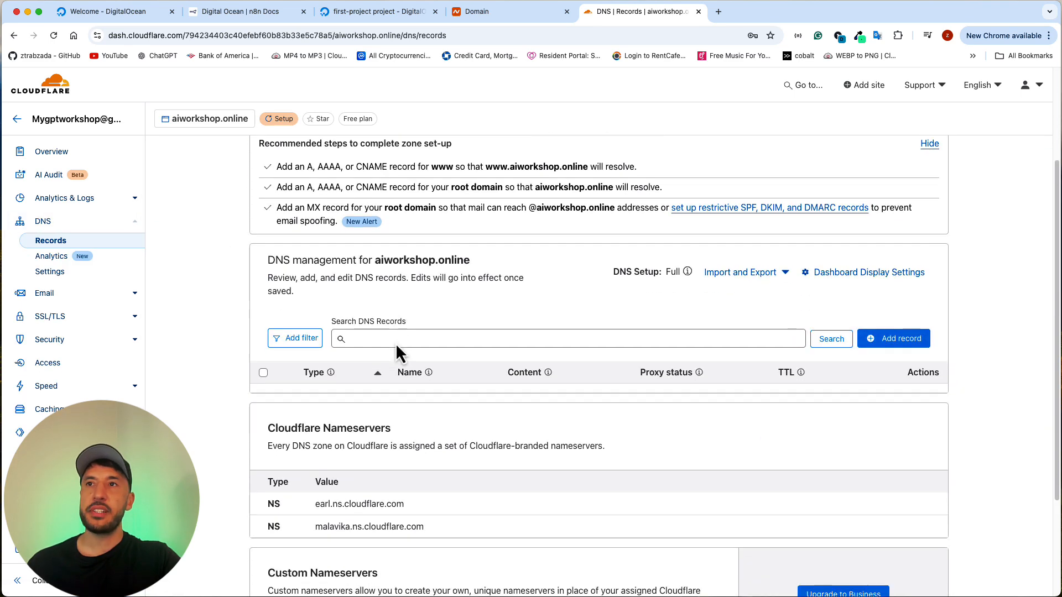
scroll(393, 337, "up", 3)
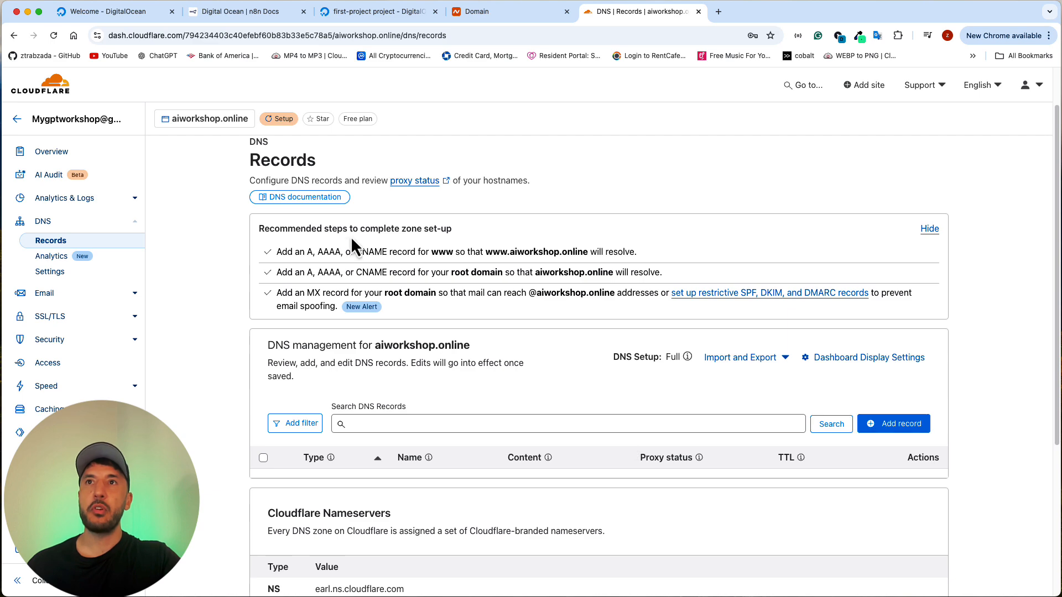
Step: Switch to the n8n Docs DigitalOcean guide and read its Set up DNS section
left_click(250, 12)
scroll(384, 214, "down", 3)
scroll(384, 214, "down", 15)
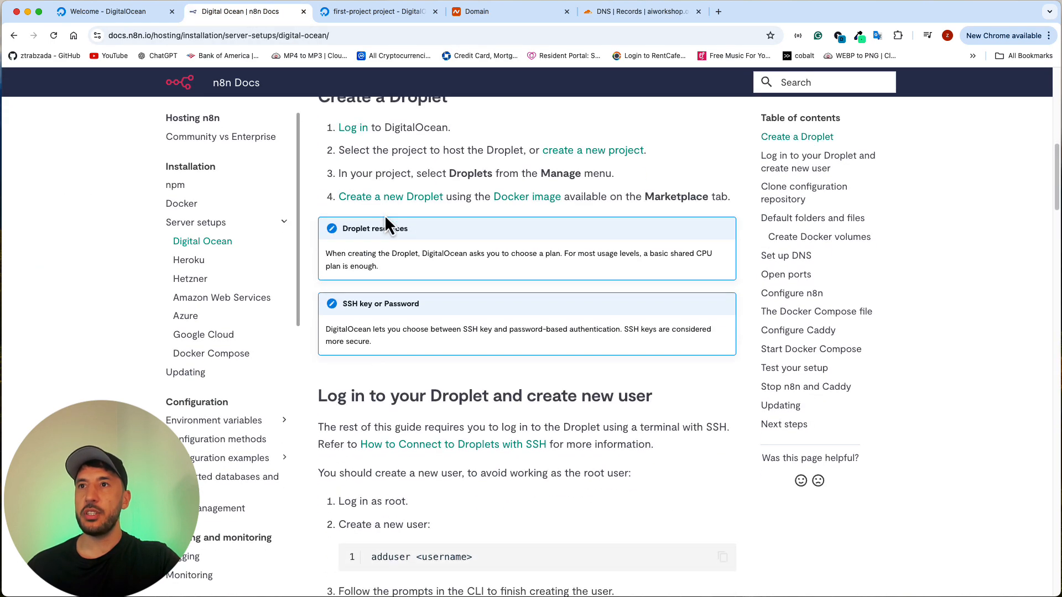
scroll(385, 218, "down", 5)
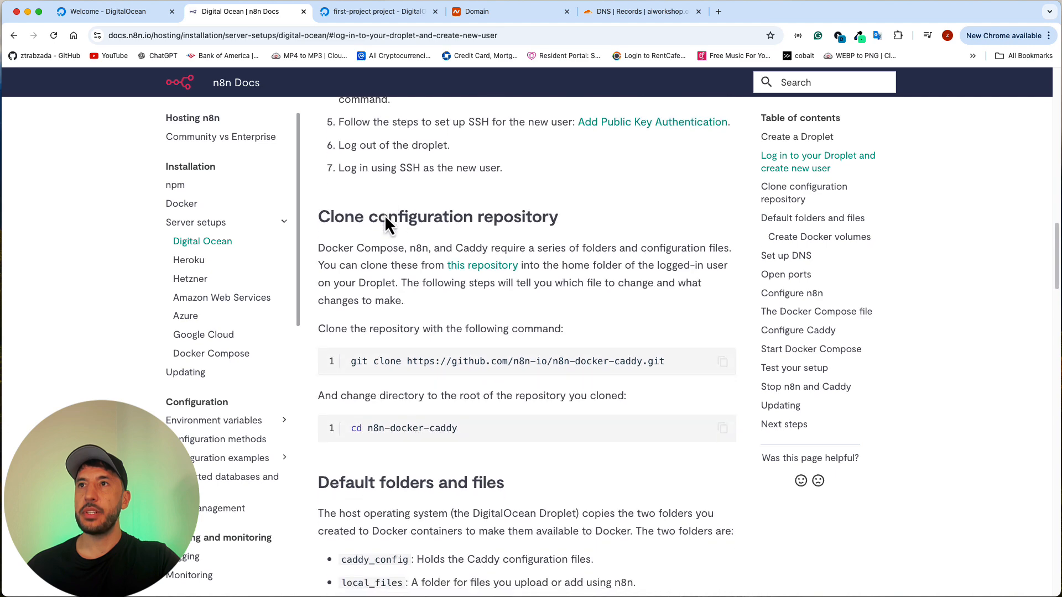
scroll(386, 218, "down", 11)
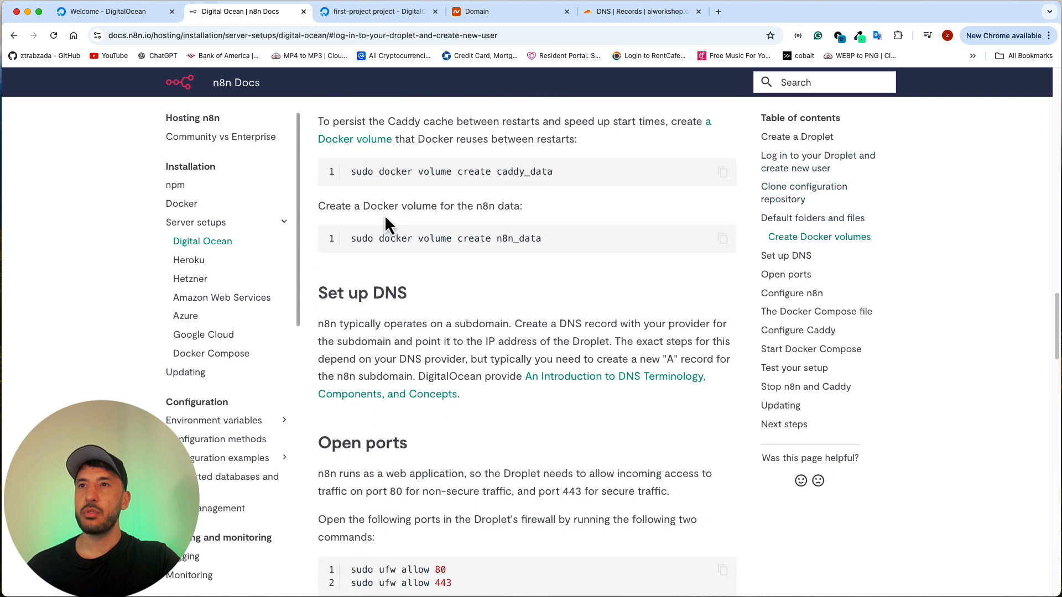
scroll(384, 224, "up", 1)
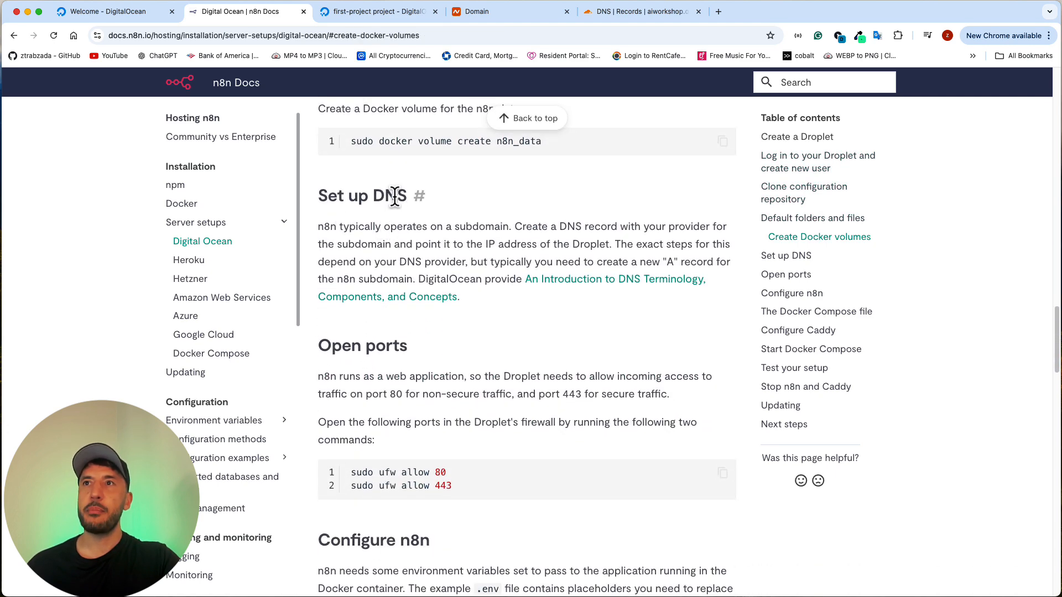
scroll(452, 328, "up", 3)
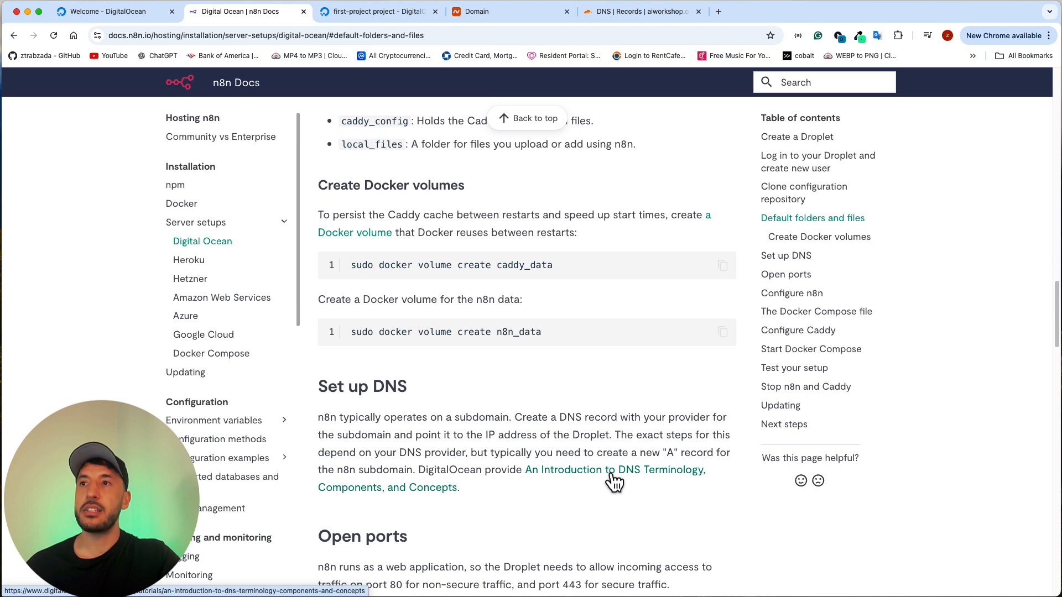
Step: Open the guide's linked introduction to DNS terminology, skim its domain terminology section, and return to the n8n Docs guide
left_click(578, 476)
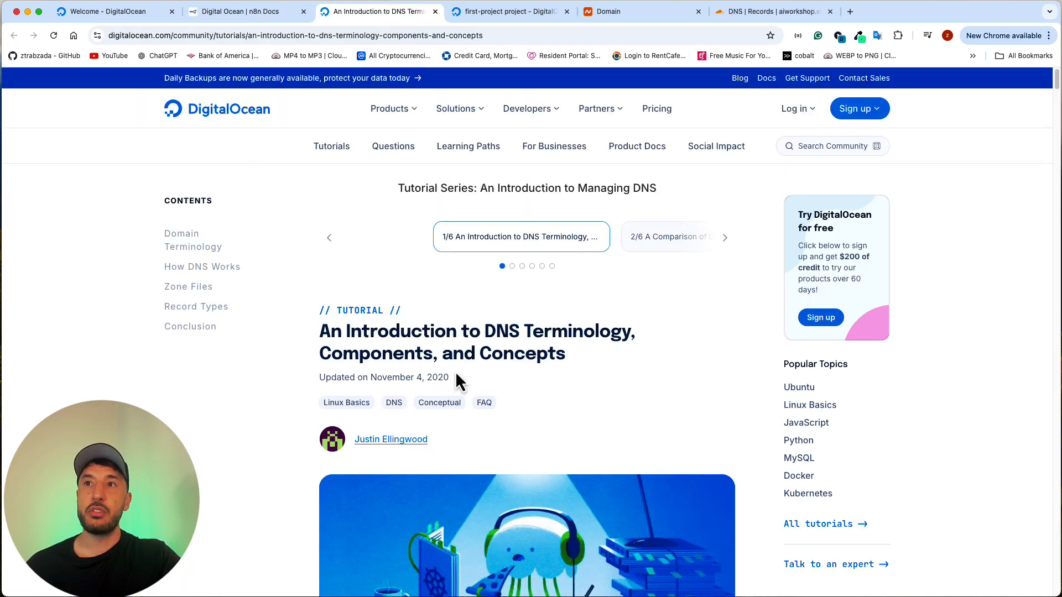
scroll(387, 326, "down", 10)
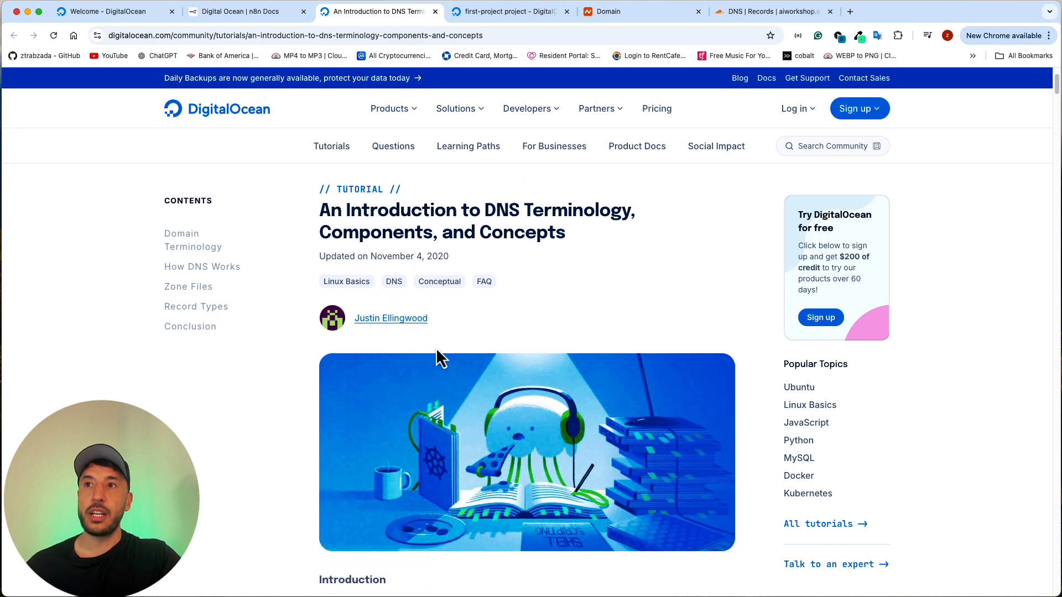
scroll(437, 356, "down", 3)
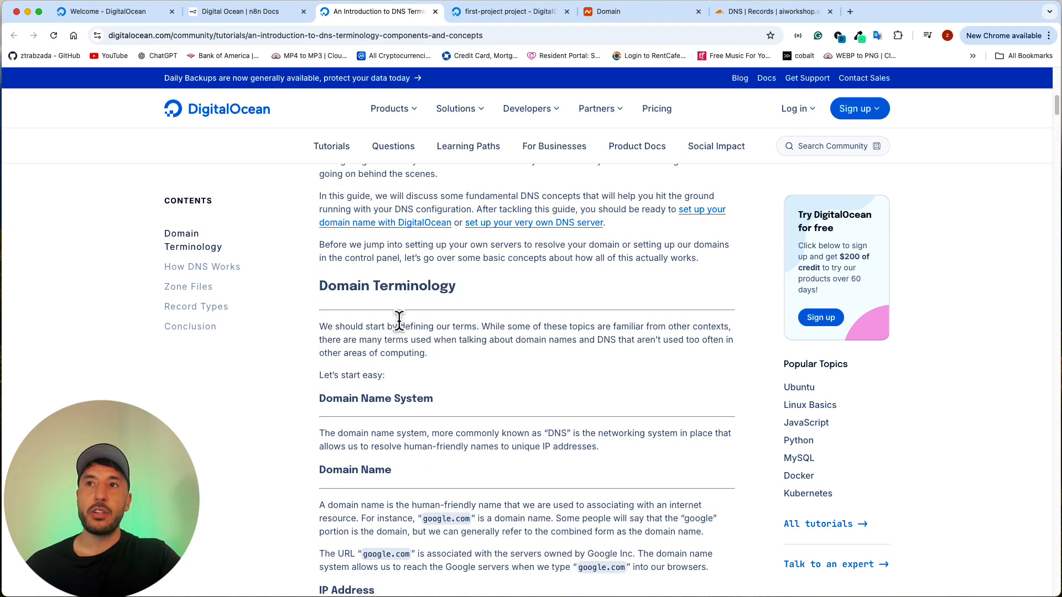
scroll(397, 310, "down", 7)
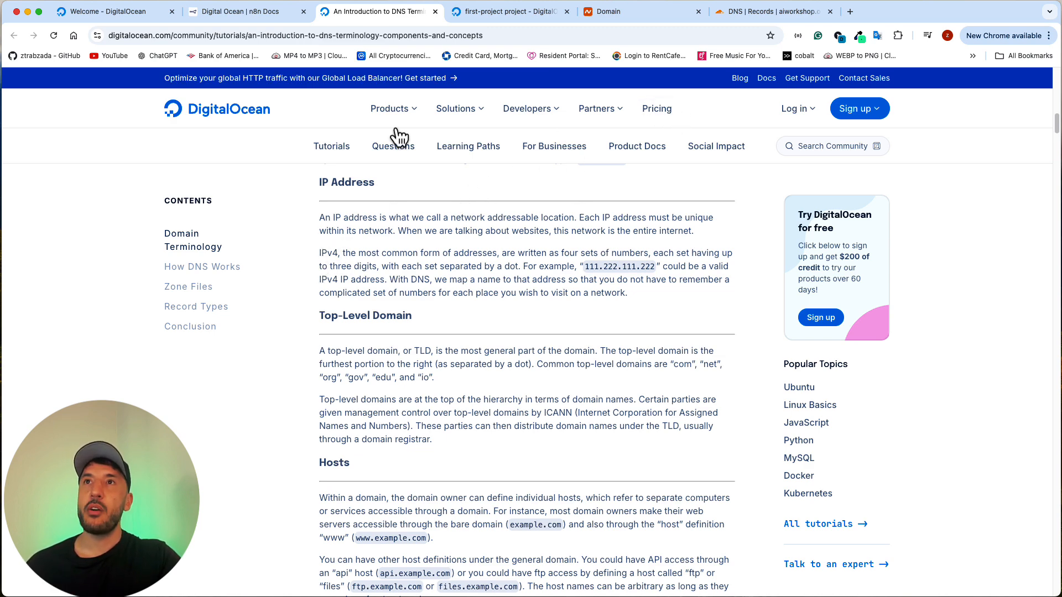
mouse_move(527, 118)
left_click(279, 12)
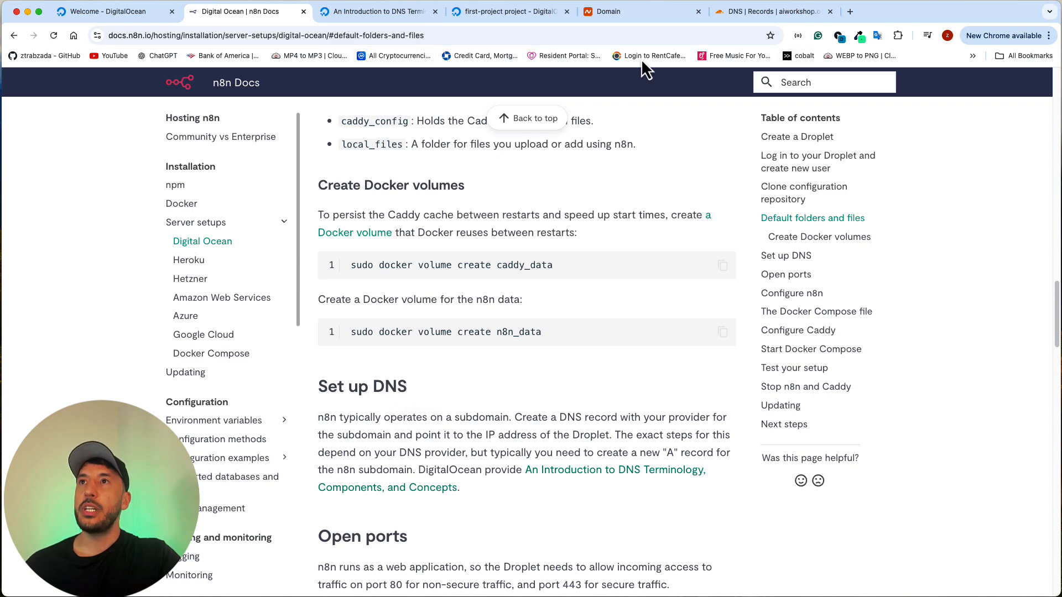
Step: Start a new A record named n8n in Cloudflare's DNS records for aiworkshop.online and check the resulting subdomain
left_click(743, 16)
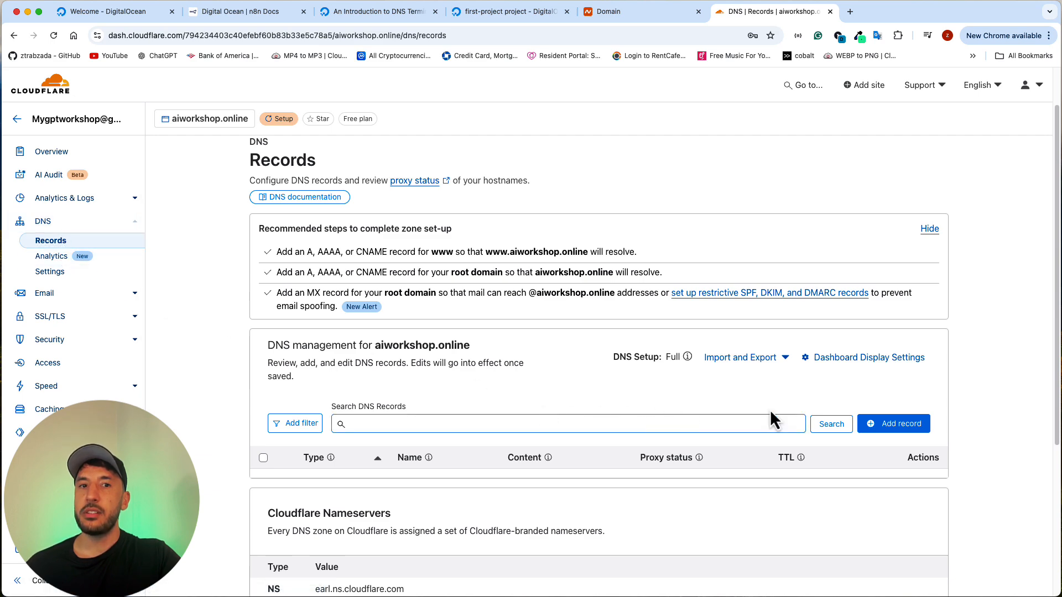
scroll(874, 430, "down", 2)
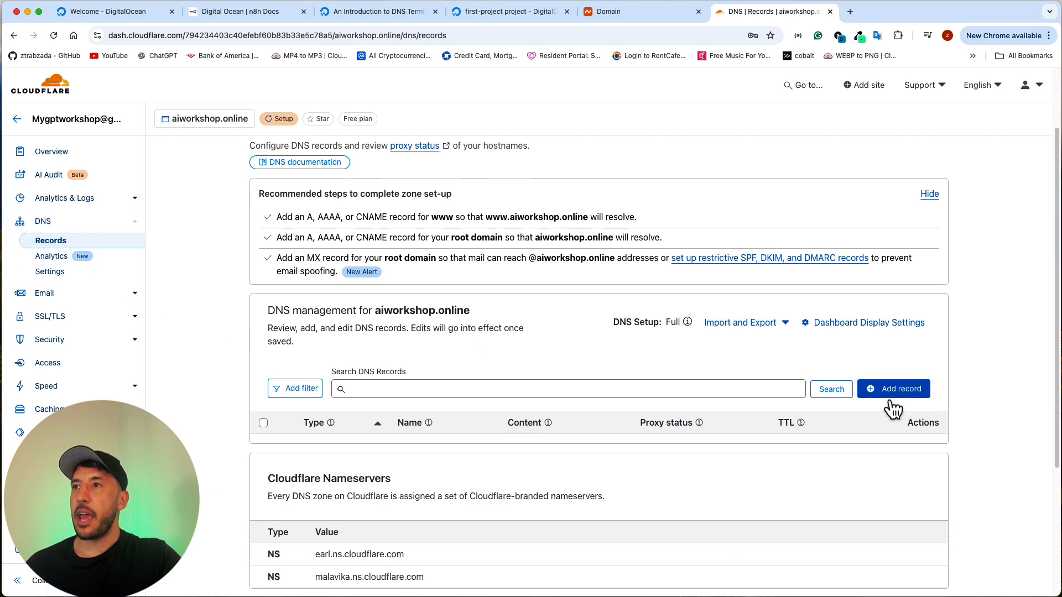
left_click(892, 393)
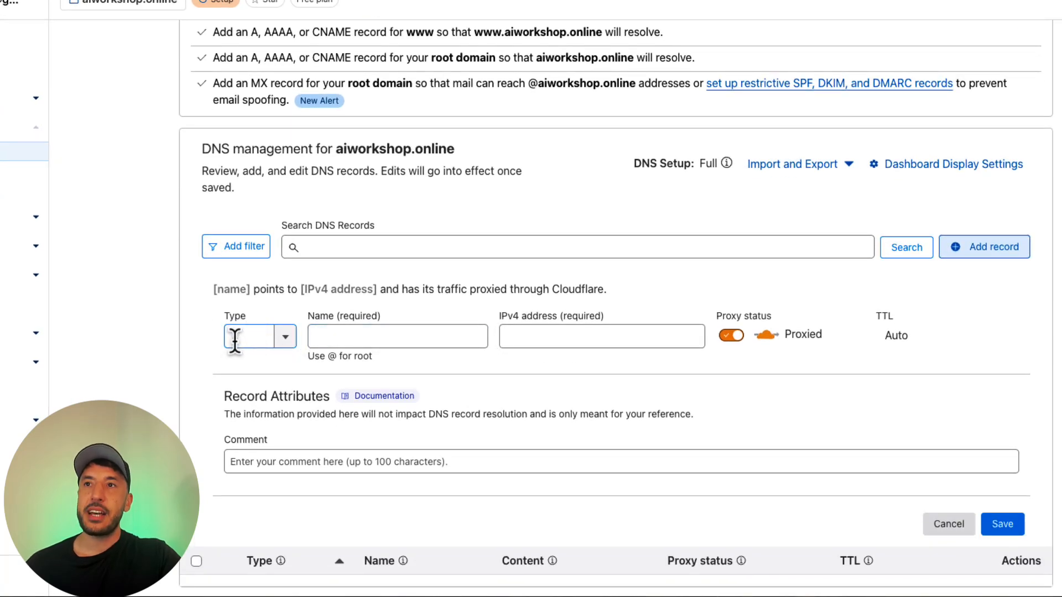
left_click(334, 336)
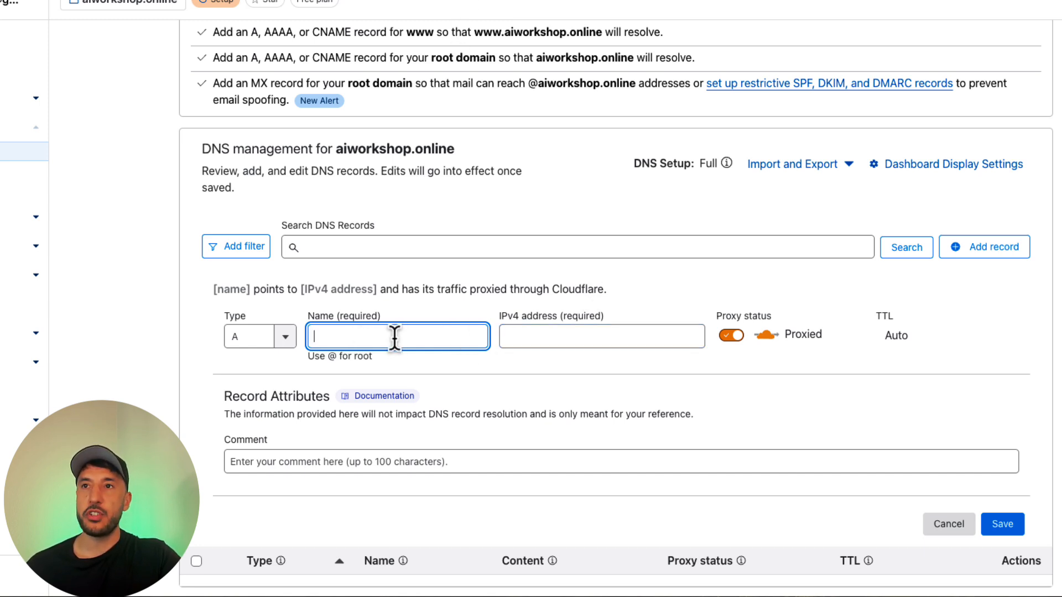
type("n8n")
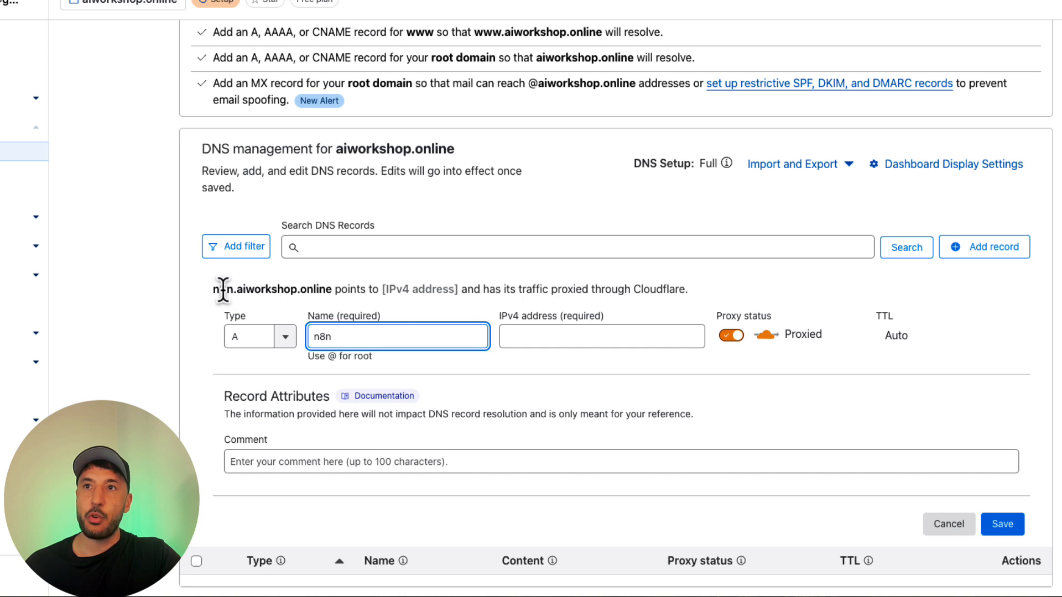
left_click_drag(214, 289, 333, 289)
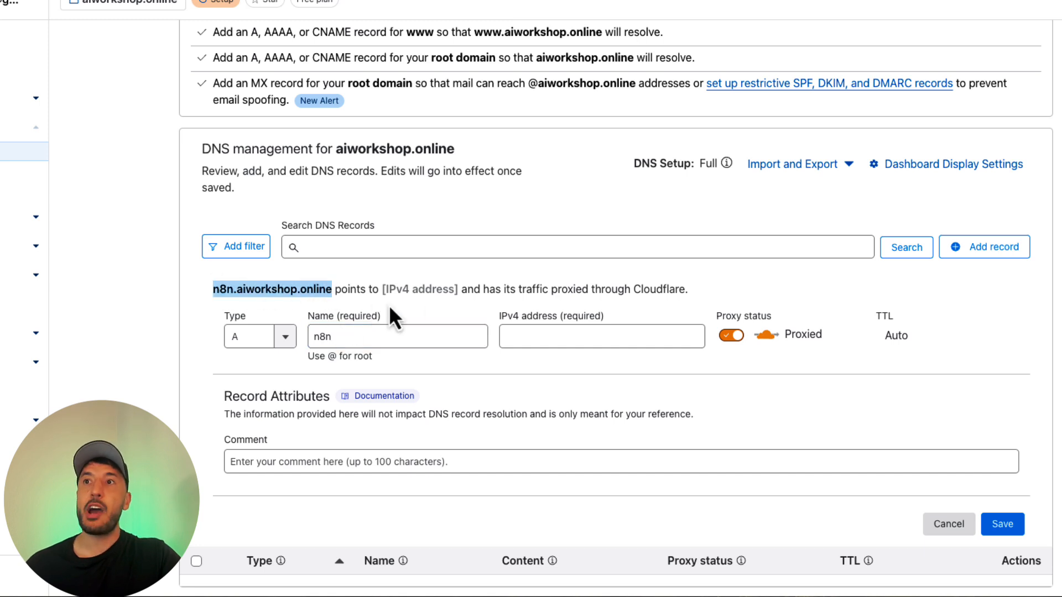
Step: Copy the n8n-test Droplet's IPv4 address from DigitalOcean and enter 147.182.232.233 as the A record's IPv4 address
left_click(552, 337)
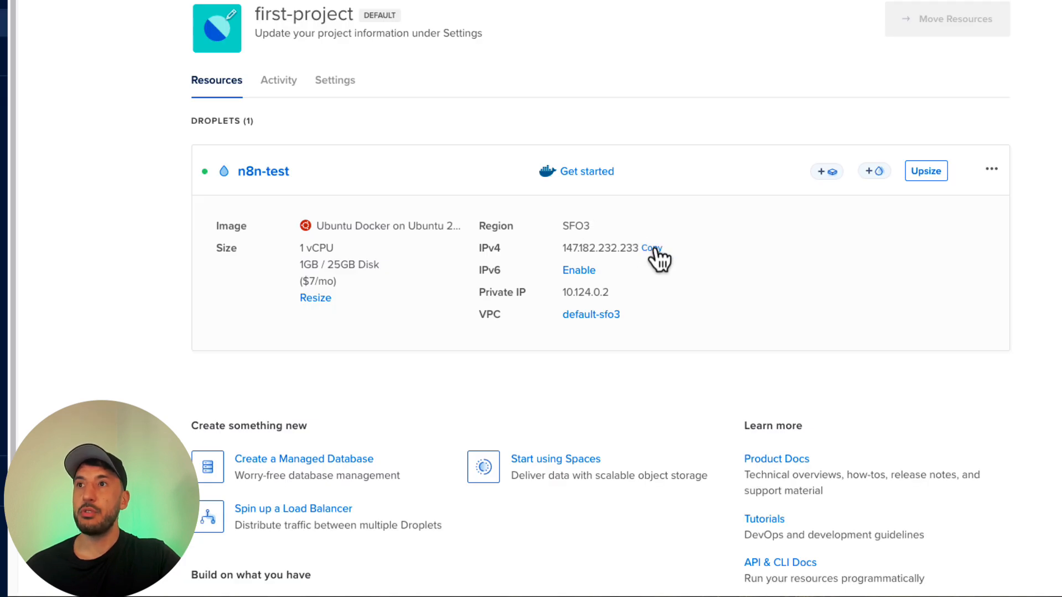
left_click(652, 249)
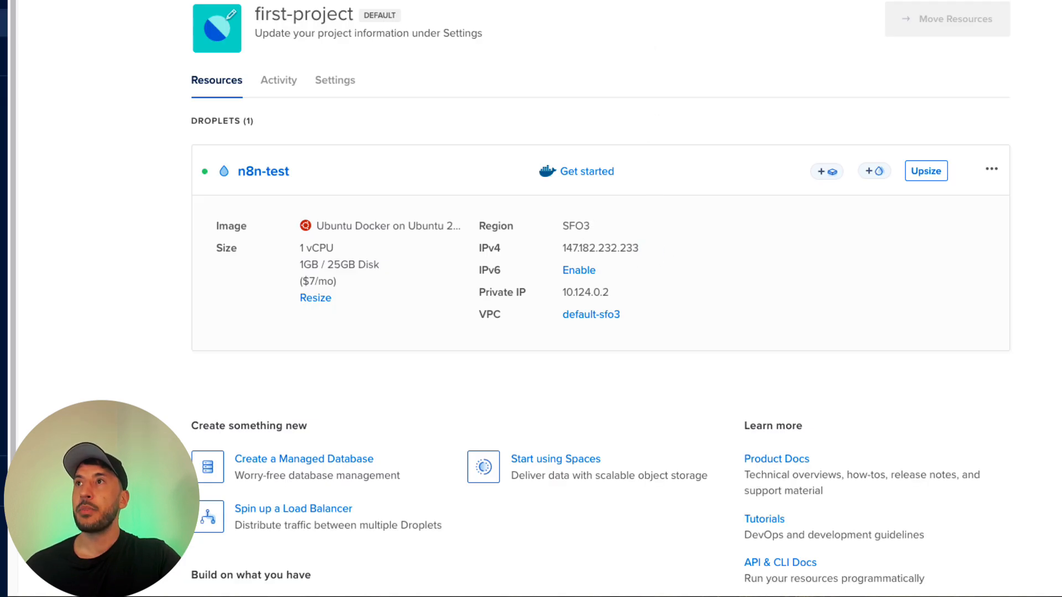
key("ctrl+Tab")
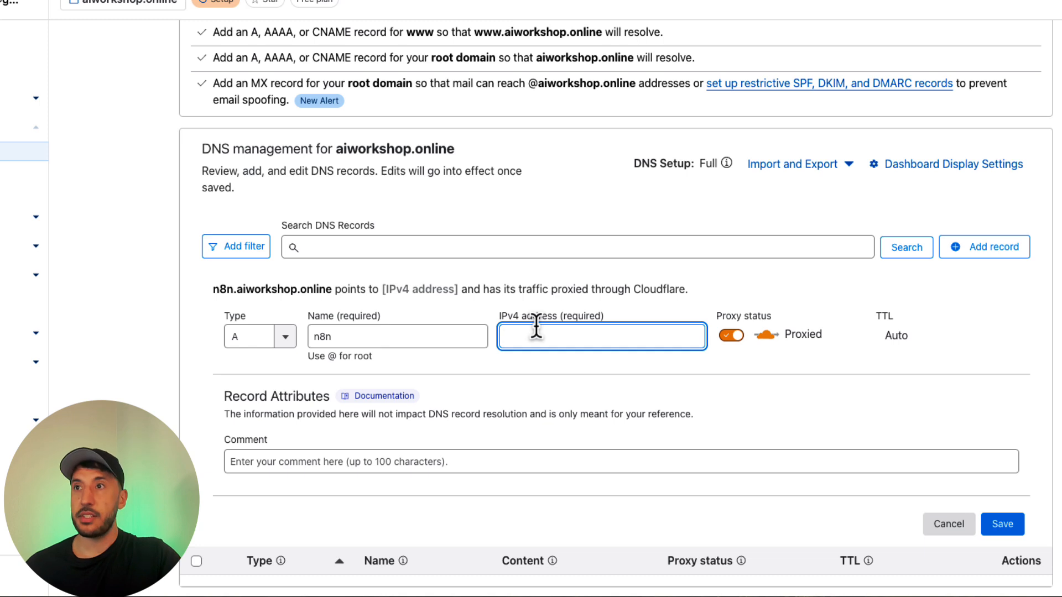
key("ctrl+v")
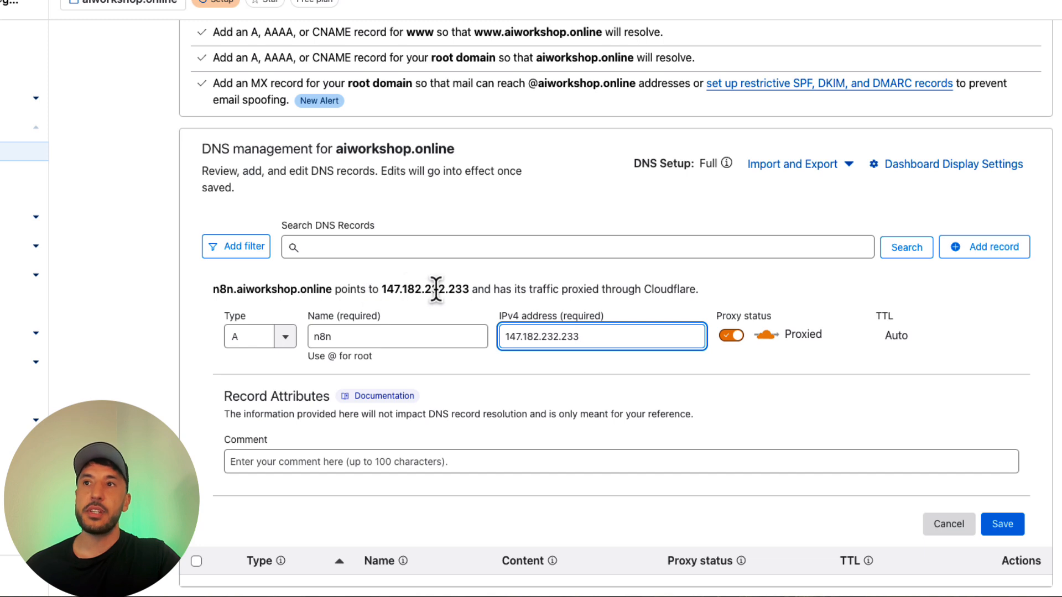
Step: Set the n8n A record's proxy status to DNS only, keep its TTL on Auto, and save the record
scroll(612, 297, "down", 2)
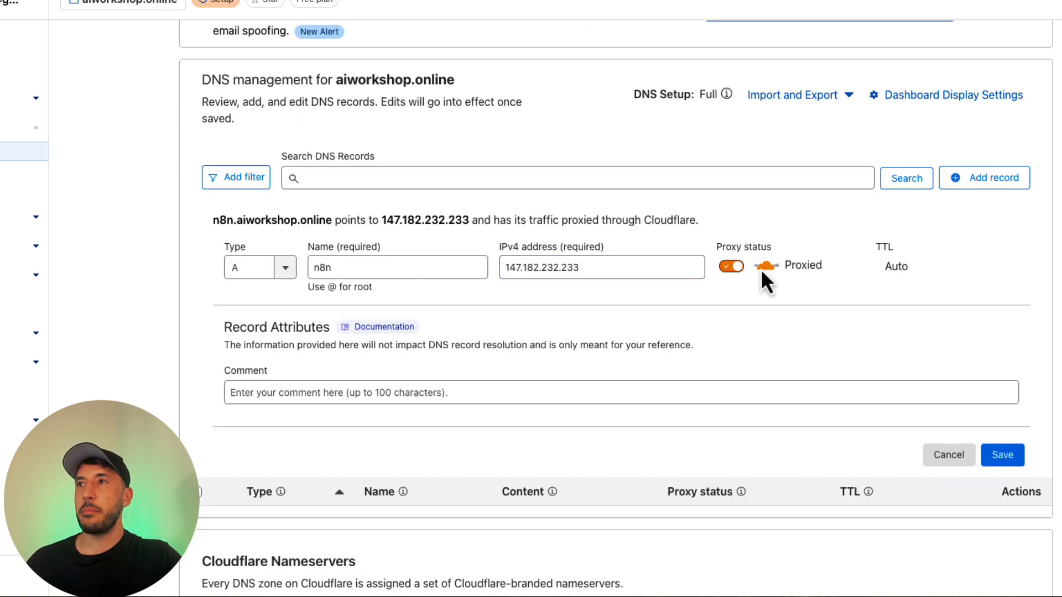
left_click(740, 269)
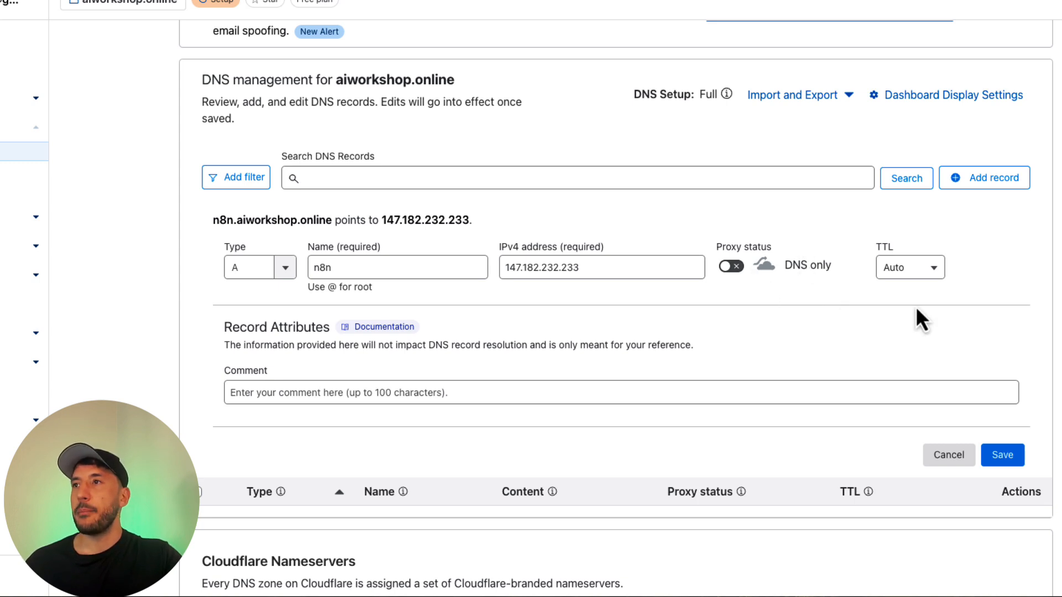
left_click(885, 271)
left_click(811, 227)
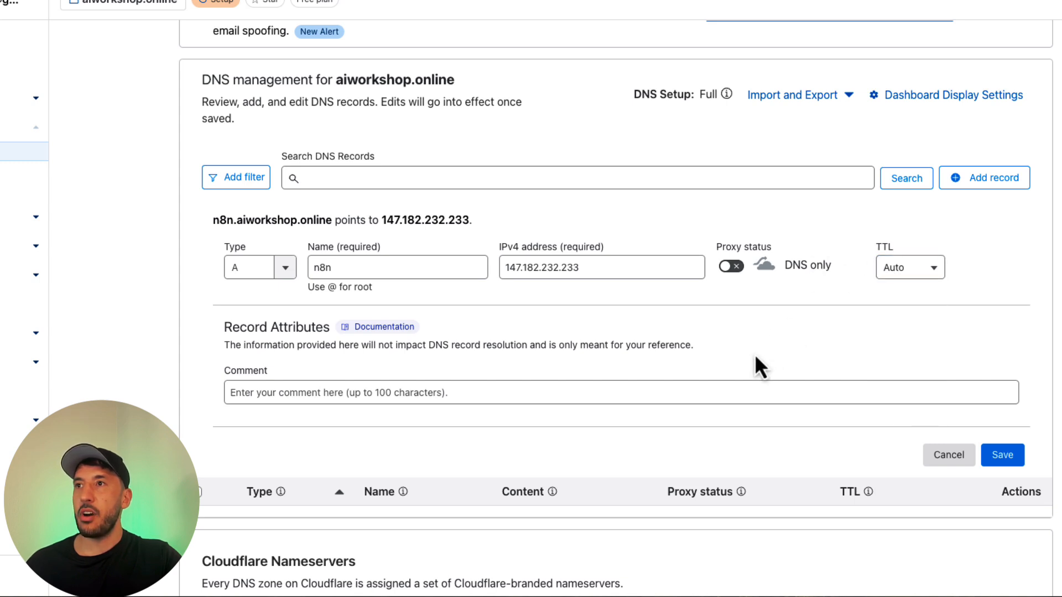
left_click(1013, 450)
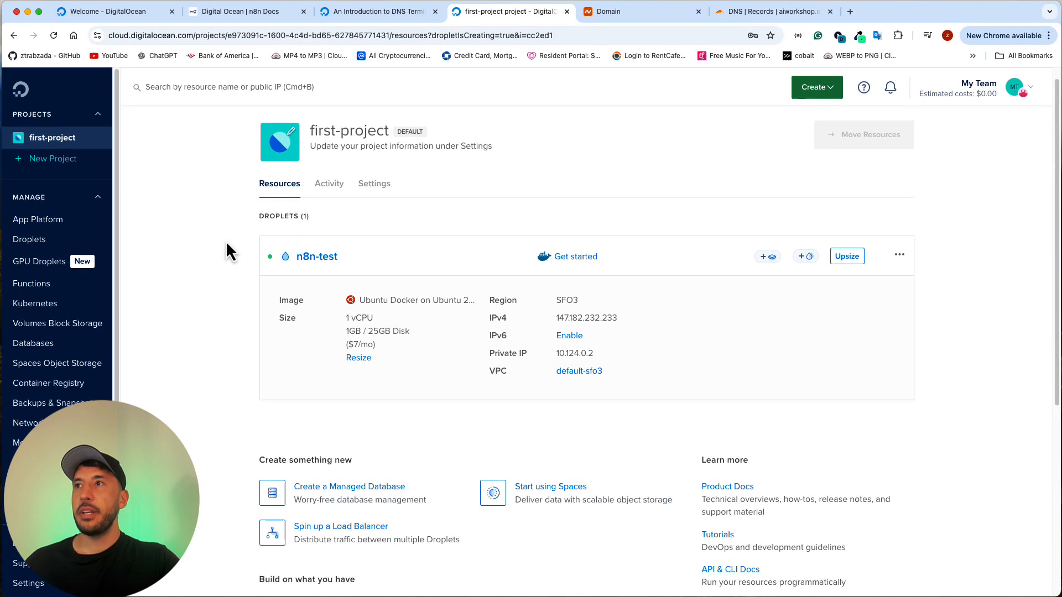
Step: Open the n8n-test Droplet's details page in DigitalOcean and dismiss the Droplet console notice
left_click(308, 259)
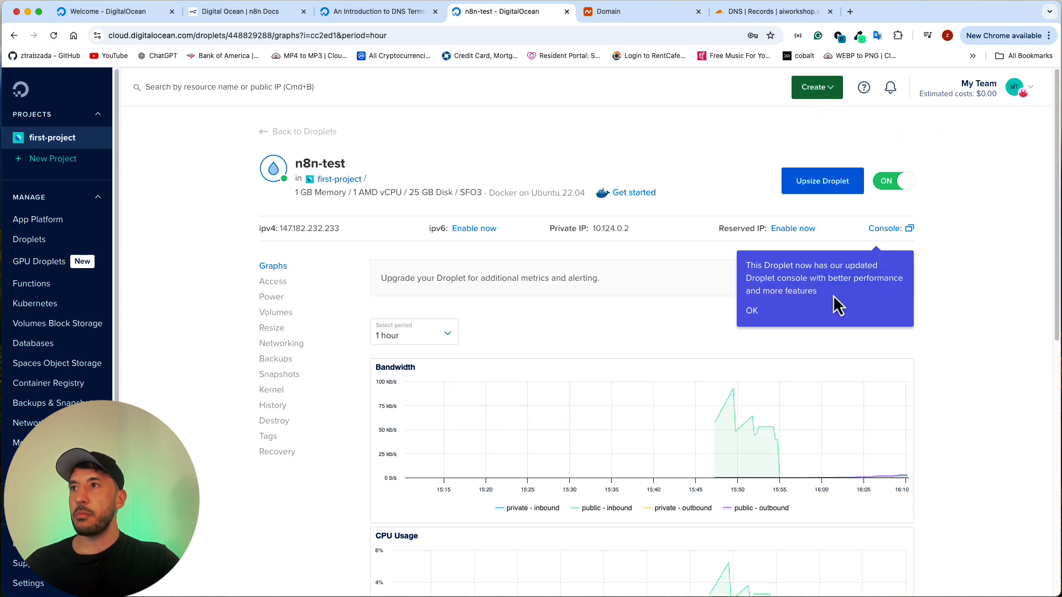
left_click(754, 313)
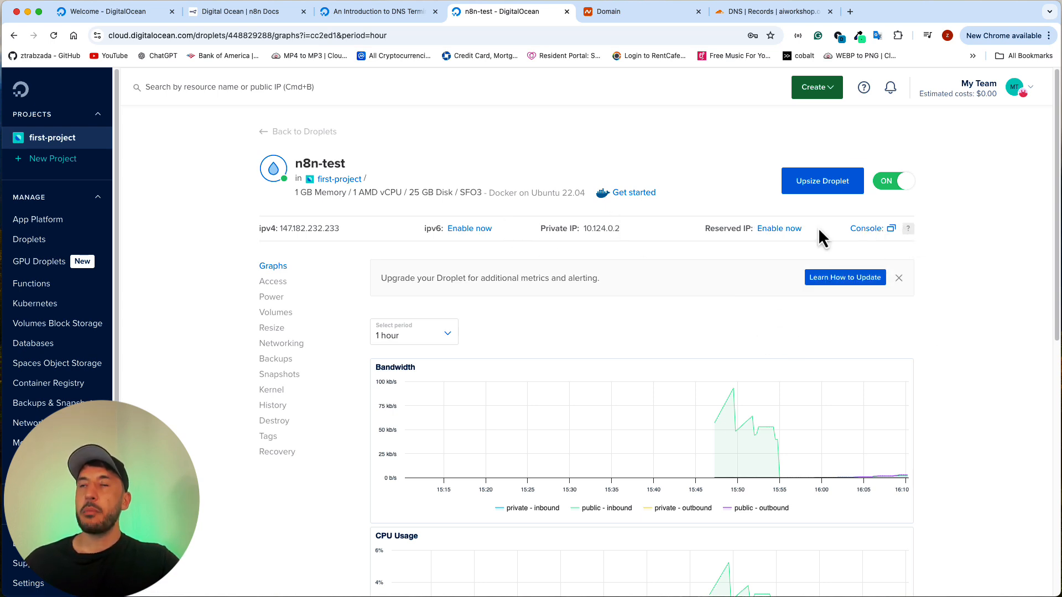
Step: Review the n8n Docs instructions for logging in to the Droplet and creating a new user, and return to the n8n-test Droplet page
left_click(257, 17)
scroll(433, 361, "up", 9)
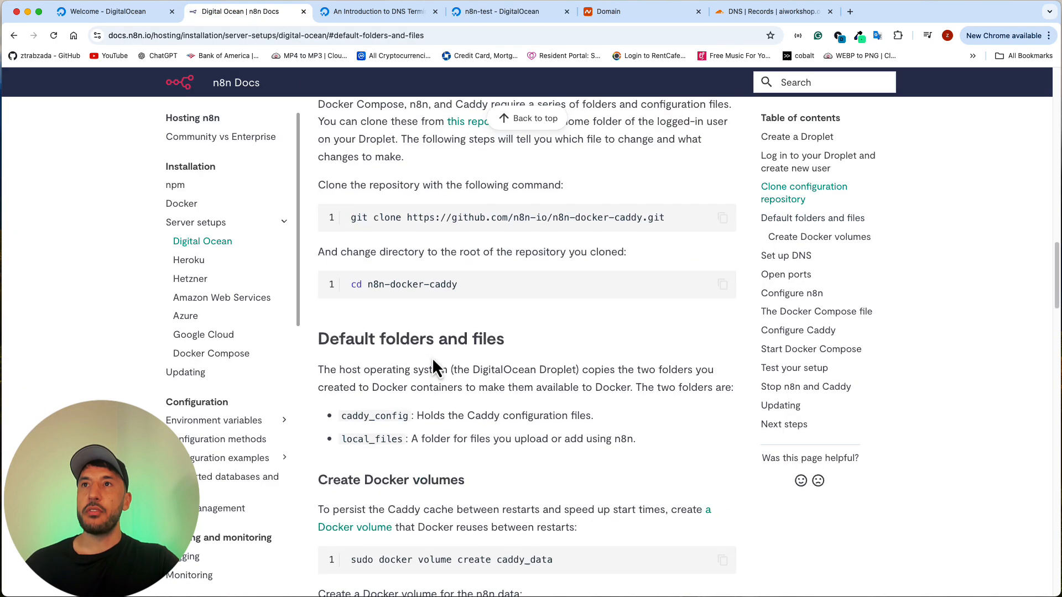
scroll(433, 360, "up", 9)
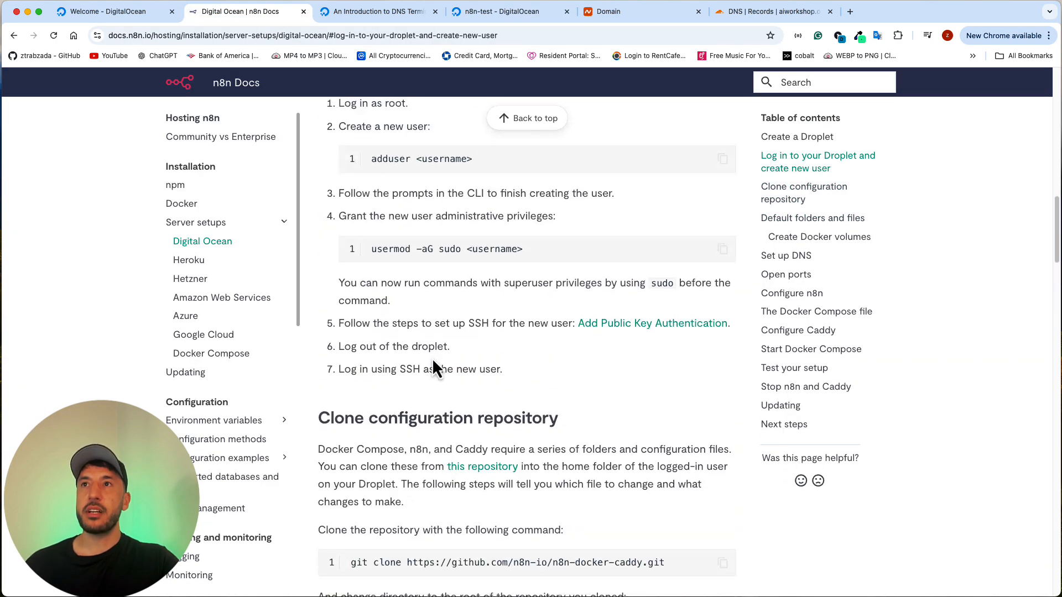
scroll(435, 360, "up", 2)
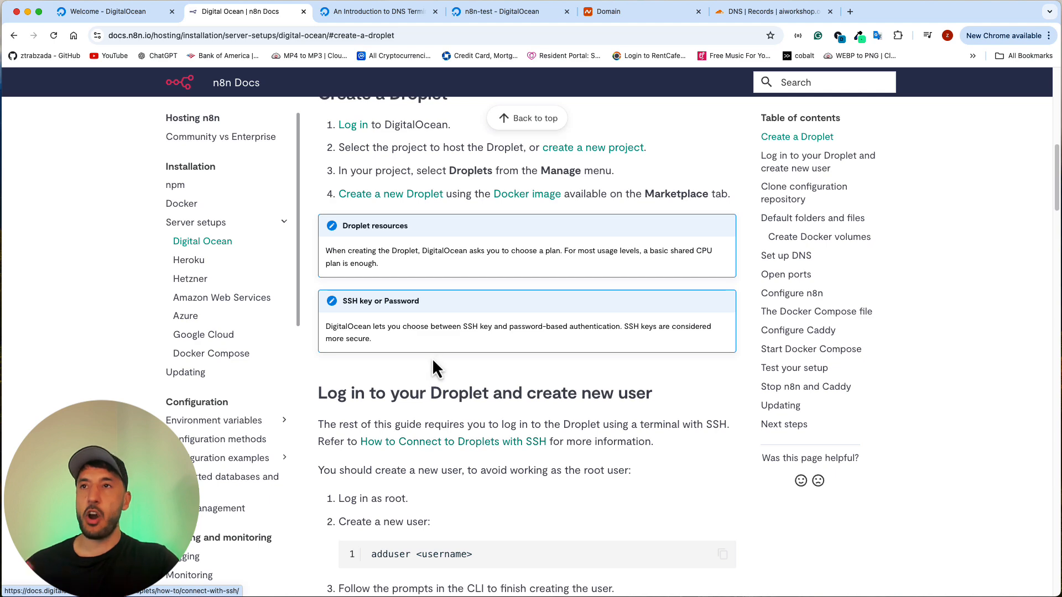
scroll(434, 359, "up", 4)
scroll(433, 358, "down", 6)
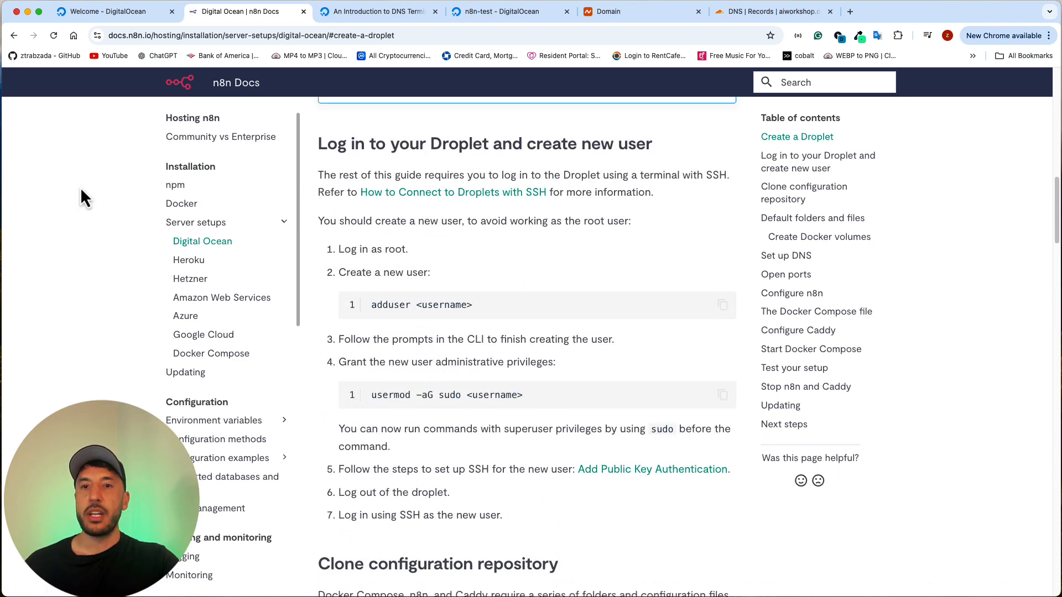
scroll(404, 354, "up", 3)
scroll(432, 382, "down", 1)
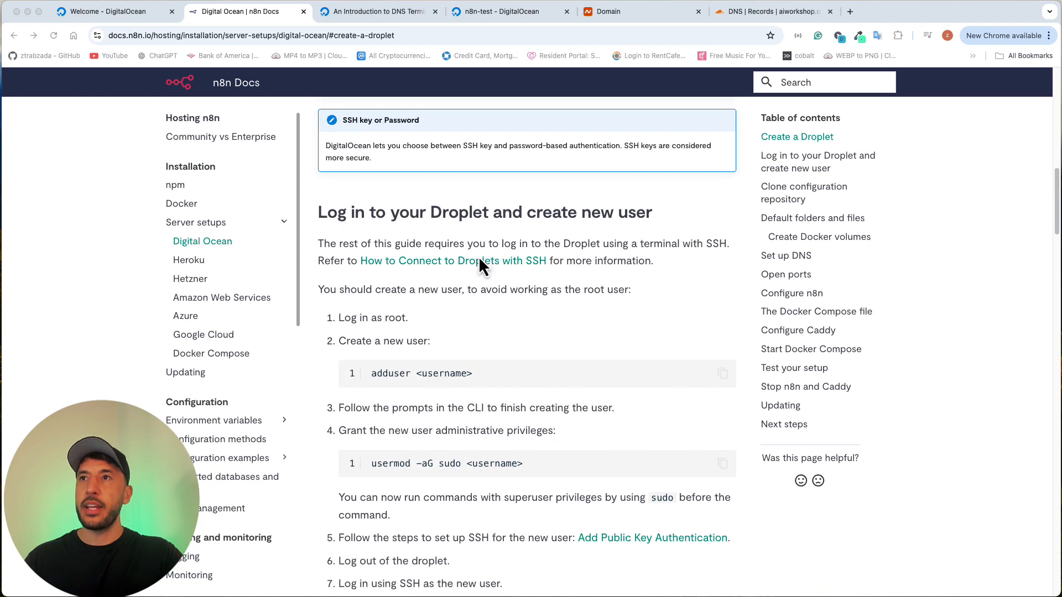
left_click(396, 4)
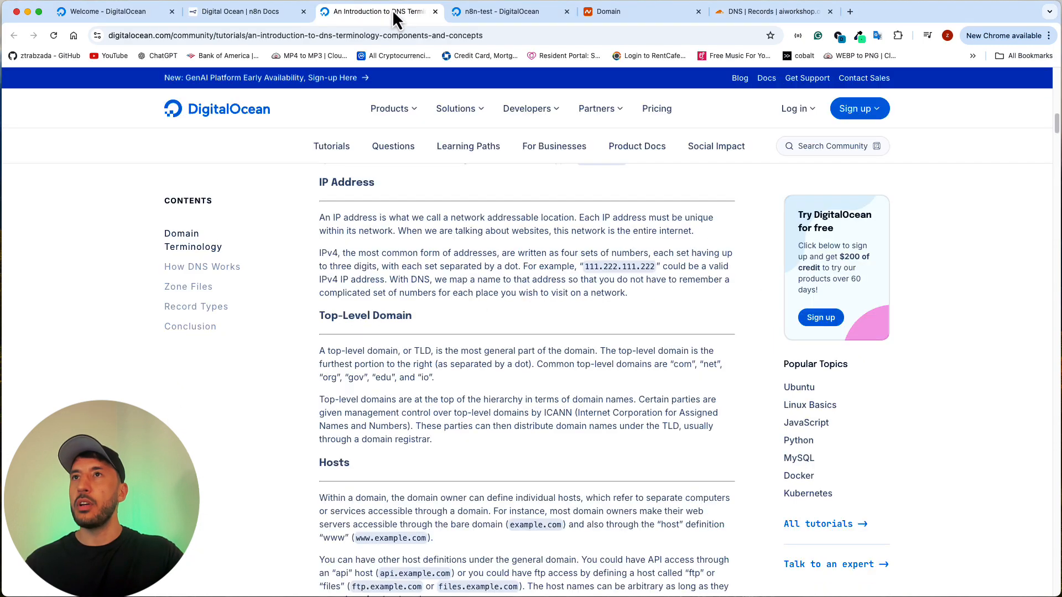
left_click(514, 14)
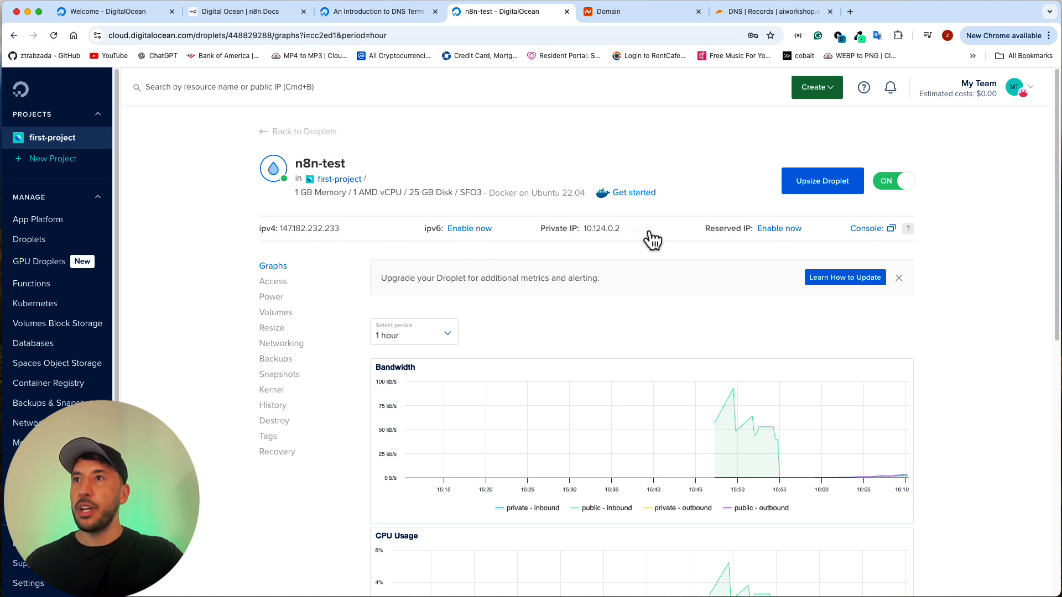
Step: Open the n8n-test Droplet's web console and resize its window to fill roughly the right half of the screen
left_click(866, 229)
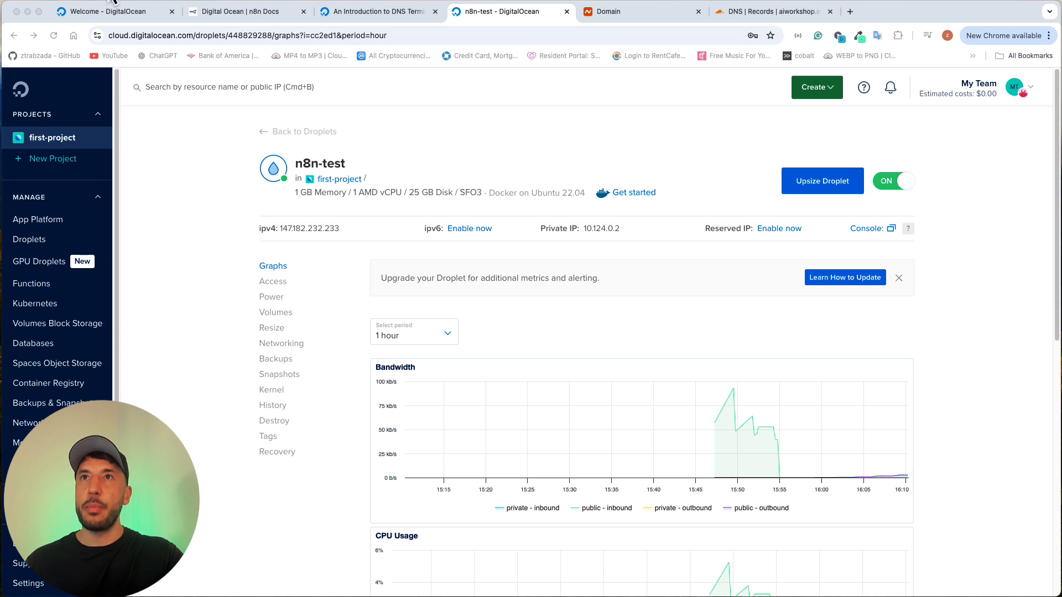
left_click_drag(326, 86, 366, 78)
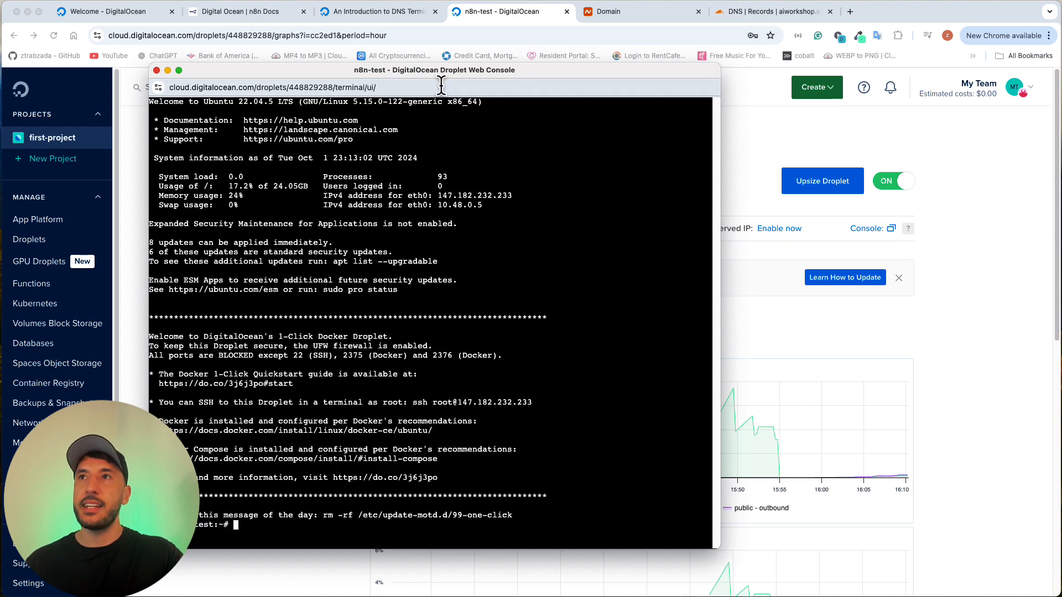
left_click_drag(450, 77, 606, 67)
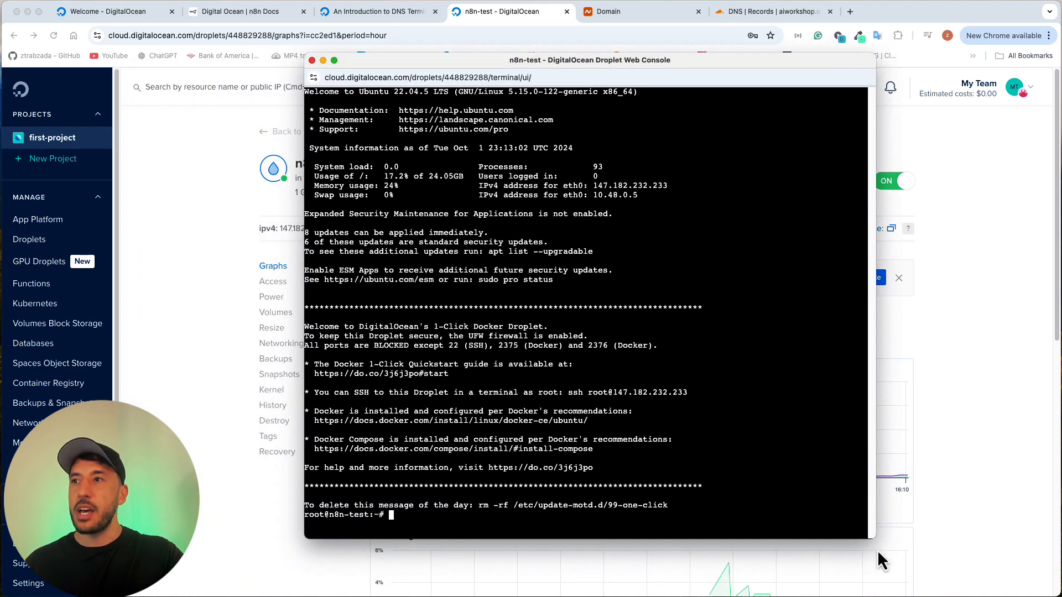
left_click_drag(875, 537, 980, 543)
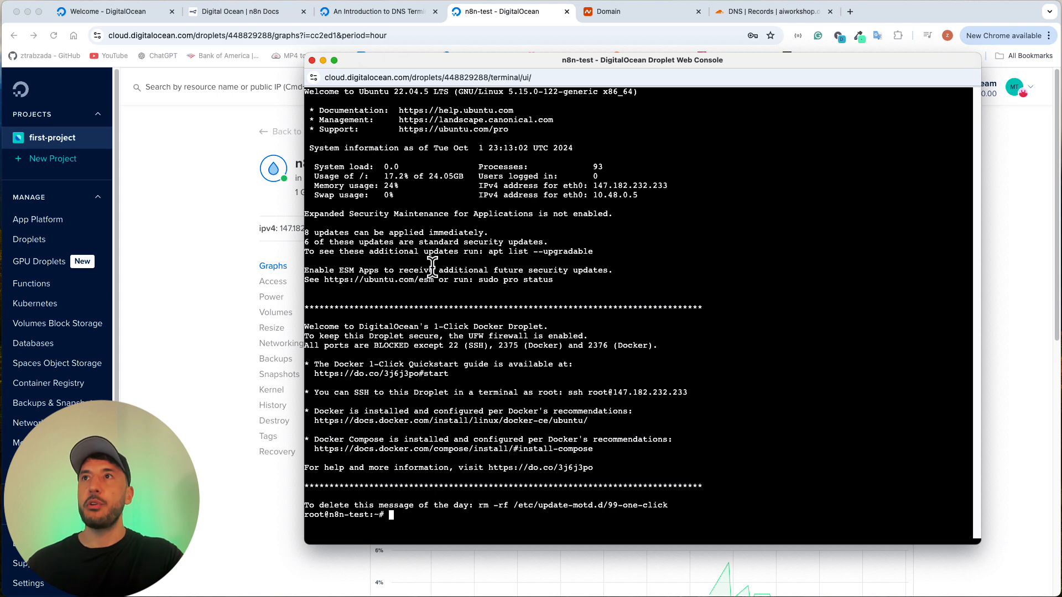
left_click_drag(661, 64, 741, 11)
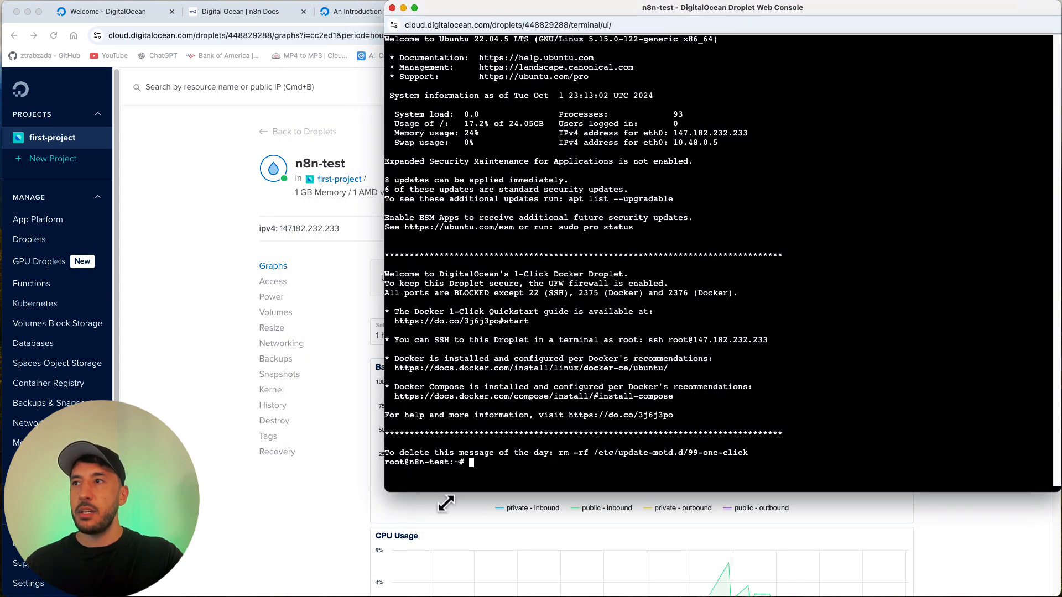
left_click_drag(446, 503, 584, 595)
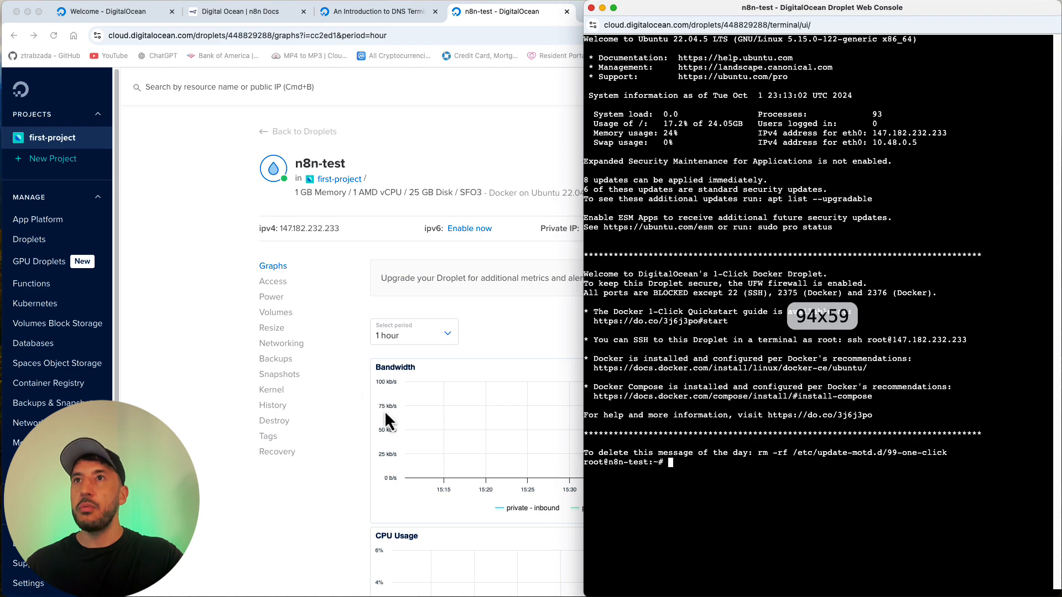
Step: Show the n8n Docs section on logging in to the Droplet and creating a new user, with the browser narrowed to fit beside the console
left_click(387, 422)
left_click(246, 12)
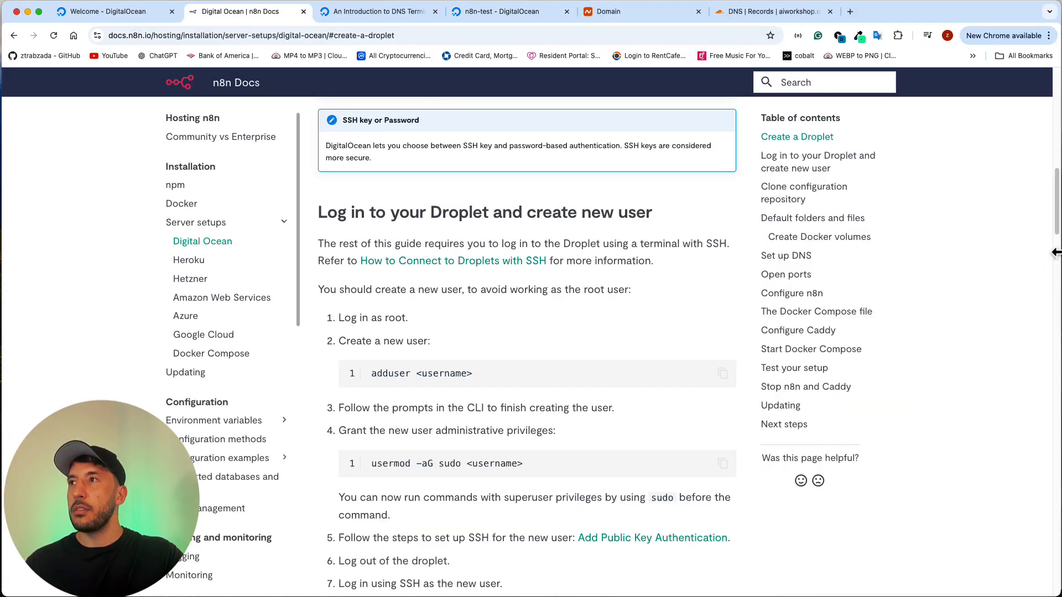
left_click_drag(1059, 263, 541, 269)
left_click(636, 273)
scroll(191, 373, "up", 3)
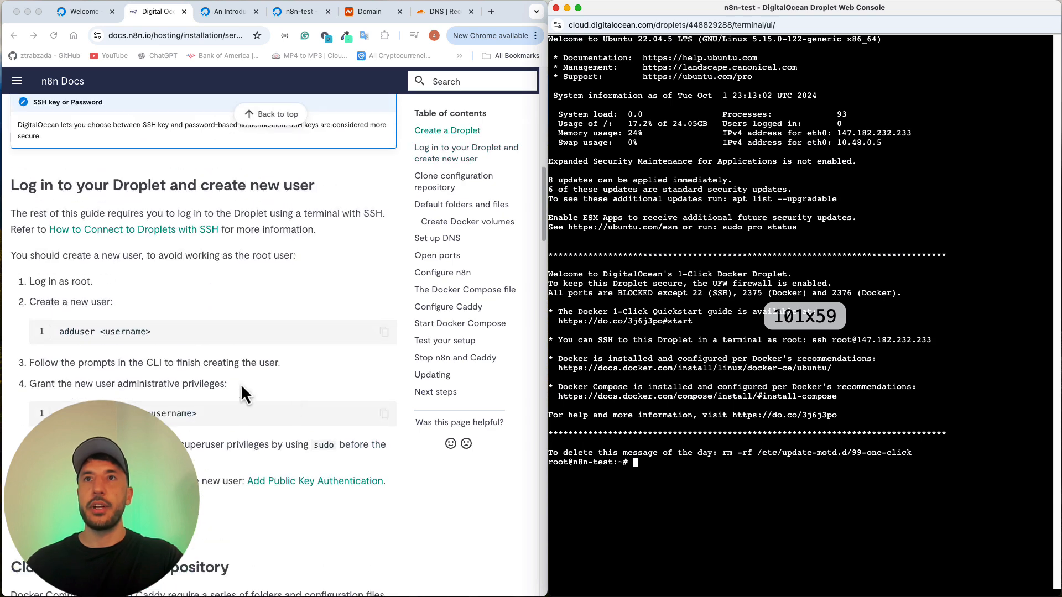
scroll(188, 324, "up", 1)
scroll(188, 325, "down", 3)
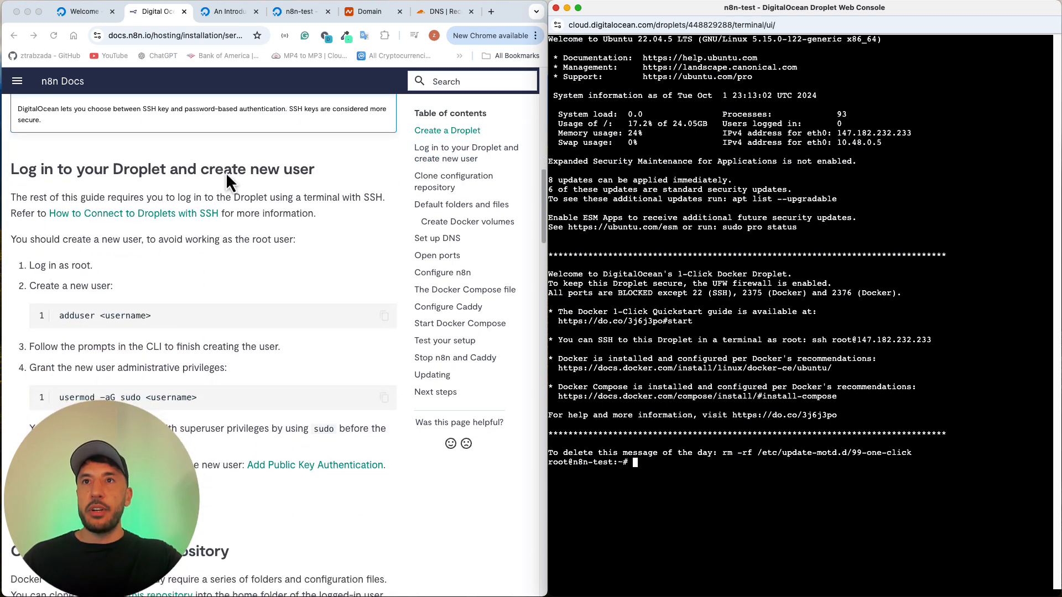
scroll(100, 284, "down", 1)
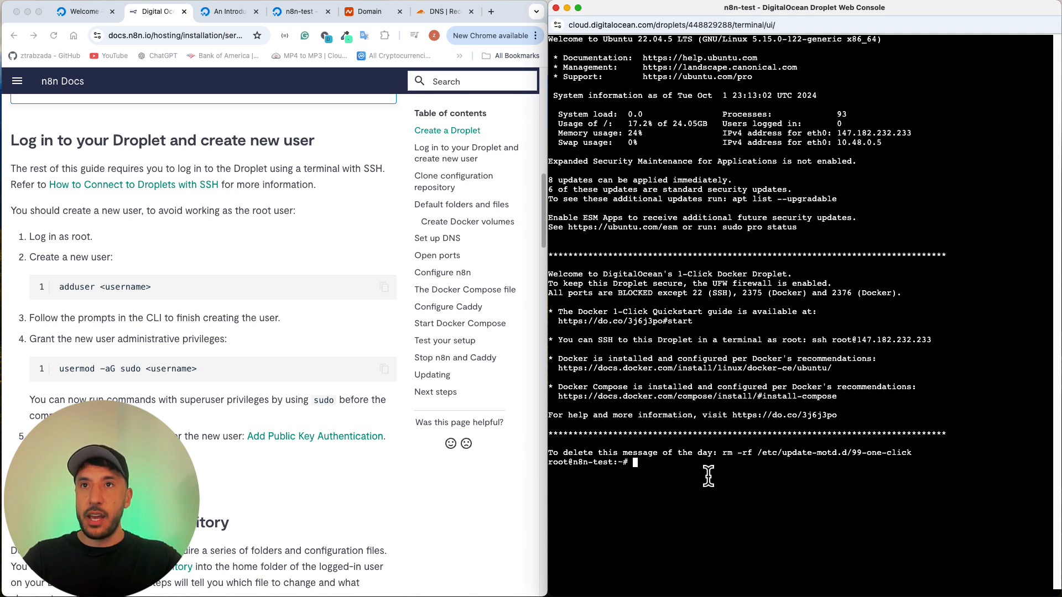
Step: Copy the adduser command from the n8n Docs into the Droplet console and remove its <username> placeholder
type("ad")
triple_click(158, 285)
key("super+c")
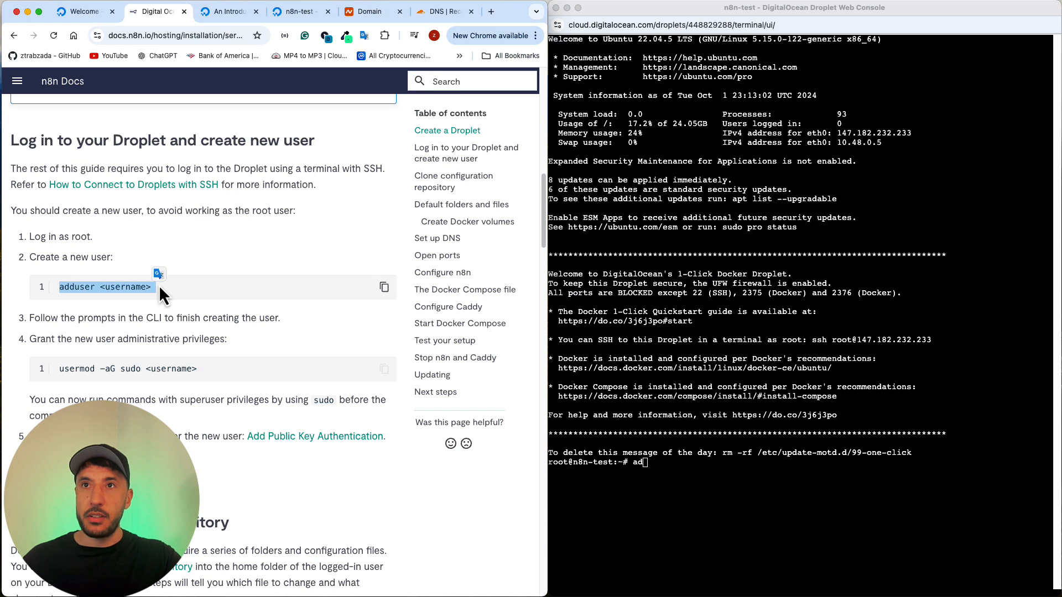
left_click(840, 508)
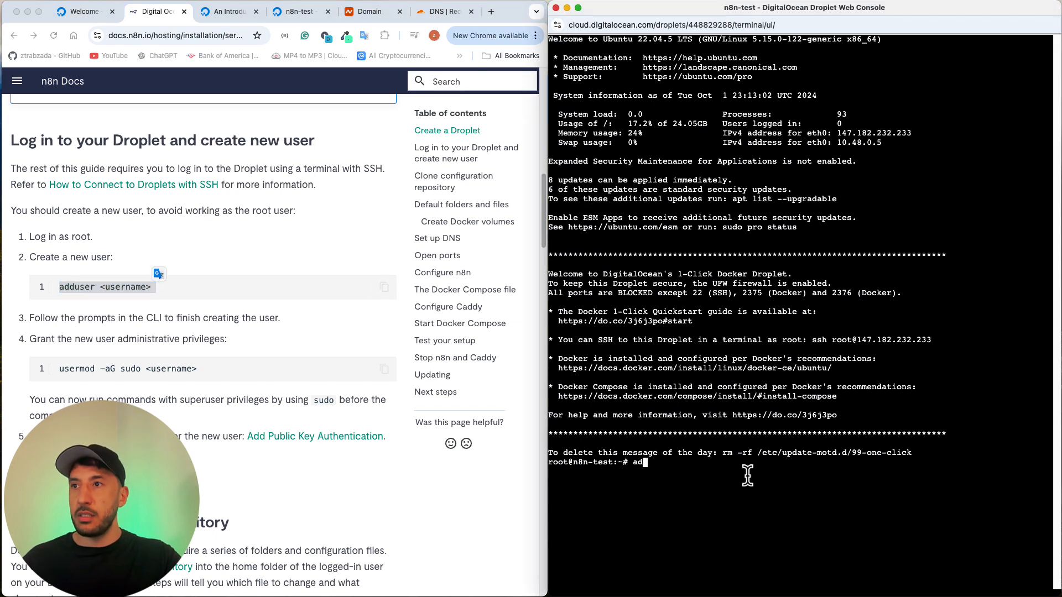
key("BackSpace")
key("BackSpace")
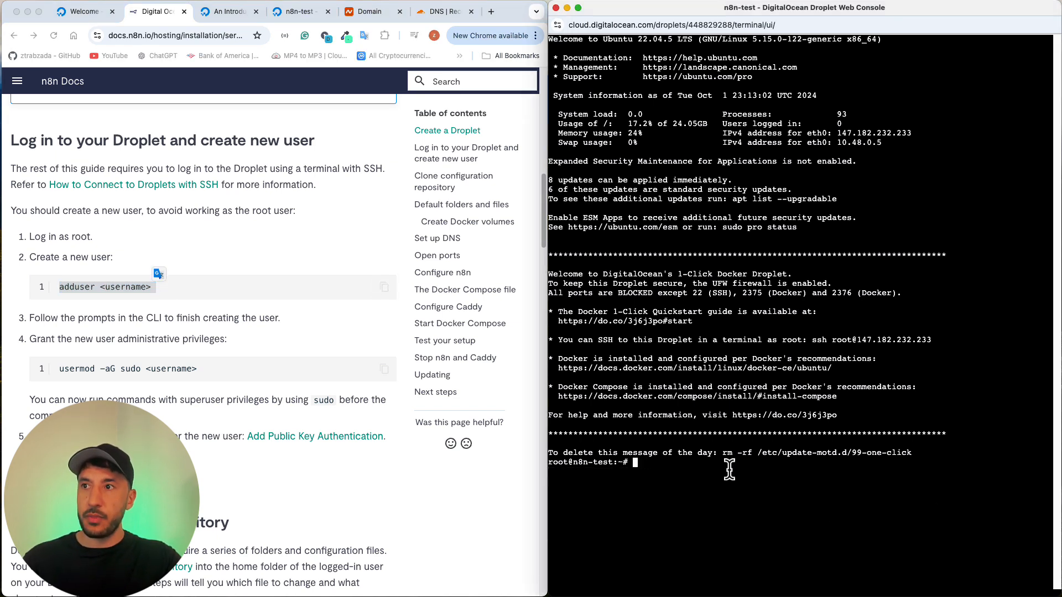
key("super+v")
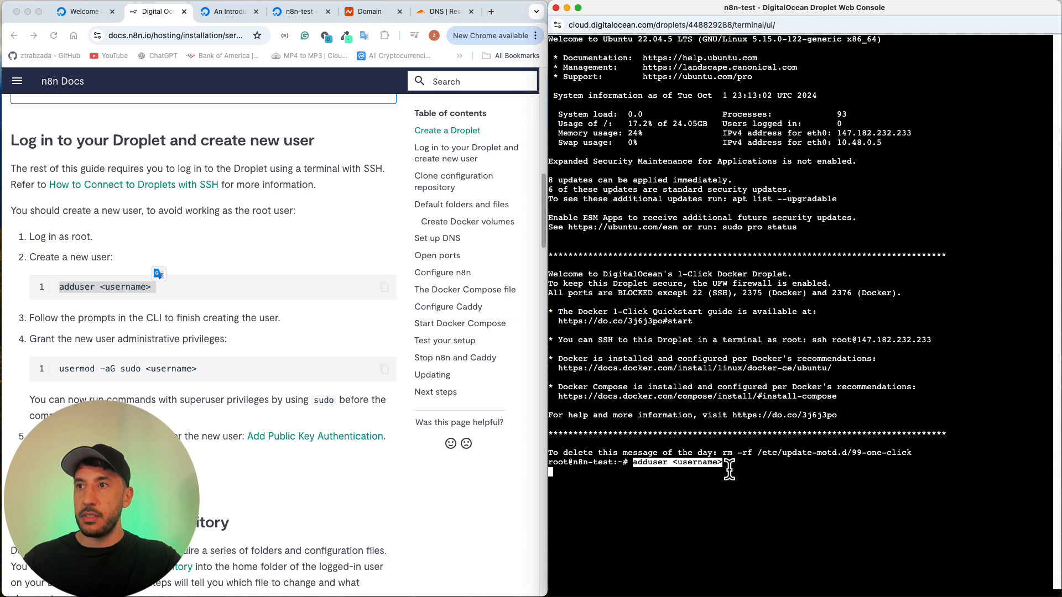
key("BackSpace")
key("BackSpace")
key("BackSpace")
key("BackSpace")
key("BackSpace")
key("BackSpace")
key("BackSpace")
key("BackSpace")
key("BackSpace")
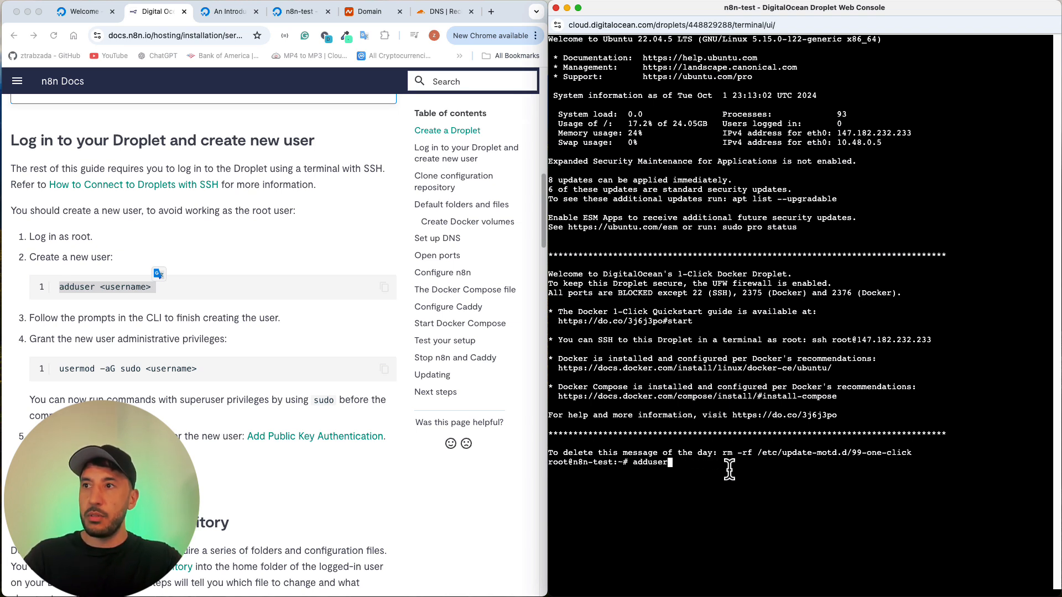
Step: Complete the adduser command with the username aiworkshop and run it
type("ai")
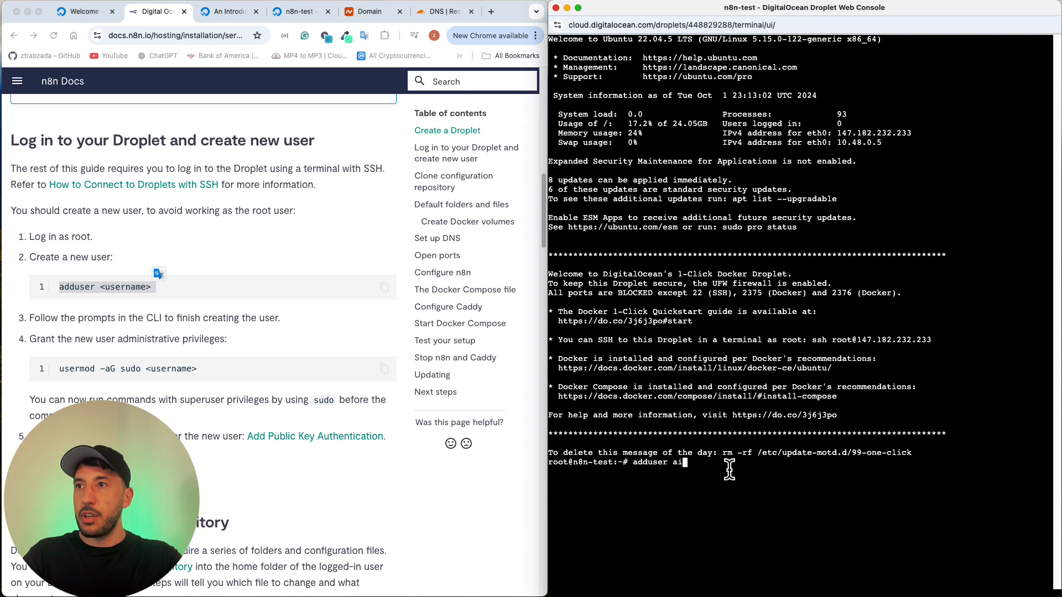
type("workshio")
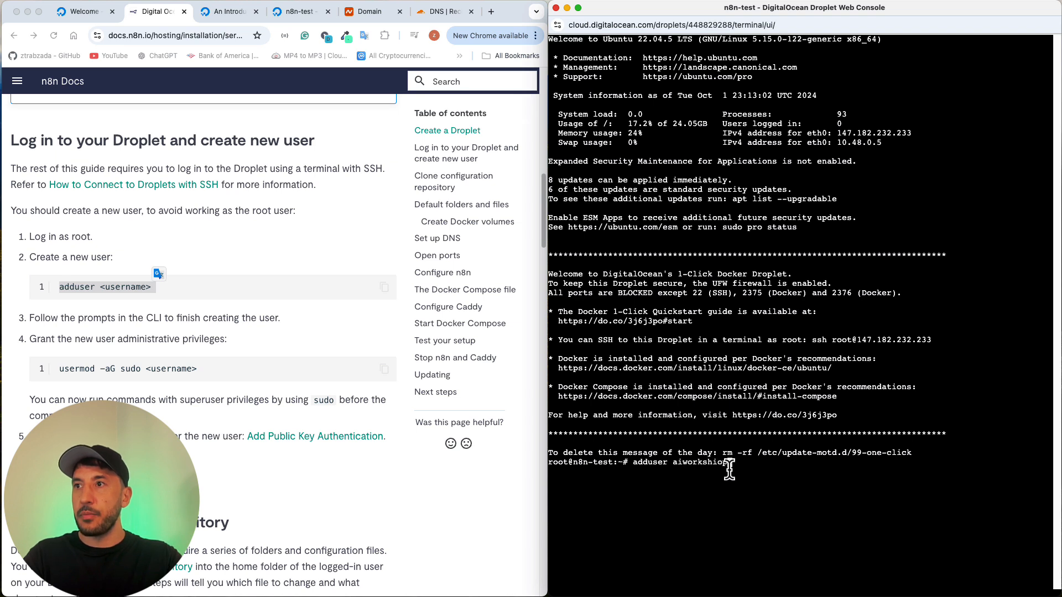
key("BackSpace")
key("BackSpace")
key("BackSpace")
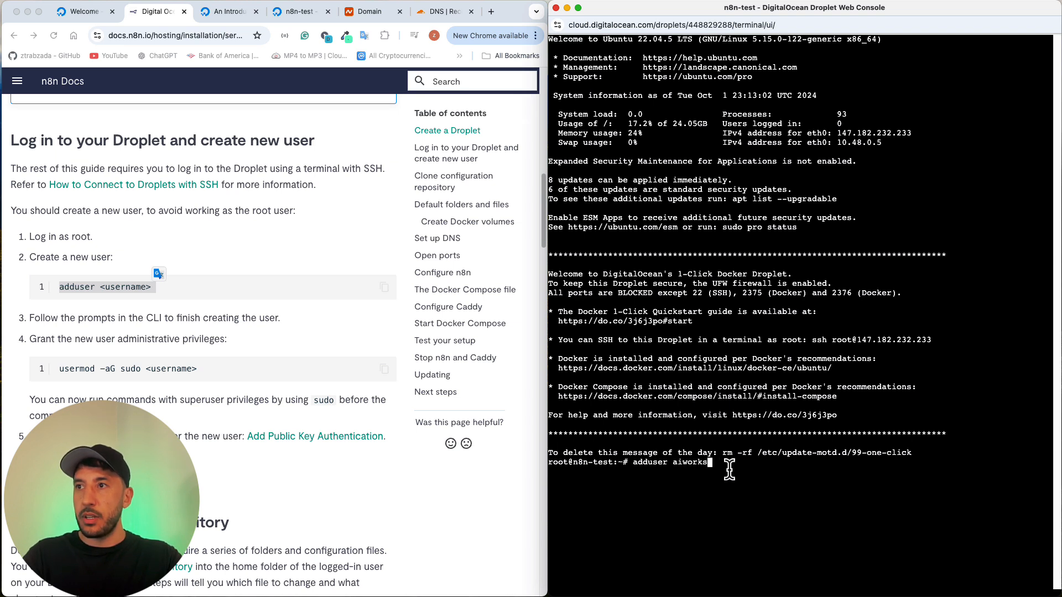
type("hop")
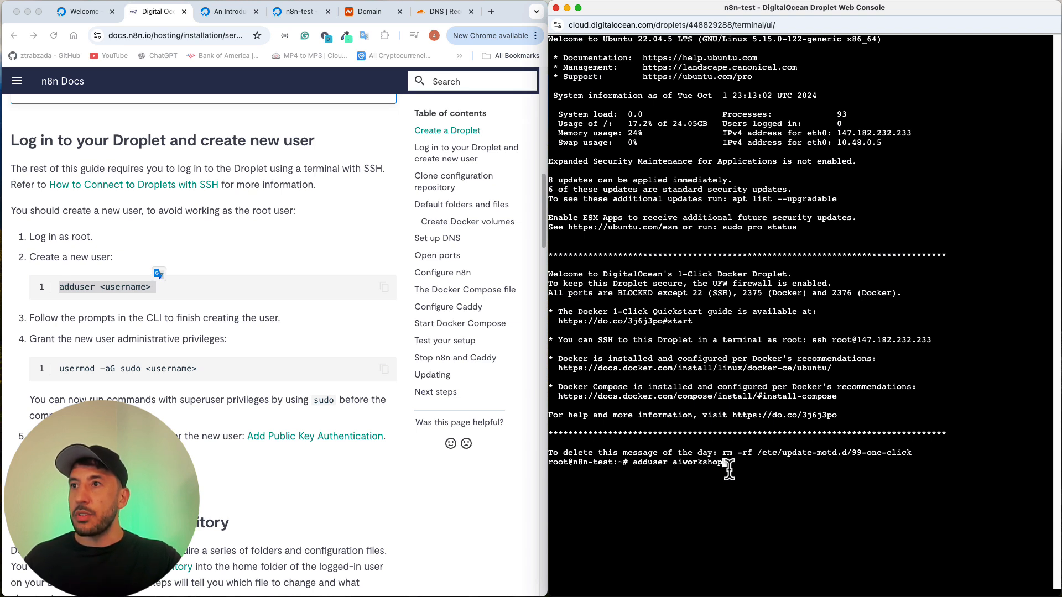
key("Return")
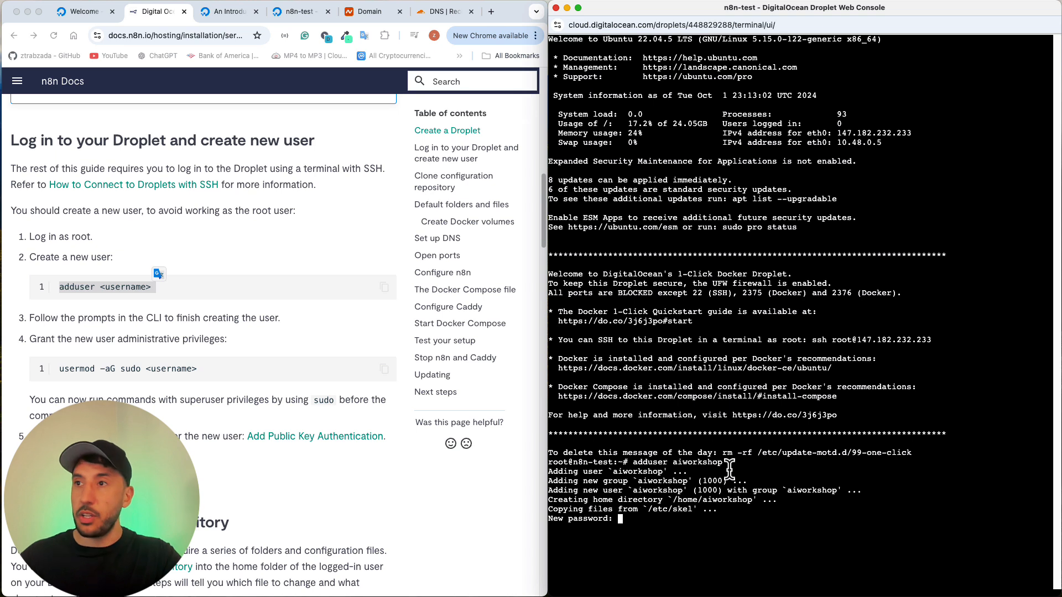
Step: Enter and confirm the new user's account password, and set the full name to AI Workshop
key("Return")
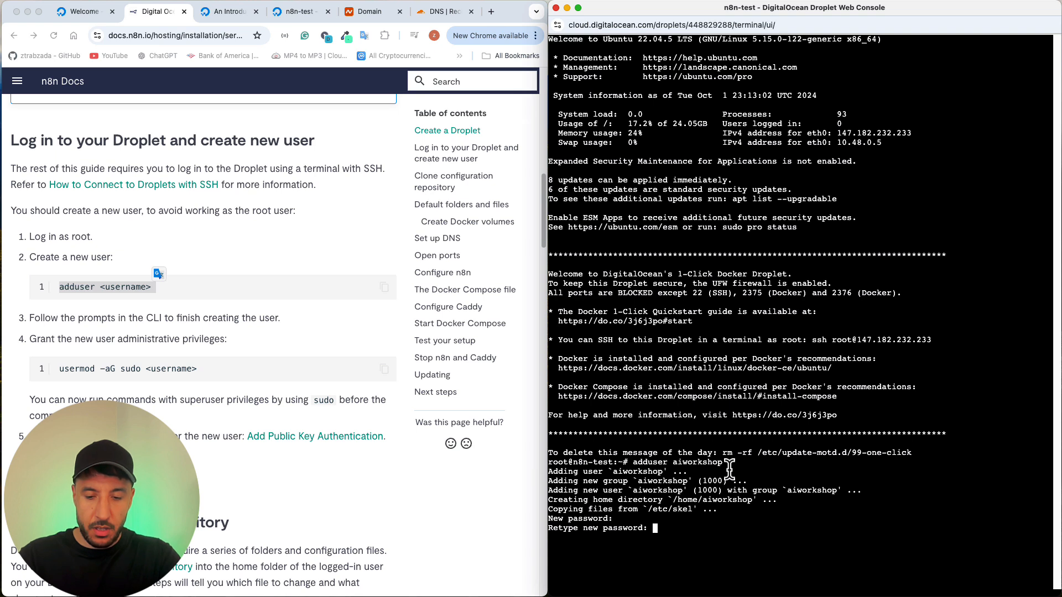
key("Return")
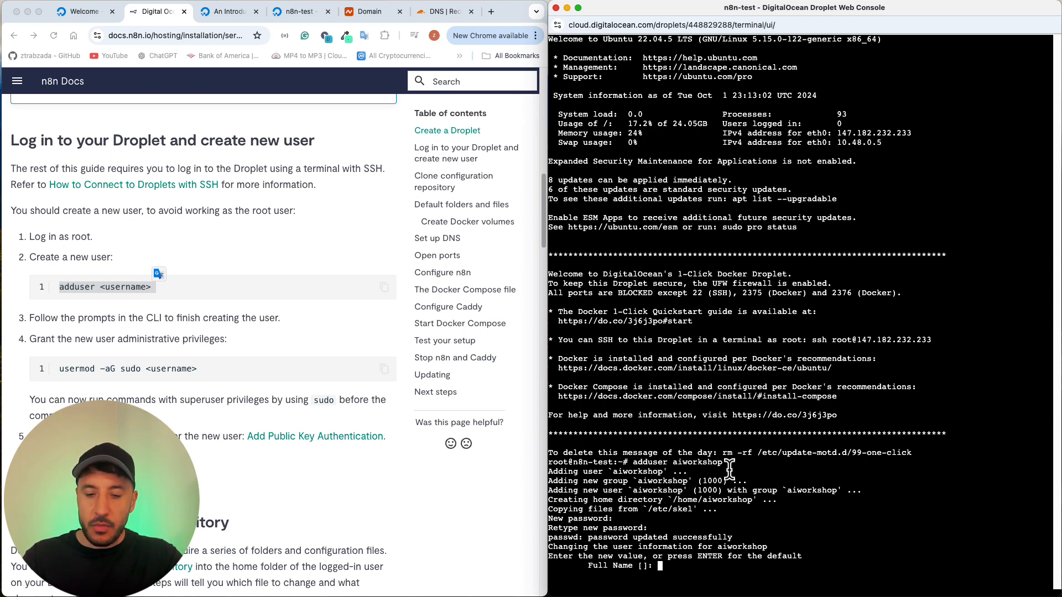
type("Ai")
key("BackSpace")
key("BackSpace")
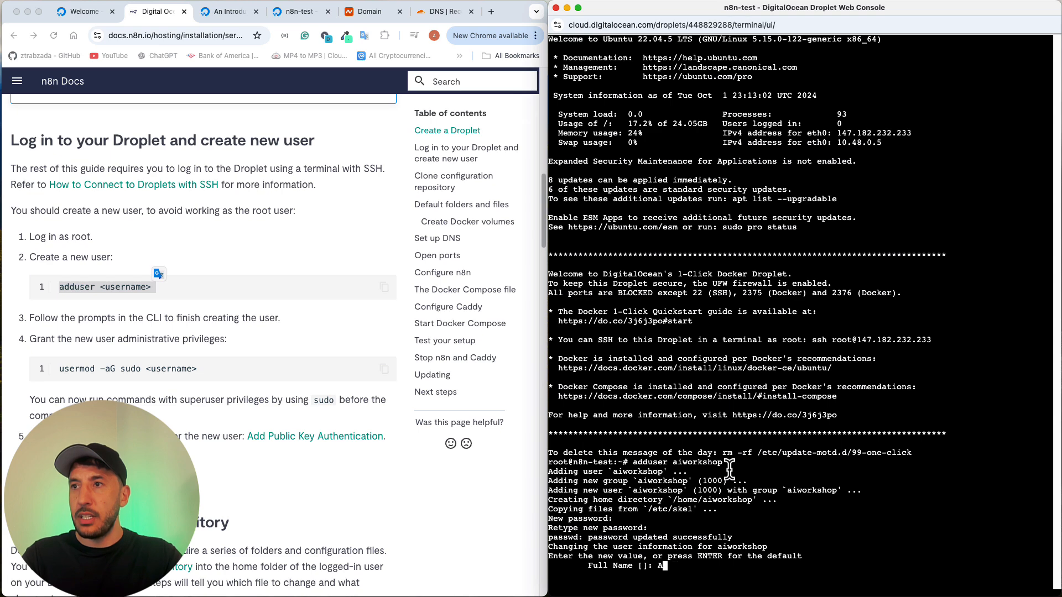
type("AI Wo")
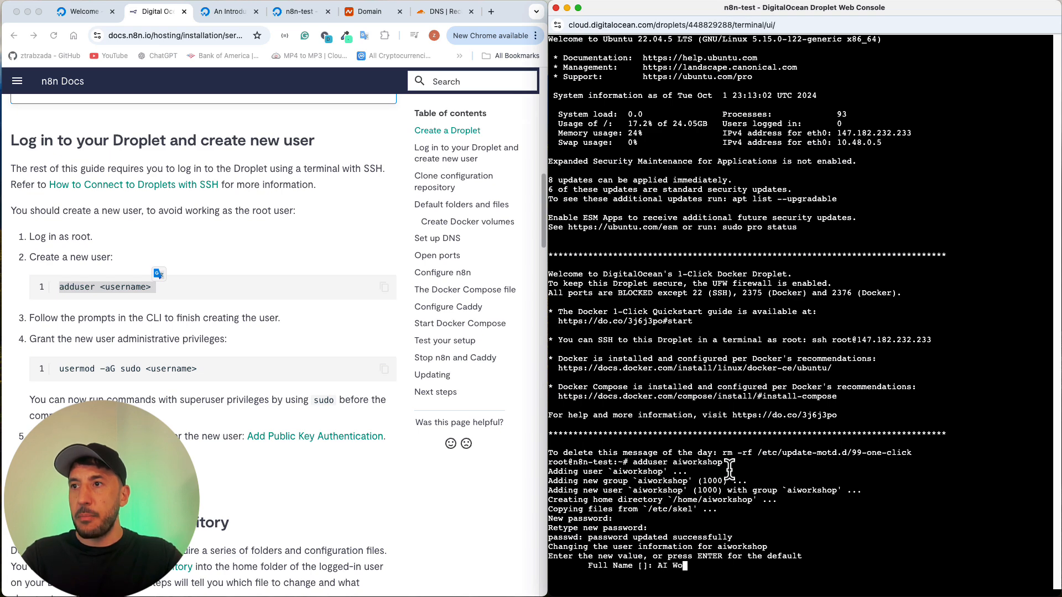
type("rkshopp")
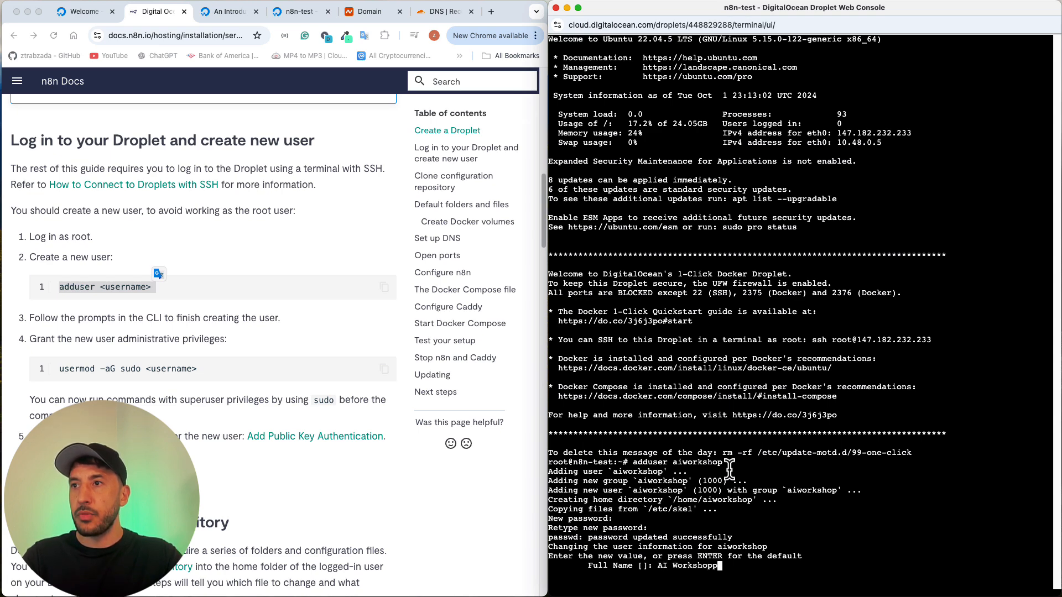
key("BackSpace")
key("Return")
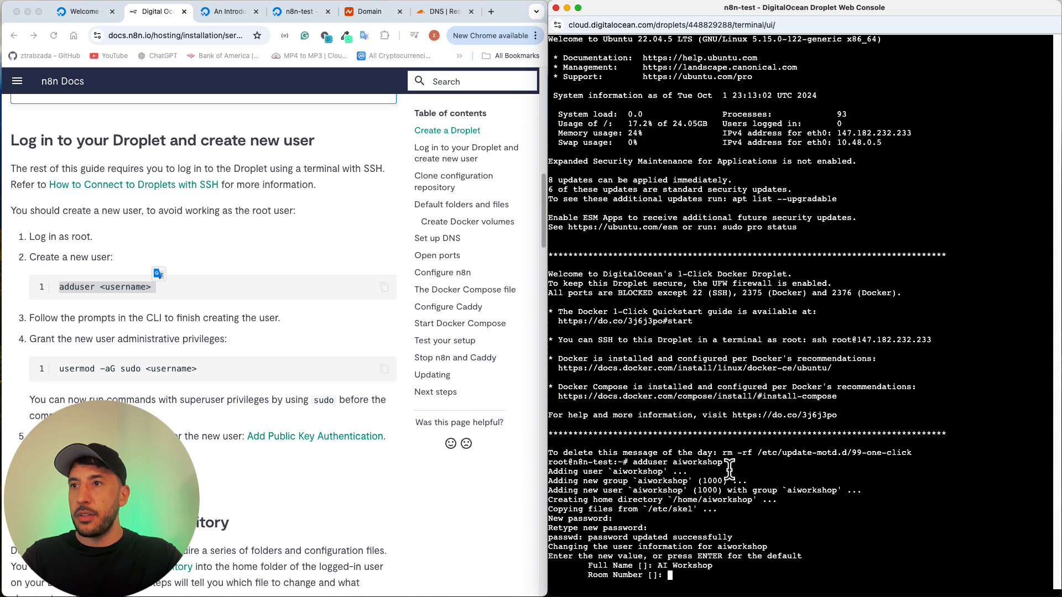
Step: Leave the room number, work phone, home phone and other fields blank, and confirm the user information with y
key("Return")
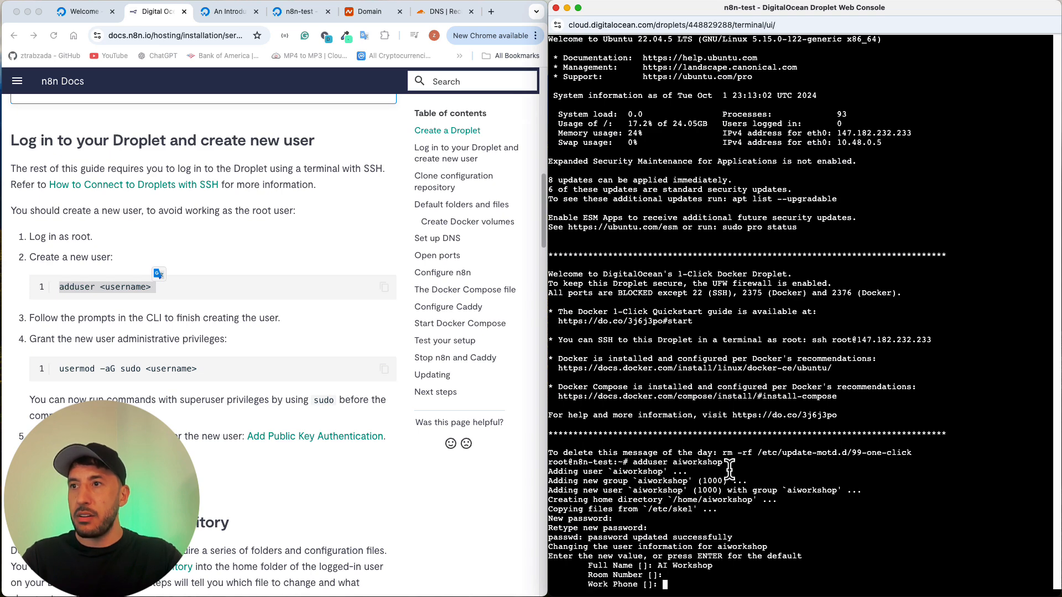
key("Return")
key("Return")
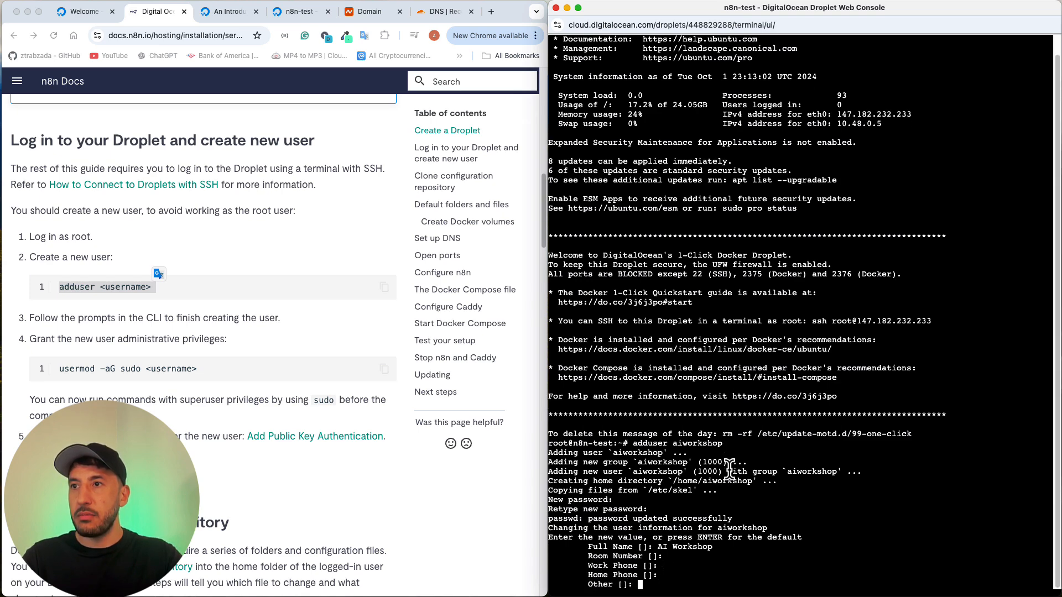
key("Return")
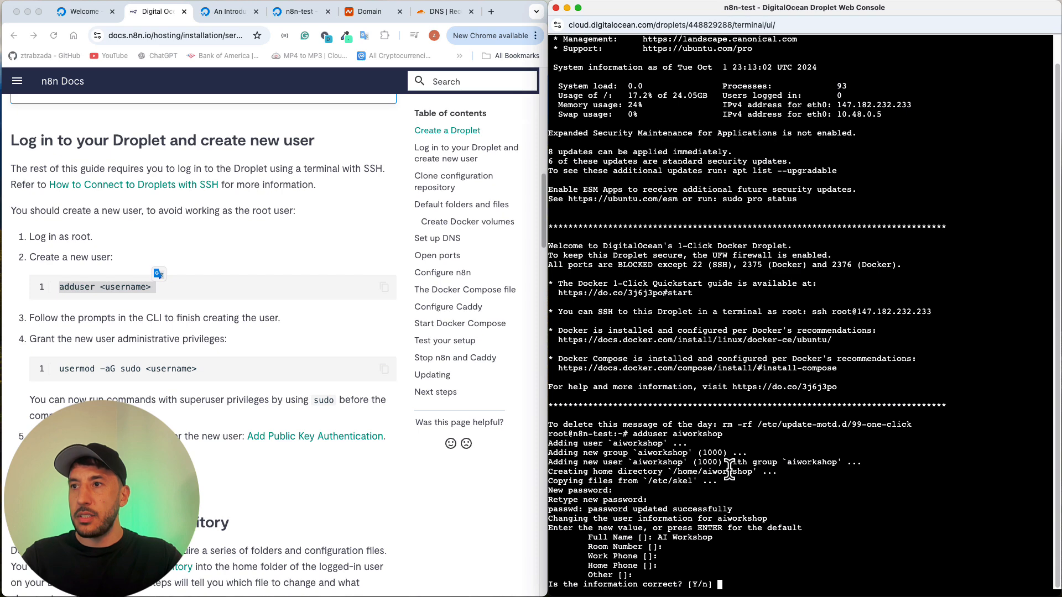
type("y")
key("Return")
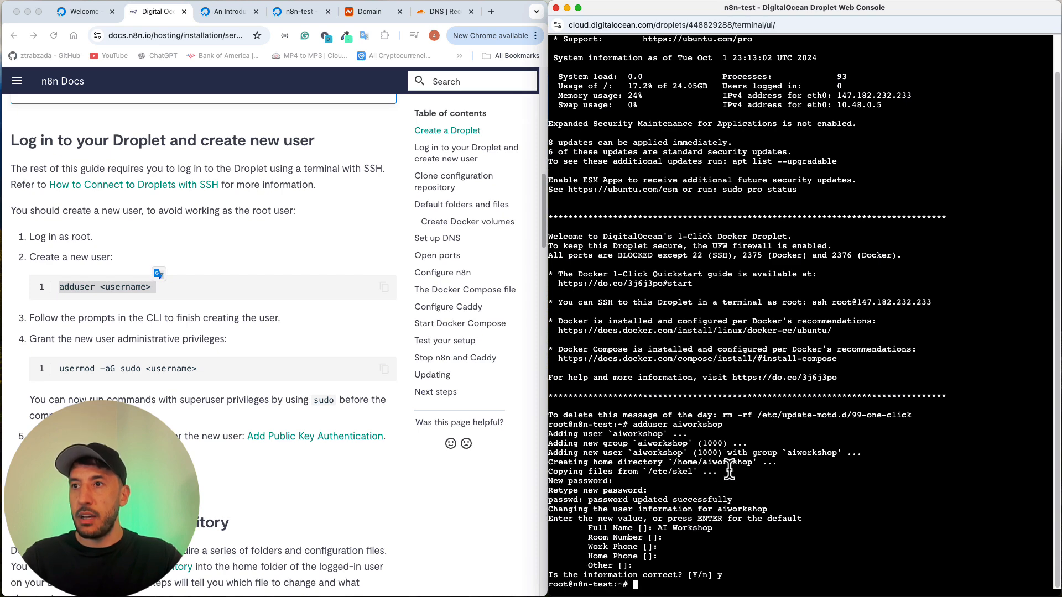
Step: Copy the usermod command for granting administrative privileges from the n8n Docs into the Droplet console
left_click(168, 364)
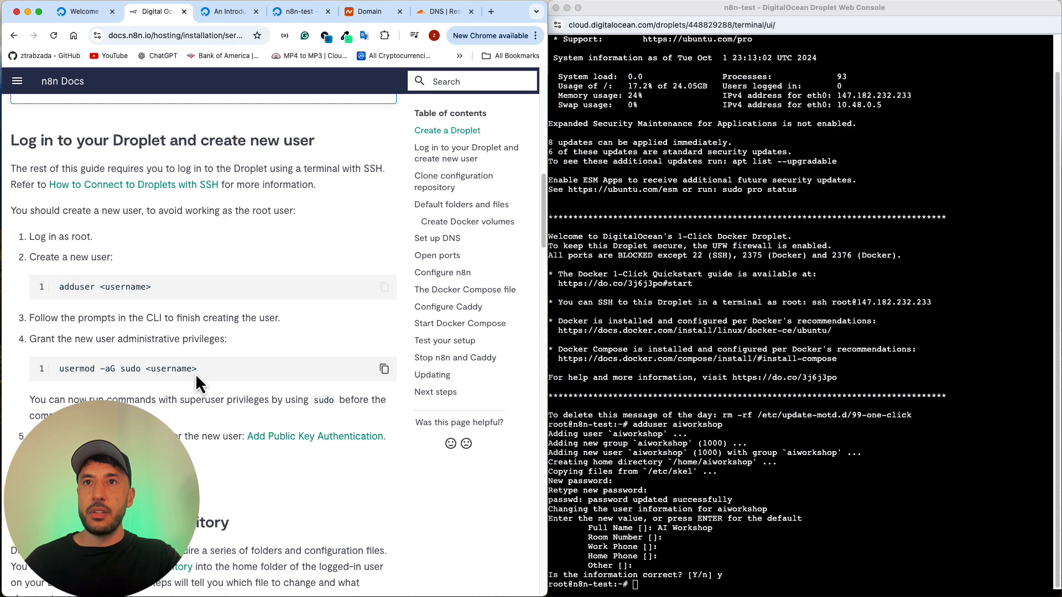
left_click_drag(194, 373, 58, 364)
key("super+c")
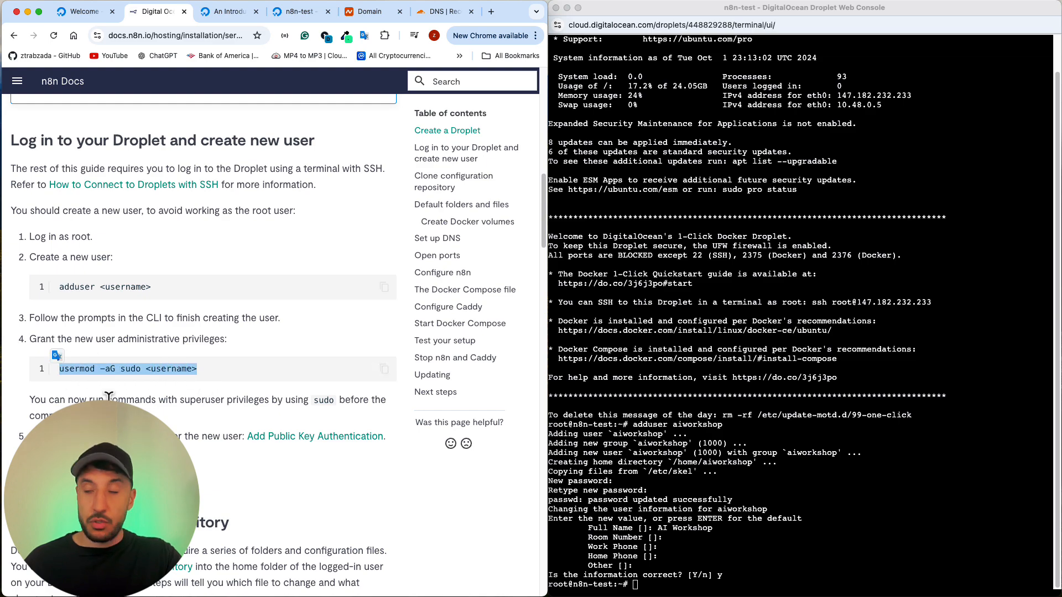
left_click(741, 584)
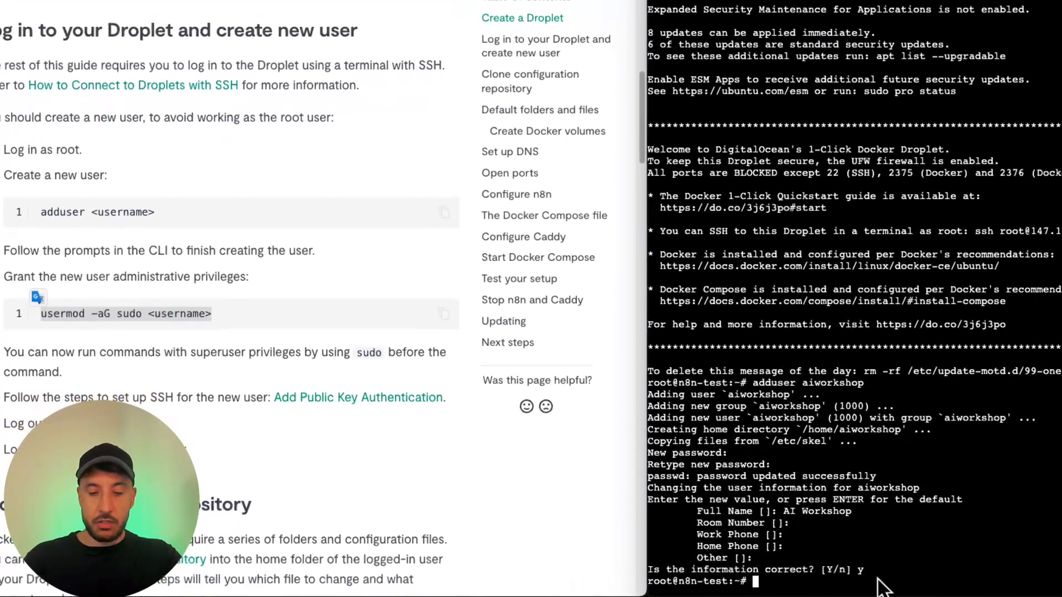
key("super+v")
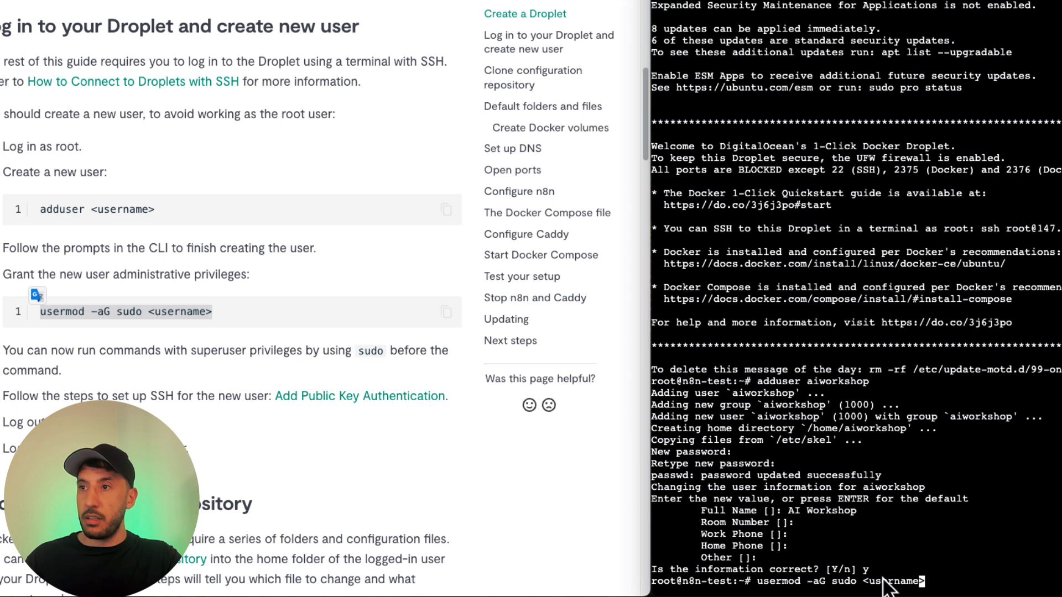
Step: Replace the <username> placeholder with aiworkshop and run usermod -aG sudo aiworkshop
key("BackSpace")
key("BackSpace")
key("BackSpace")
key("BackSpace")
key("BackSpace")
key("BackSpace")
key("BackSpace")
key("BackSpace")
key("BackSpace")
key("BackSpace")
key("BackSpace")
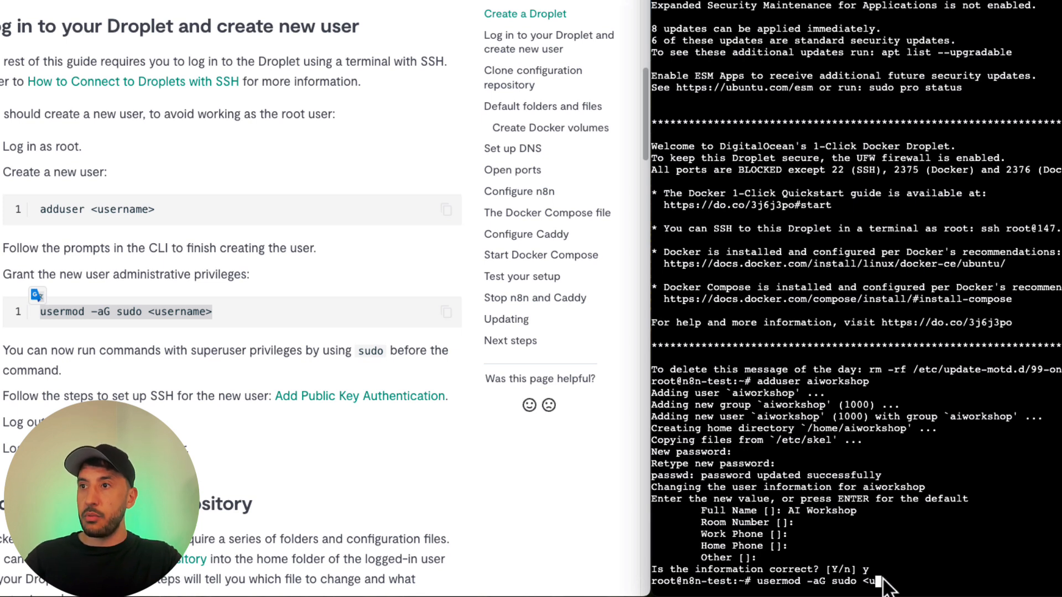
type("ai")
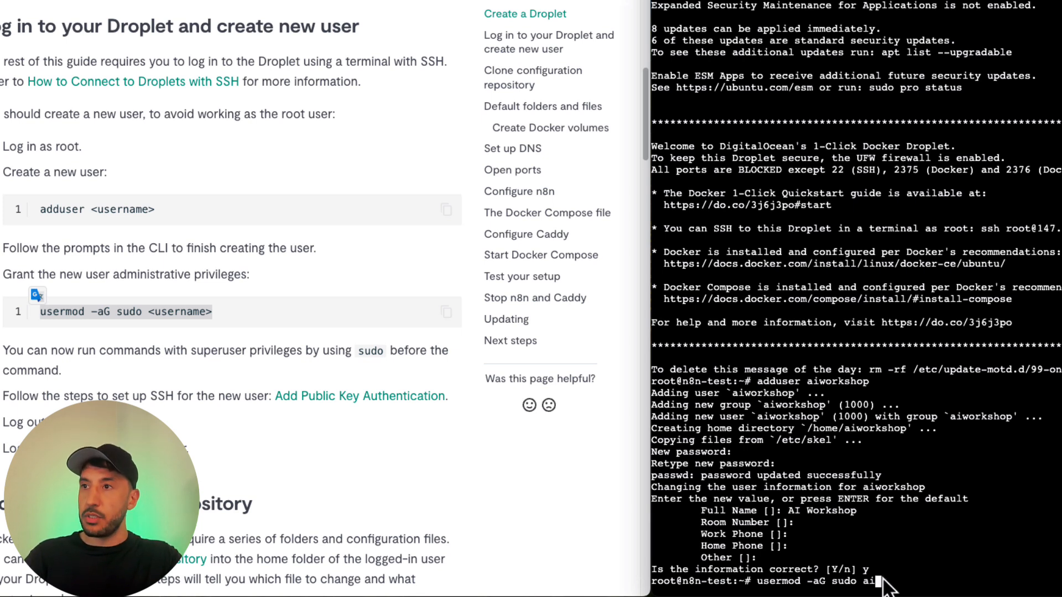
type("workshop")
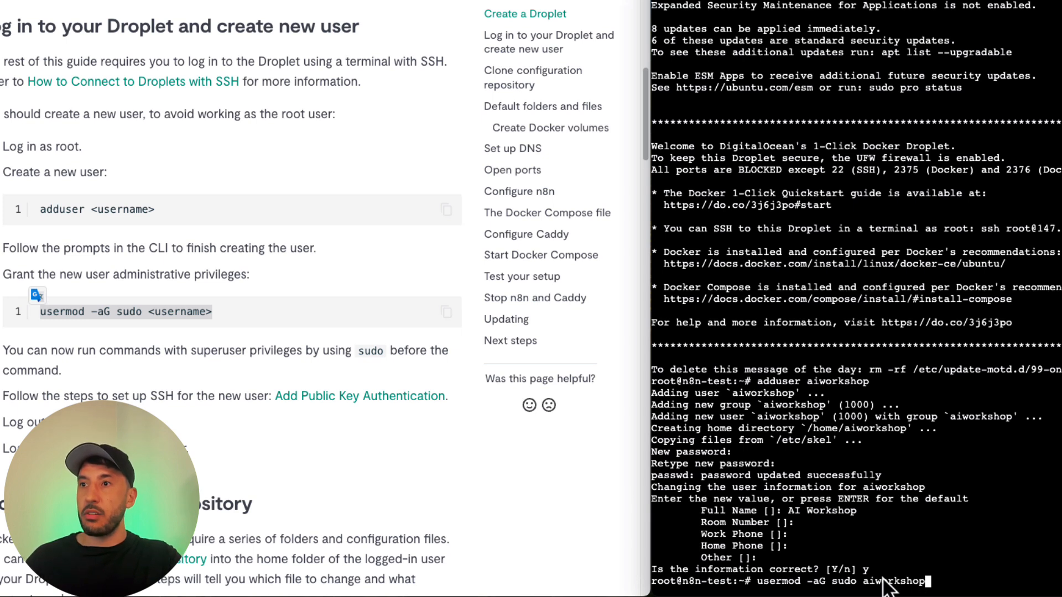
key("Return")
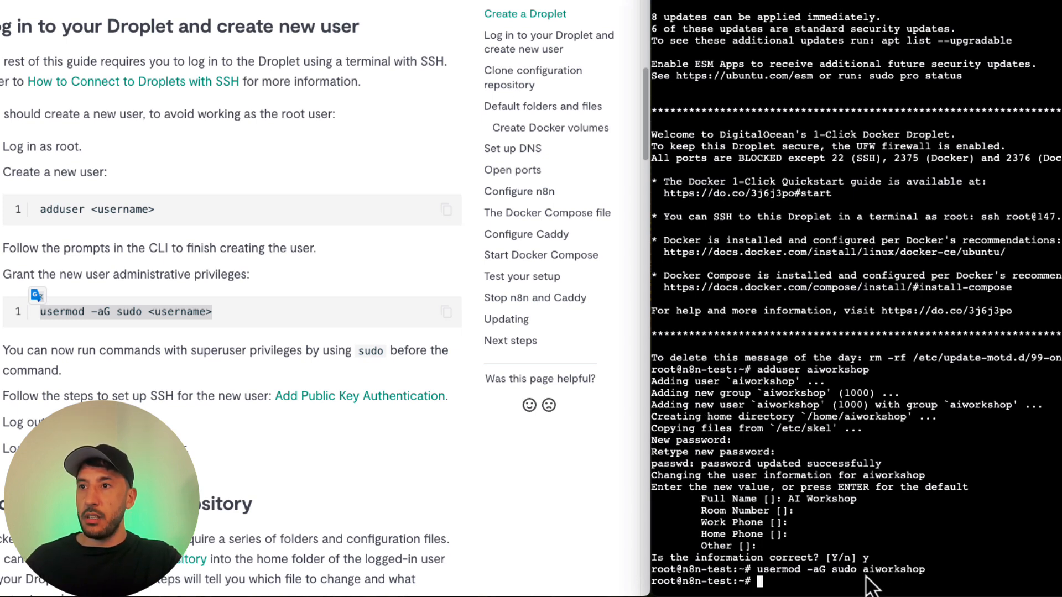
Step: Log in to the Droplet as the new user with login aiworkshop and enter the account password
type("login ")
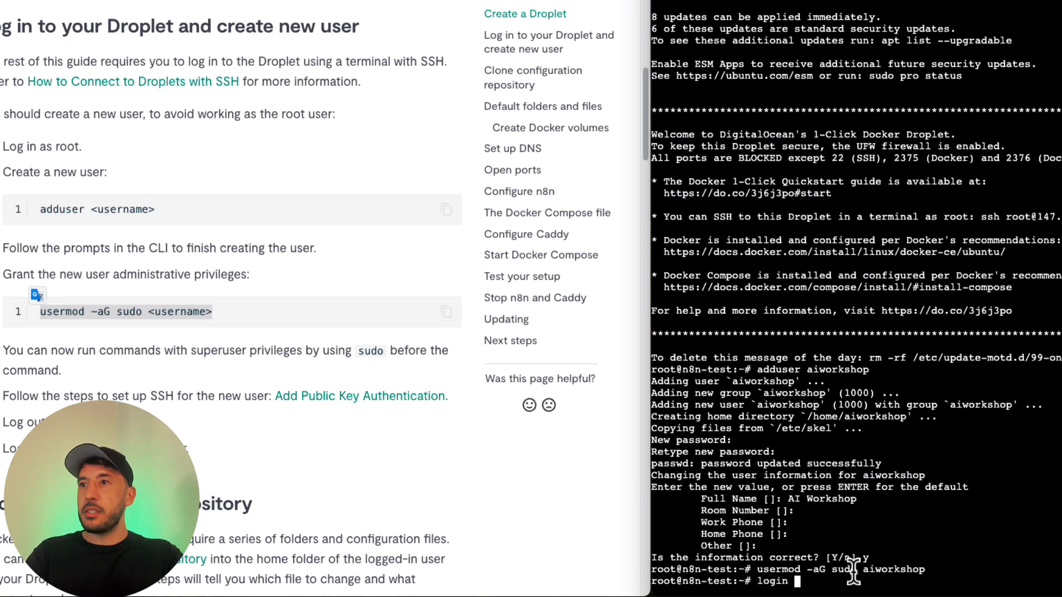
type("aiwork")
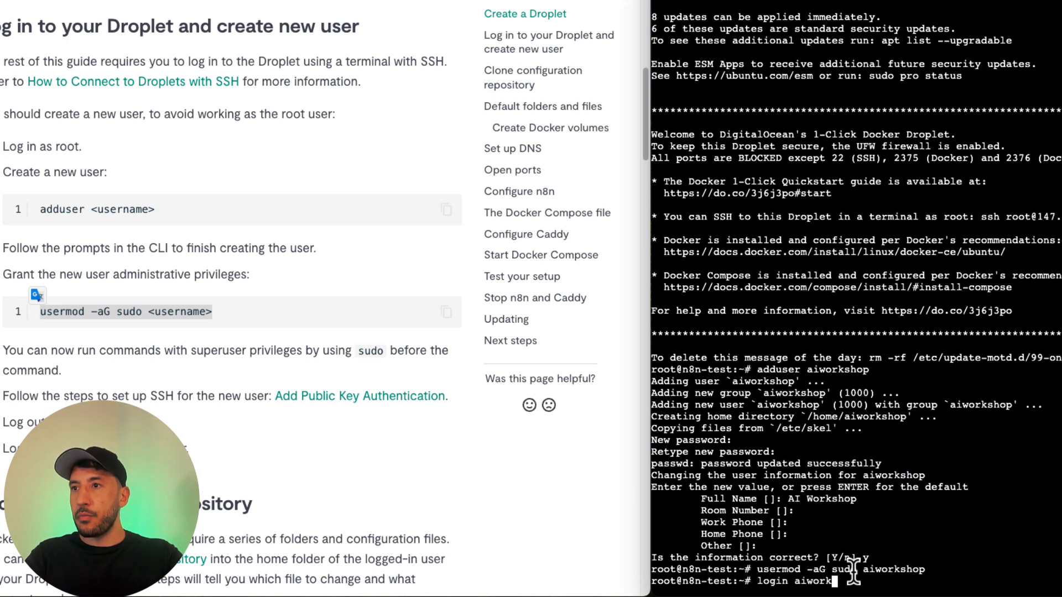
type("shop")
key("Return")
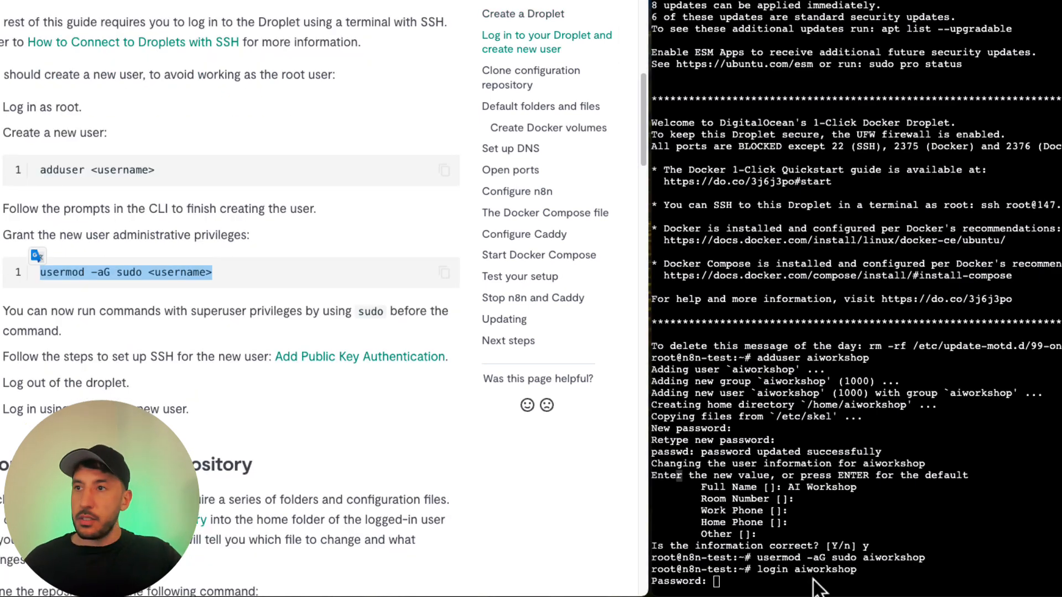
left_click(781, 580)
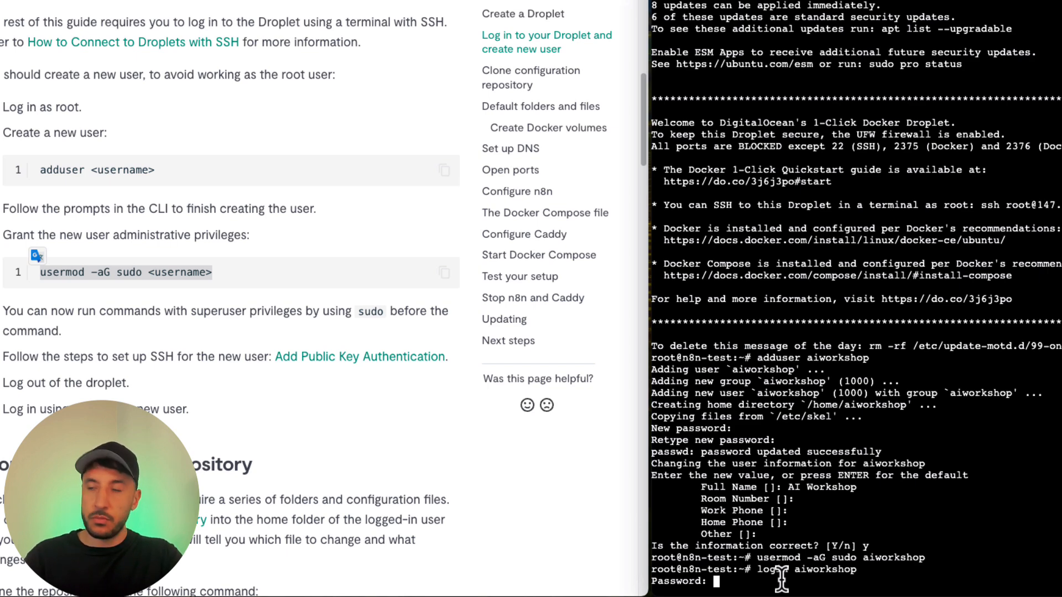
key("Return")
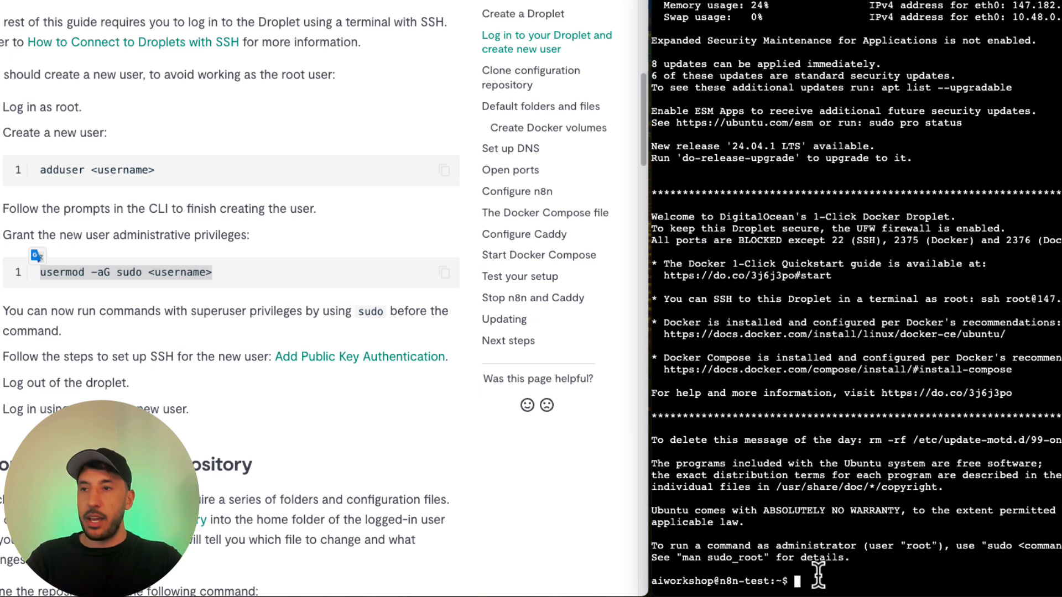
Step: Clear the console screen and enlarge its view to 125%
type("Cle")
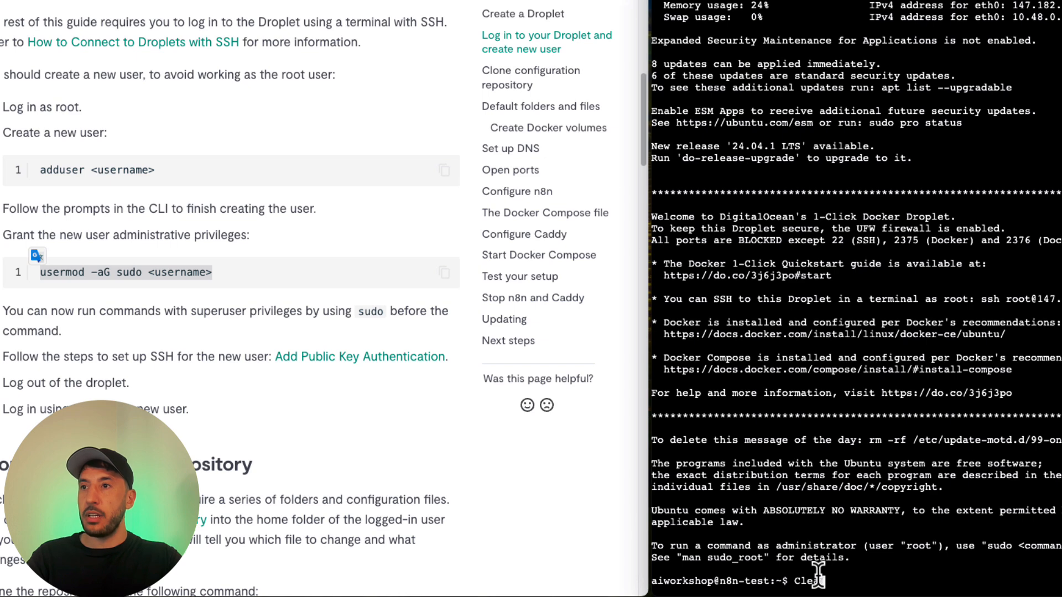
key("BackSpace")
key("BackSpace")
key("BackSpace")
key("ctrl+l")
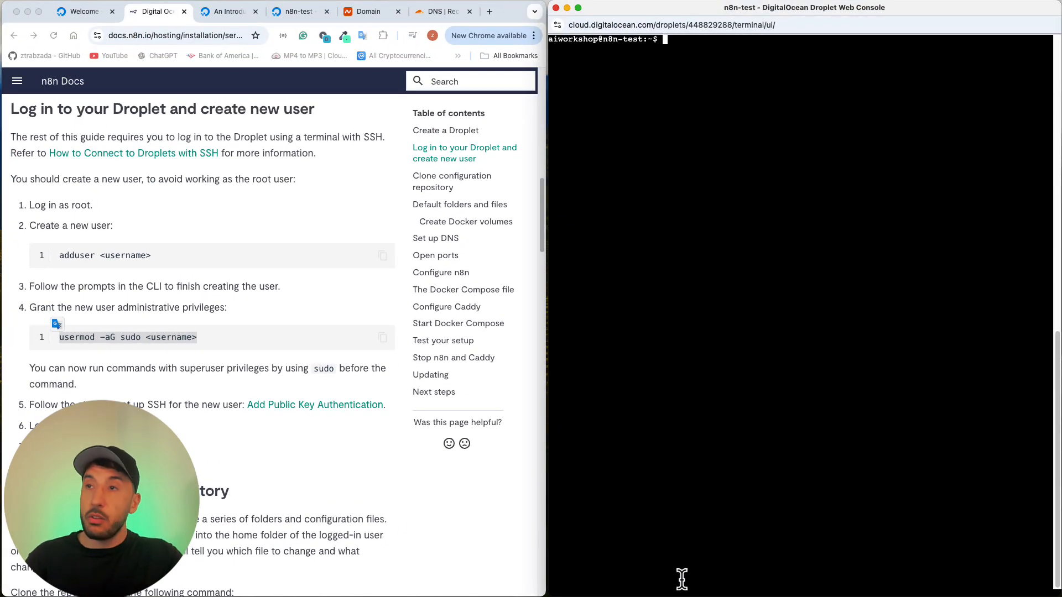
key("super+plus")
key("super+minus")
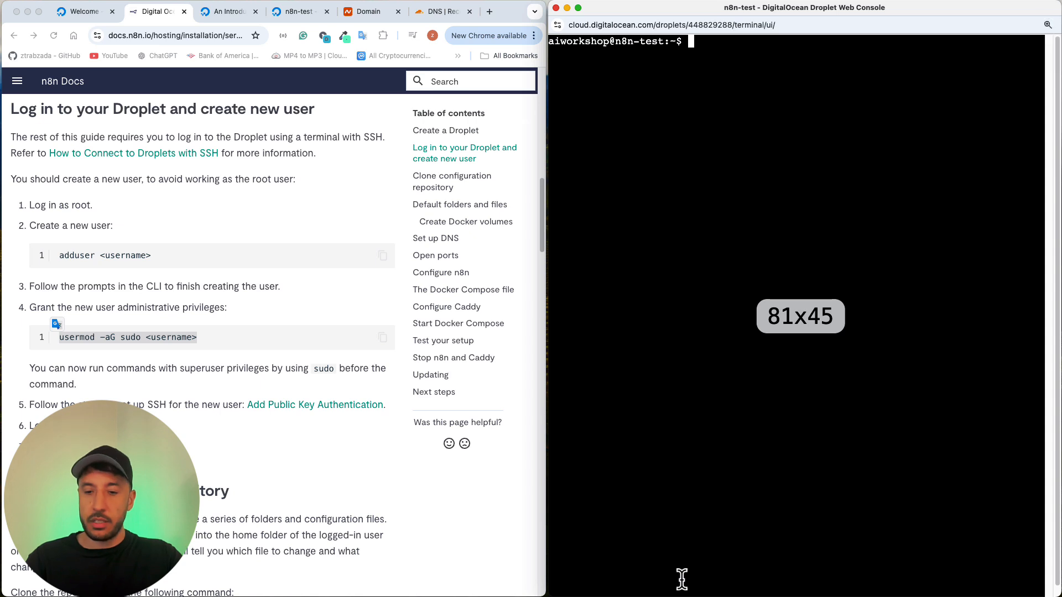
key("super+plus")
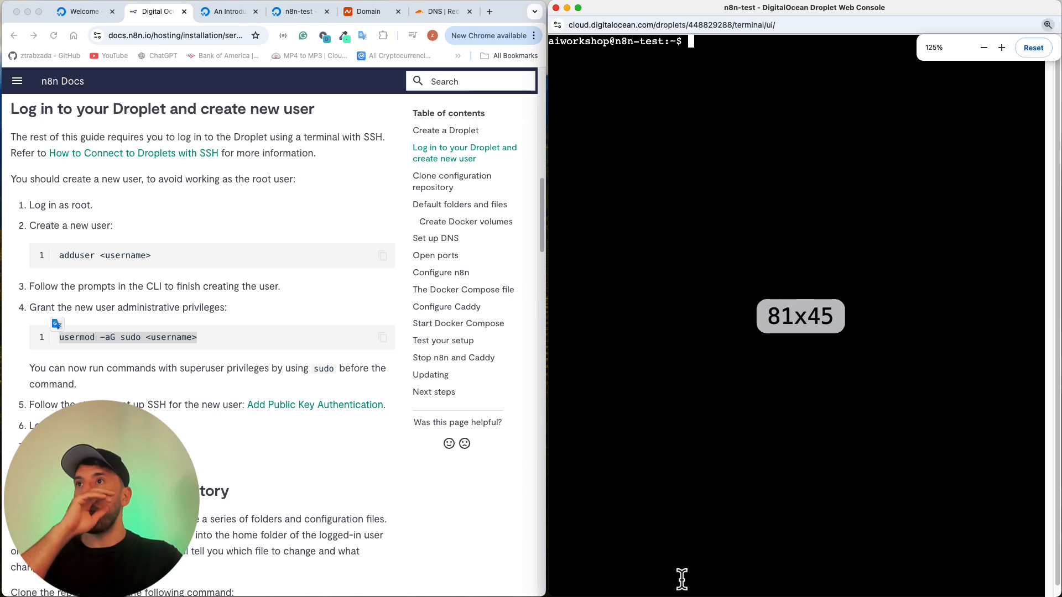
Step: Copy the git clone command for the n8n-docker-caddy repository from the n8n Docs and run it in the Droplet console
left_click(286, 485)
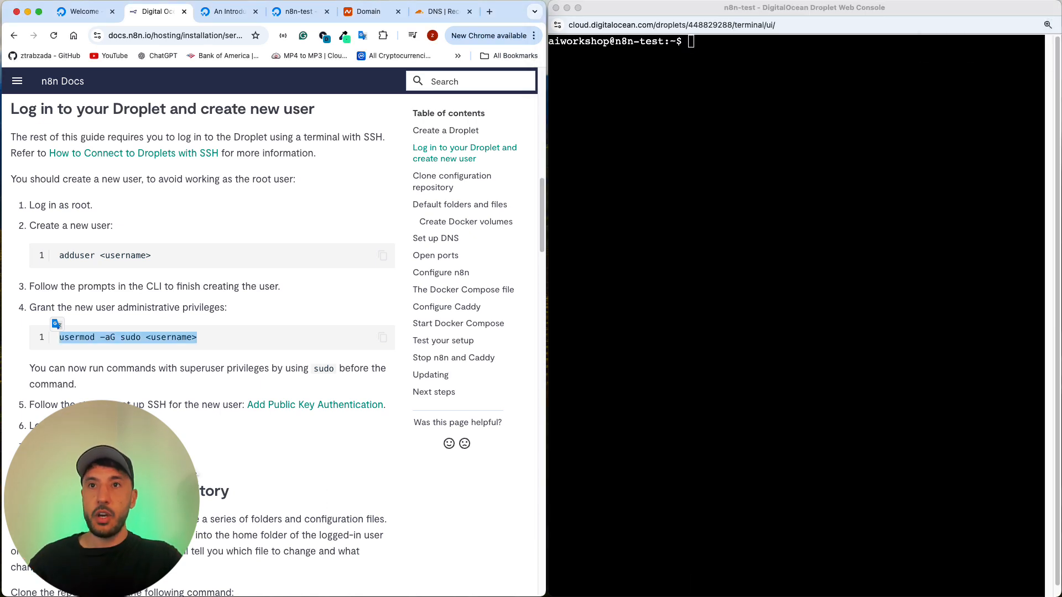
scroll(285, 485, "down", 4)
scroll(124, 397, "down", 3)
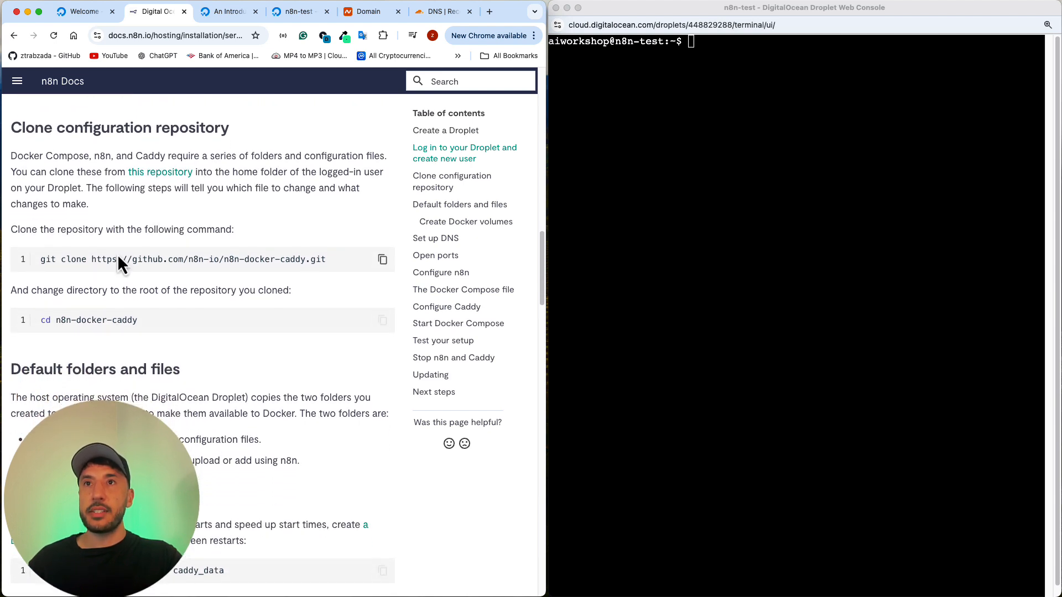
scroll(117, 253, "down", 1)
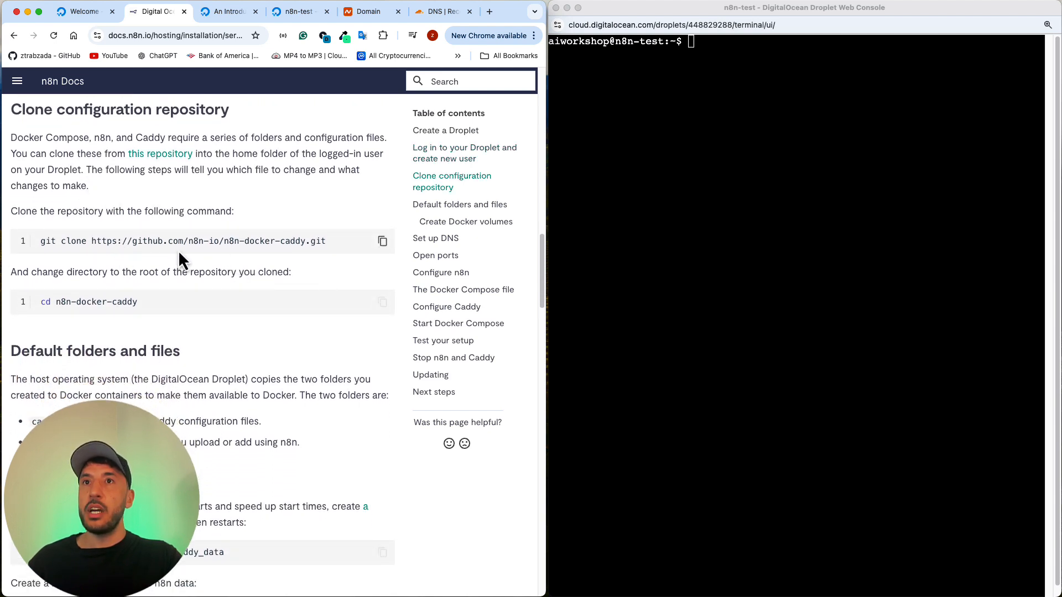
left_click(383, 244)
left_click(703, 64)
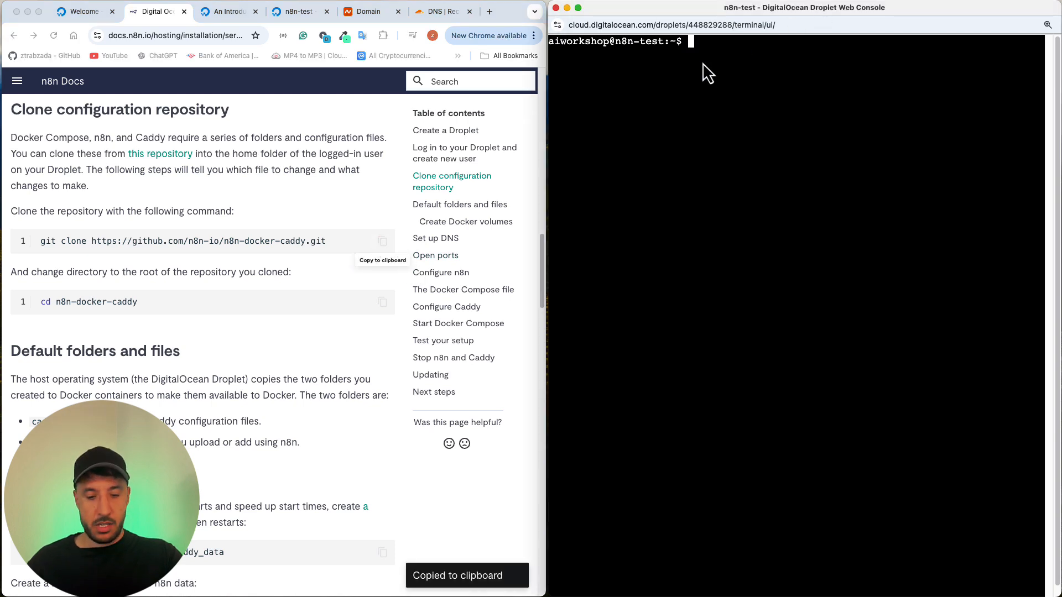
key("super+v")
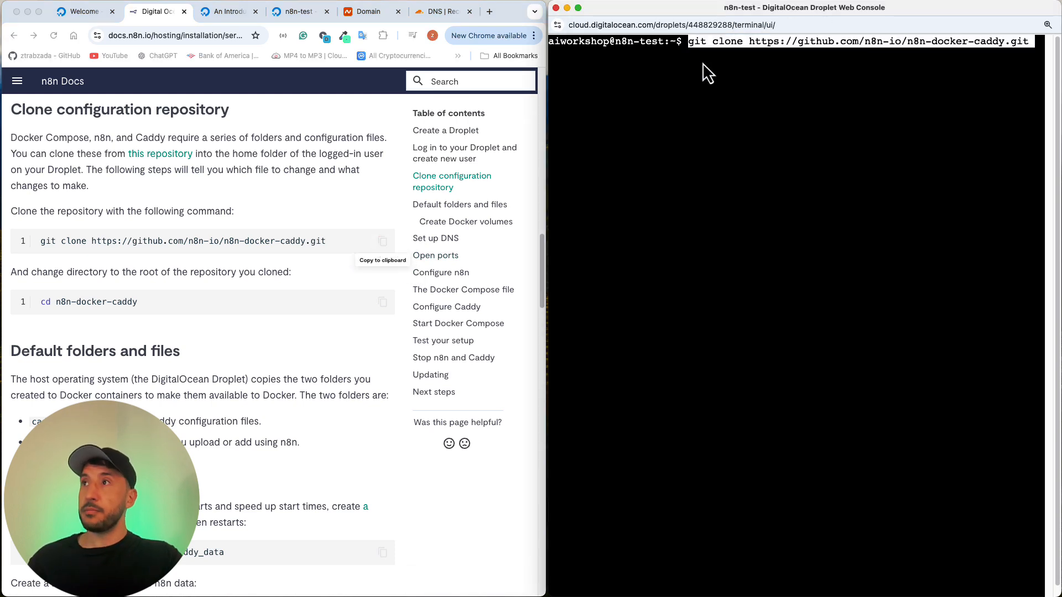
key("Return")
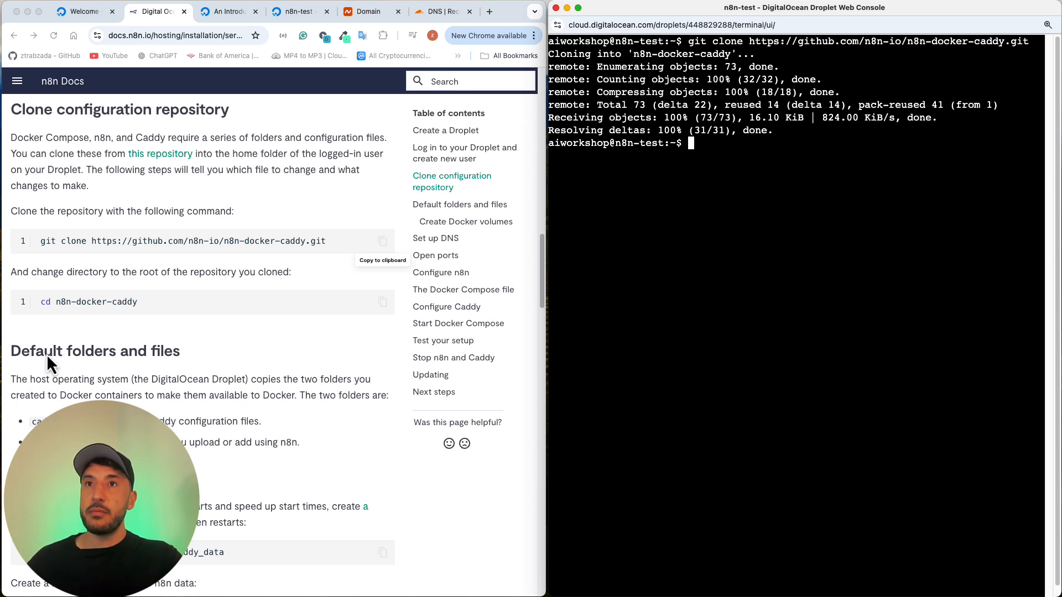
Step: Copy the cd n8n-docker-caddy command from the n8n Docs and run it in the console to enter the cloned repository
triple_click(108, 301)
left_click(383, 302)
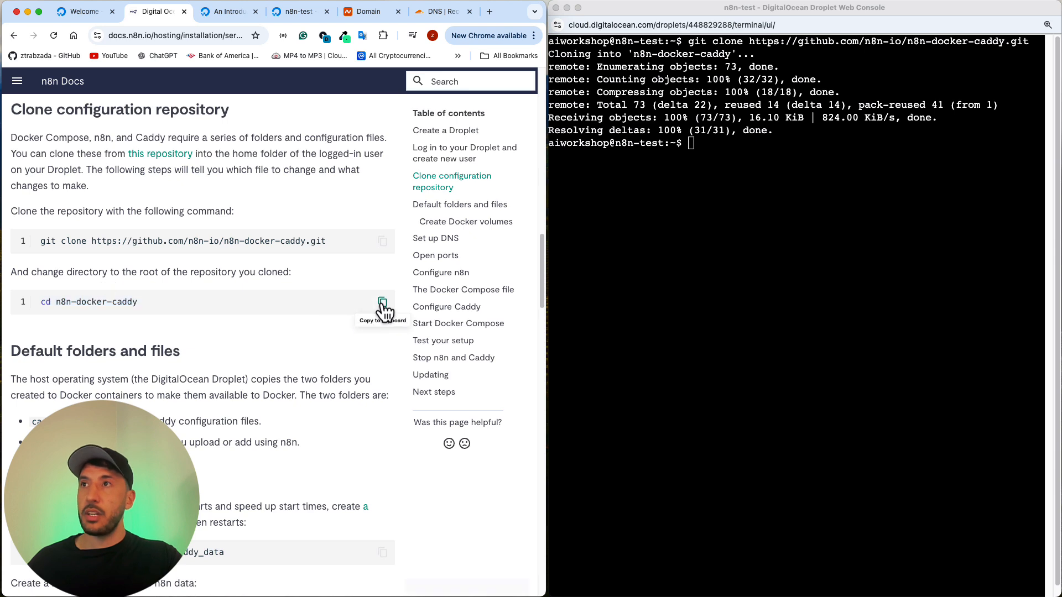
left_click(824, 172)
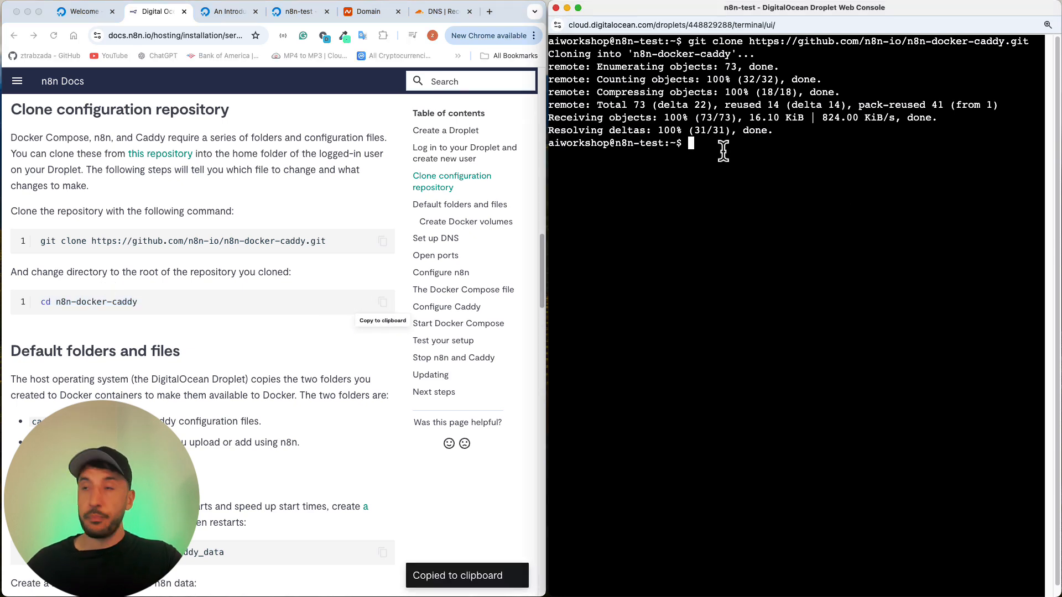
key("super+v")
key("Return")
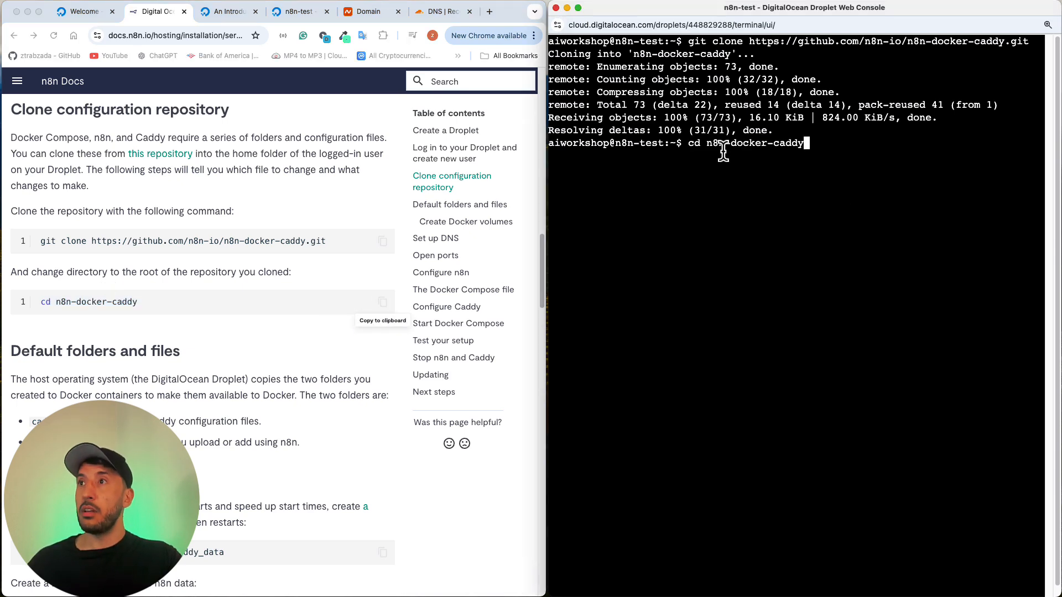
triple_click(678, 161)
left_click(706, 158)
triple_click(706, 158)
left_click(794, 160)
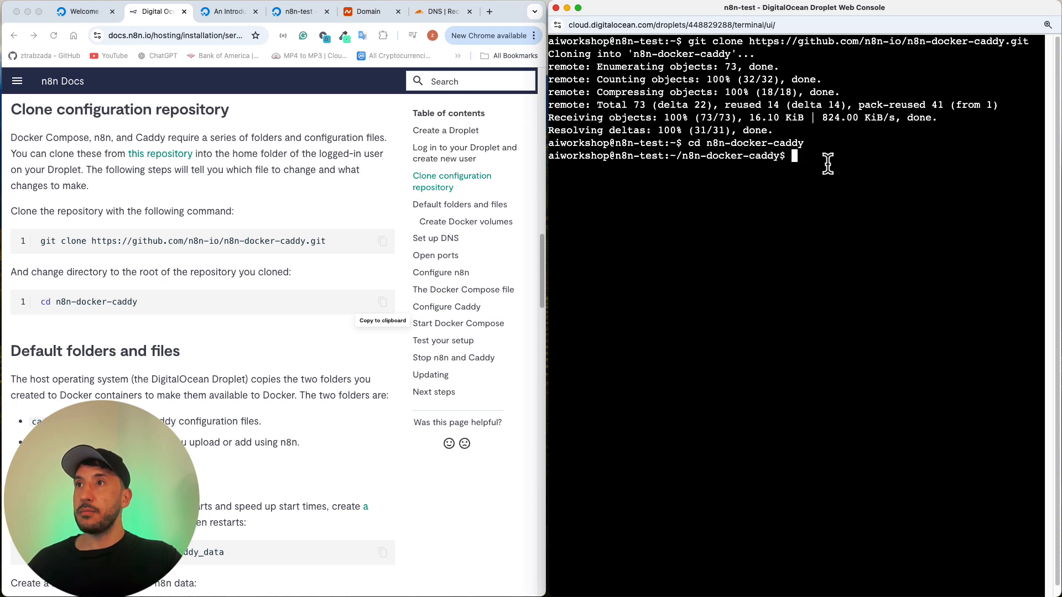
Step: Continue in the n8n Docs guide to the Default folders and files section
left_click(320, 284)
scroll(118, 327, "down", 4)
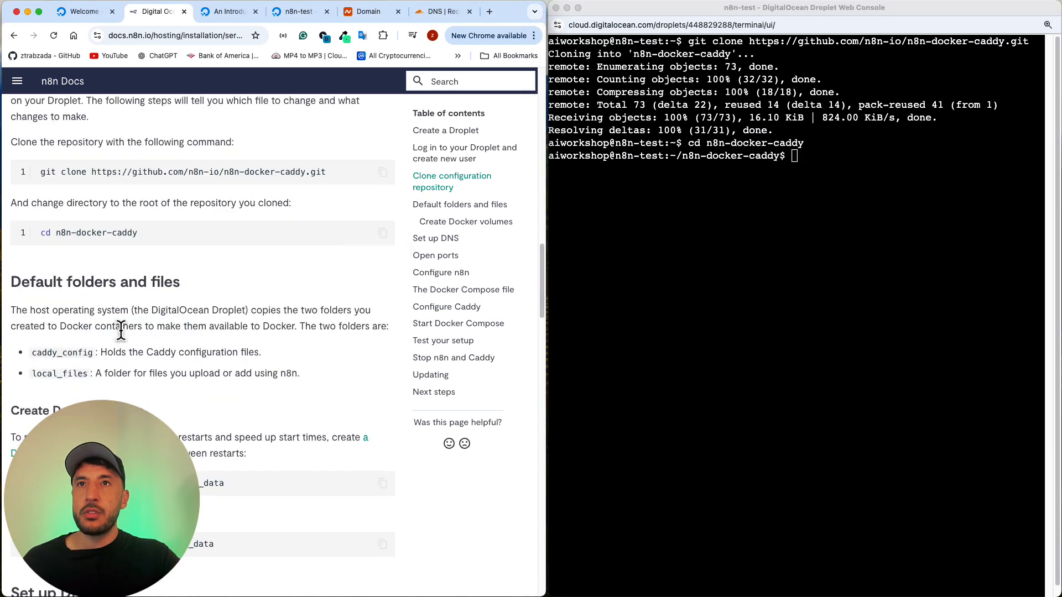
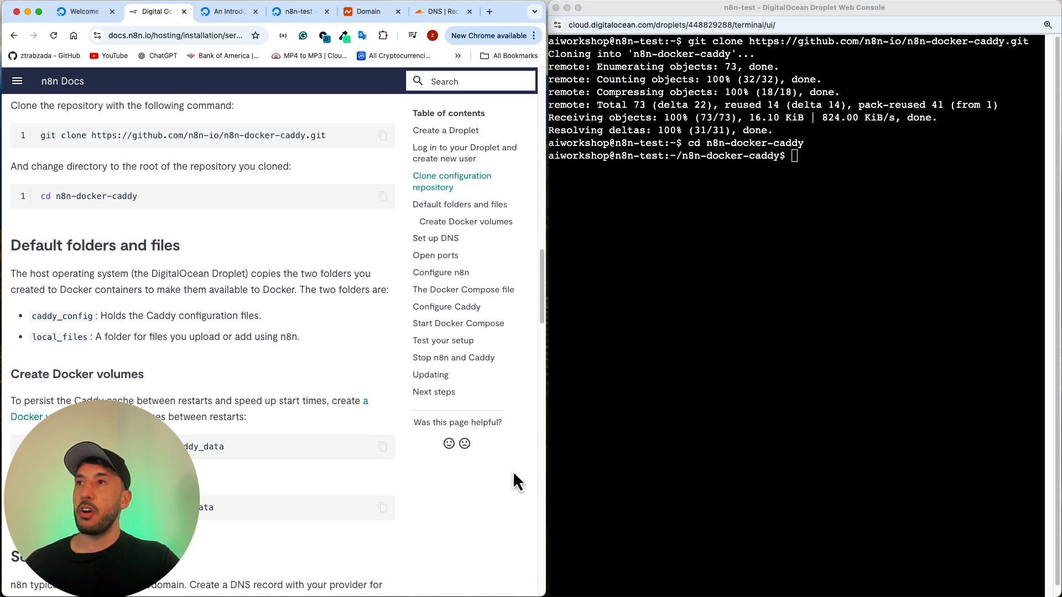
Step: Copy the sudo docker volume create caddy_data command from the n8n Docs and run it in the console, entering the sudo password
left_click(725, 392)
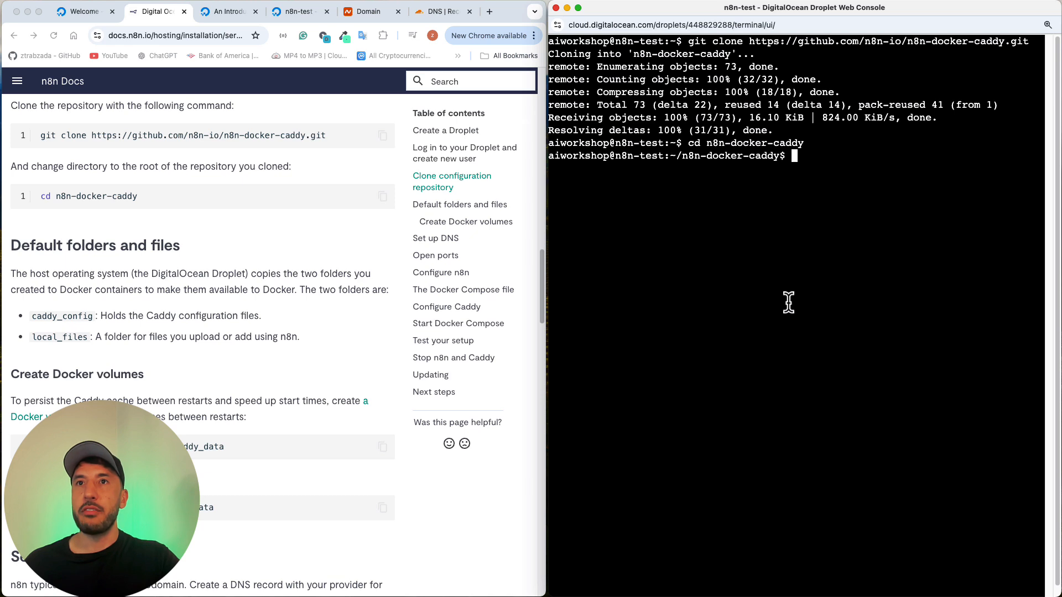
left_click(78, 339)
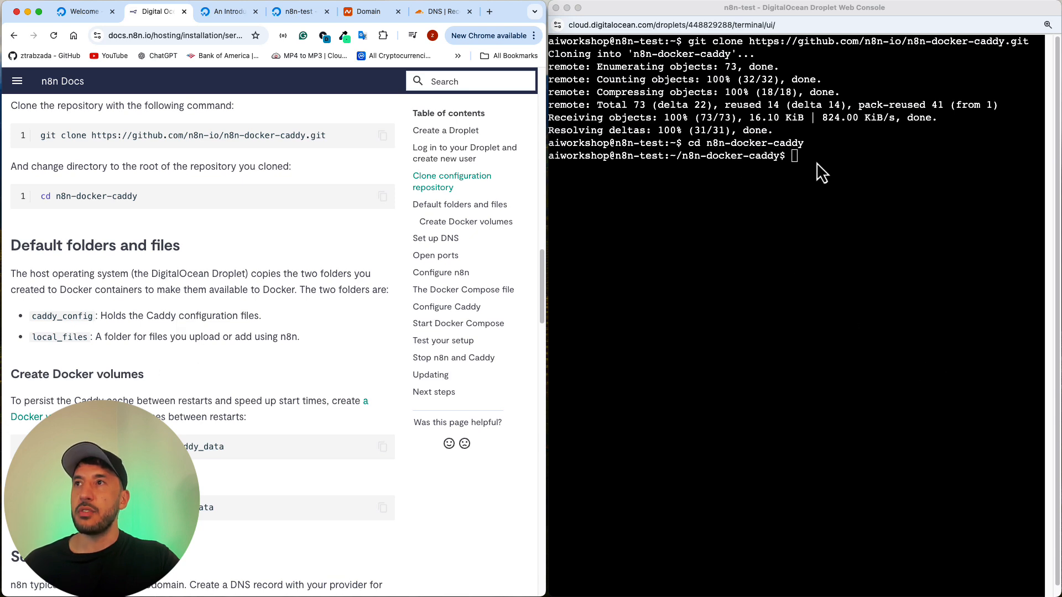
scroll(102, 349, "down", 5)
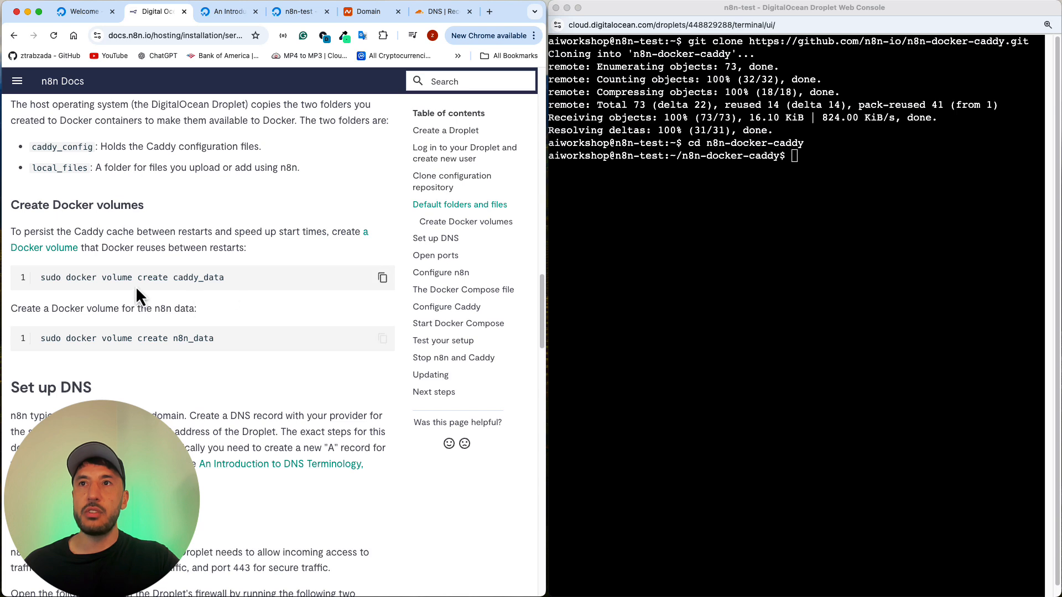
left_click(383, 278)
left_click(869, 186)
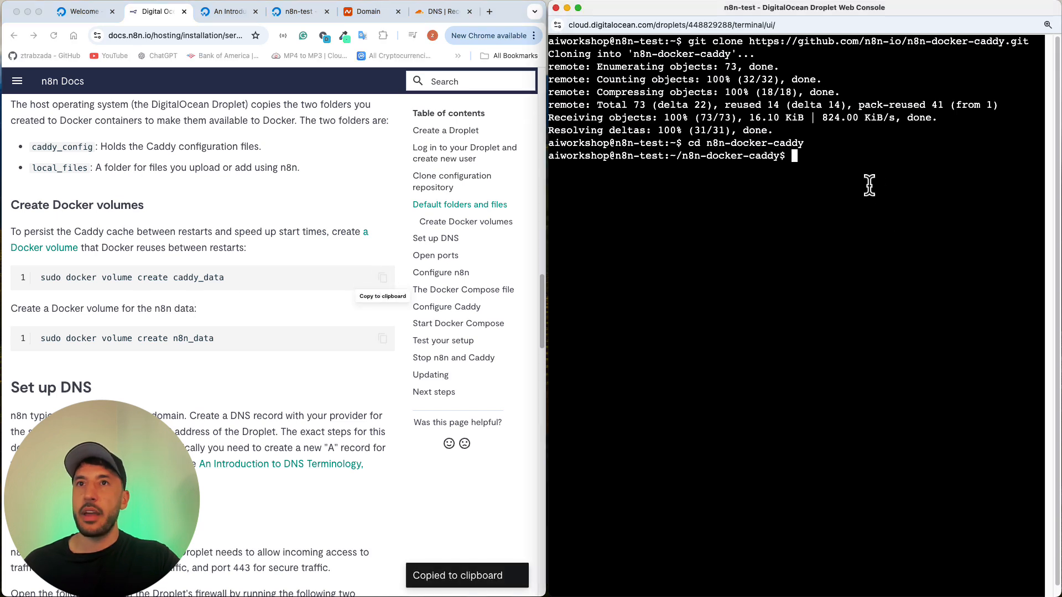
key("super+v")
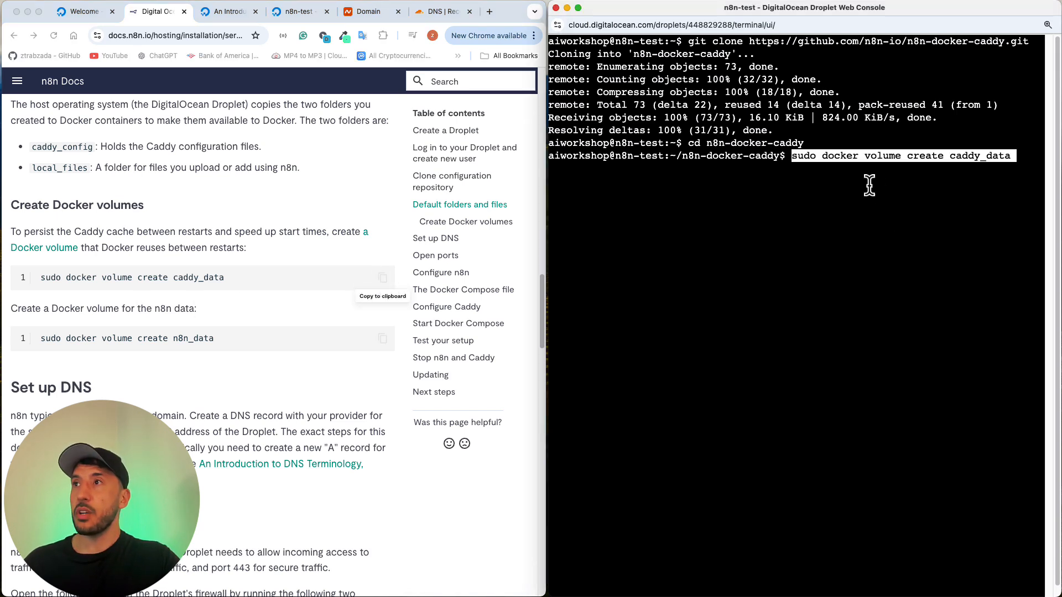
key("Return")
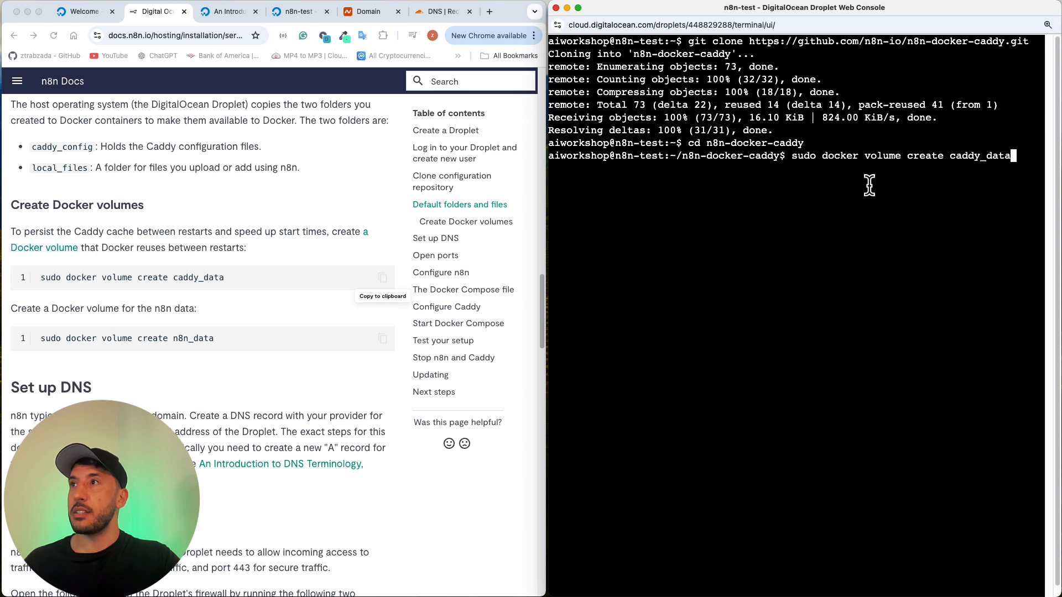
key("Return")
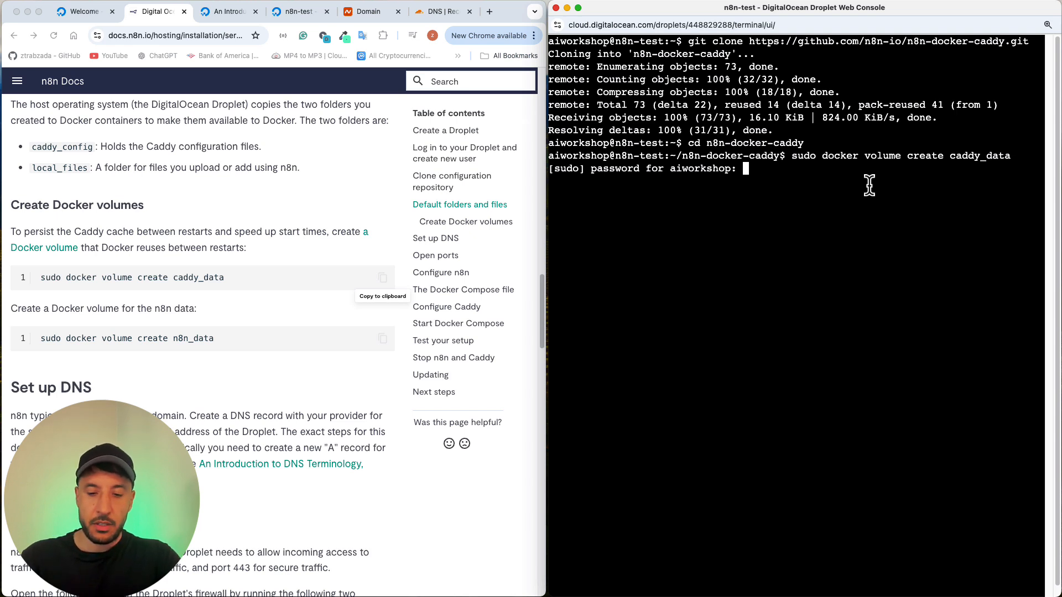
key("Return")
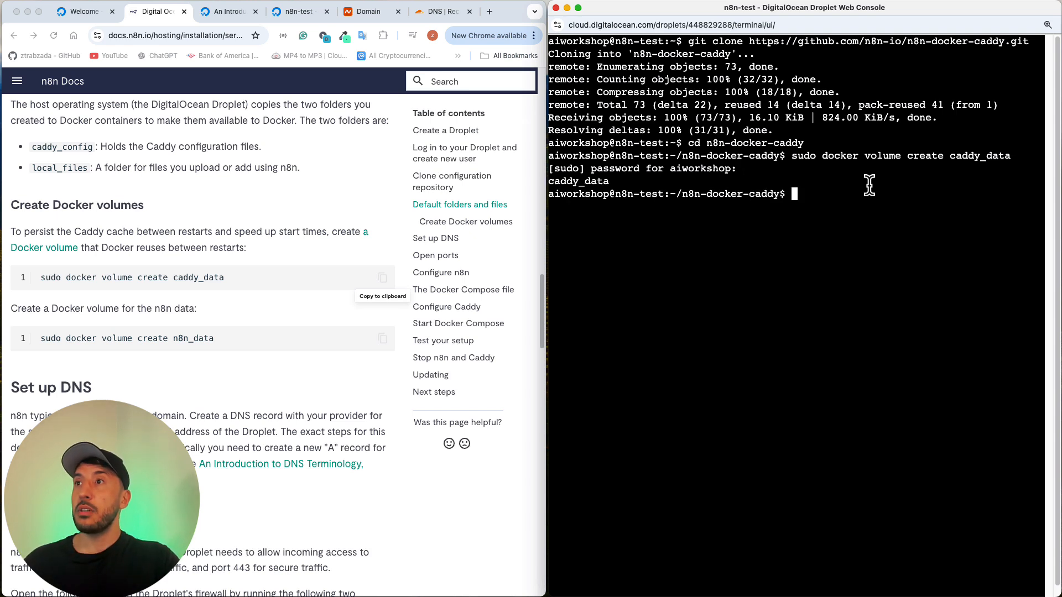
Step: Copy the sudo docker volume create n8n_data command from the n8n Docs and run it in the console
scroll(397, 299, "down", 2)
left_click(376, 308)
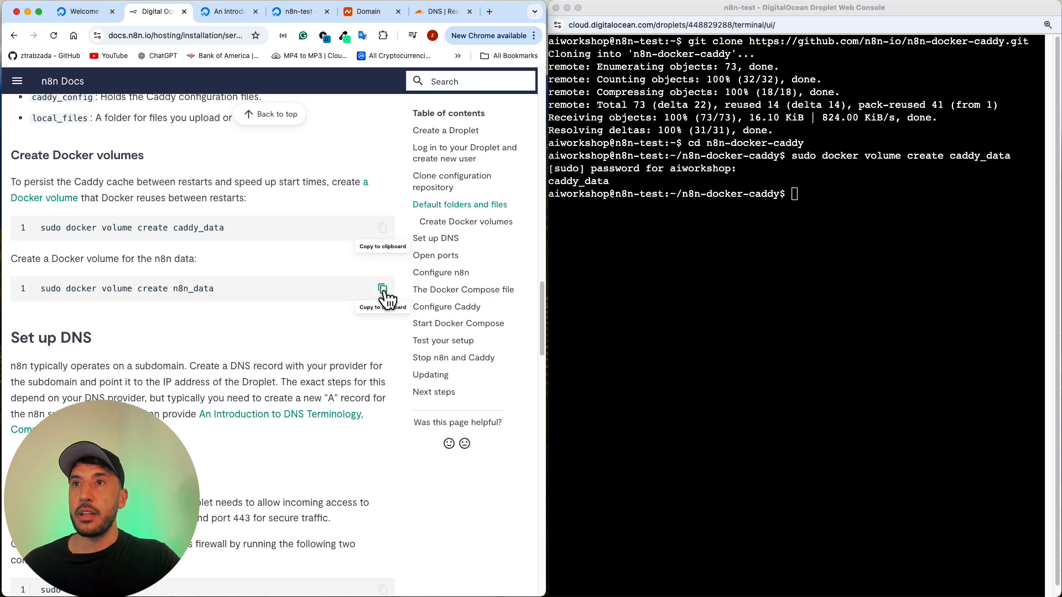
left_click(383, 288)
left_click(873, 210)
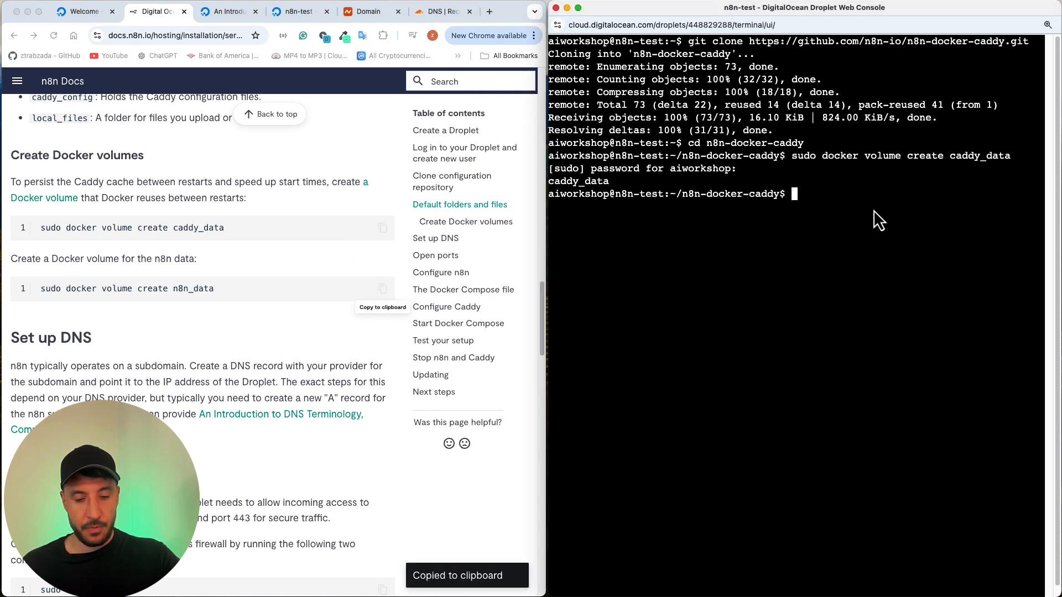
key("super+v")
key("Return")
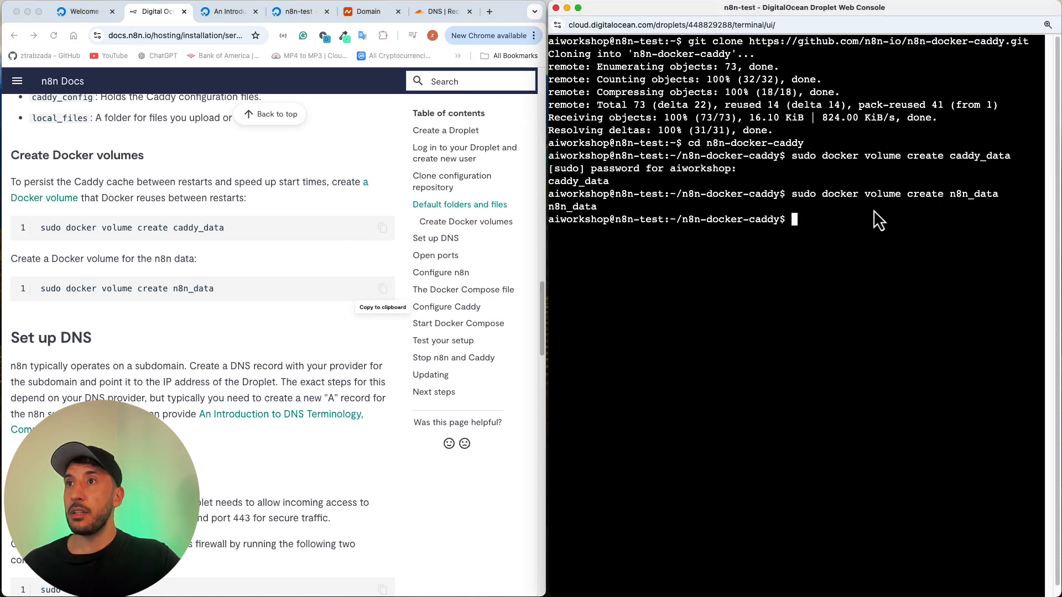
Step: Open the Droplet's firewall ports by running sudo ufw allow 80 and sudo ufw allow 443 from the n8n Docs as separate commands
scroll(95, 330, "down", 5)
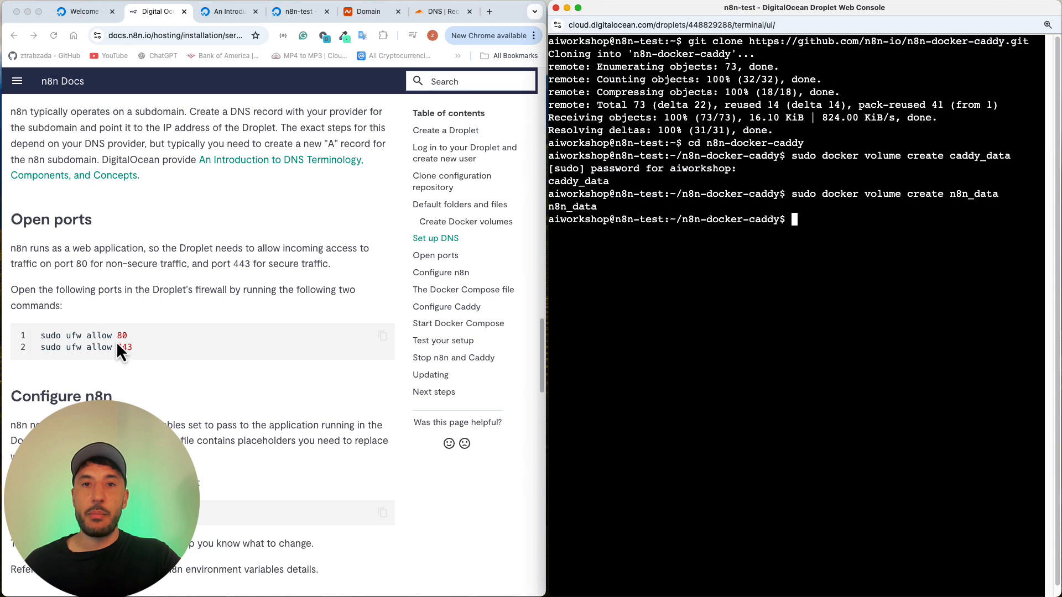
left_click(131, 340)
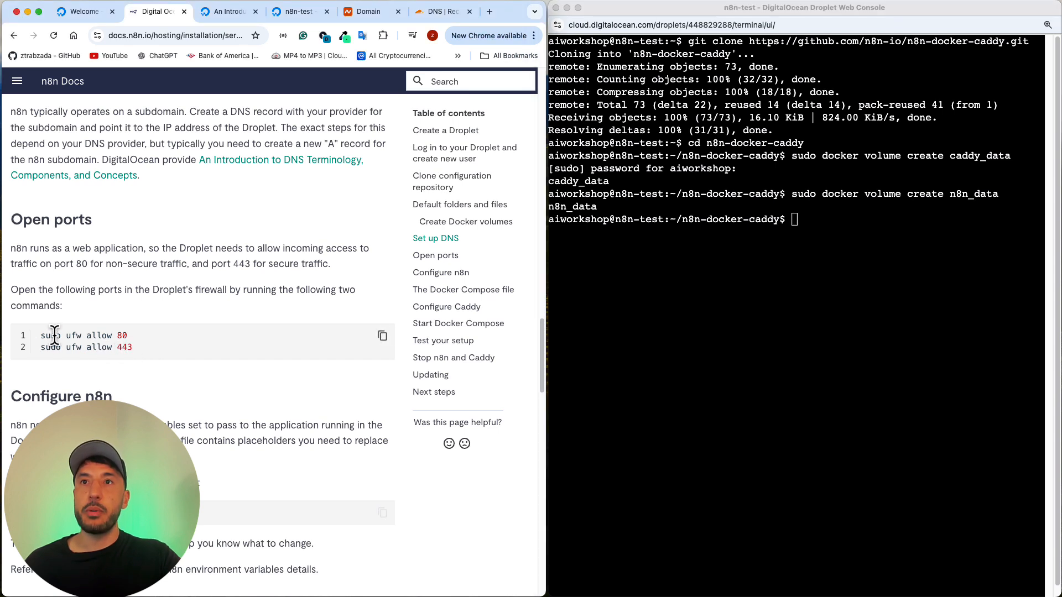
left_click(383, 337)
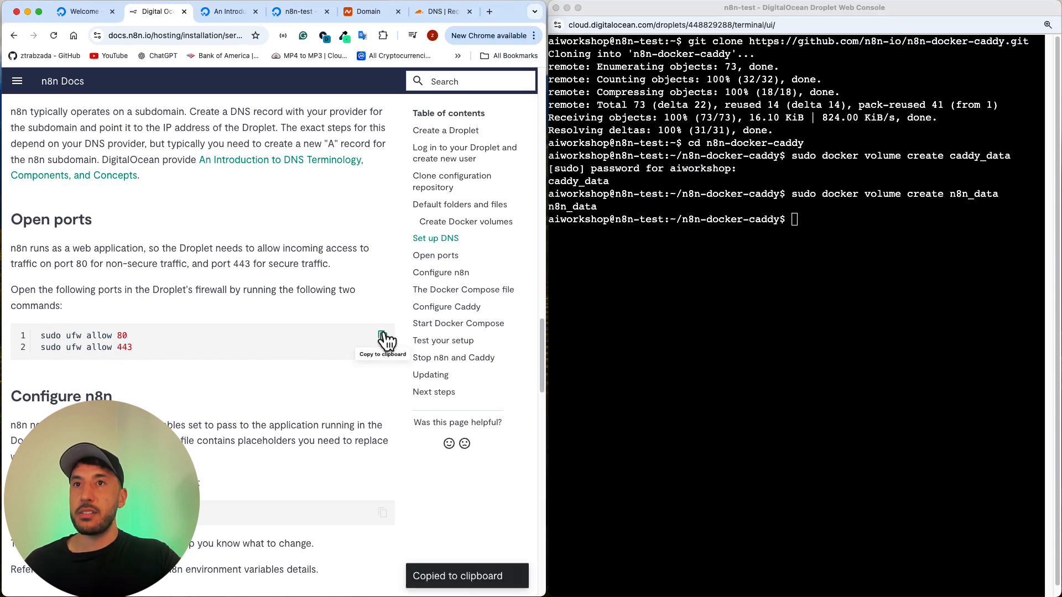
left_click(858, 231)
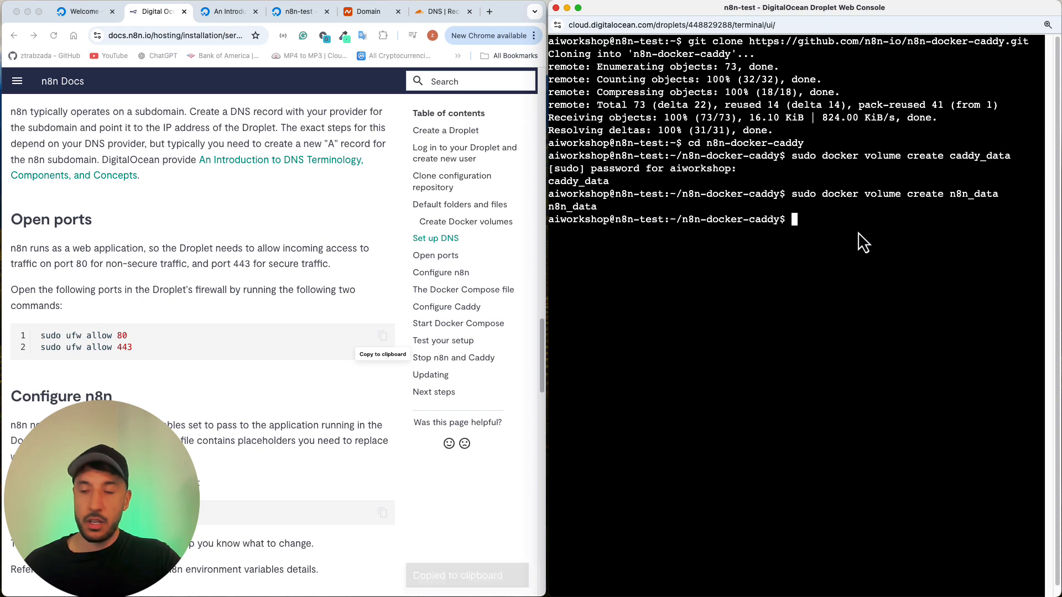
key("super+v")
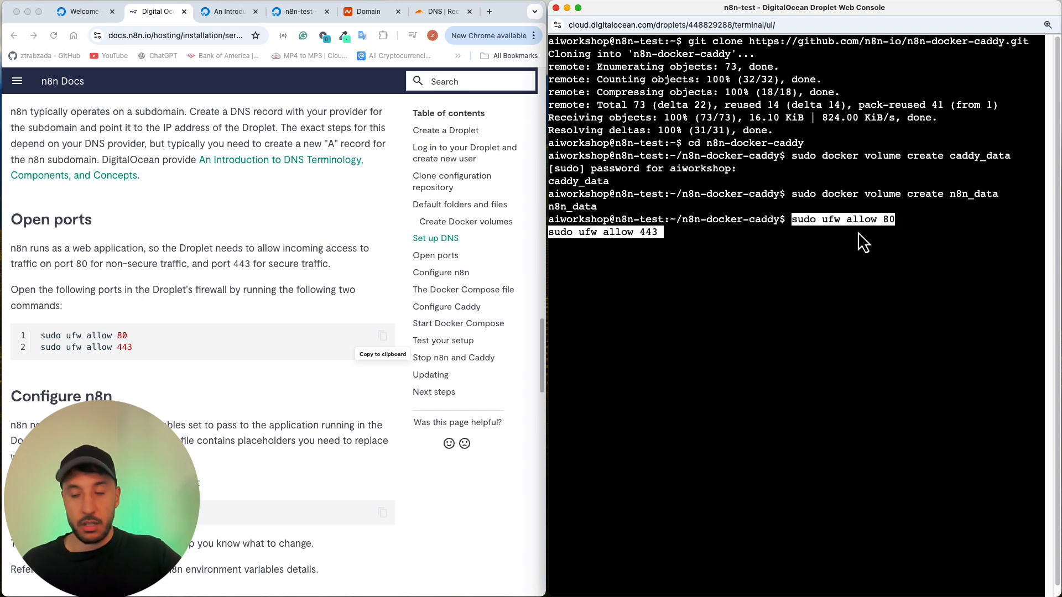
key("BackSpace")
key("BackSpace")
key("BackSpace")
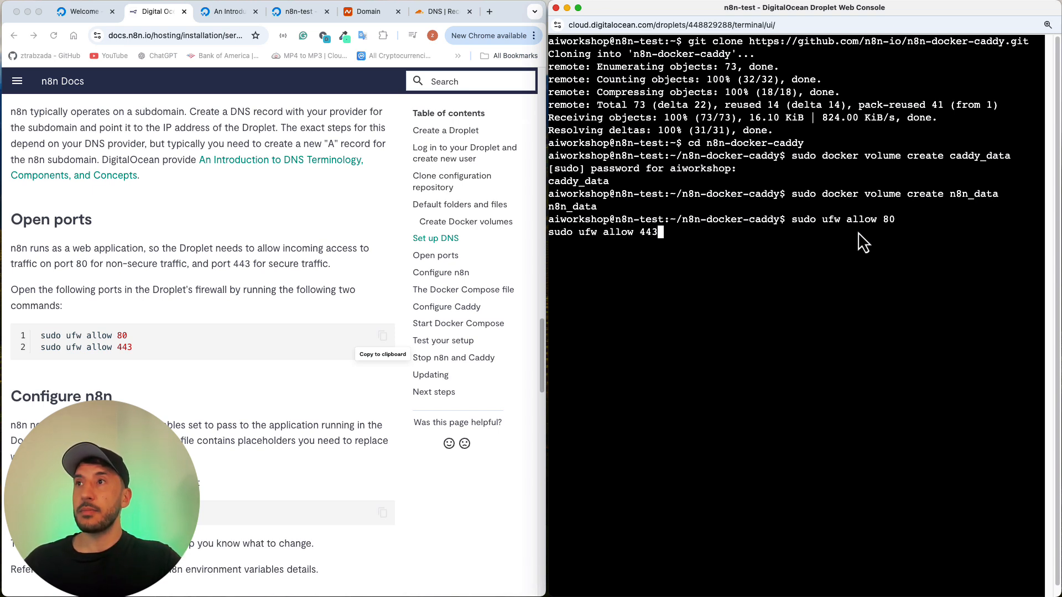
key("BackSpace")
key("BackSpace")
key("BackSpace")
key("BackSpace")
key("BackSpace")
key("BackSpace")
key("BackSpace")
key("BackSpace")
key("BackSpace")
key("BackSpace")
key("BackSpace")
key("BackSpace")
key("BackSpace")
key("BackSpace")
key("BackSpace")
key("BackSpace")
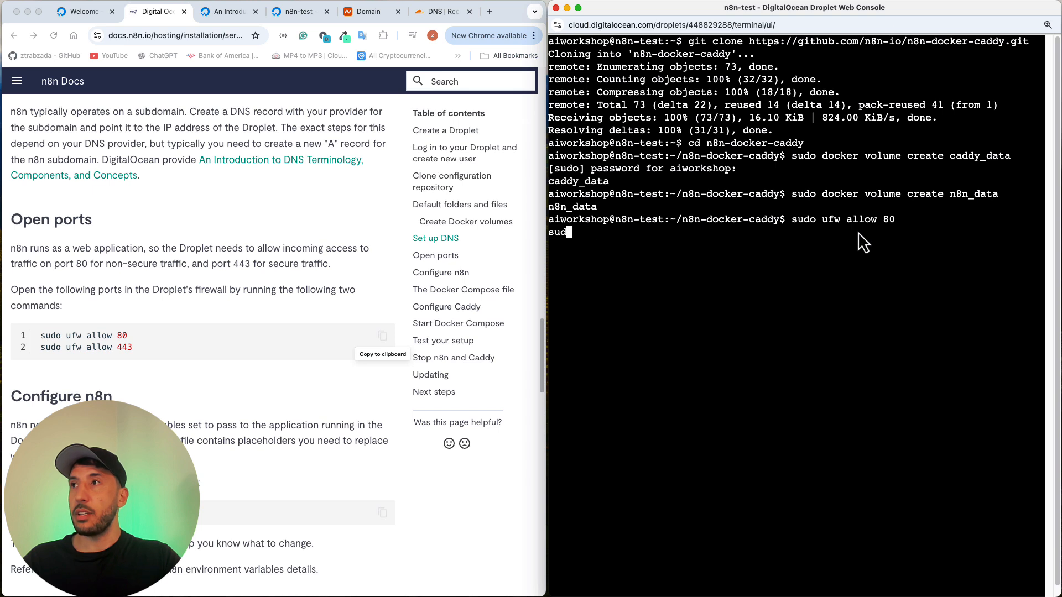
key("BackSpace")
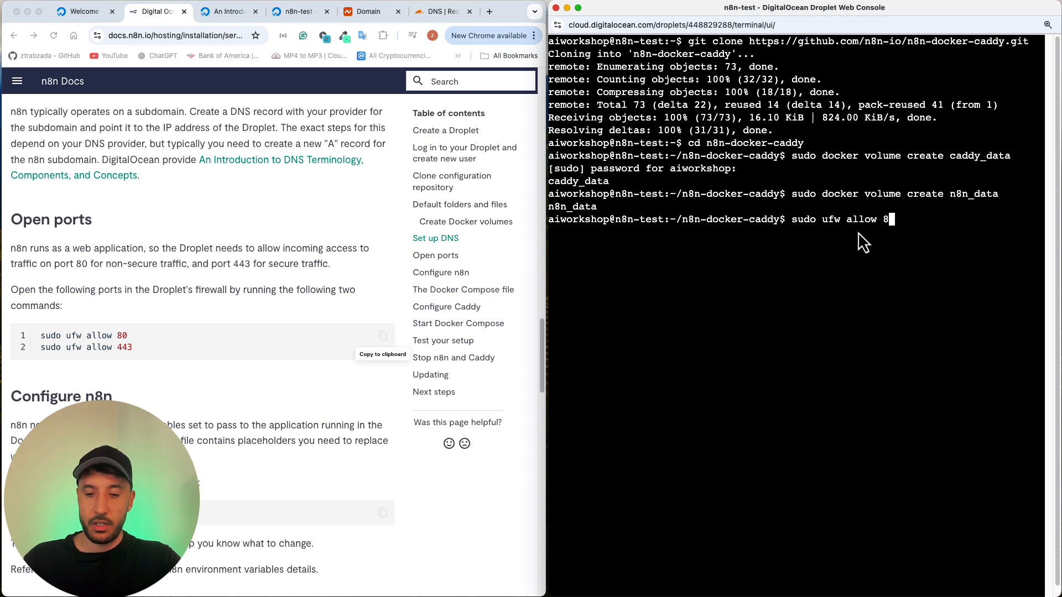
type("0-")
key("BackSpace")
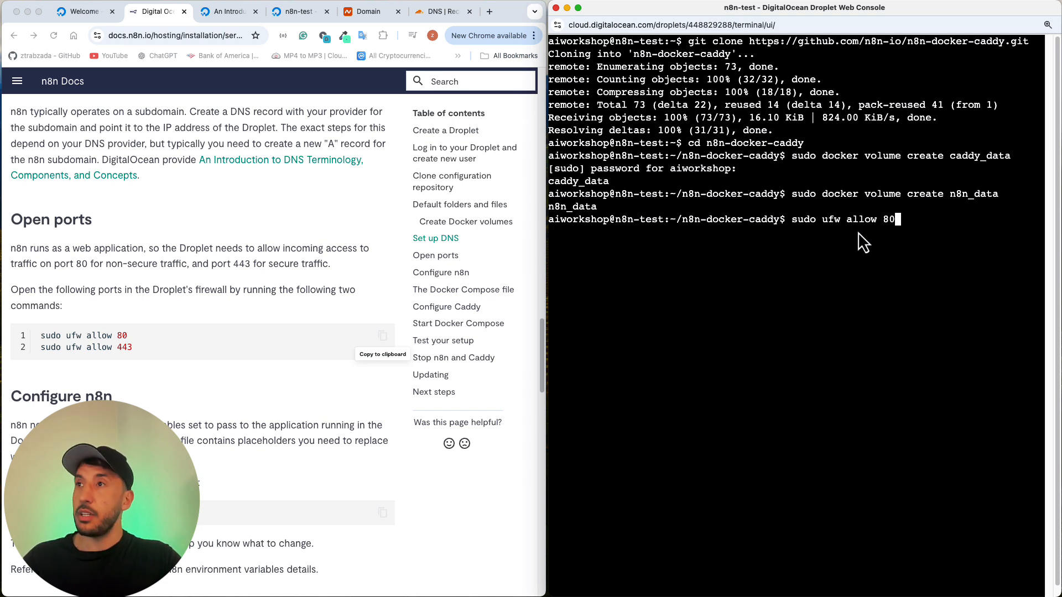
key("Return")
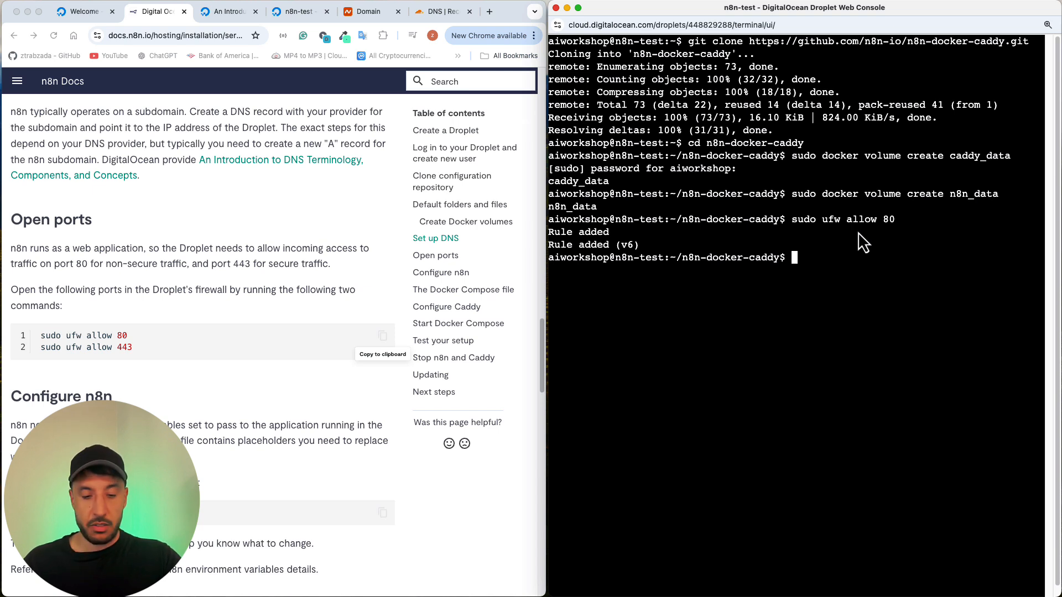
key("super+v")
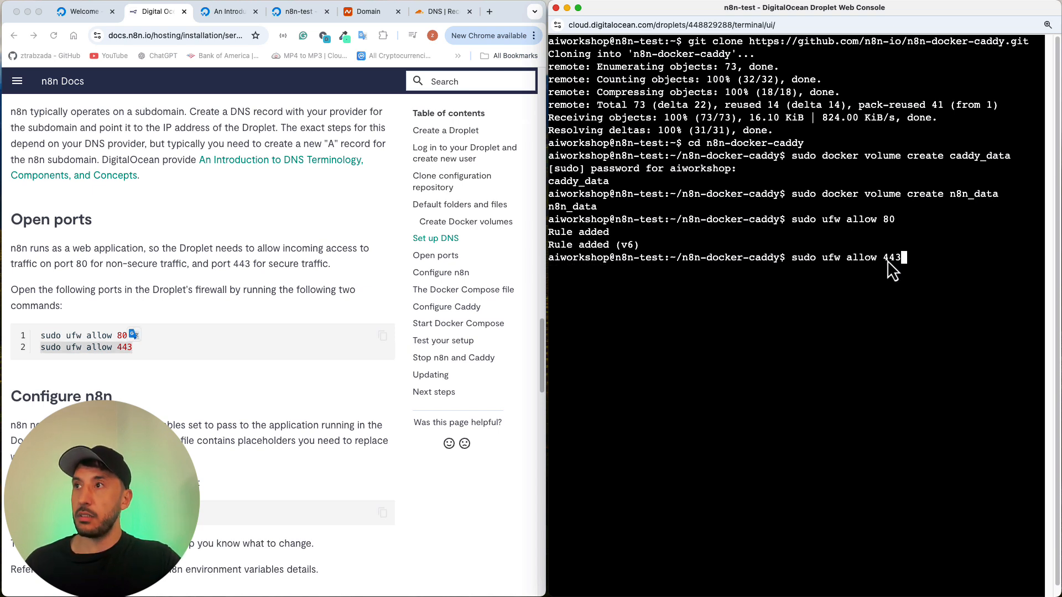
key("Return")
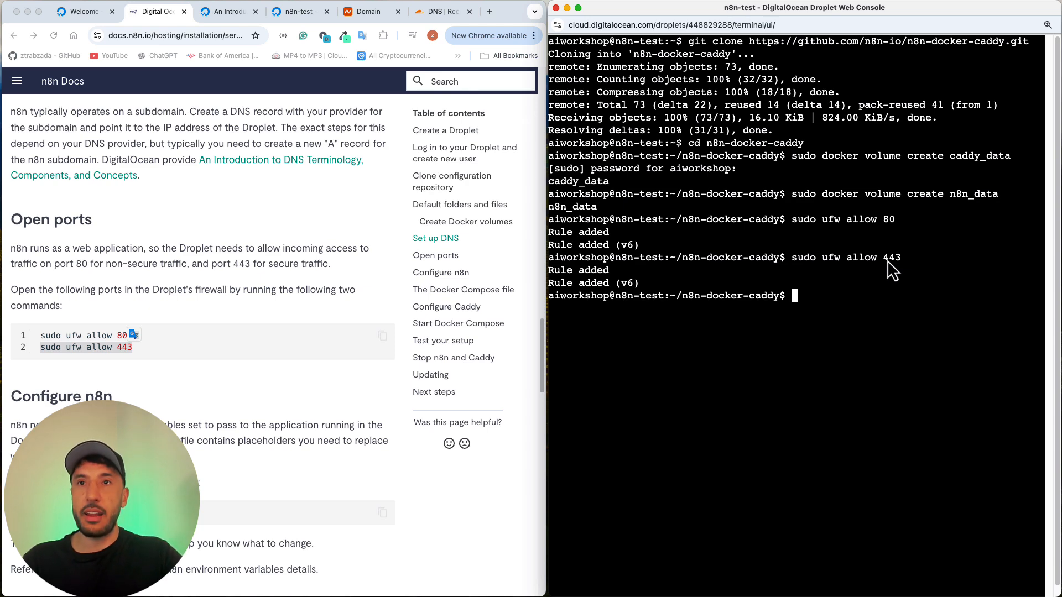
Step: Copy the nano .env command from the Configure n8n section of the docs and run it to open the file
scroll(208, 393, "down", 5)
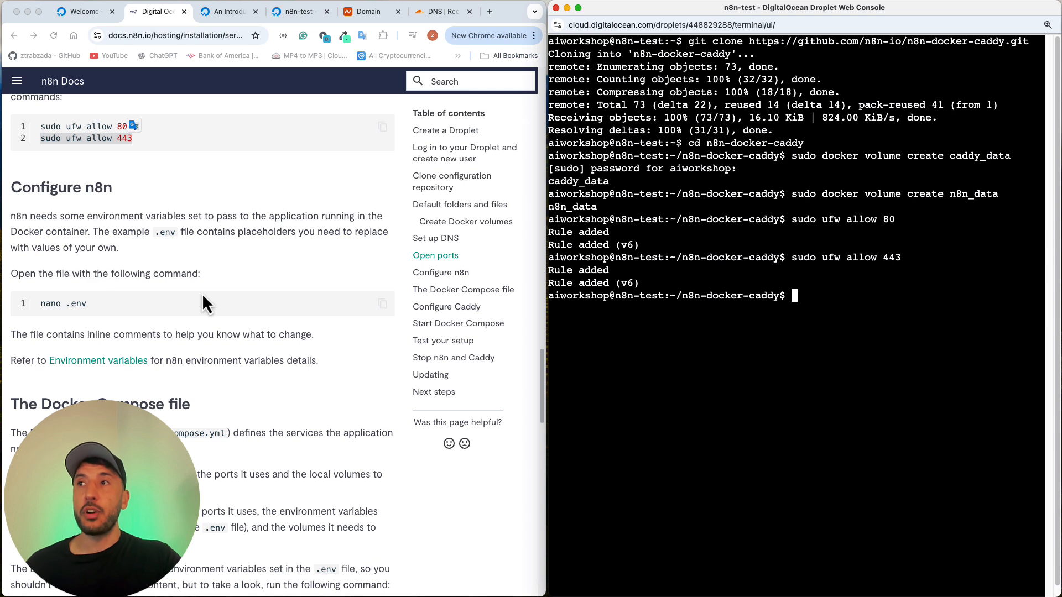
left_click(141, 323)
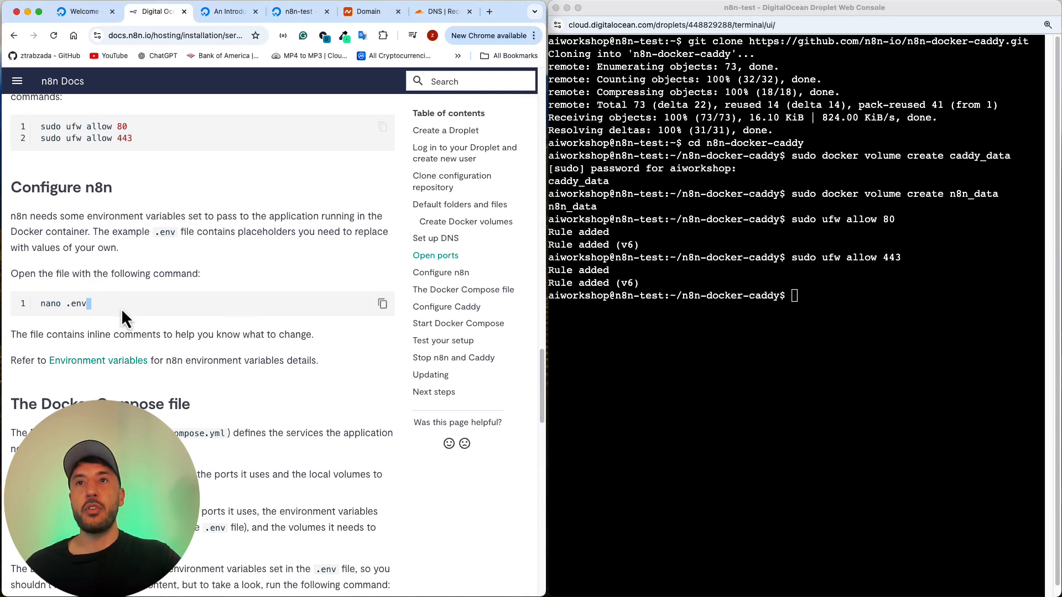
triple_click(121, 308)
left_click(390, 310)
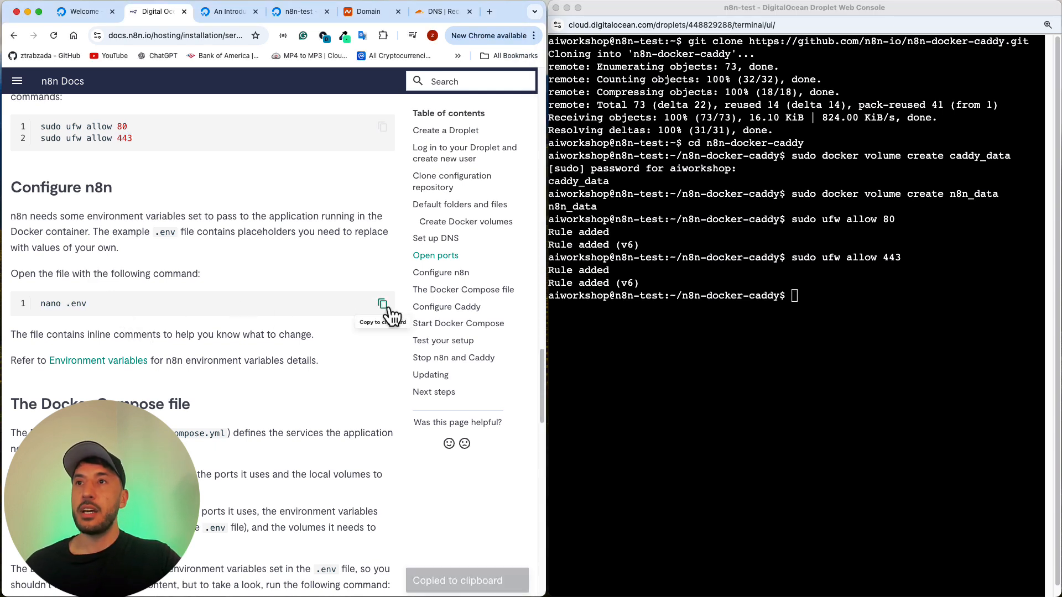
left_click(797, 298)
key("super+v")
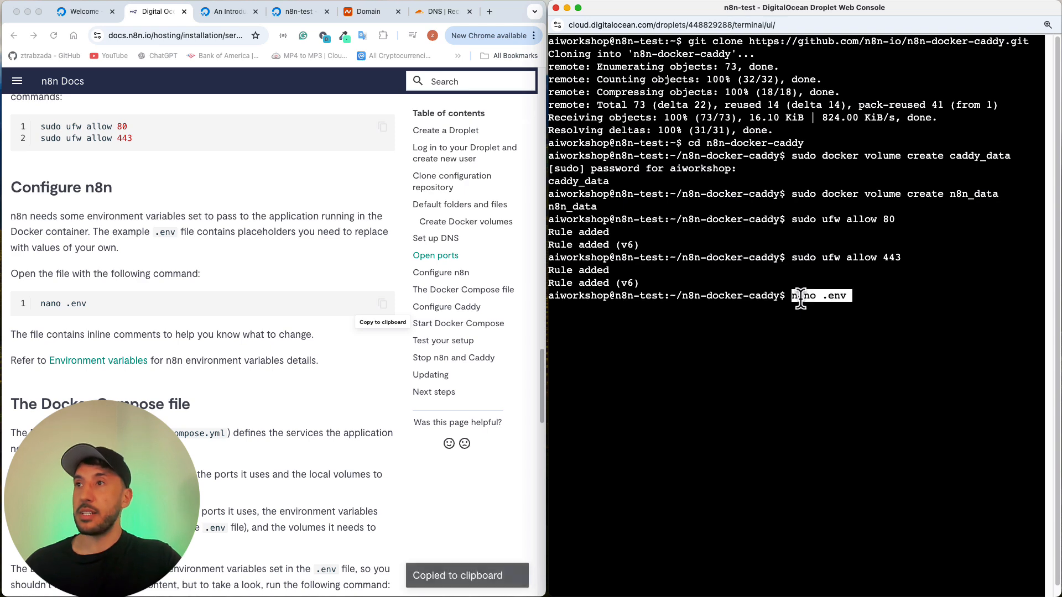
key("Return")
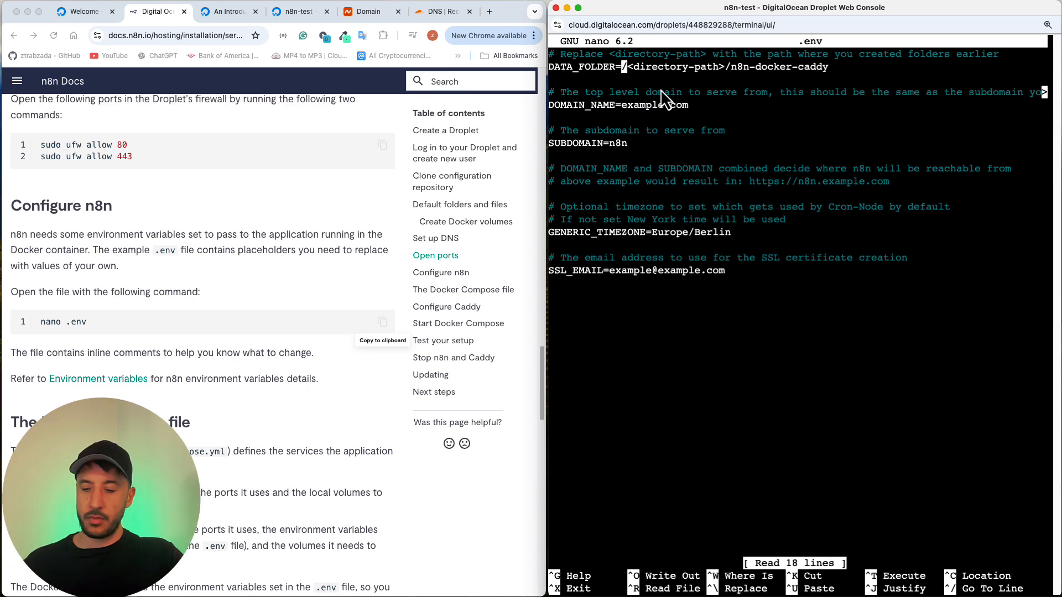
Step: Replace the <directory-path> placeholder in the .env file so that DATA_FOLDER is /home/aiworkshop/n8n-docker-caddy
key("Right")
key("Right")
key("Right")
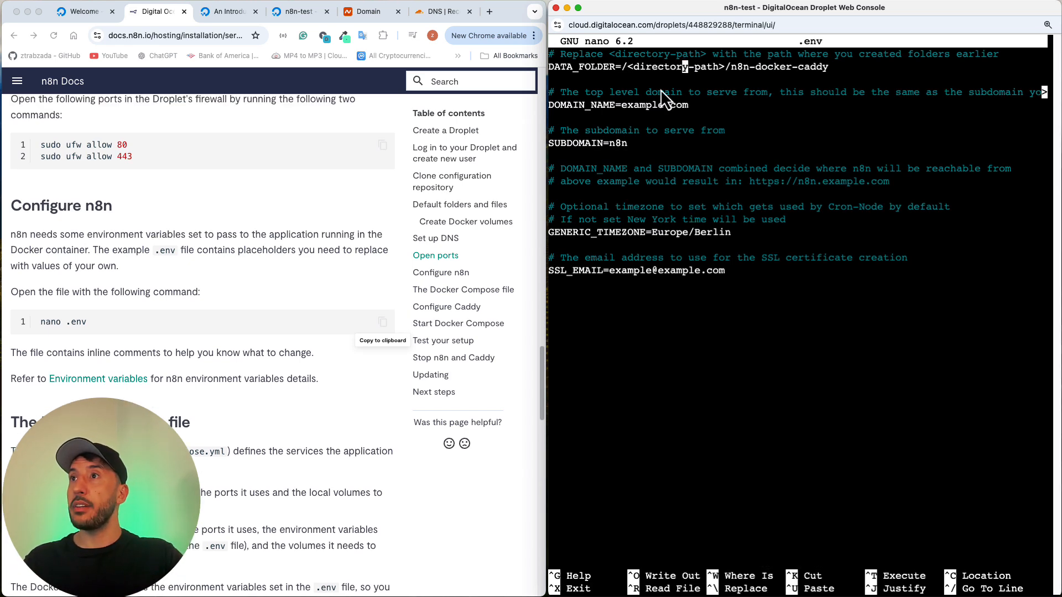
key("Right")
key("Right")
key("Right")
key("Right")
key("Right")
key("Right")
key("Right")
key("Right")
key("Right")
key("Right")
key("Right")
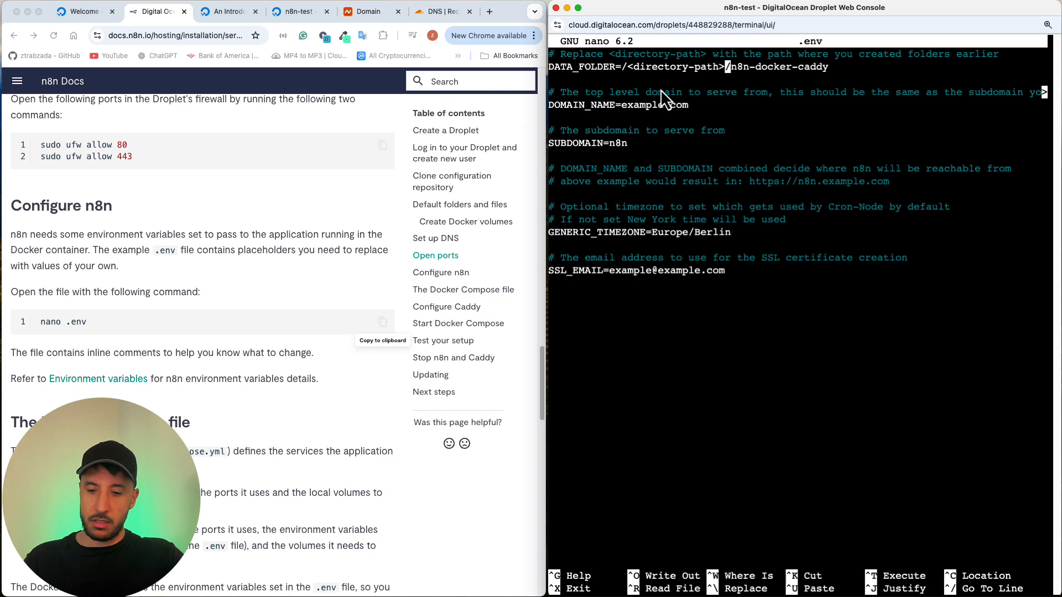
key("Left")
key("BackSpace")
key("Right")
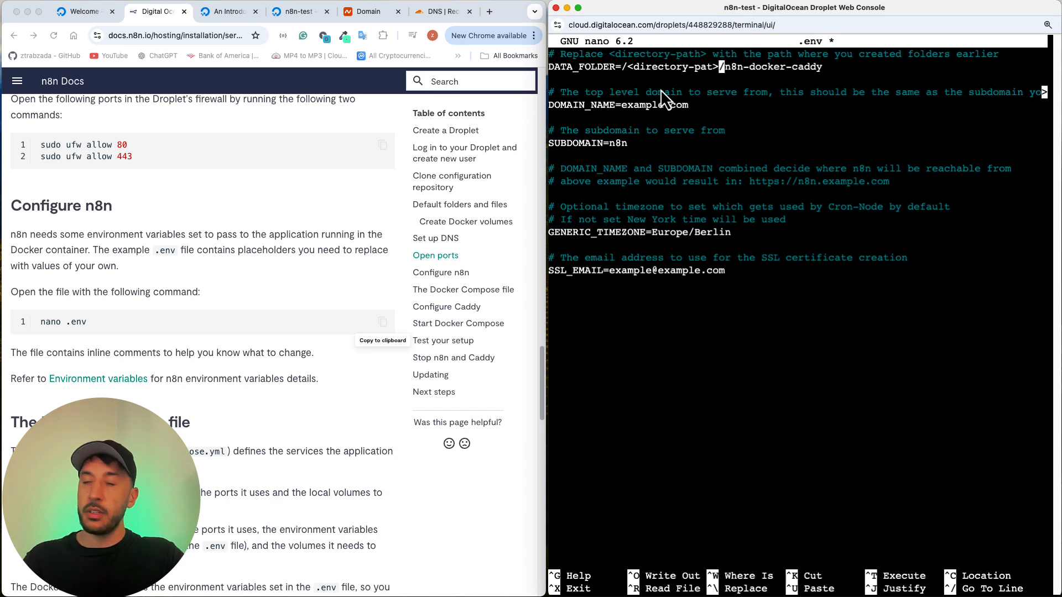
key("BackSpace")
key("BackSpace")
key("BackSpace")
key("BackSpace")
key("BackSpace")
key("BackSpace")
key("BackSpace")
key("BackSpace")
key("BackSpace")
key("BackSpace")
key("BackSpace")
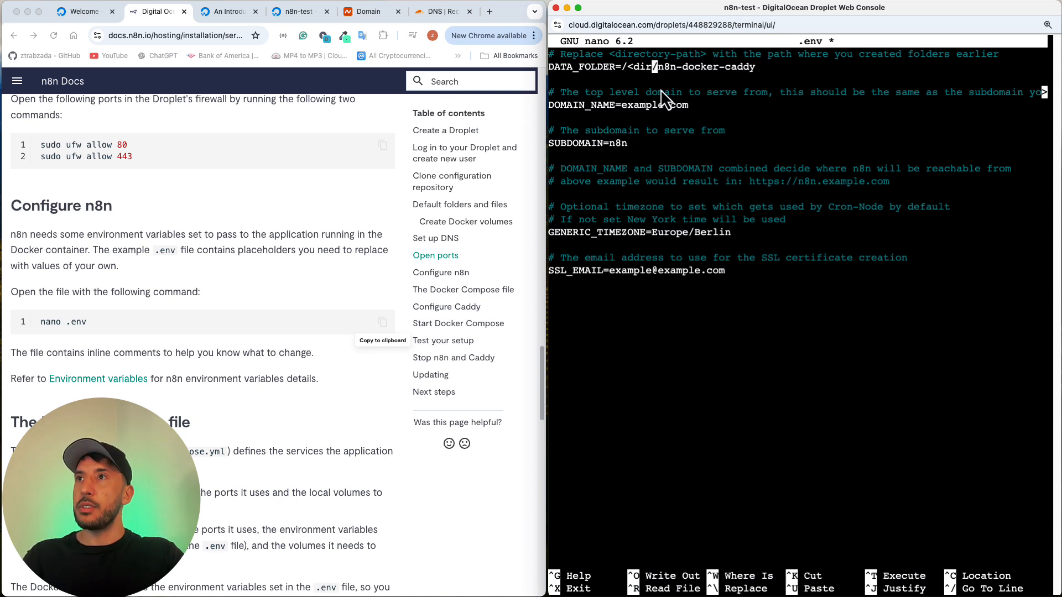
key("BackSpace")
key("BackSpace")
key("BackSpace")
key("BackSpace")
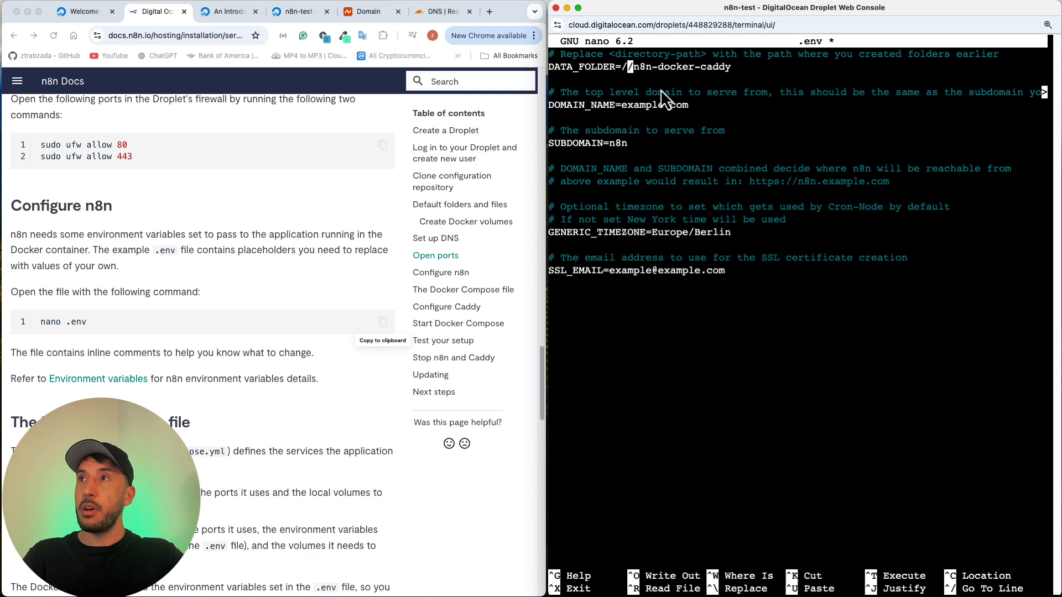
type("home/")
type("air")
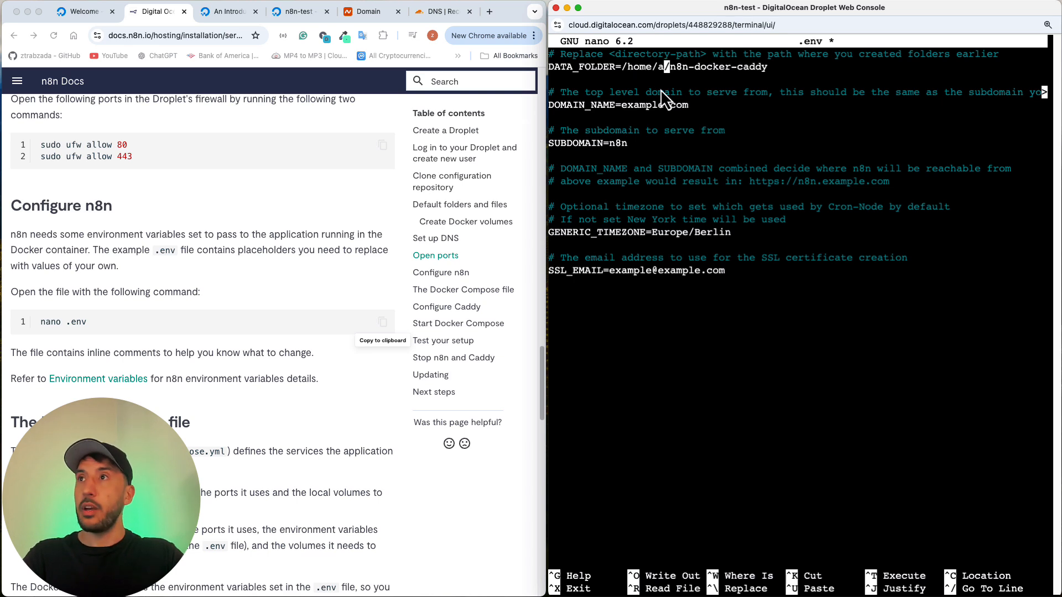
key("BackSpace")
type("workshop")
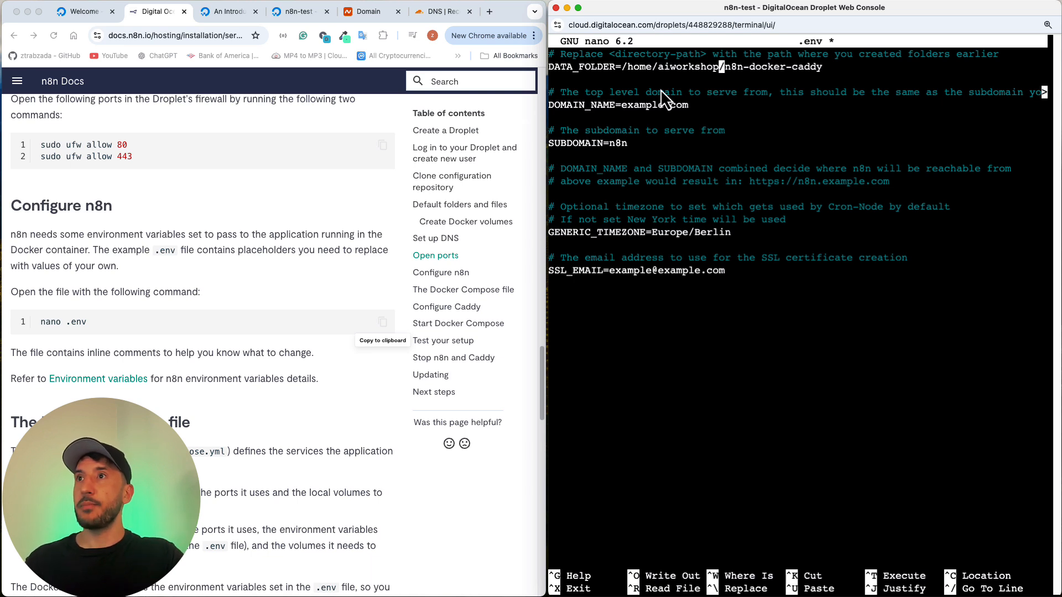
Step: Replace the example domain in the .env file so that DOMAIN_NAME is aiworkshop.online
key("Down")
key("Down")
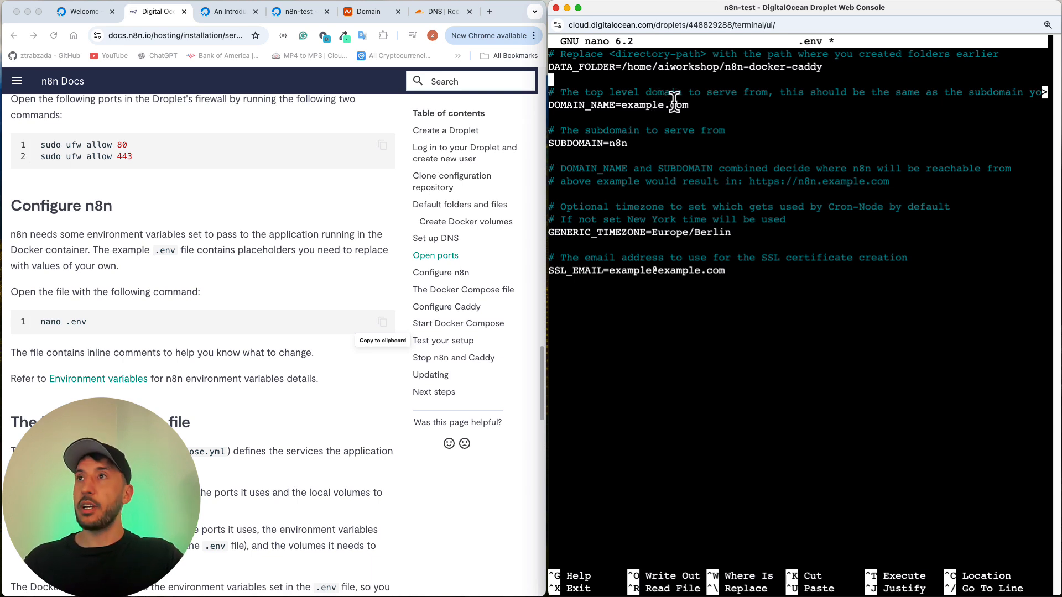
key("Down")
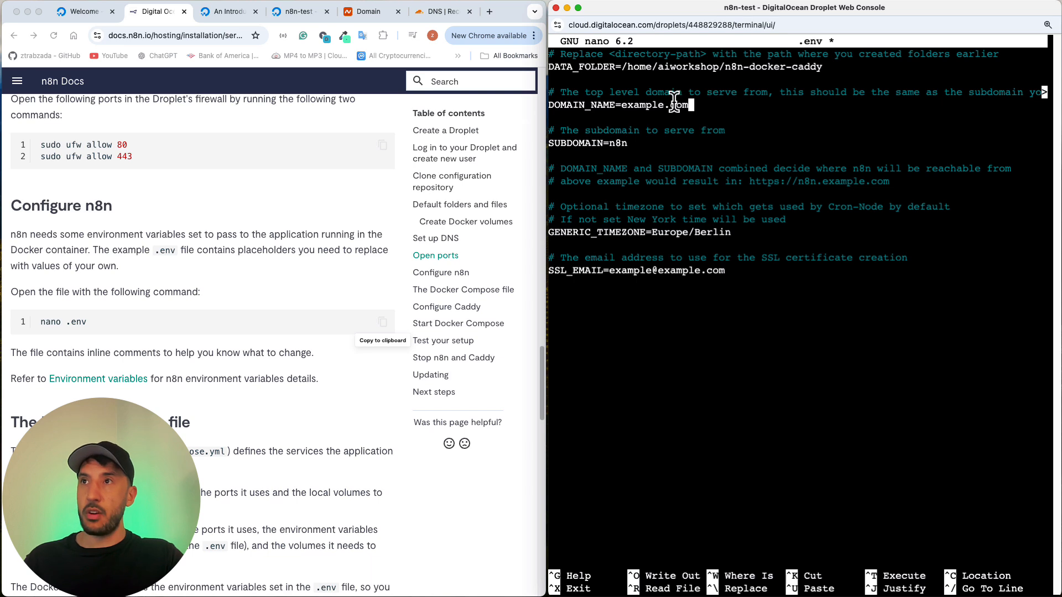
key("BackSpace")
key("BackSpace")
key("BackSpace")
key("BackSpace")
key("BackSpace")
key("BackSpace")
key("BackSpace")
key("BackSpace")
key("BackSpace")
key("BackSpace")
key("BackSpace")
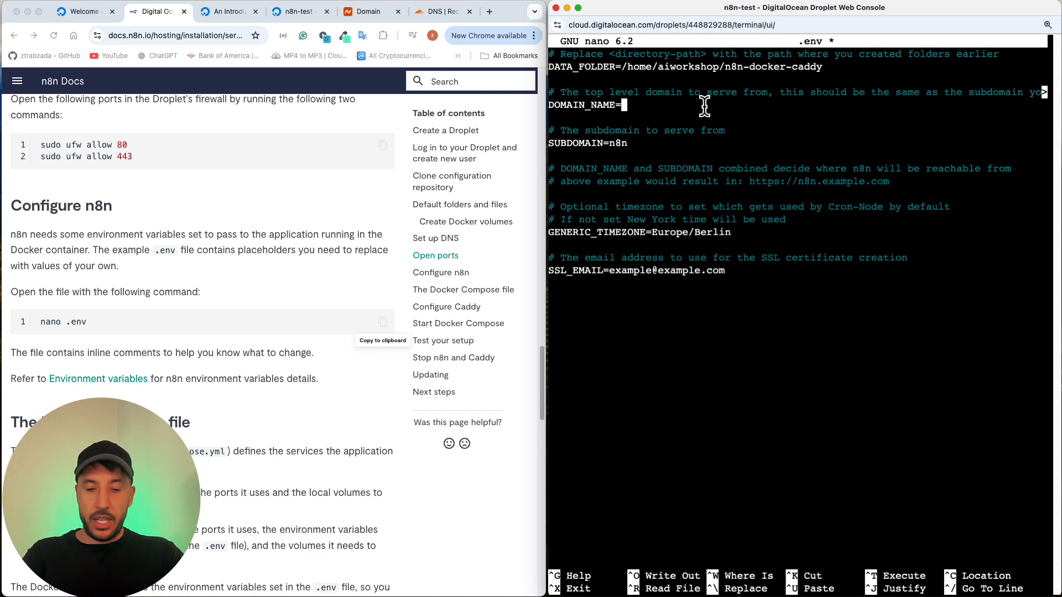
type("ai")
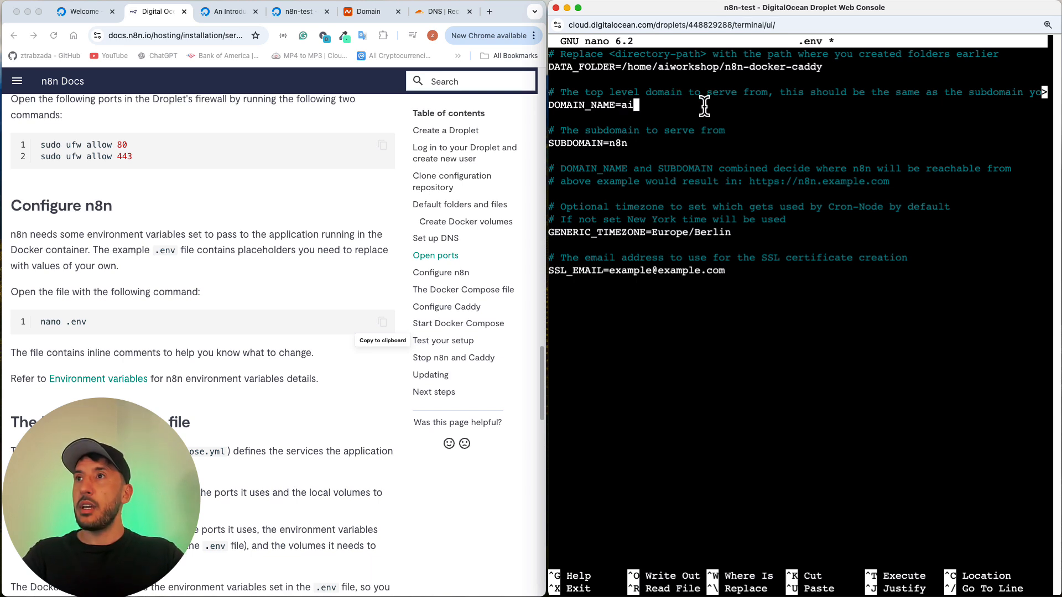
type("workshop.o")
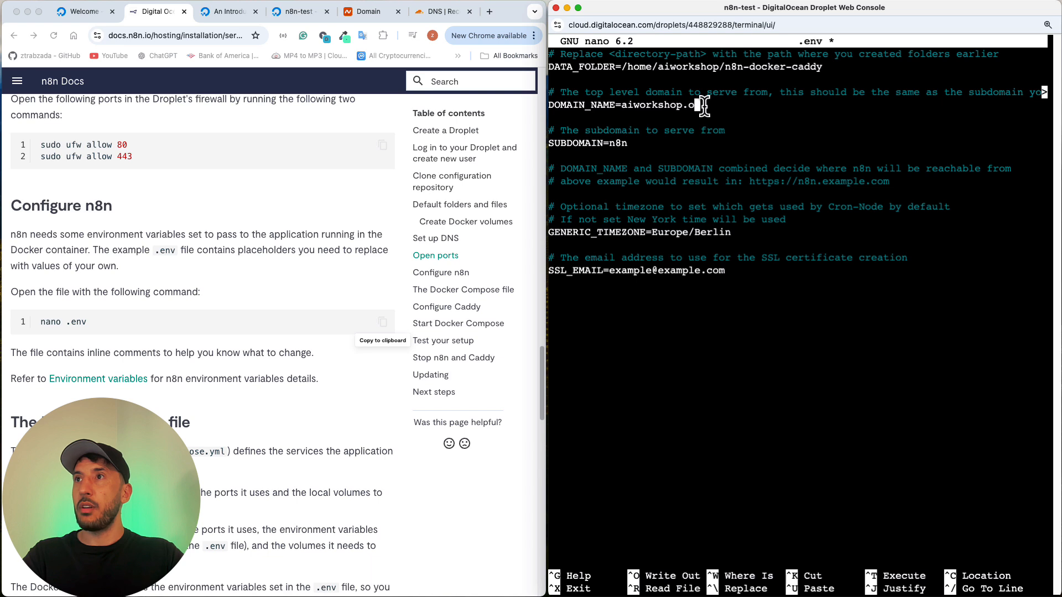
type("nline")
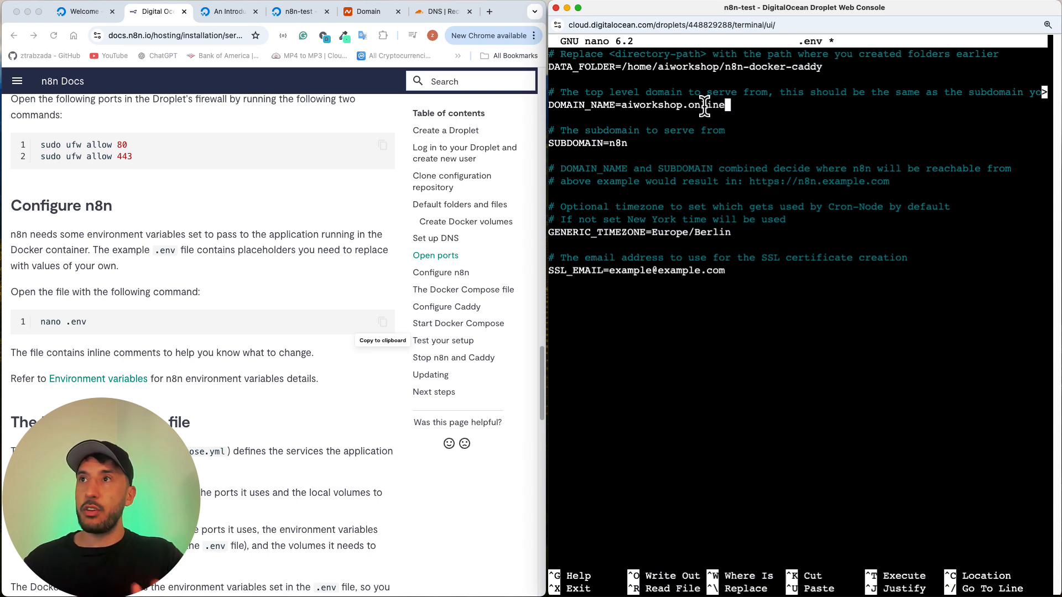
Step: Compare the SUBDOMAIN value in the .env file with the A record name in Cloudflare's DNS records for aiworkshop.online
key("Down")
key("Down")
key("Down")
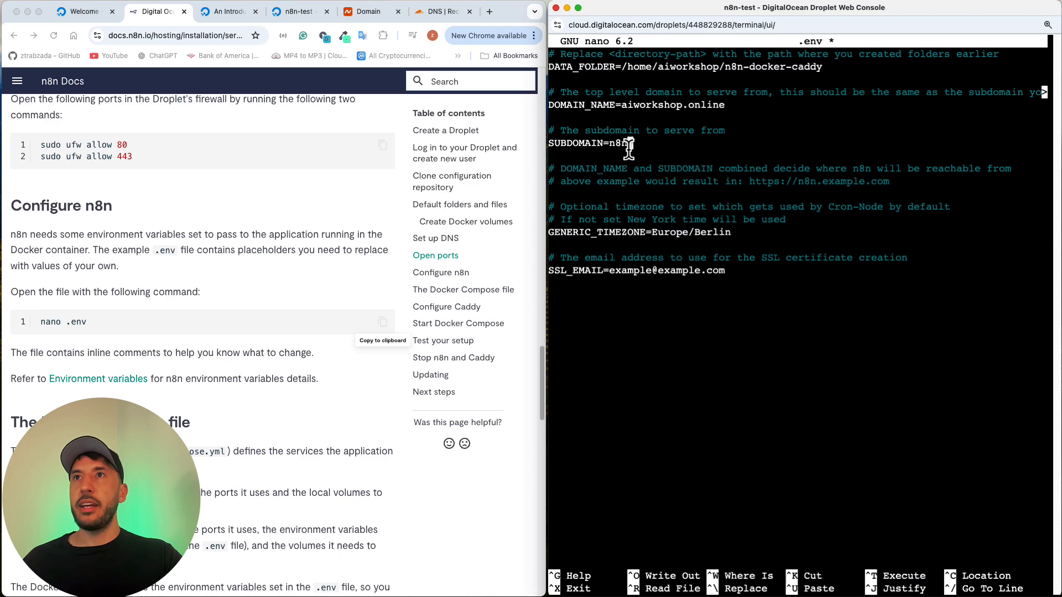
left_click(443, 11)
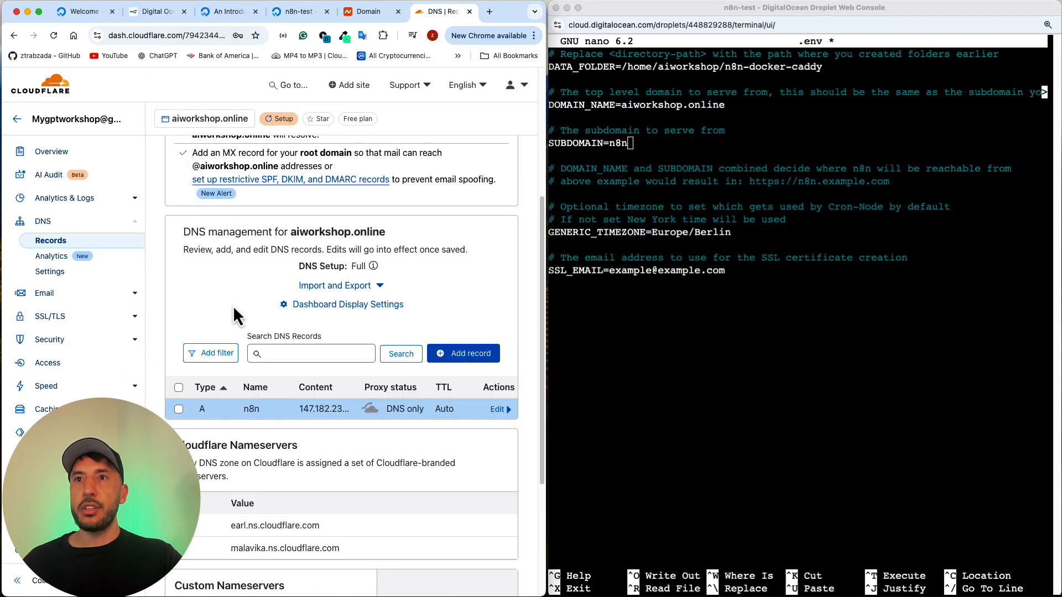
scroll(233, 370, "down", 1)
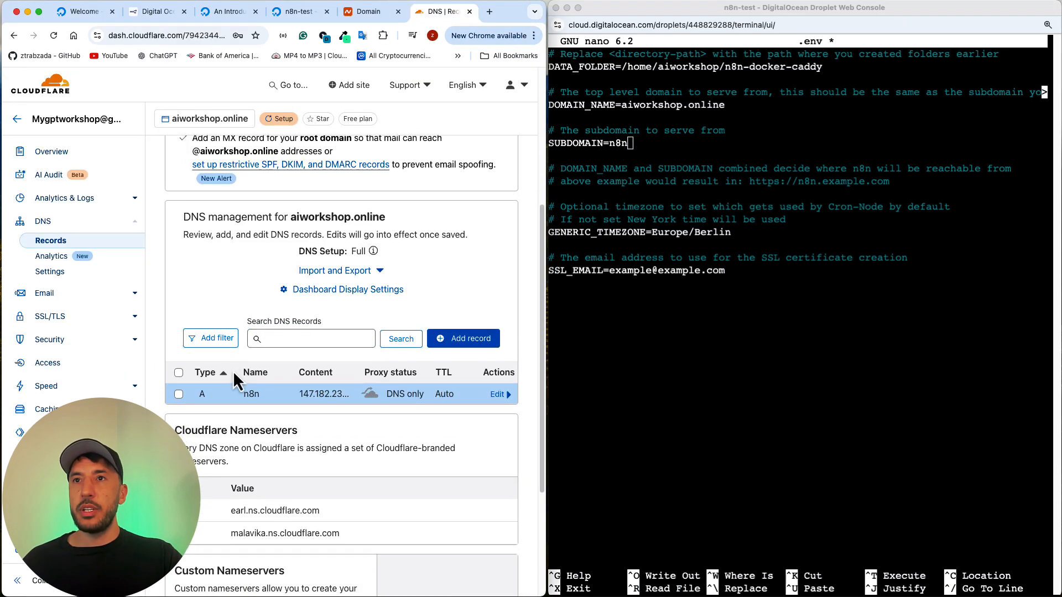
scroll(255, 406, "up", 1)
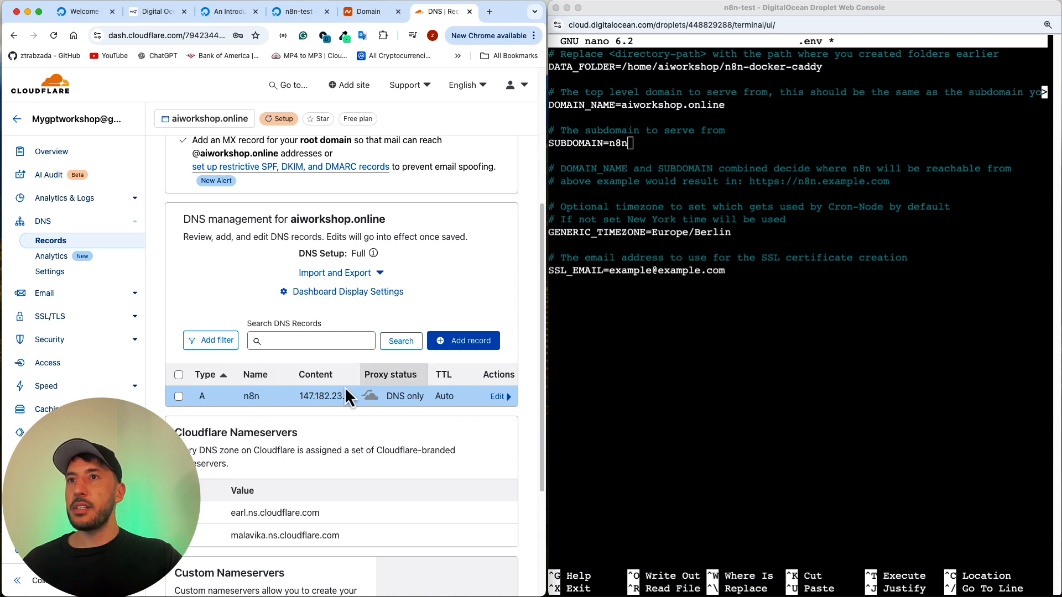
left_click(677, 142)
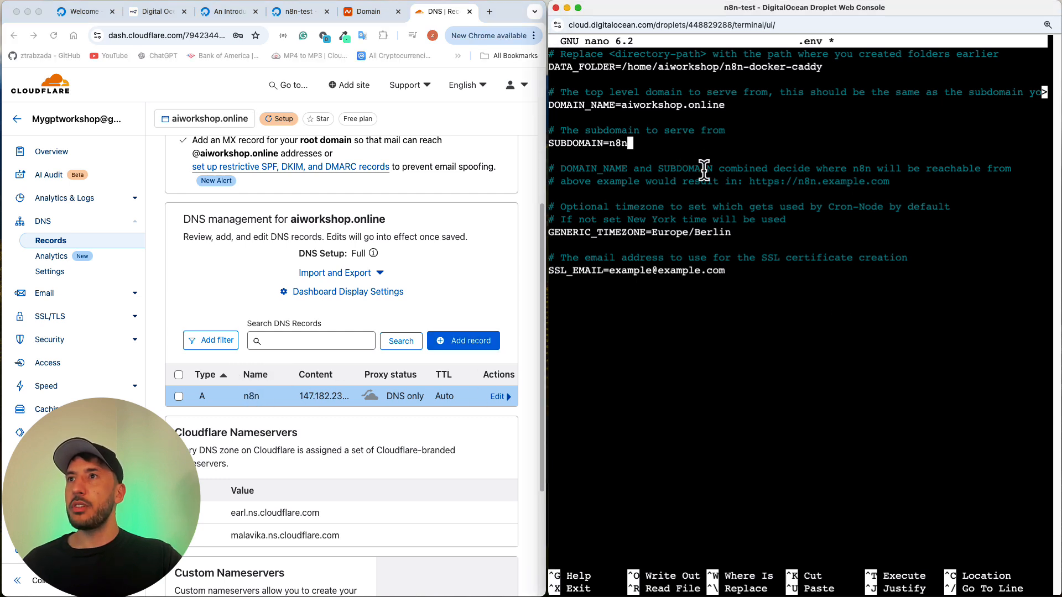
Step: Replace the default timezone in the .env file so that GENERIC_TIMEZONE is America/Los_Angeles
key("Down")
key("Down")
key("Down")
key("Down")
key("Down")
key("Down")
key("Down")
key("Down")
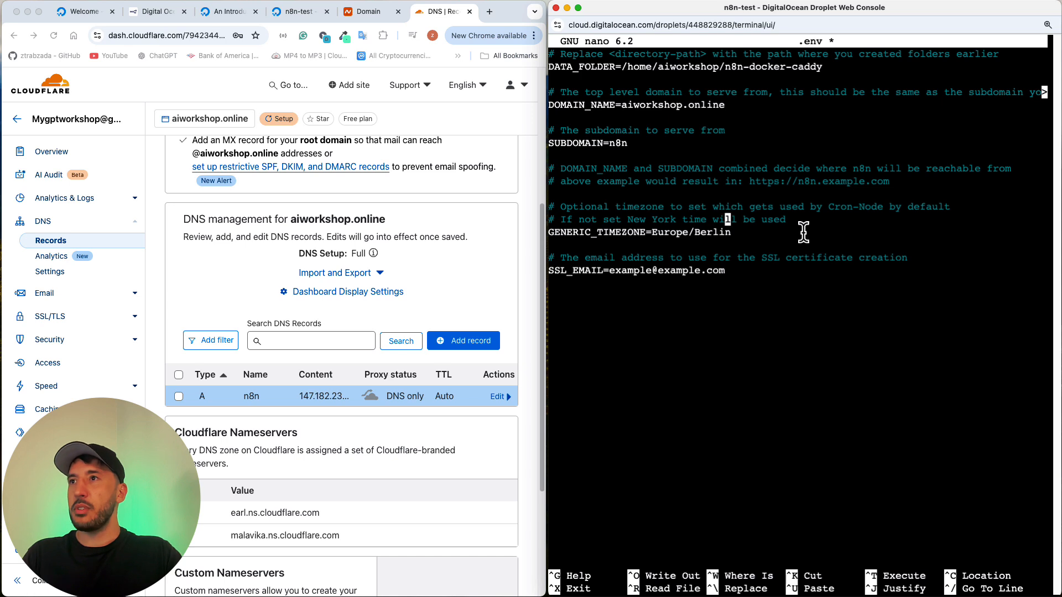
key("Left")
key("Left")
key("Left")
key("Left")
key("Left")
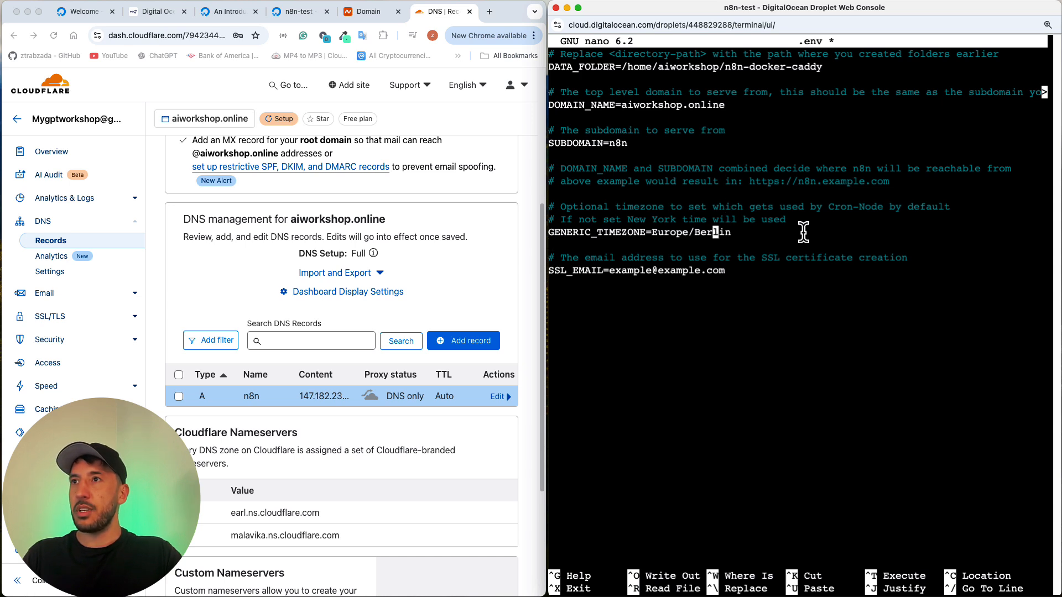
key("Right")
key("Right")
key("Right")
key("Right")
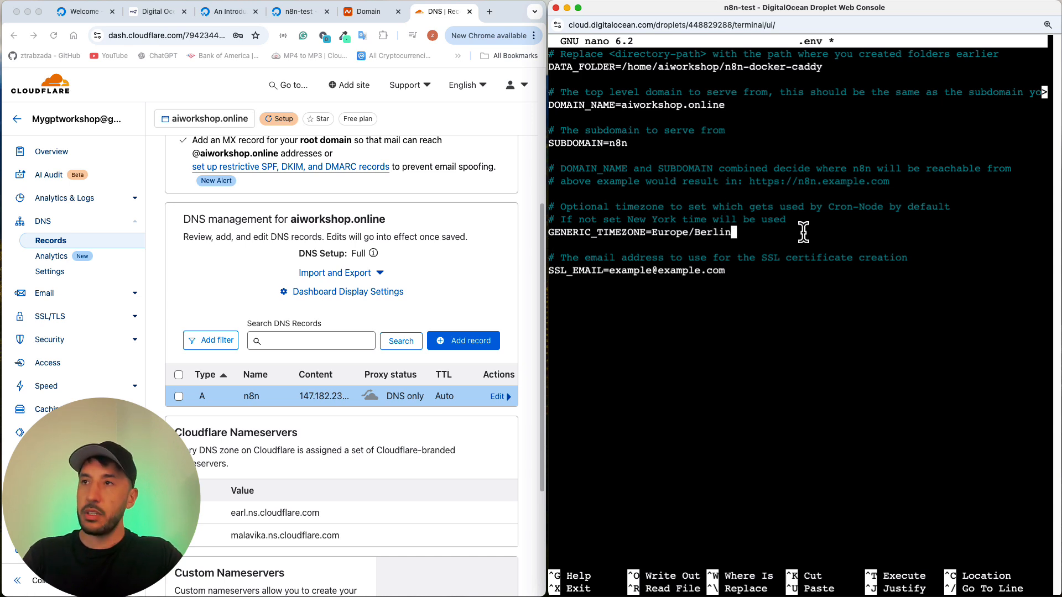
key("BackSpace")
key("BackSpace")
key("BackSpace")
key("BackSpace")
key("BackSpace")
key("BackSpace")
key("BackSpace")
key("BackSpace")
key("BackSpace")
key("BackSpace")
key("BackSpace")
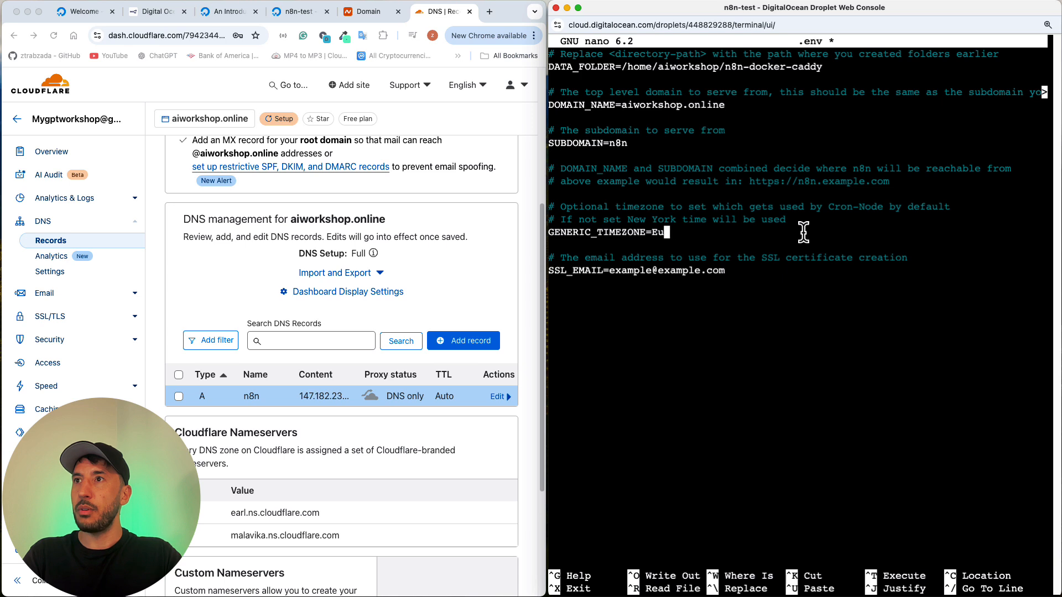
key("BackSpace")
key("BackSpace")
type("A,")
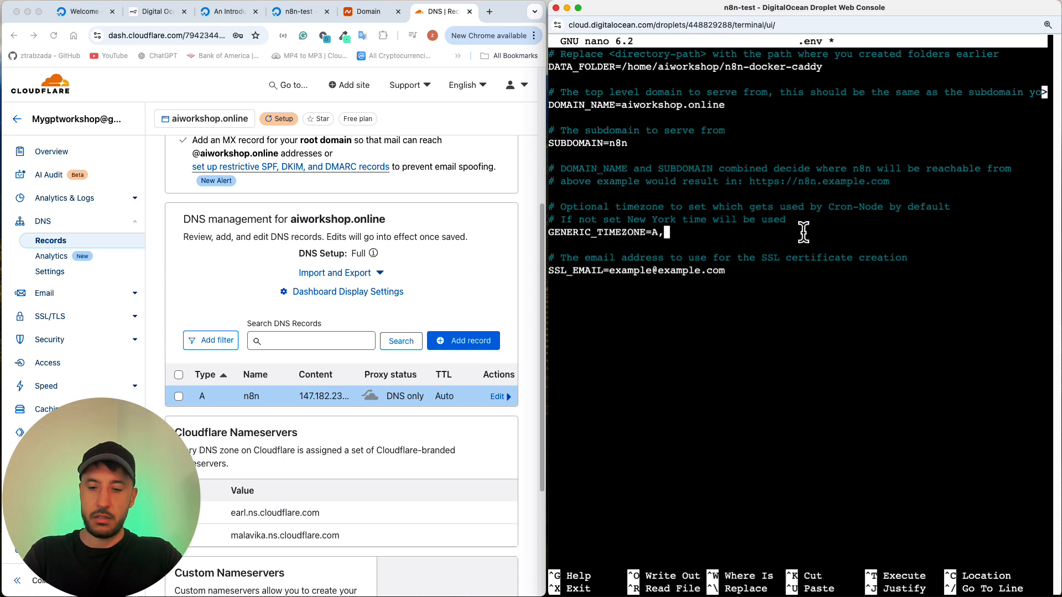
key("BackSpace")
type("merica")
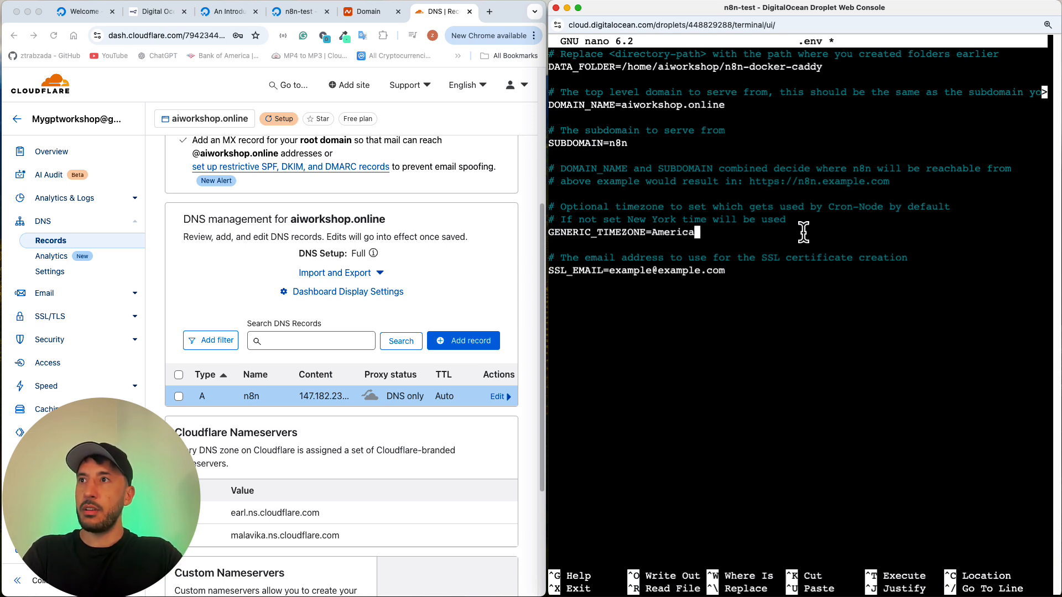
type("/lo")
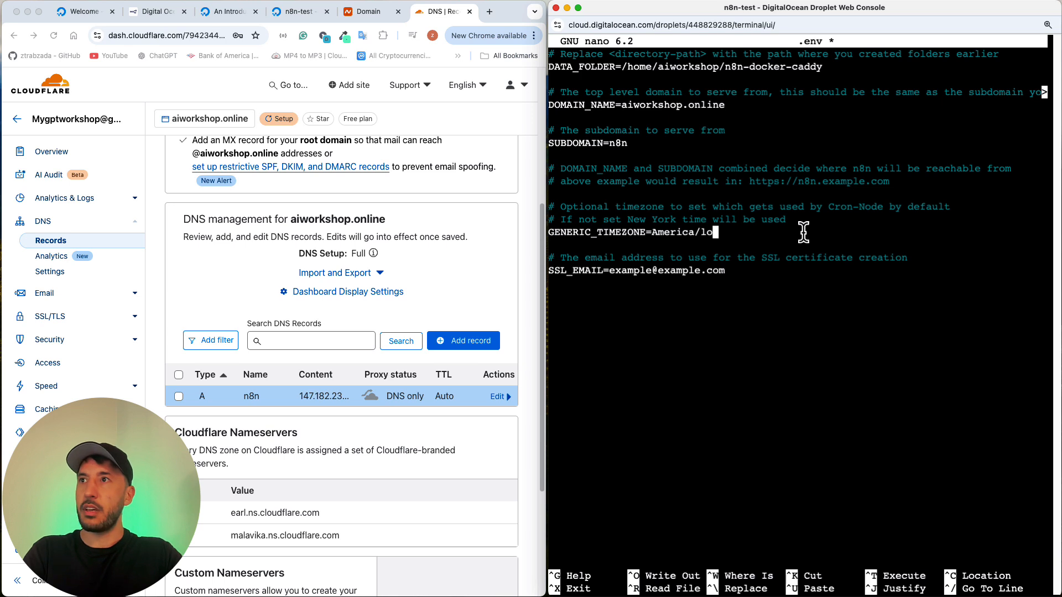
type("s_")
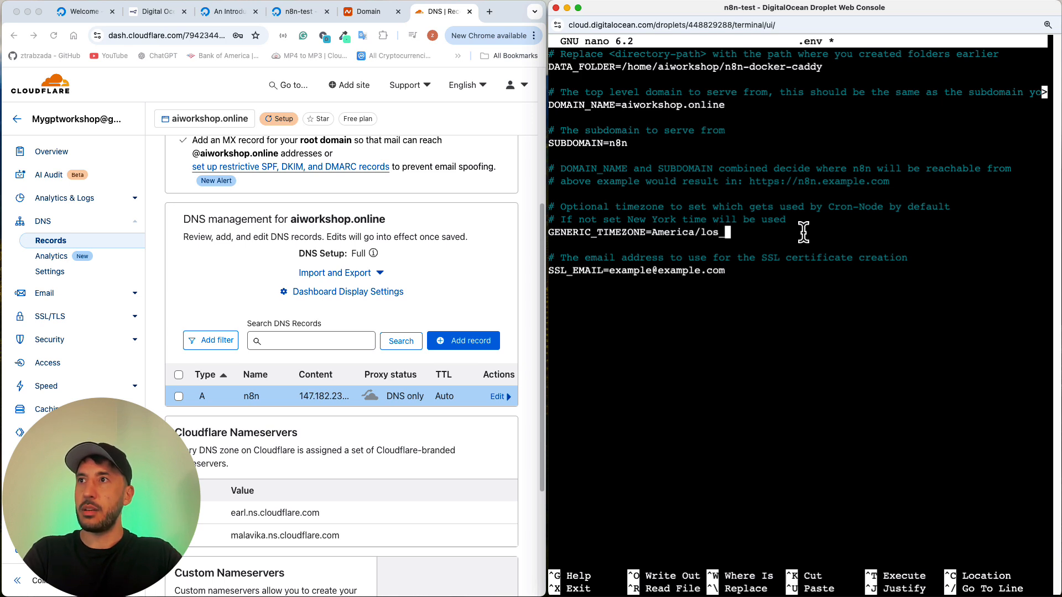
type("angeles")
key("BackSpace")
key("BackSpace")
key("BackSpace")
key("BackSpace")
key("BackSpace")
key("BackSpace")
key("BackSpace")
key("BackSpace")
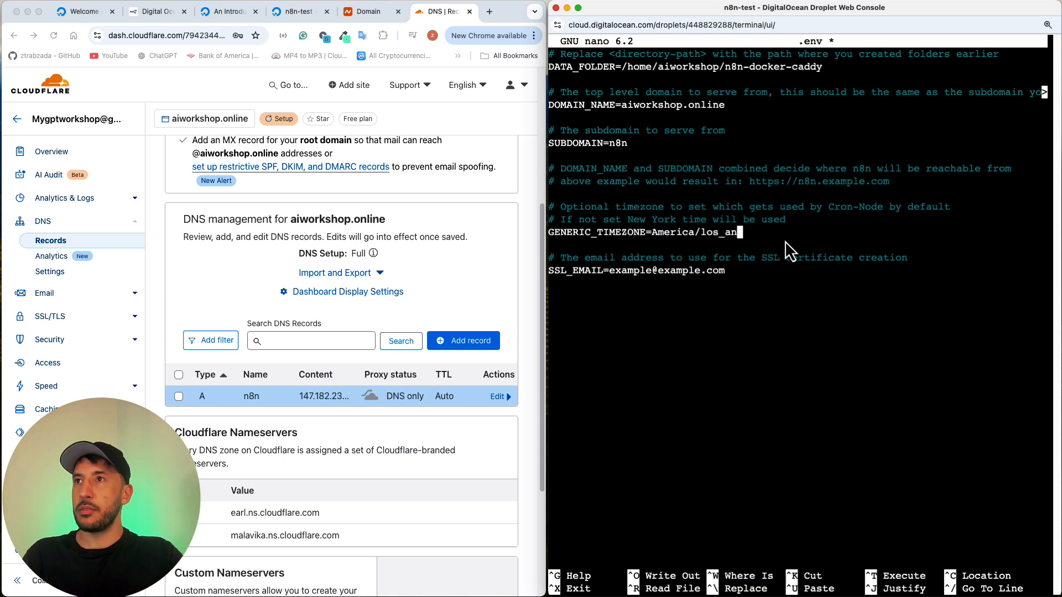
key("BackSpace")
key("BackSpace")
key("BackSpace")
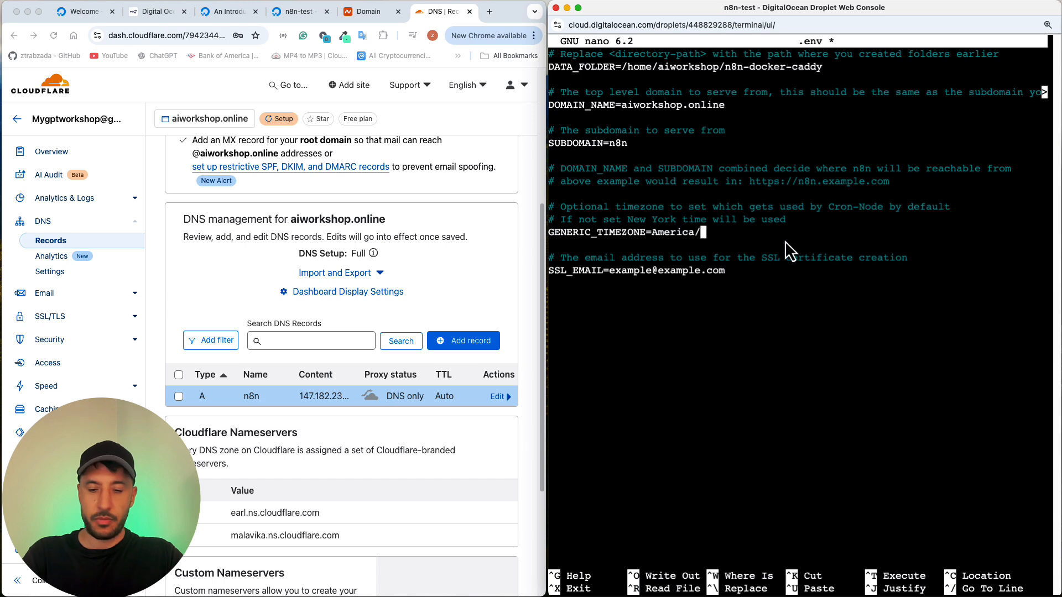
type("Los_")
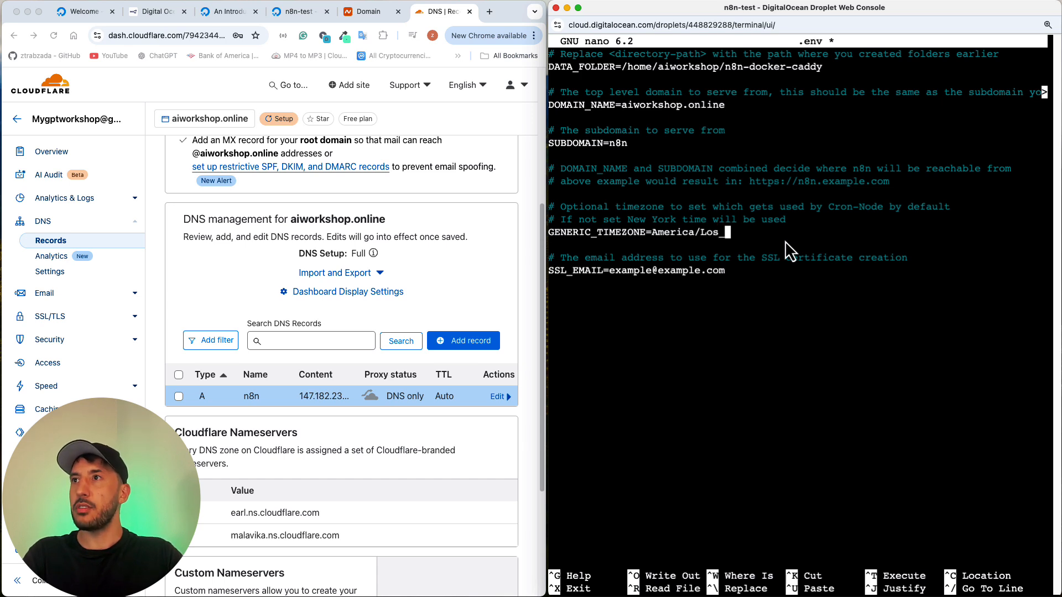
type("Angeles")
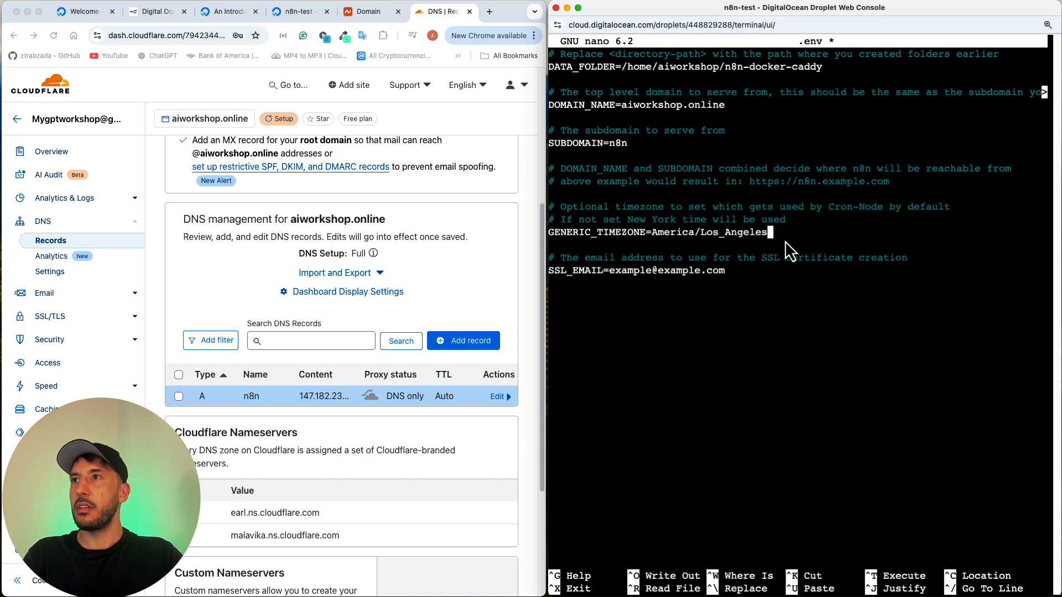
Step: Replace the example SSL_EMAIL value in the .env file with the owner's e-mail address for SSL certificate creation
key("Down")
key("Down")
key("Down")
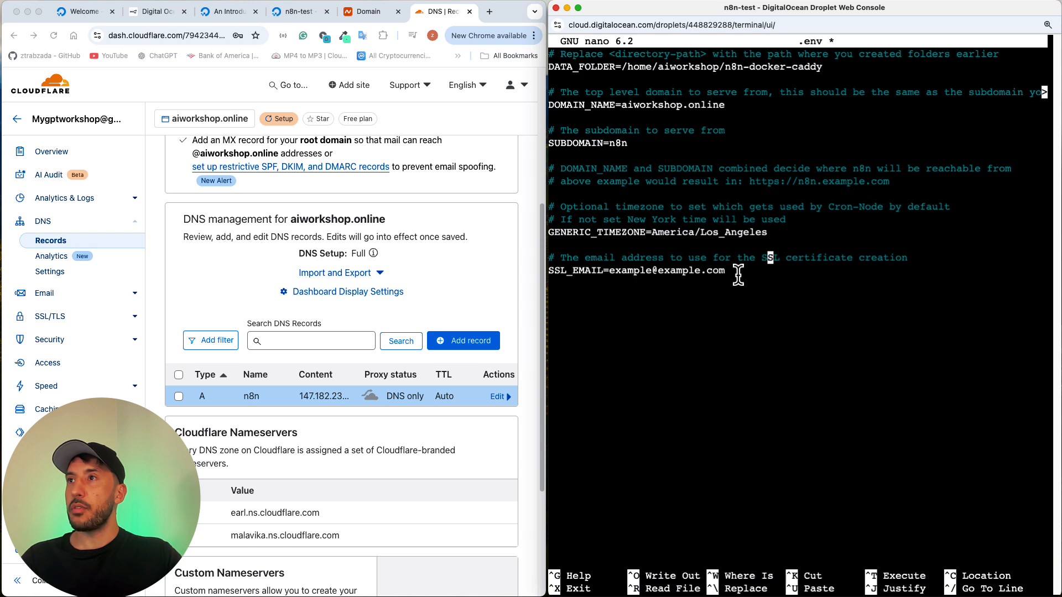
key("BackSpace")
key("BackSpace")
key("BackSpace")
key("BackSpace")
key("BackSpace")
key("BackSpace")
key("BackSpace")
key("BackSpace")
key("BackSpace")
key("BackSpace")
key("BackSpace")
key("BackSpace")
key("BackSpace")
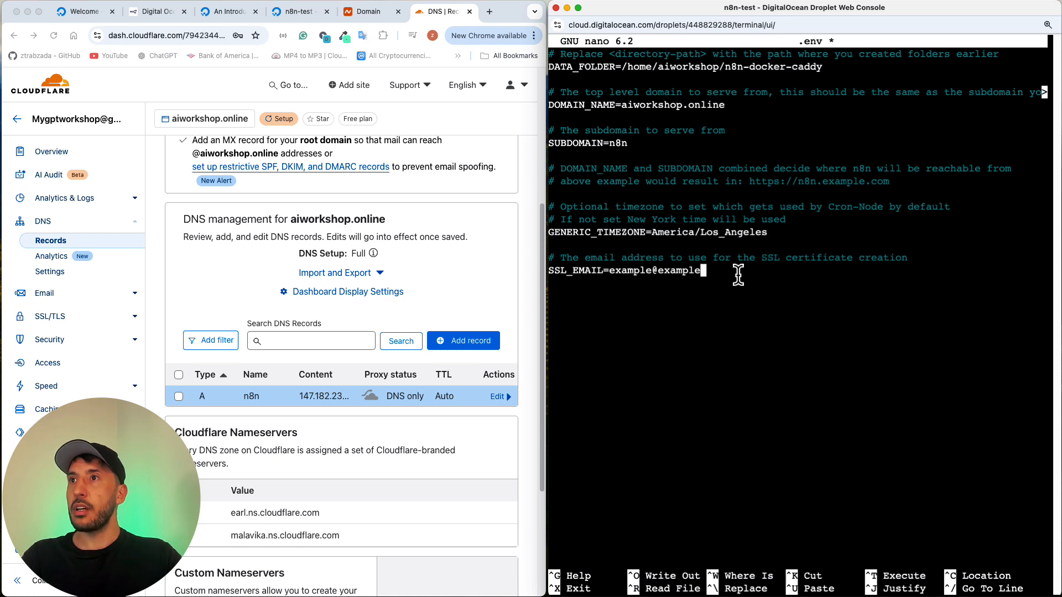
key("BackSpace")
key("BackSpace")
key("BackSpace")
key("BackSpace")
key("BackSpace")
key("BackSpace")
key("BackSpace")
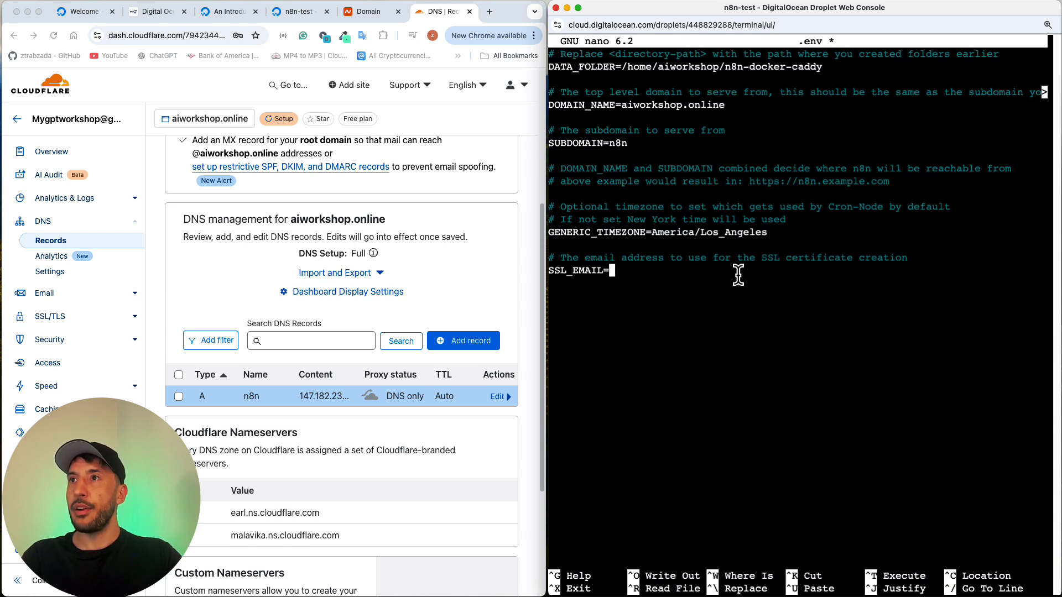
type("=")
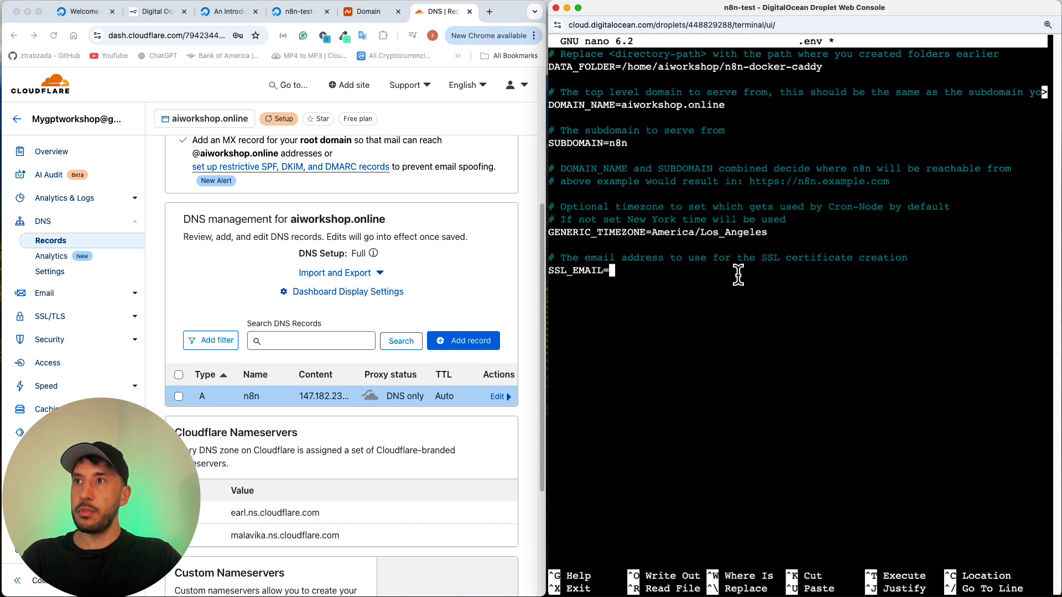
key("super+v")
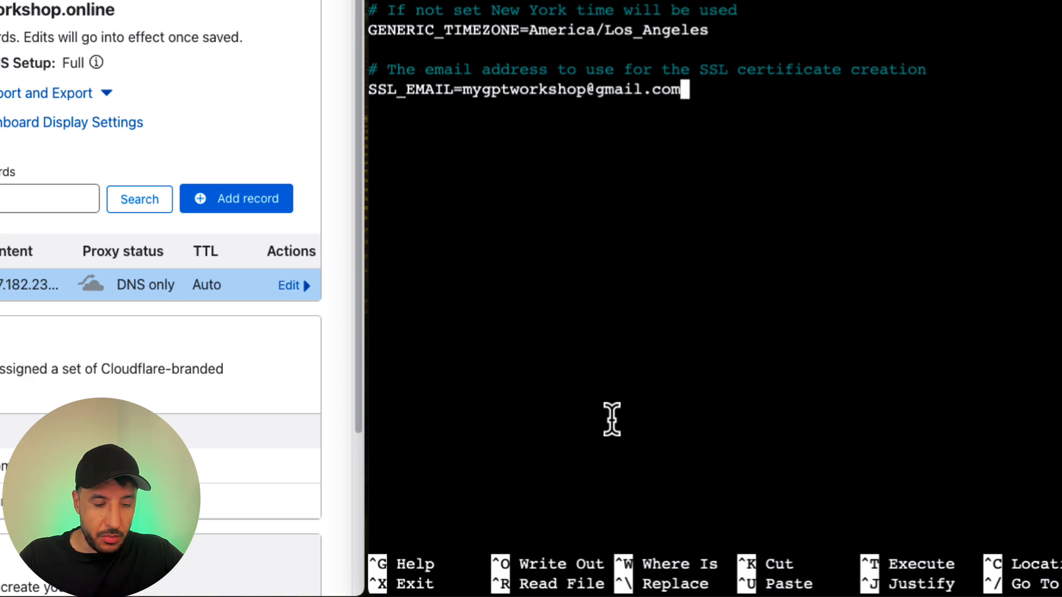
Step: Save the edited configuration under the file name .env and exit the nano editor
key("ctrl+o")
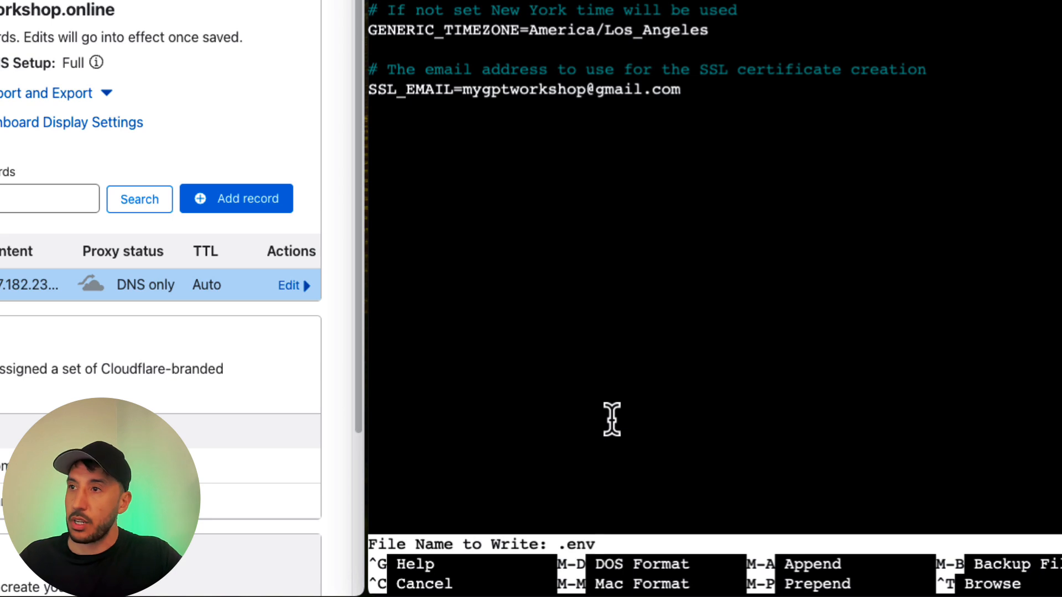
key("Return")
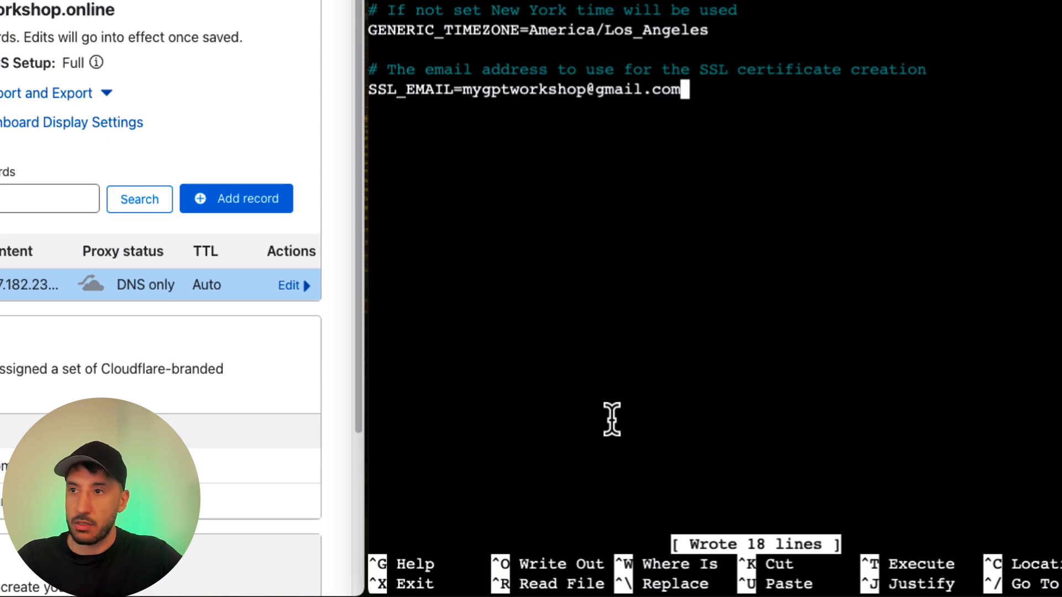
key("ctrl+x")
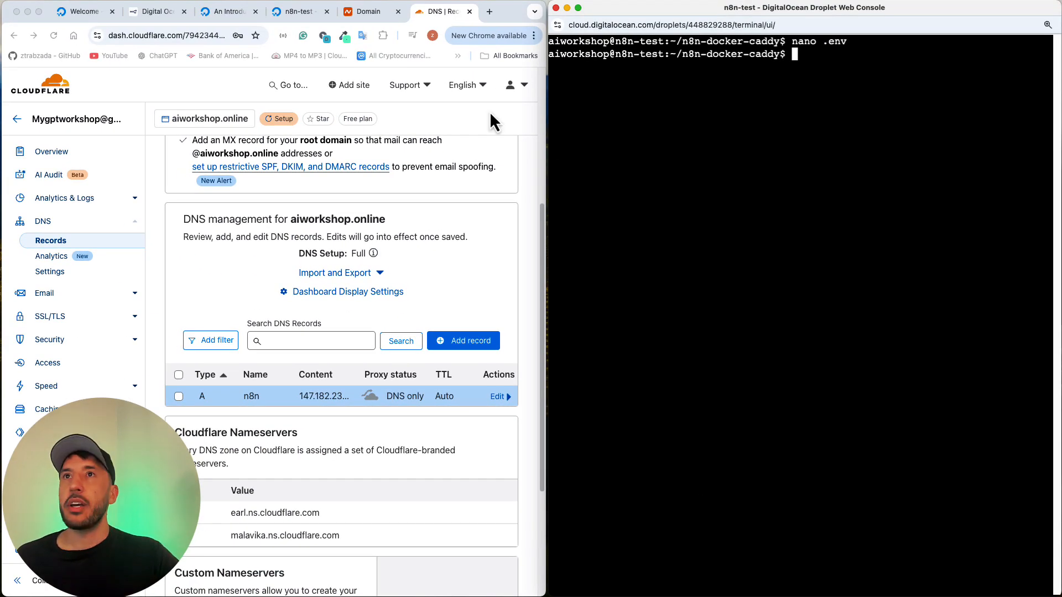
Step: Copy the nano docker-compose.yml command from the Docker Compose file section of the n8n Docs and run it in the console
left_click(157, 12)
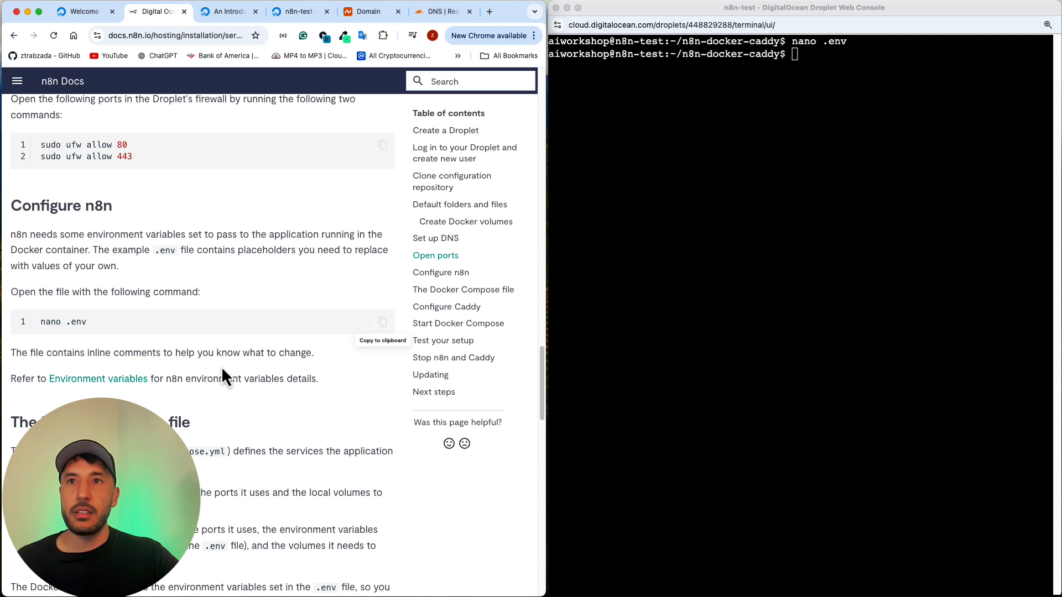
scroll(222, 366, "down", 3)
scroll(222, 367, "down", 3)
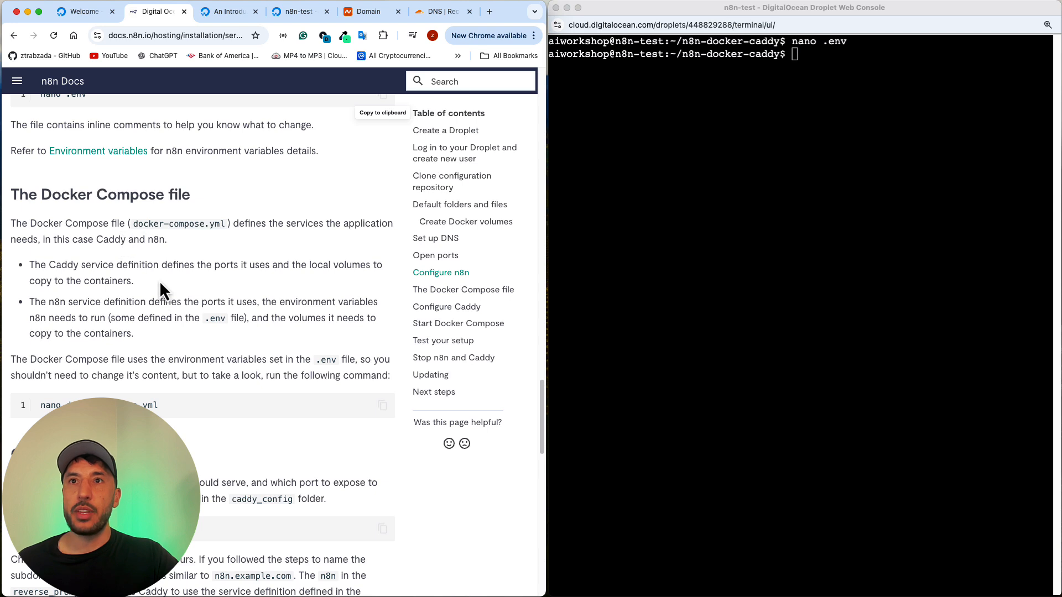
left_click(382, 405)
left_click(852, 91)
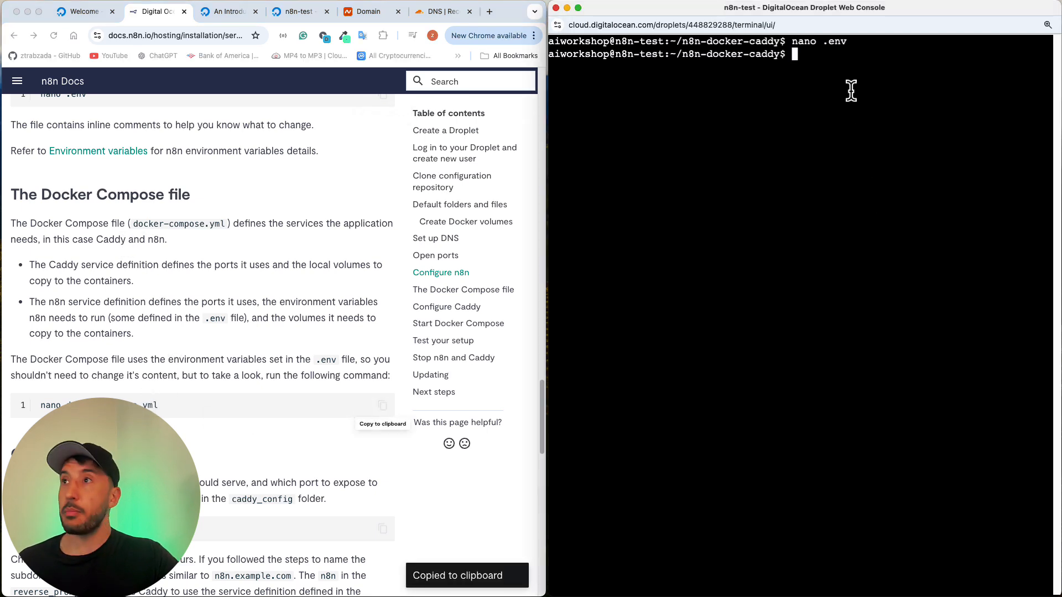
key("super+v")
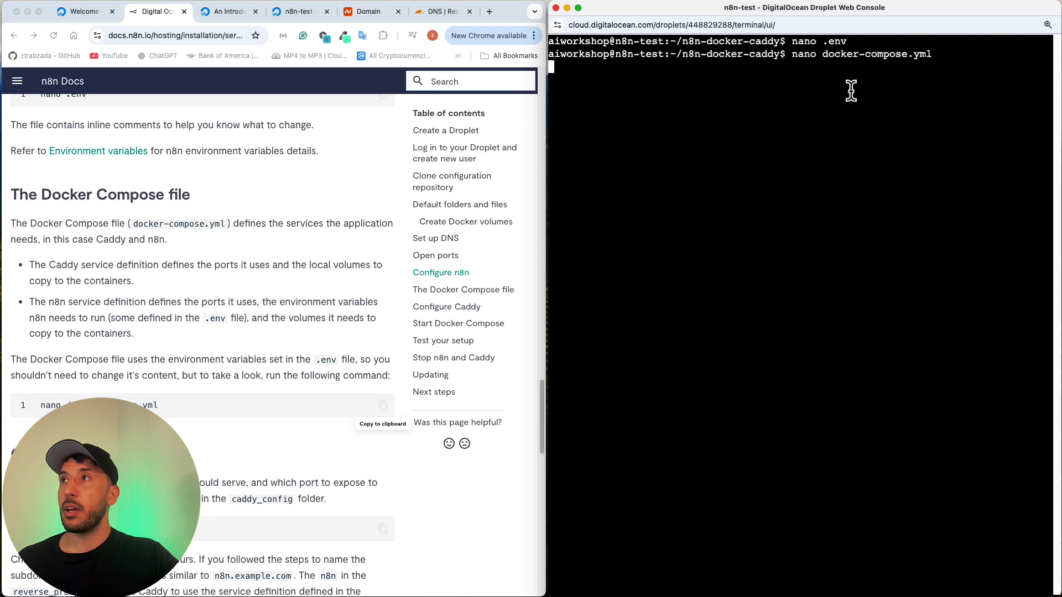
Step: Review the Caddy and n8n service definitions in docker-compose.yml and exit the nano editor
key("Return")
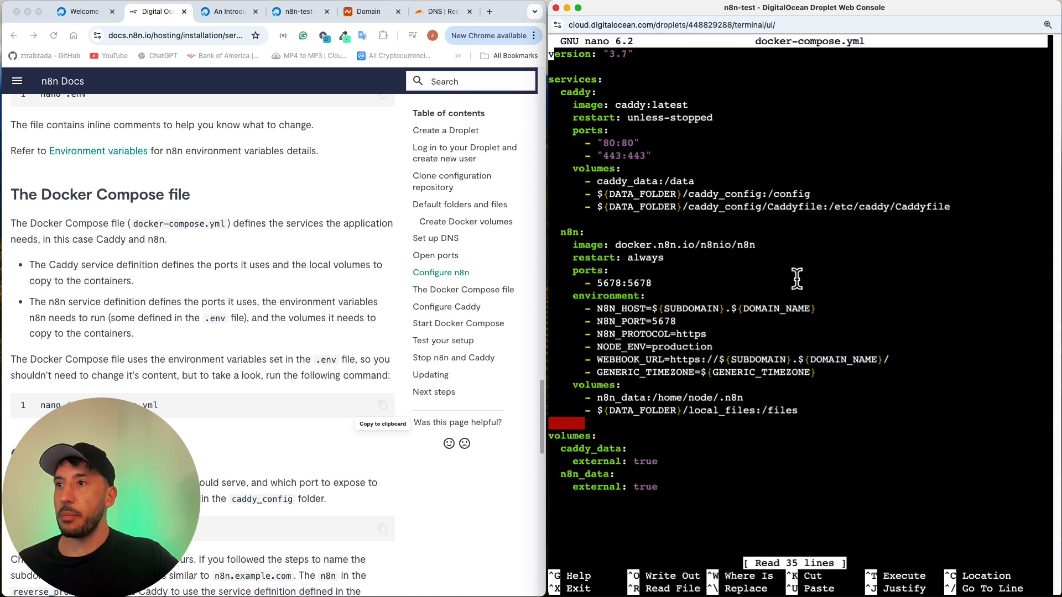
key("Down")
key("Down")
key("Down")
key("Down")
key("Down")
key("Down")
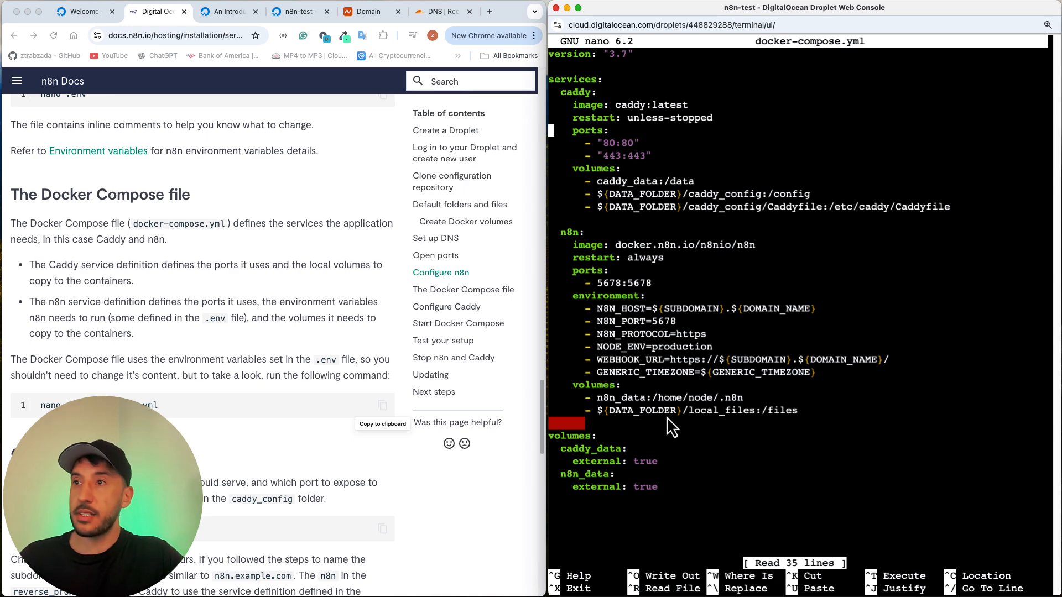
key("ctrl+x")
Step: Copy the nano caddy_config/Caddyfile command from the Configure Caddy section of the n8n Docs and run it in the console
left_click(227, 427)
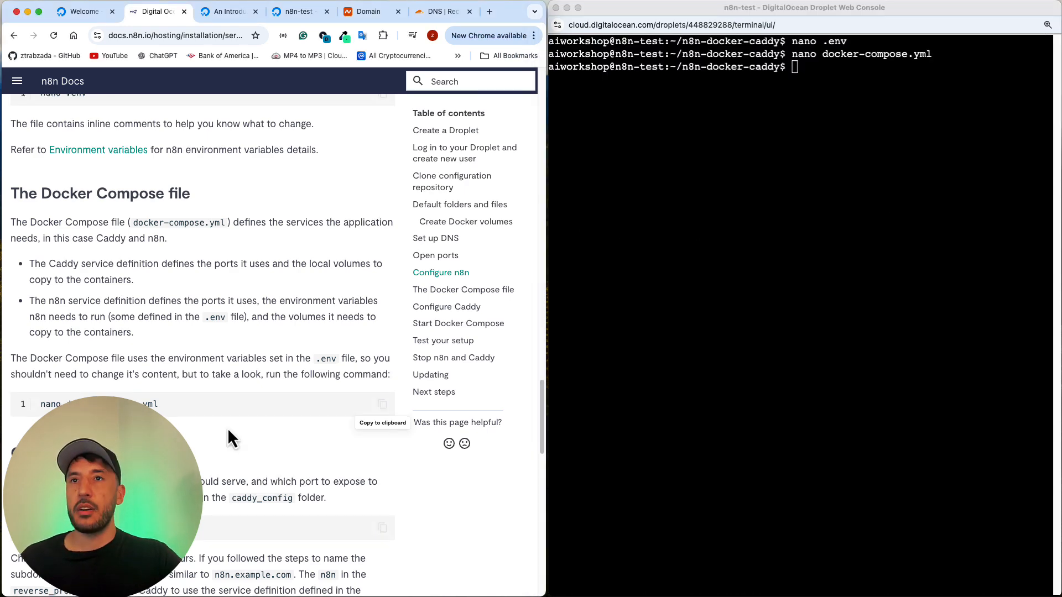
scroll(227, 427, "down", 3)
scroll(227, 427, "down", 4)
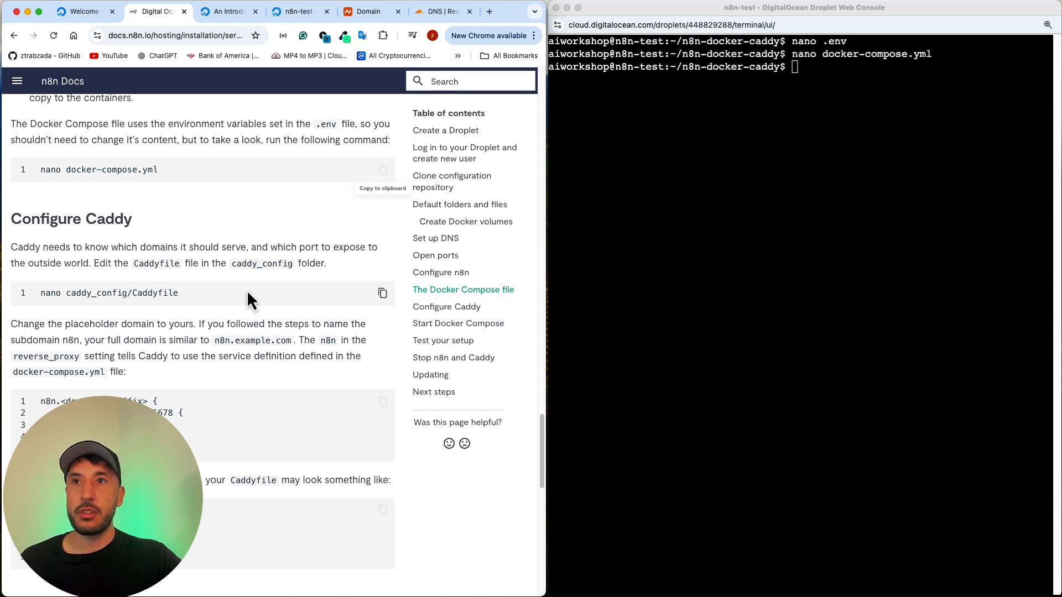
left_click(382, 294)
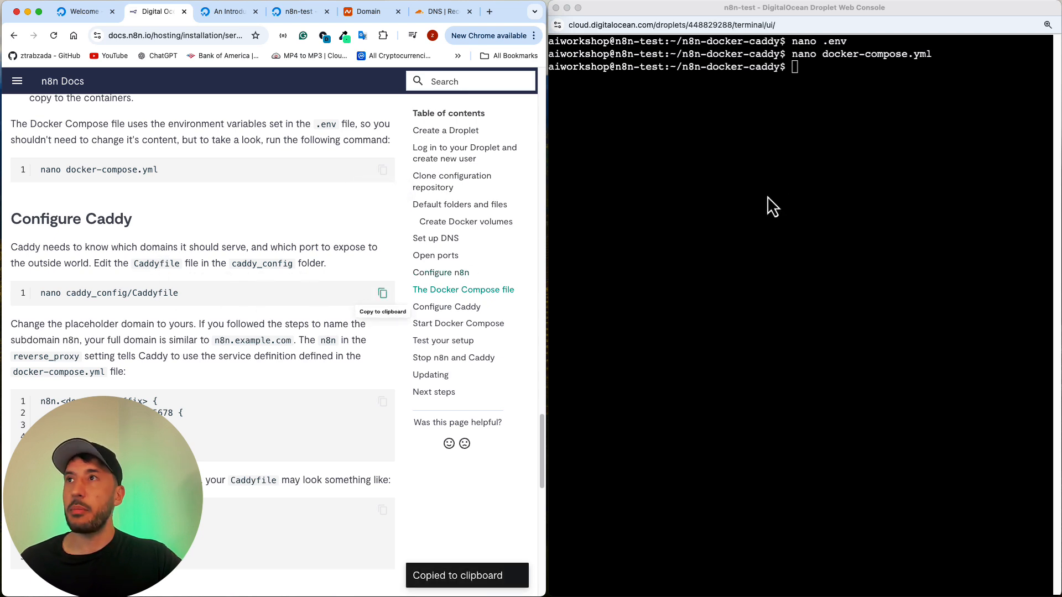
left_click(801, 172)
key("super+v")
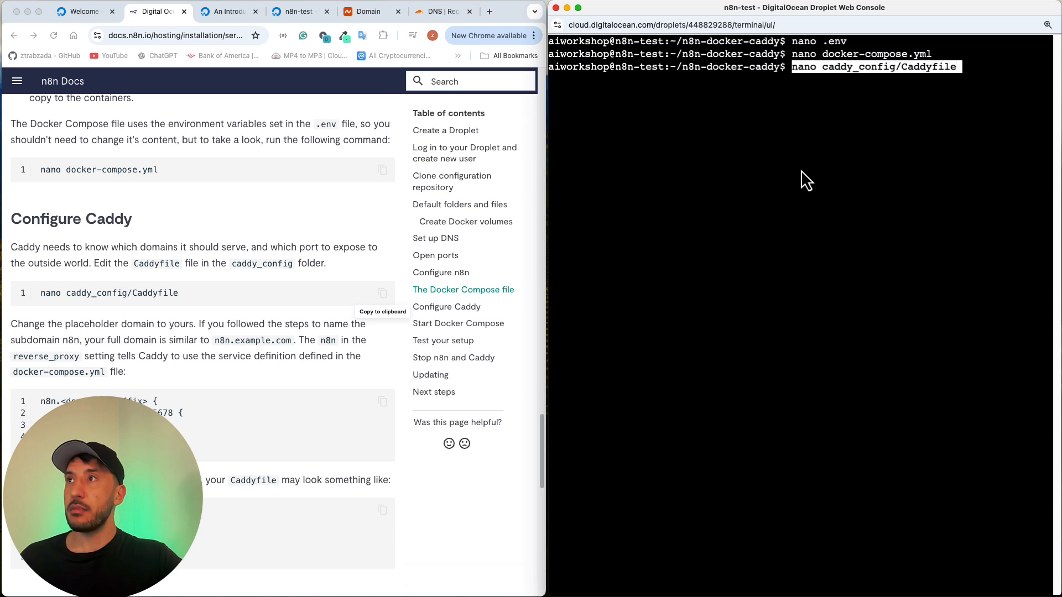
key("Return")
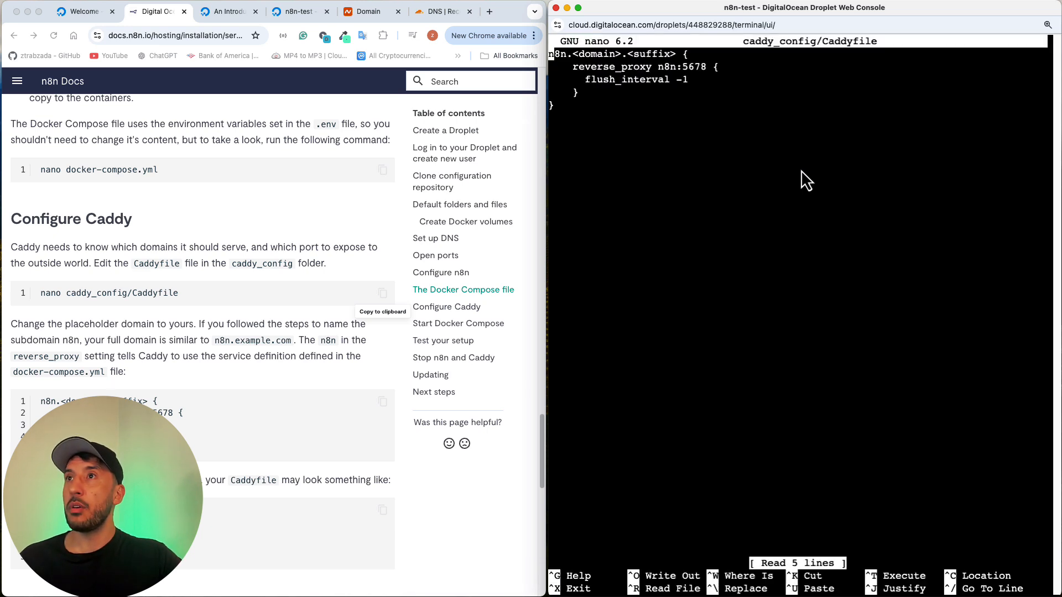
Step: Replace the n8n.<domain>.<suffix> placeholder on the first line of the Caddyfile with n8n.aiworkshop.online
double_click(621, 54)
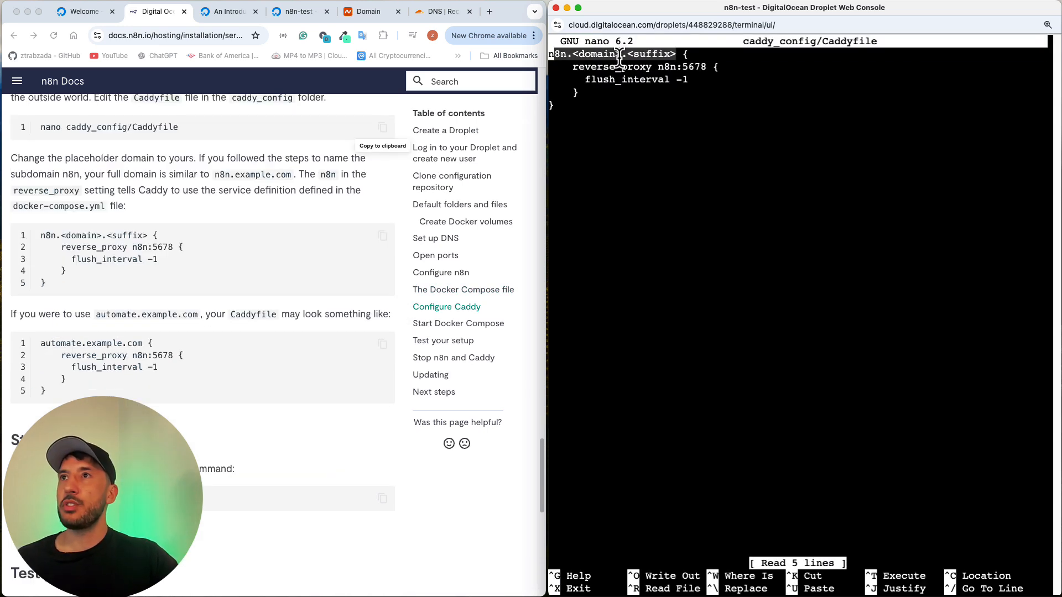
left_click(622, 60)
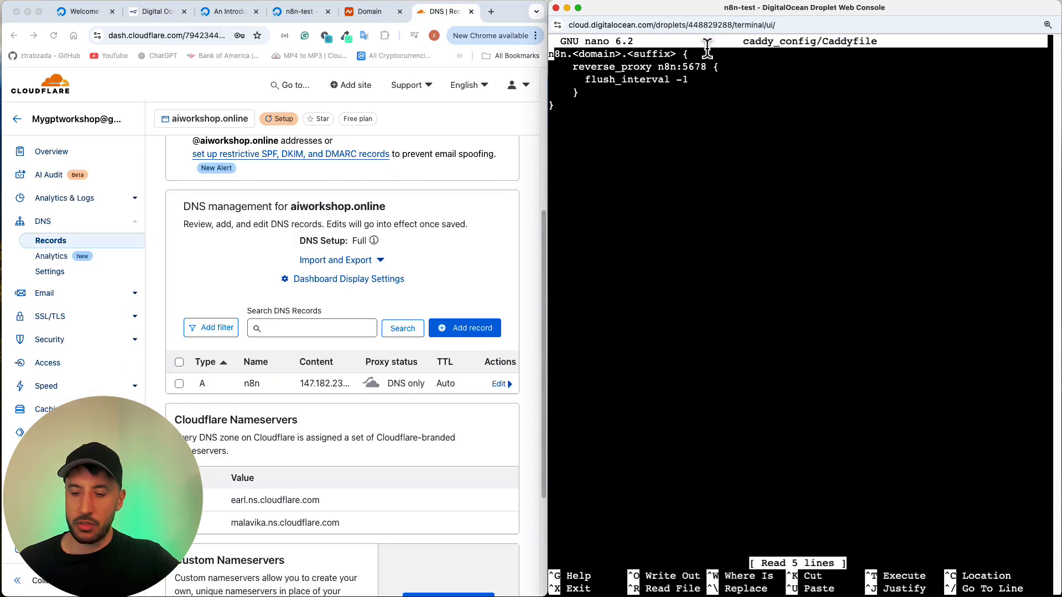
key("Right")
key("Right")
key("Right")
key("Right")
key("Right")
key("Right")
key("Right")
key("Right")
key("Right")
key("Right")
key("Right")
key("Right")
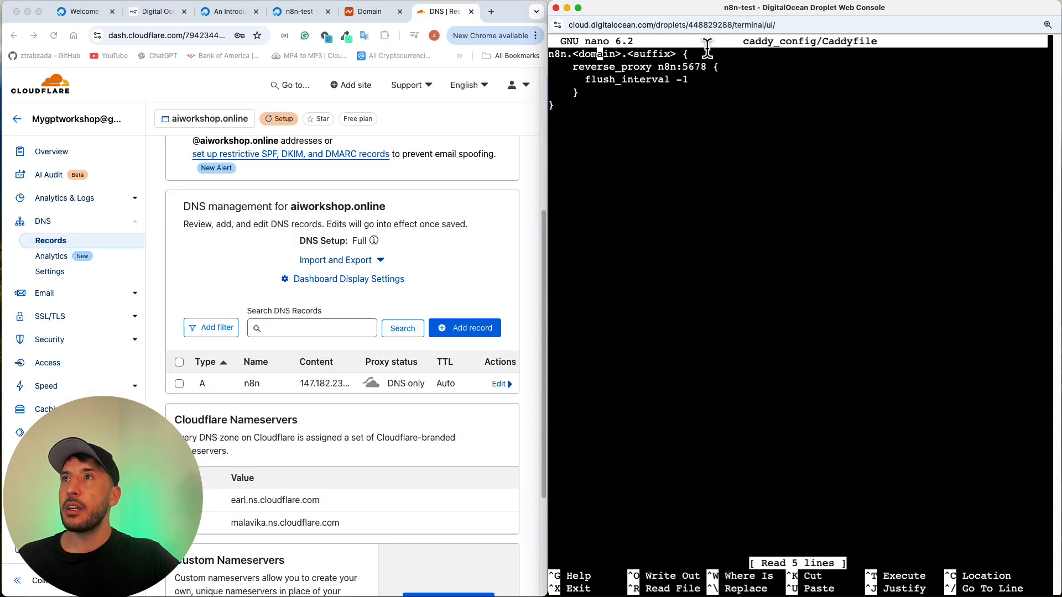
key("Right")
key("Right")
key("Right")
key("Right")
key("Right")
key("Right")
key("Right")
key("Right")
key("Right")
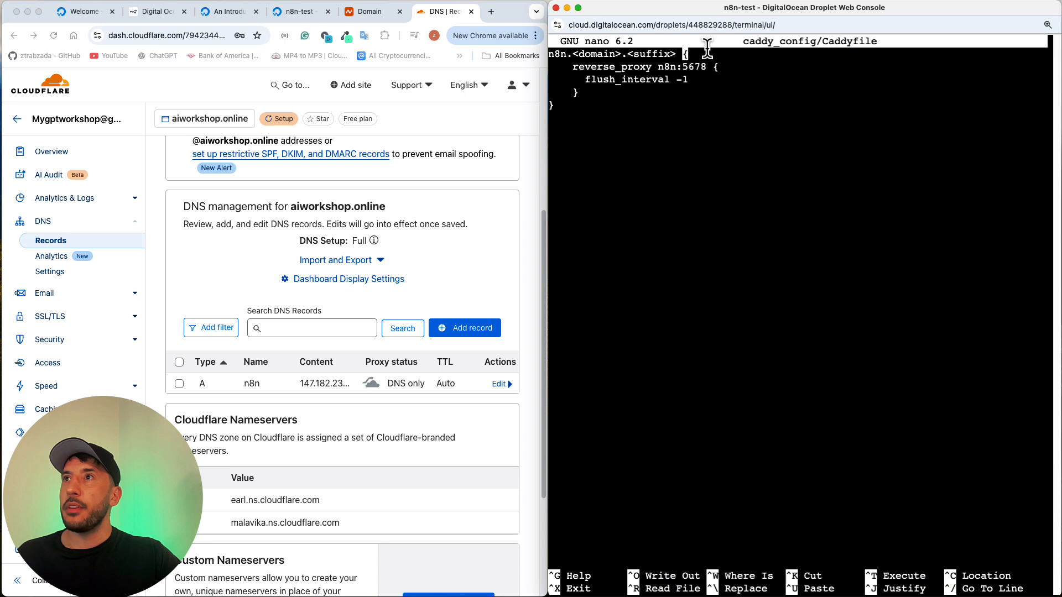
key("BackSpace")
key("BackSpace")
key("BackSpace")
key("BackSpace")
key("BackSpace")
key("BackSpace")
key("BackSpace")
key("BackSpace")
key("BackSpace")
key("BackSpace")
key("BackSpace")
key("BackSpace")
key("BackSpace")
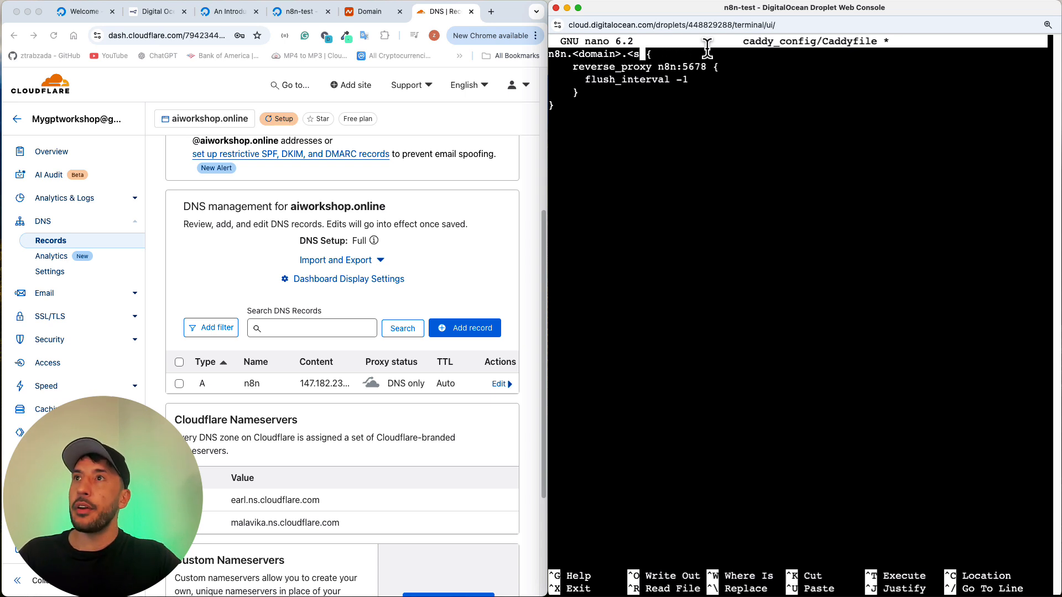
key("BackSpace")
key("BackSpace")
key("BackSpace")
key("BackSpace")
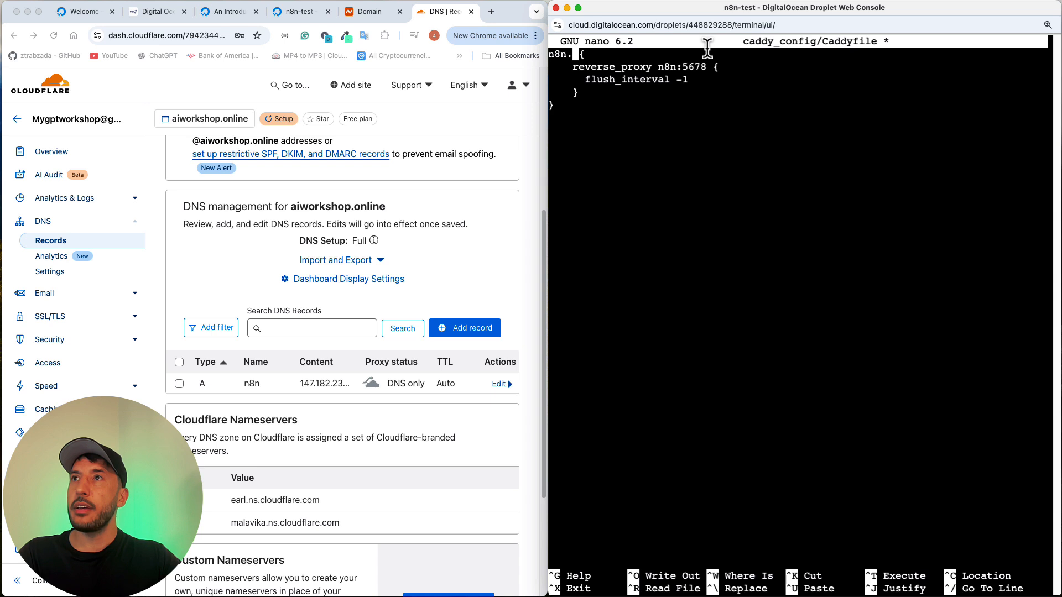
type("airwo")
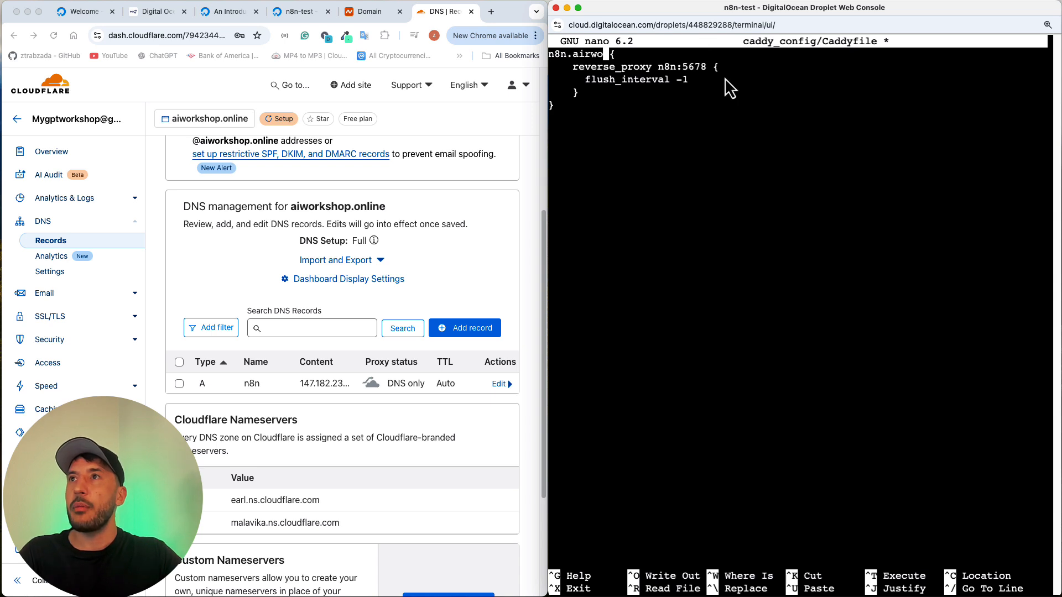
key("BackSpace")
key("BackSpace")
key("BackSpace")
type("work")
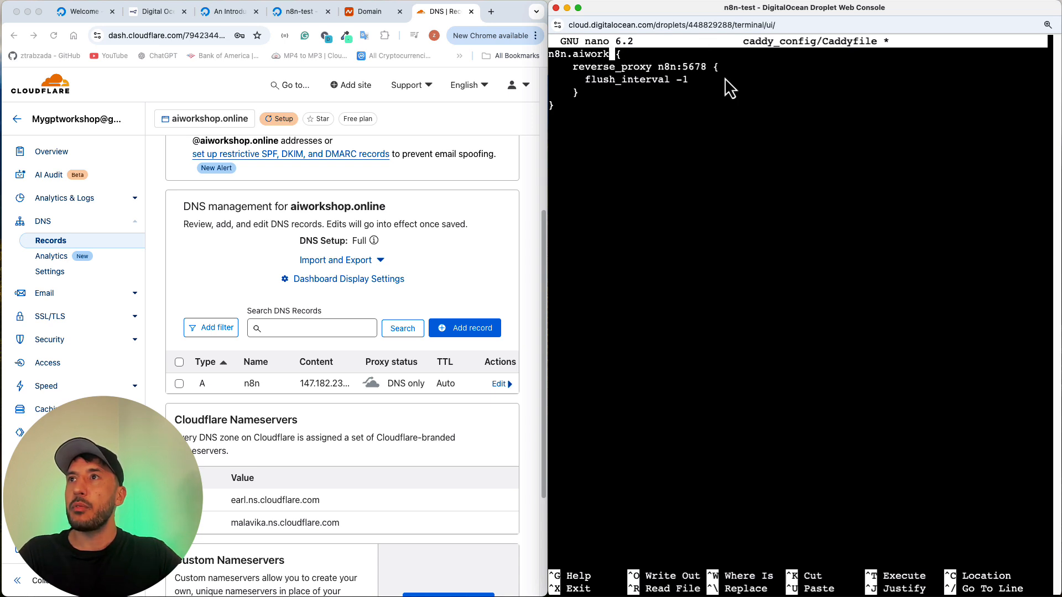
type("shop.on")
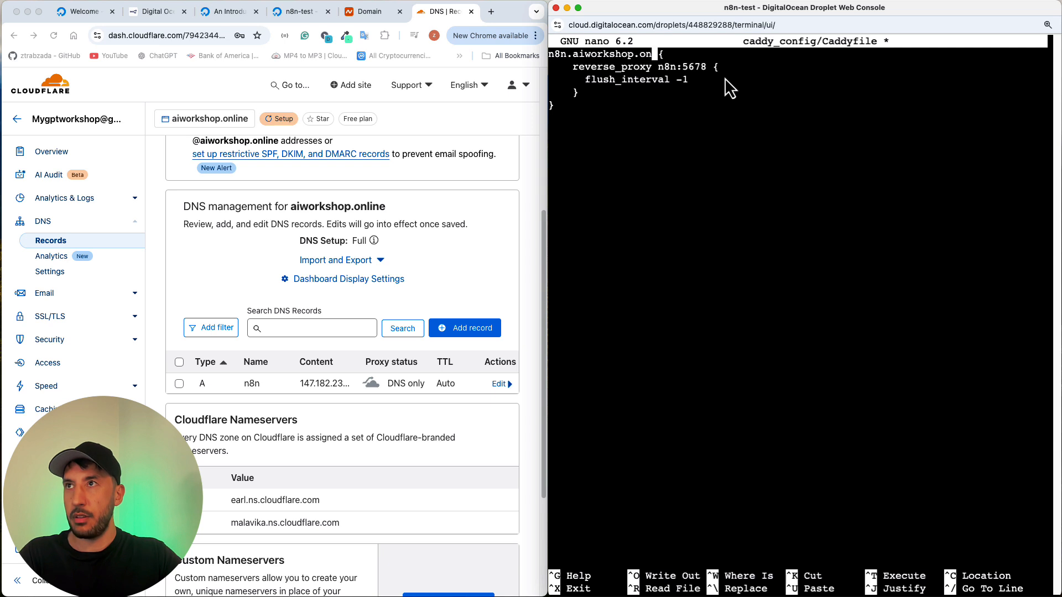
type("line")
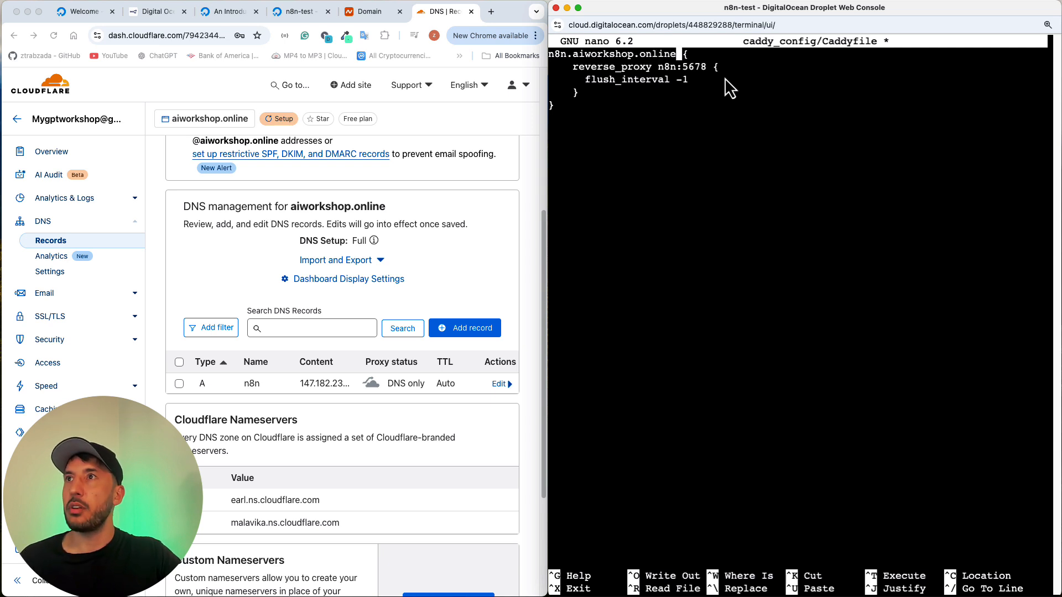
Step: Check the remaining reverse_proxy lines, save the file as caddy_config/Caddyfile and exit the nano editor
key("Down")
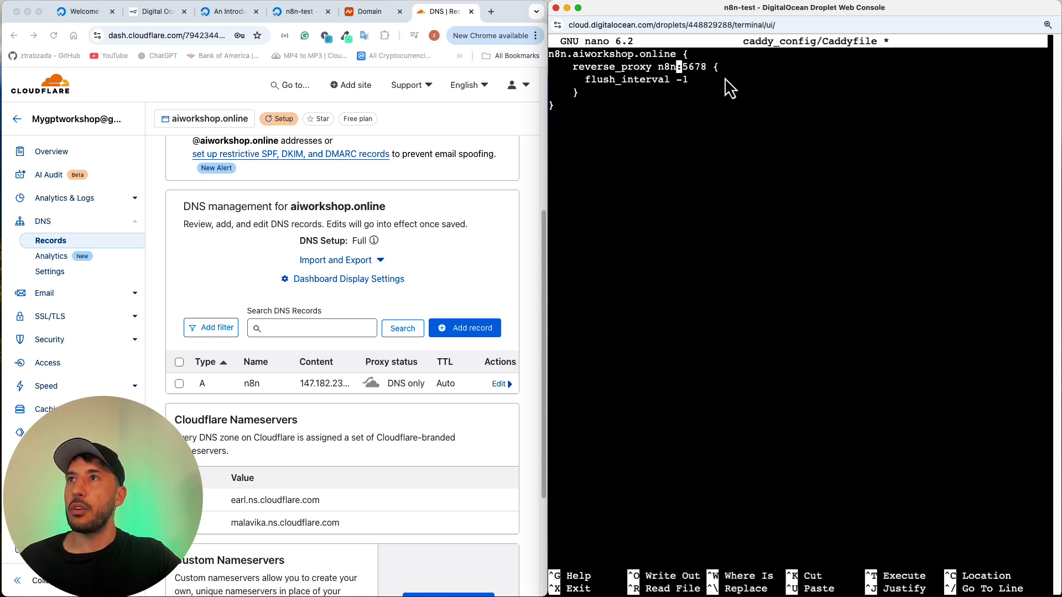
key("Down")
key("Down")
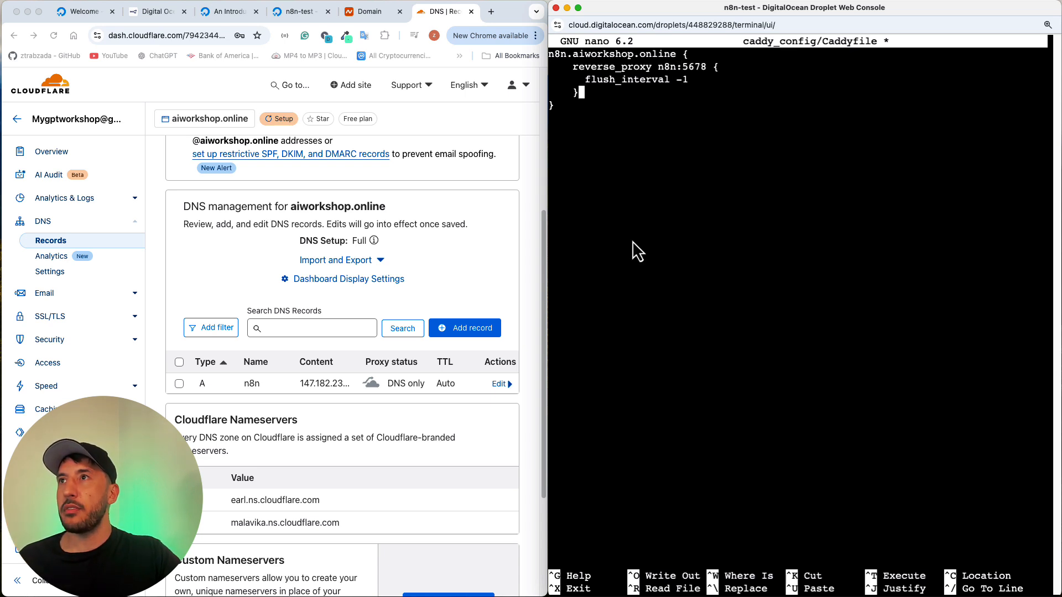
key("Up")
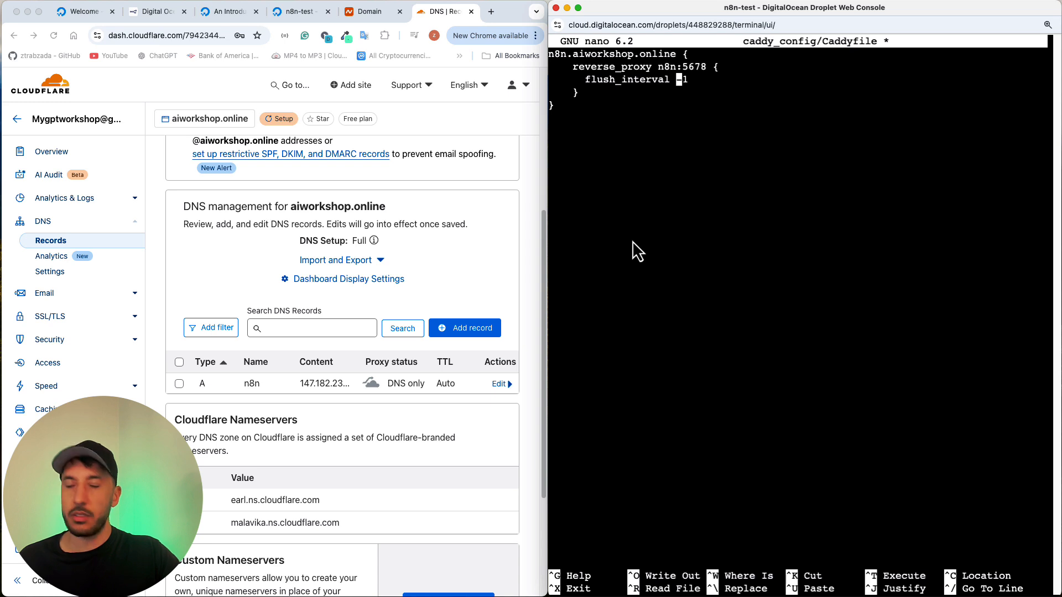
key("Down")
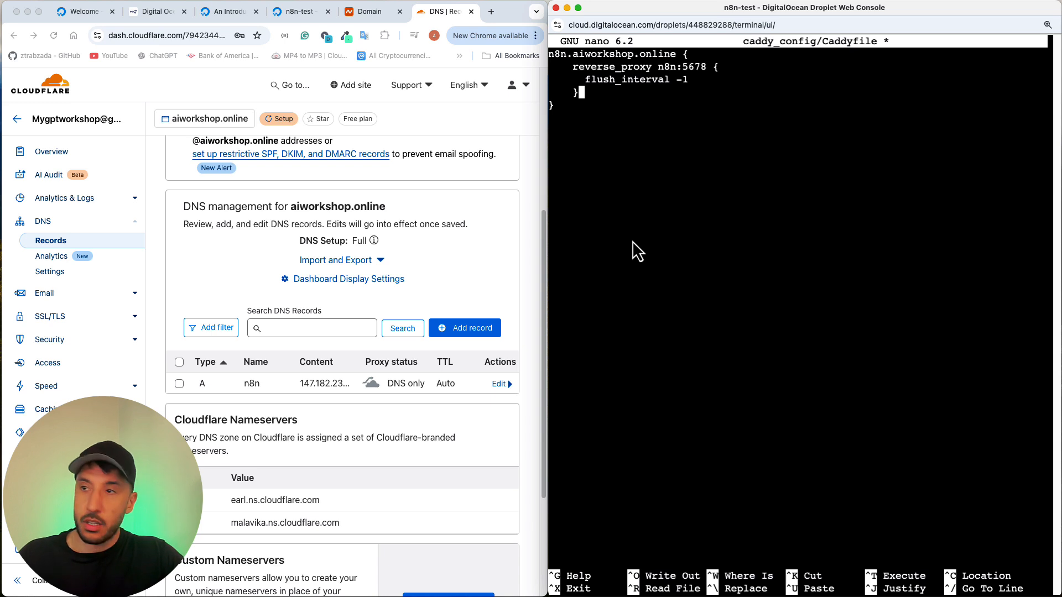
key("ctrl+o")
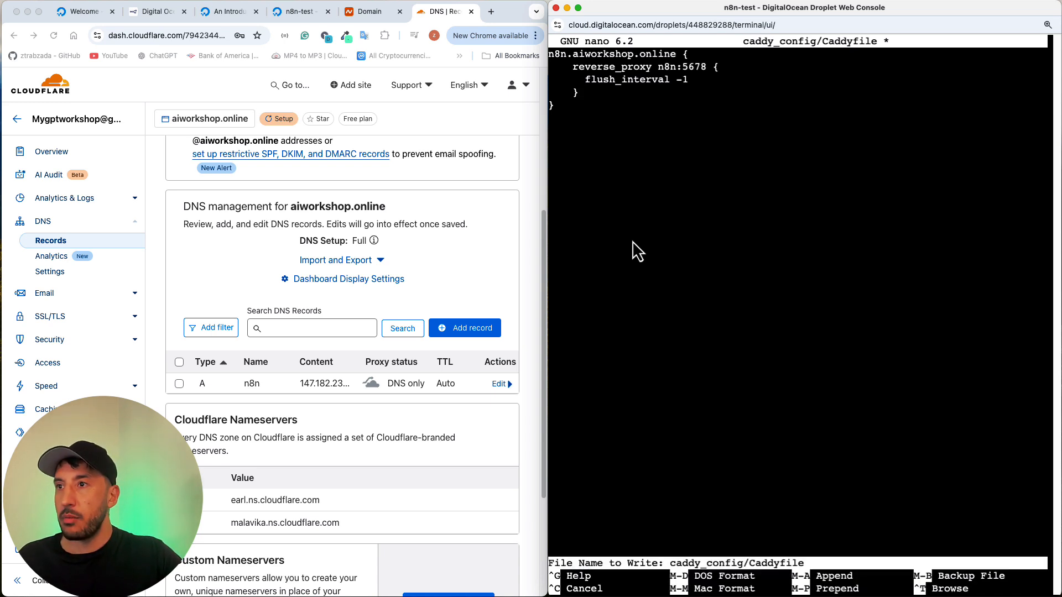
key("Return")
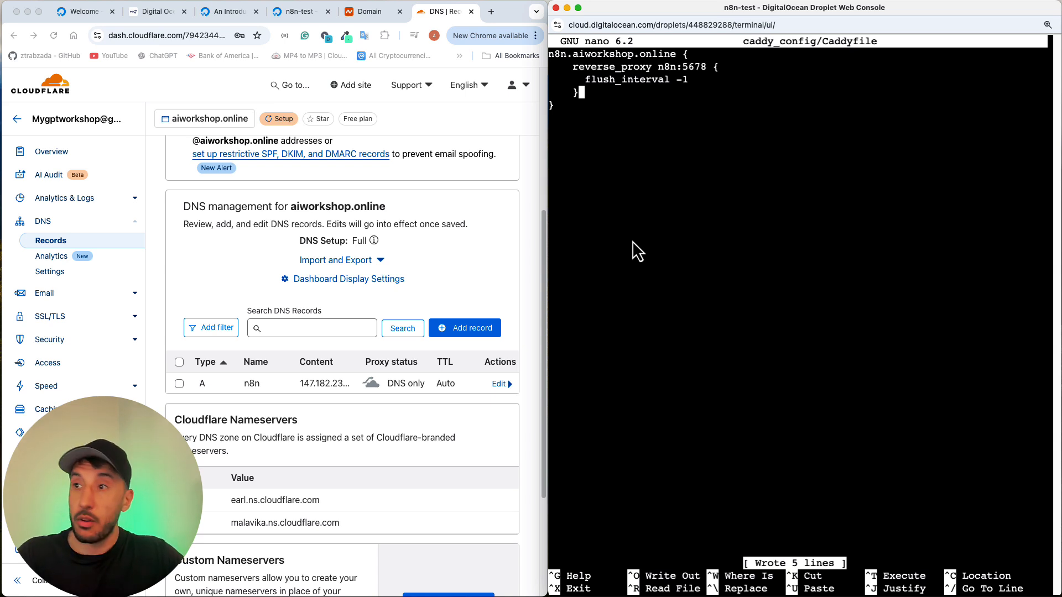
key("ctrl+x")
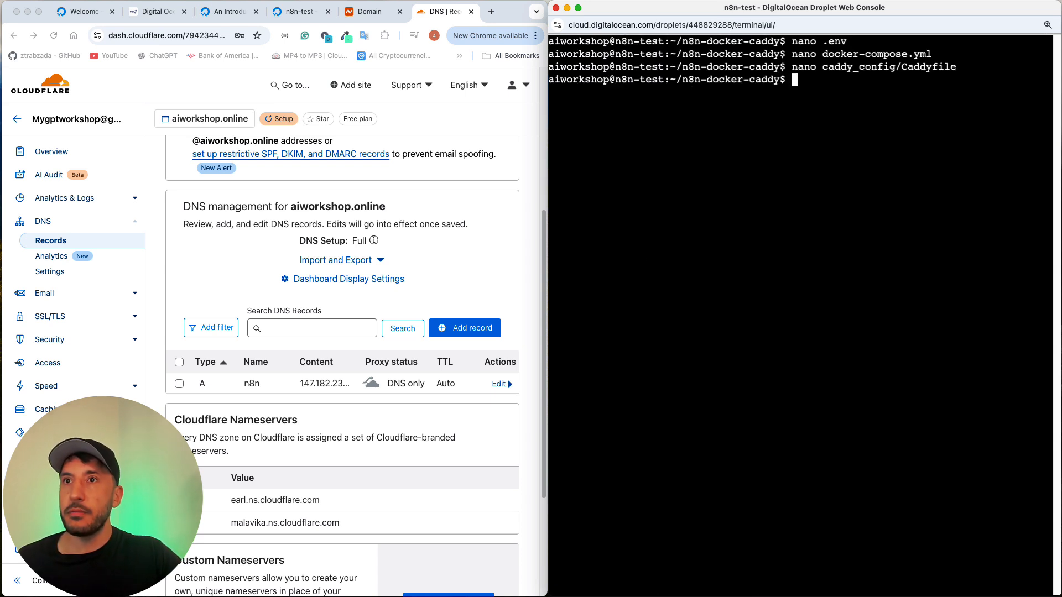
Step: Copy sudo docker compose up -d from the Start Docker Compose section of the n8n Docs, run it in the console and enter the sudo password
left_click(148, 15)
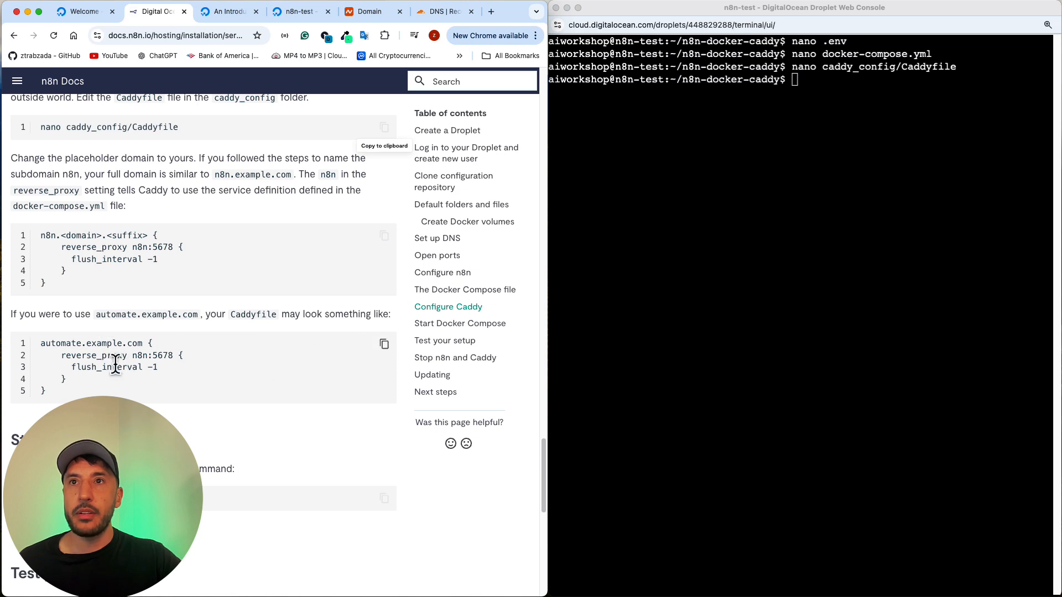
scroll(115, 365, "down", 3)
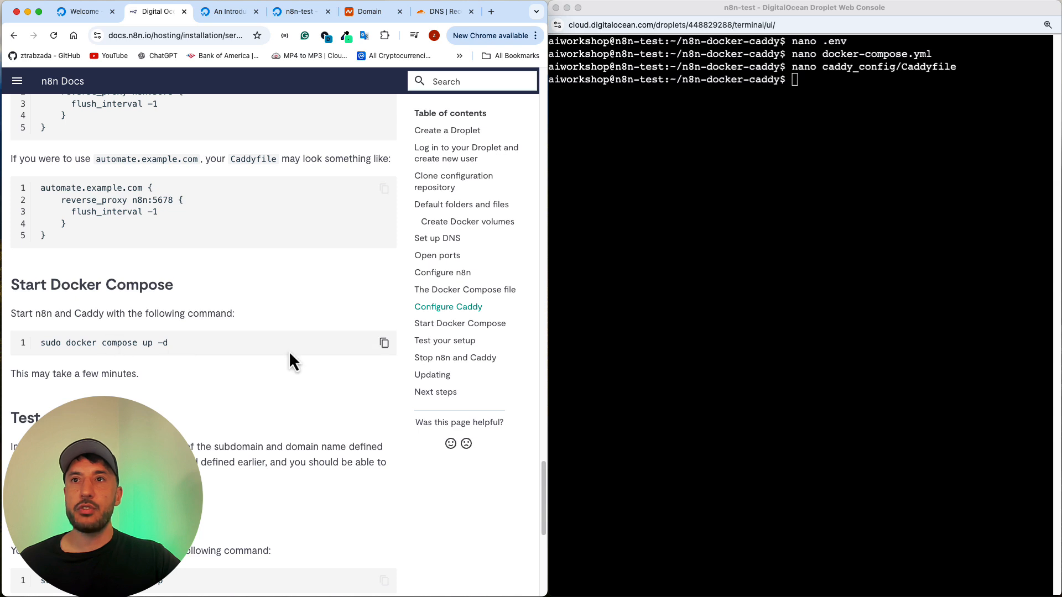
left_click(384, 343)
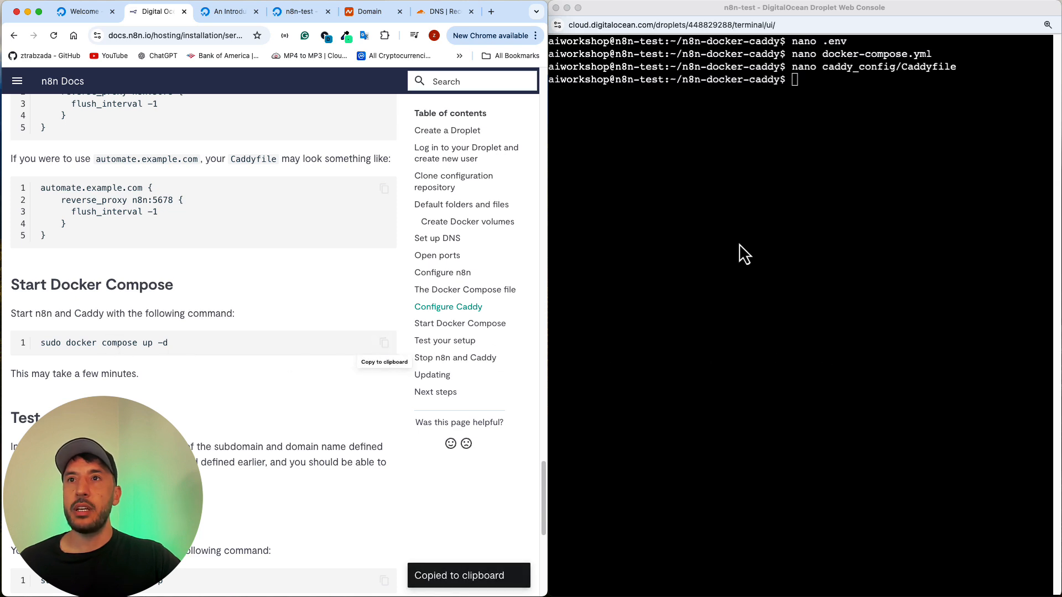
left_click(760, 230)
key("super+v")
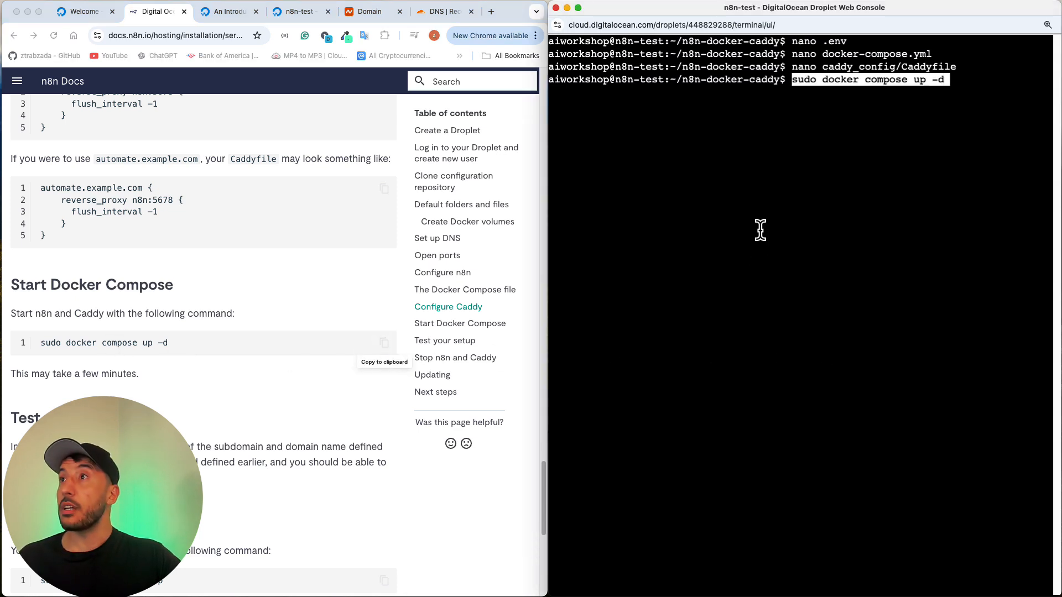
key("Return")
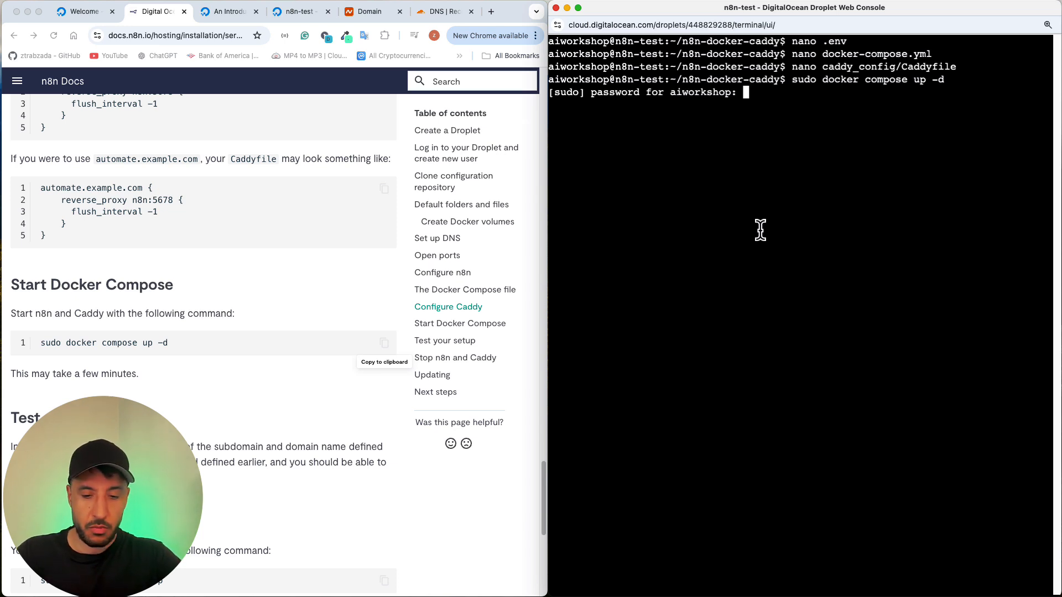
key("Return")
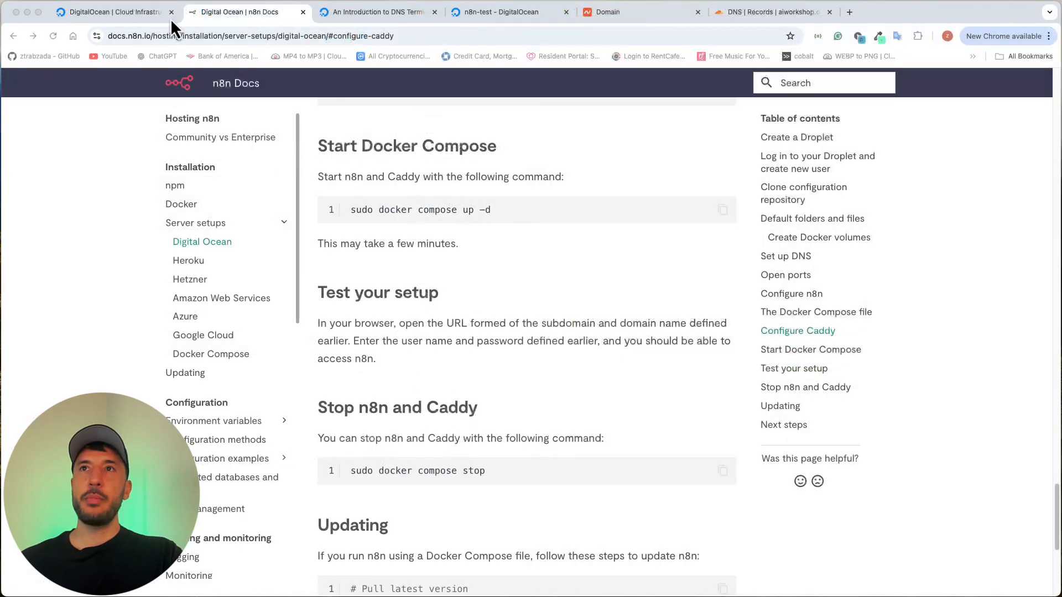
Step: Review the DNS records and nameservers for aiworkshop.online in Cloudflare and the domain's nameserver setting in Namecheap
left_click(227, 13)
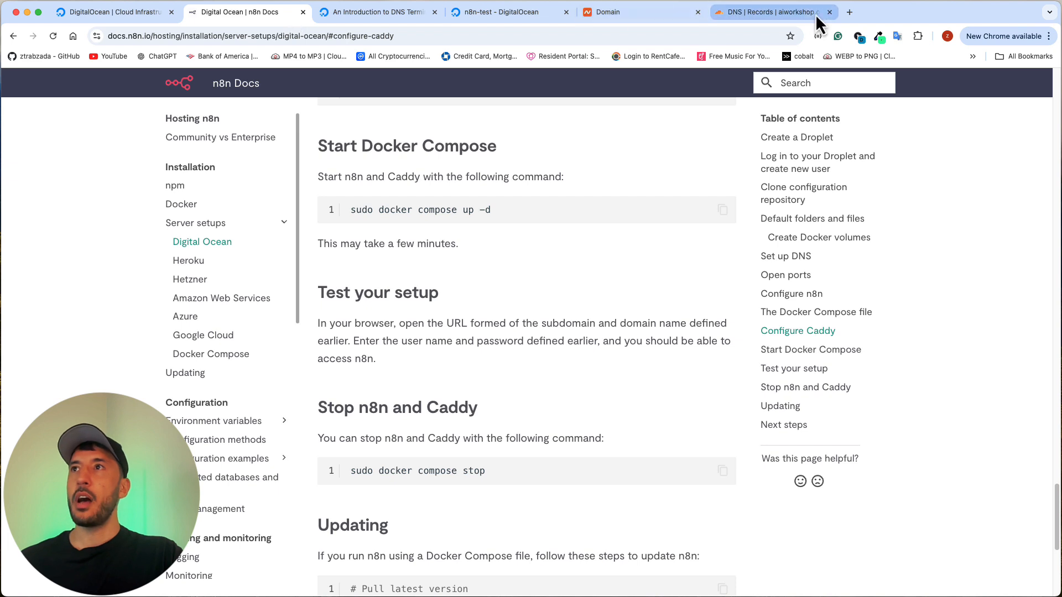
left_click(740, 16)
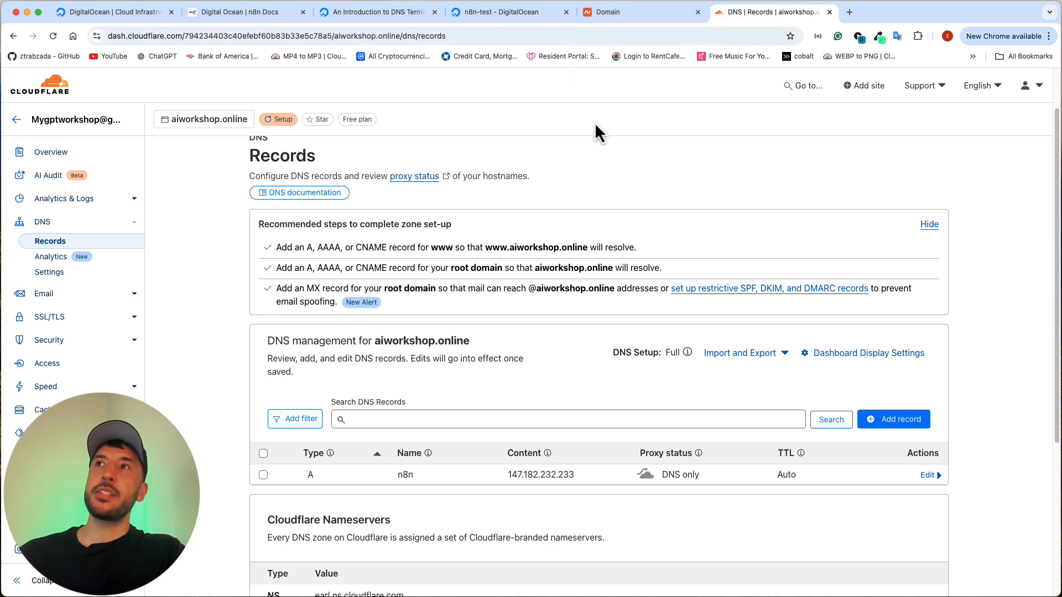
scroll(589, 130, "down", 2)
scroll(584, 141, "down", 2)
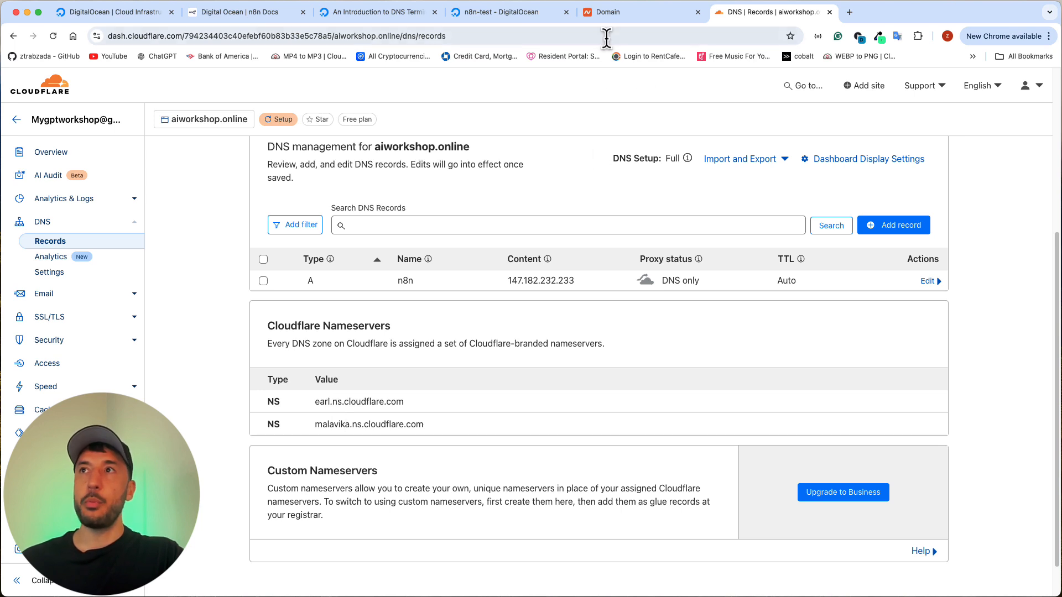
left_click(605, 16)
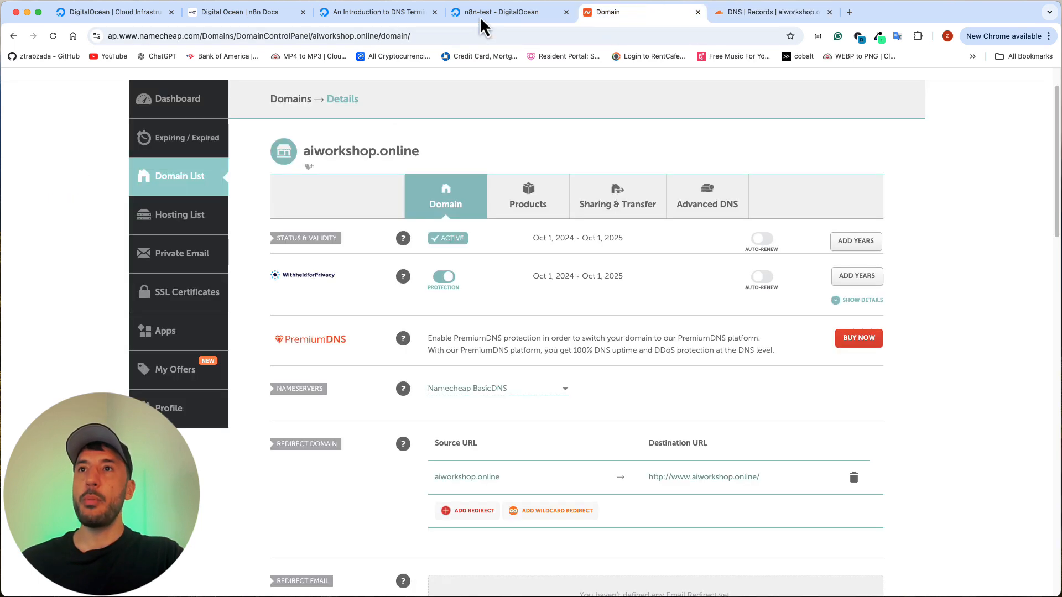
scroll(192, 177, "up", 2)
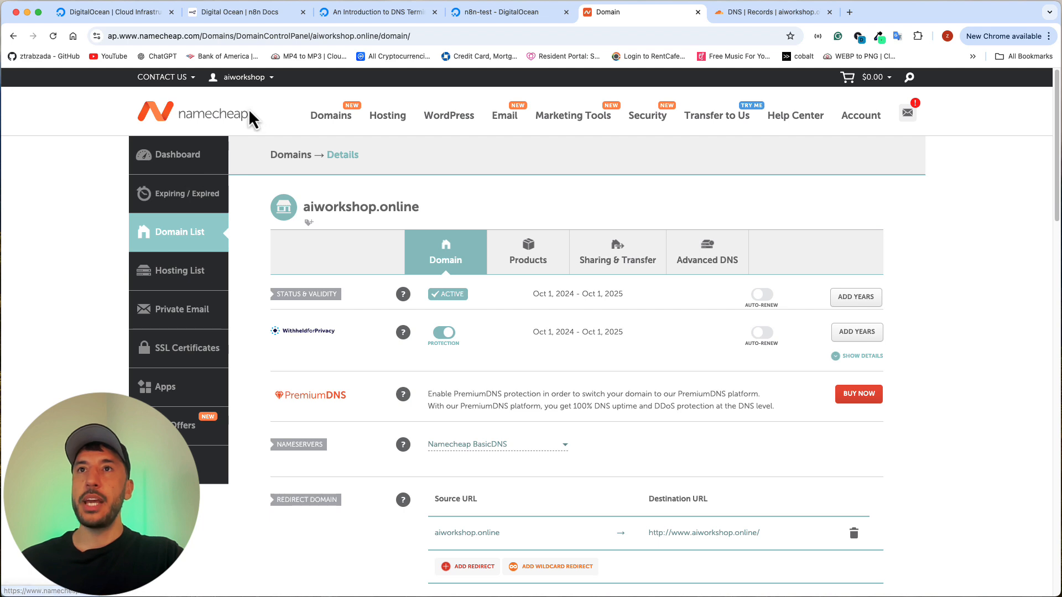
Step: Open the management page of aiworkshop.online from the Namecheap dashboard and compare its nameserver setting with the nameservers listed in Cloudflare
left_click(197, 164)
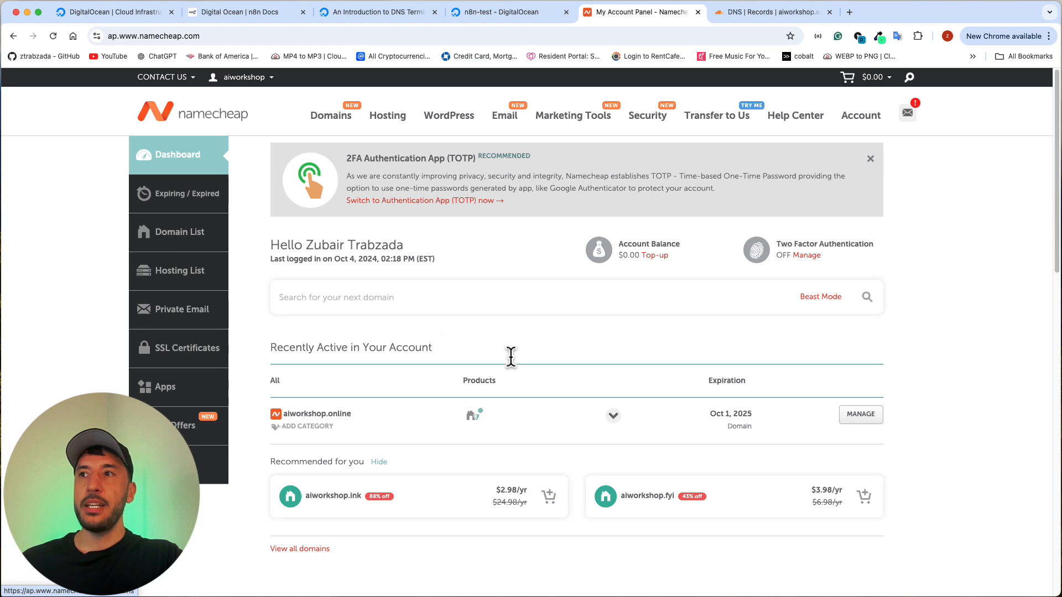
left_click(857, 420)
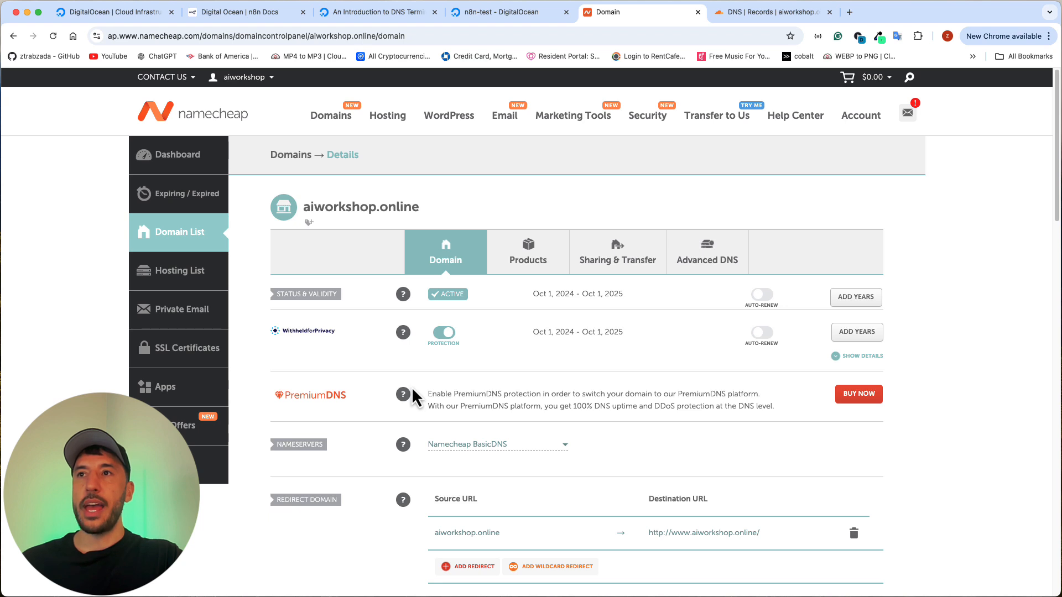
scroll(424, 370, "down", 1)
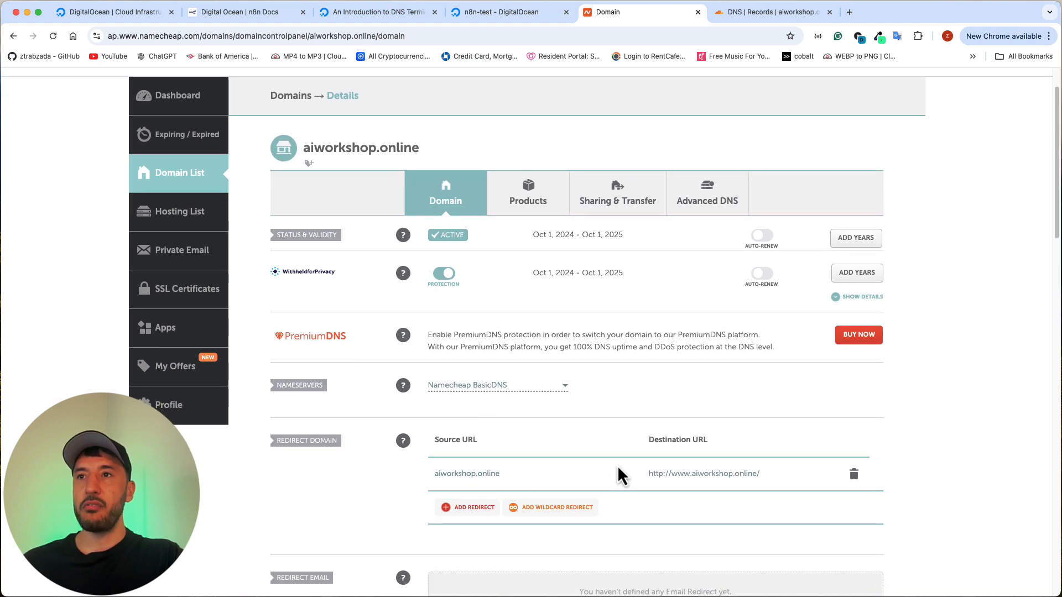
scroll(705, 476, "down", 1)
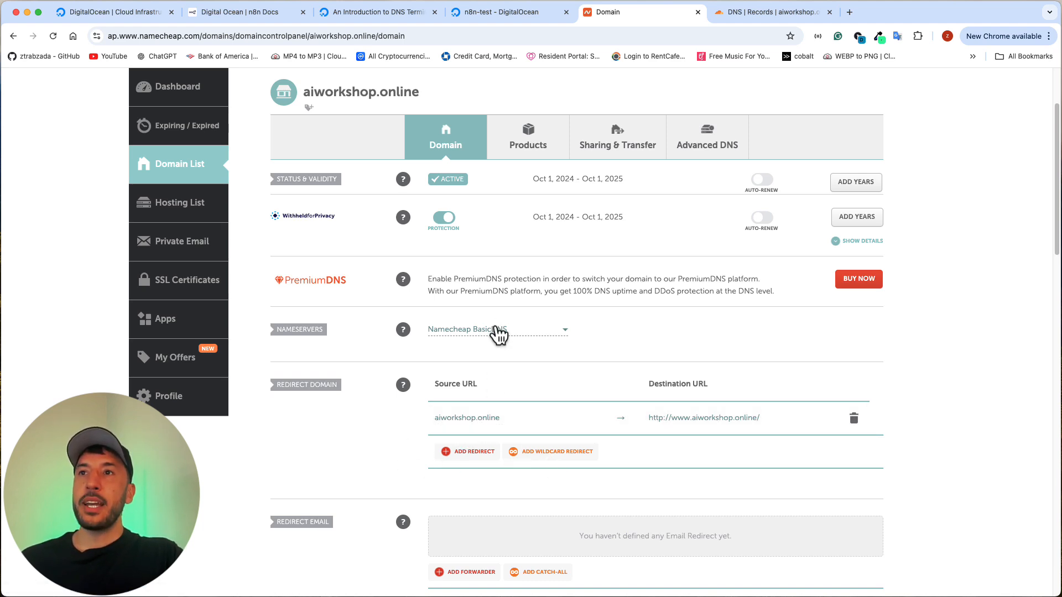
left_click(752, 13)
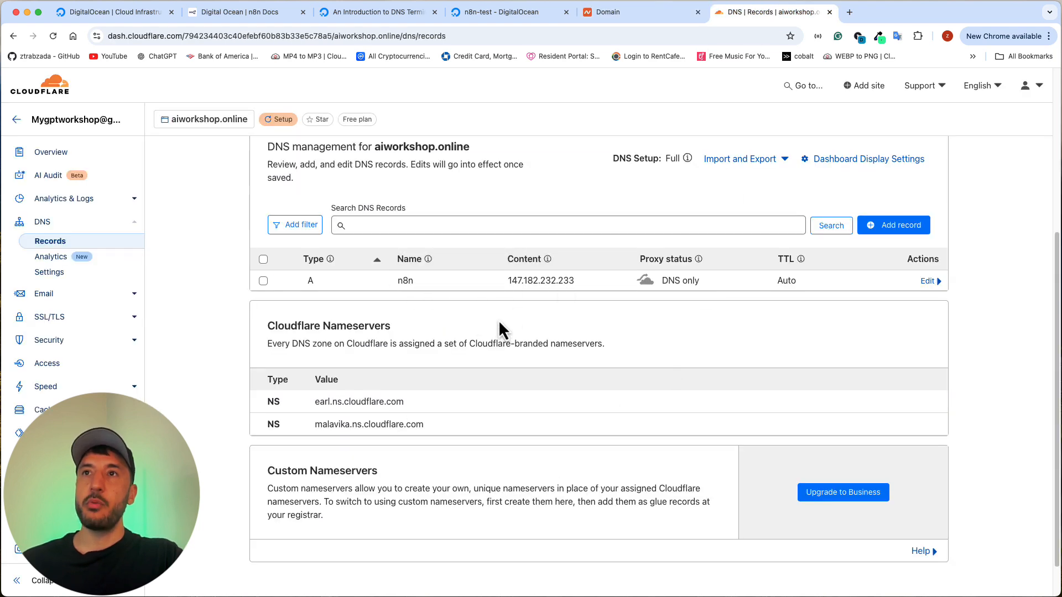
left_click(622, 19)
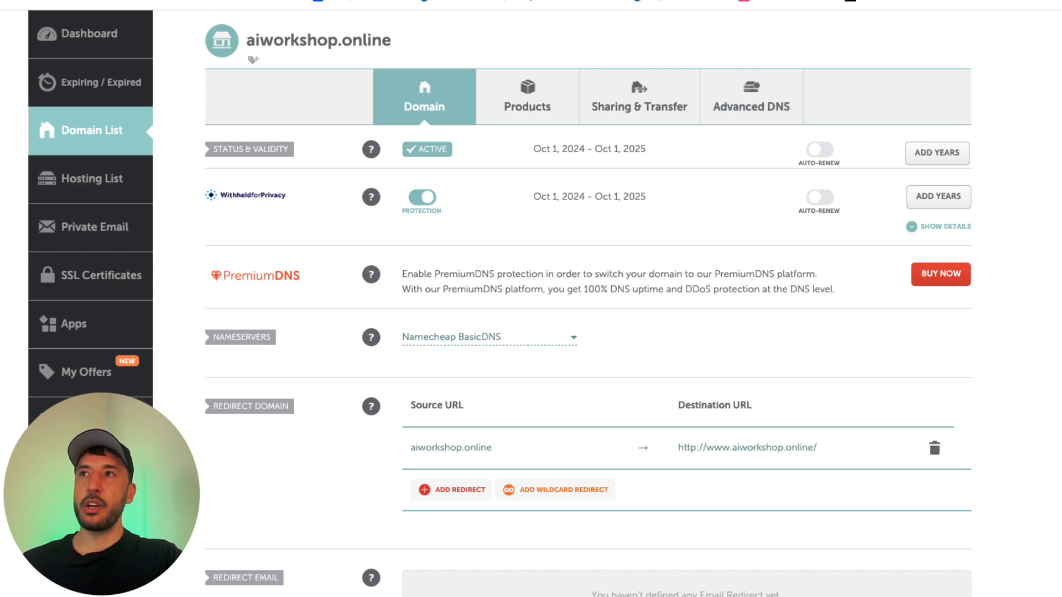
Step: Set the domain's nameservers to Custom DNS with earl.ns.cloudflare.com and malavika.ns.cloudflare.com copied from Cloudflare, and save
left_click(574, 343)
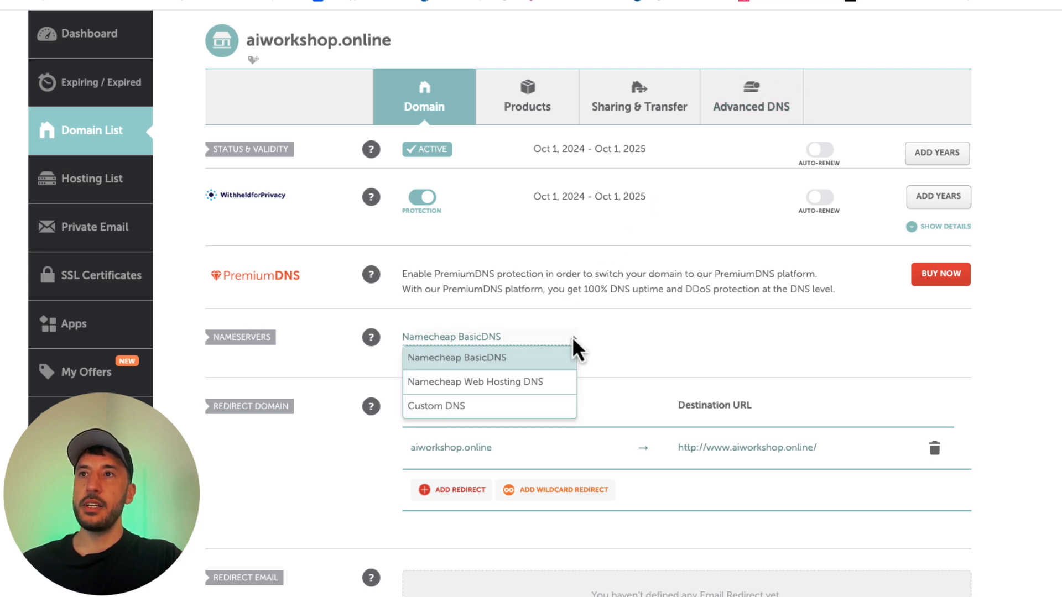
left_click(442, 407)
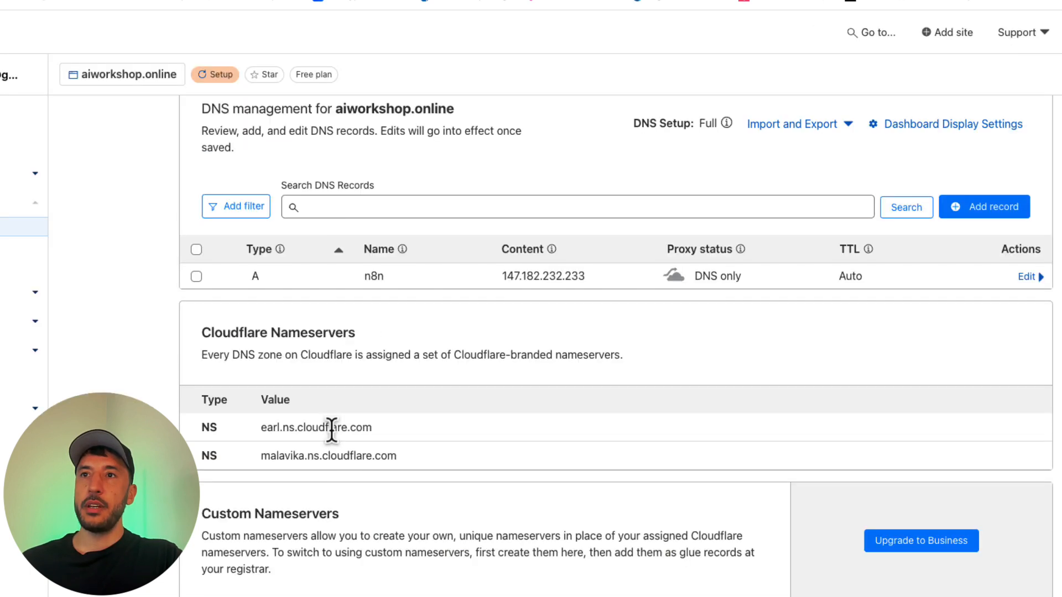
double_click(332, 428)
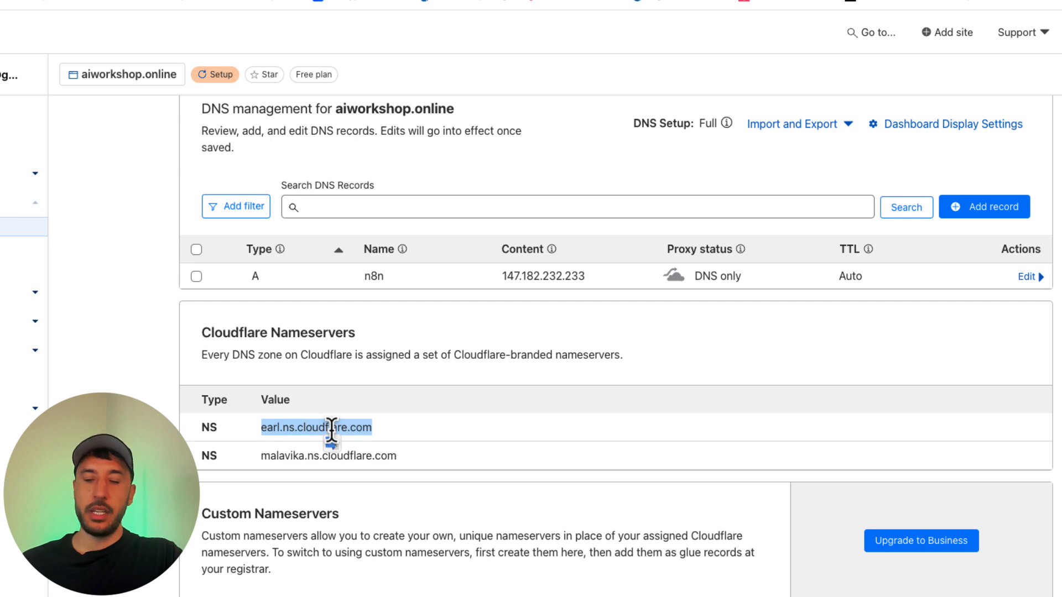
left_click(553, 1)
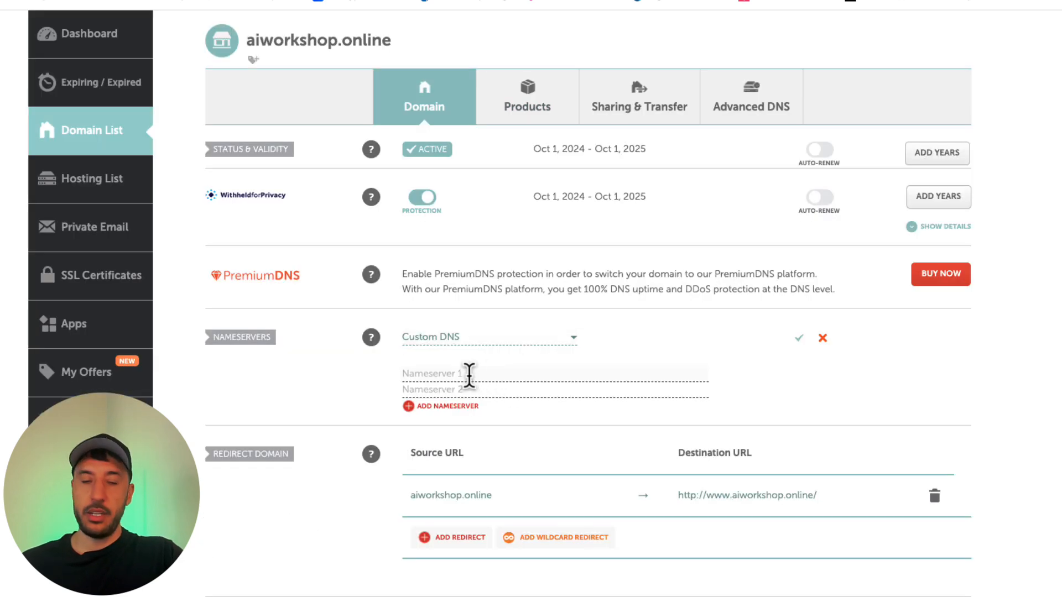
key("super+v")
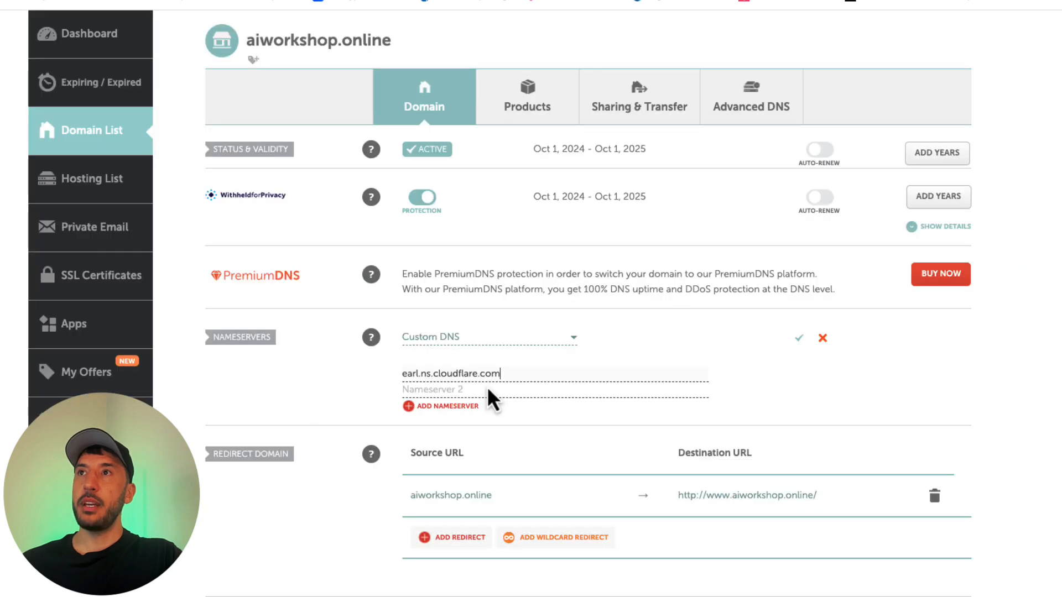
left_click(487, 389)
key("super+v")
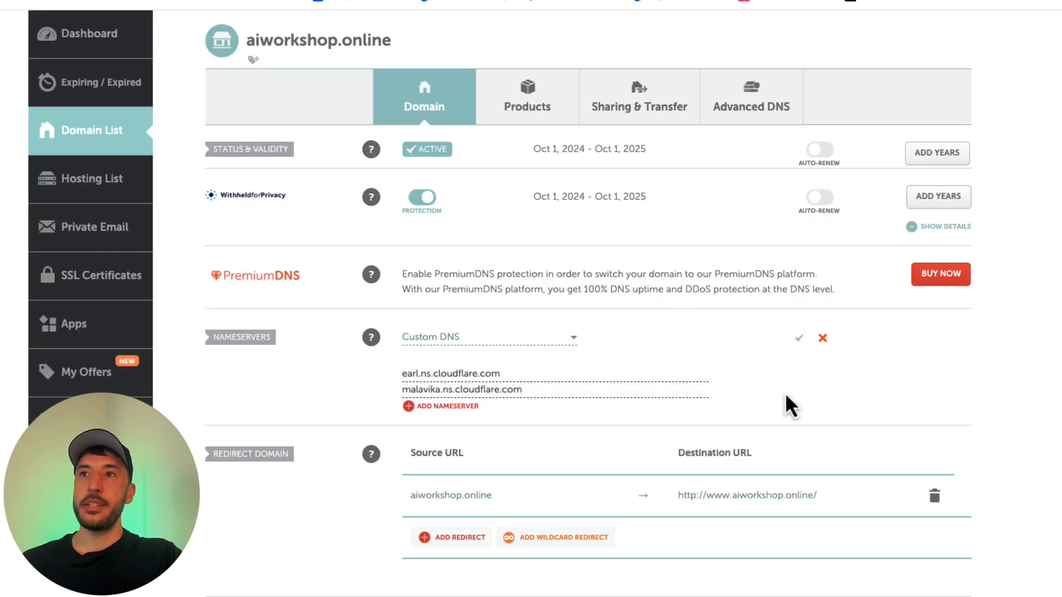
left_click(800, 338)
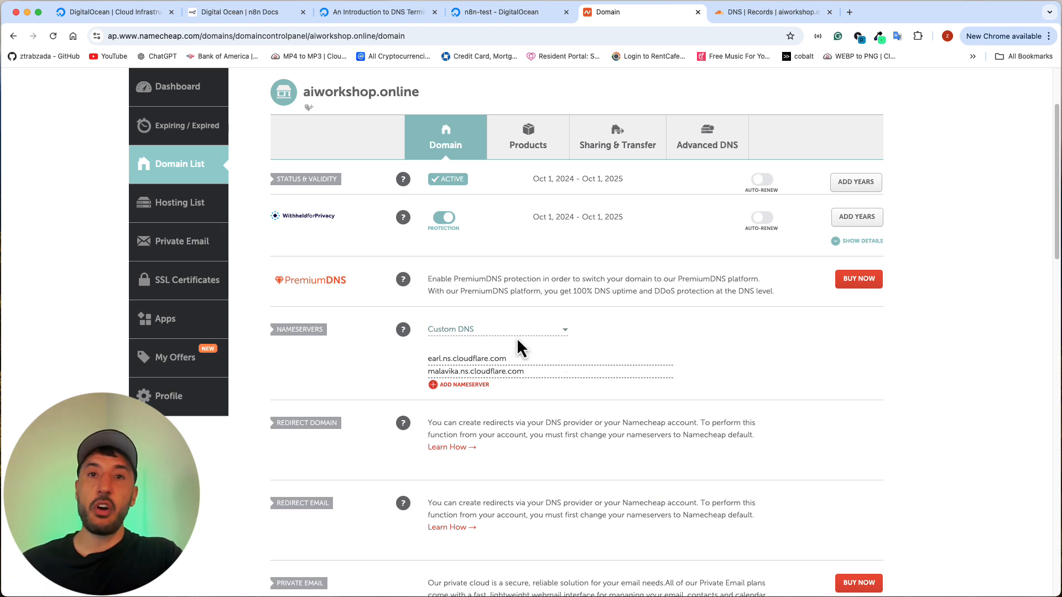
Step: Switch the nameservers of aiworkshop.online back to Namecheap BasicDNS and save the change
left_click(562, 334)
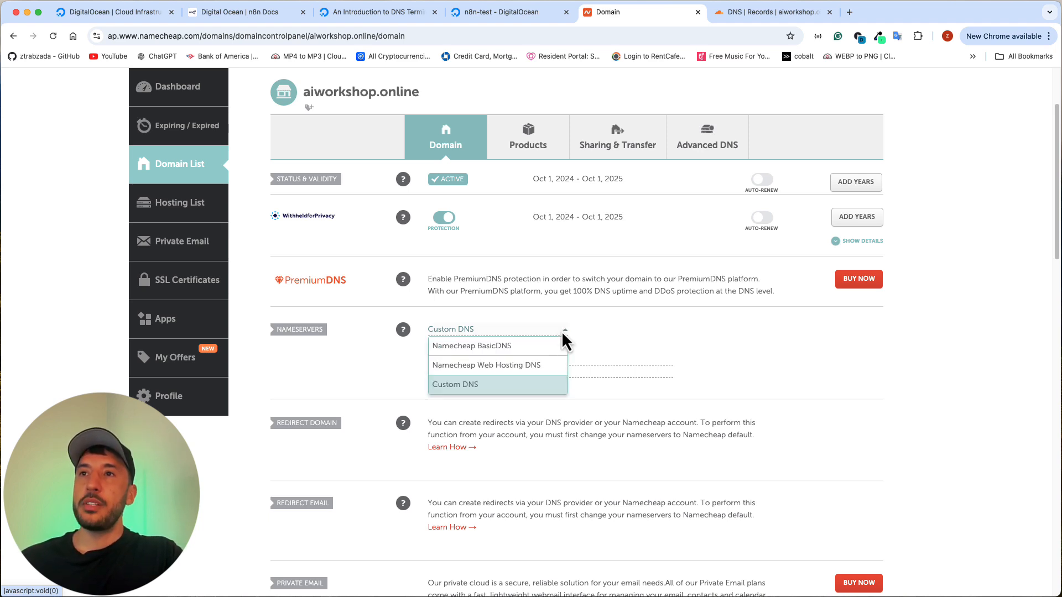
left_click(476, 347)
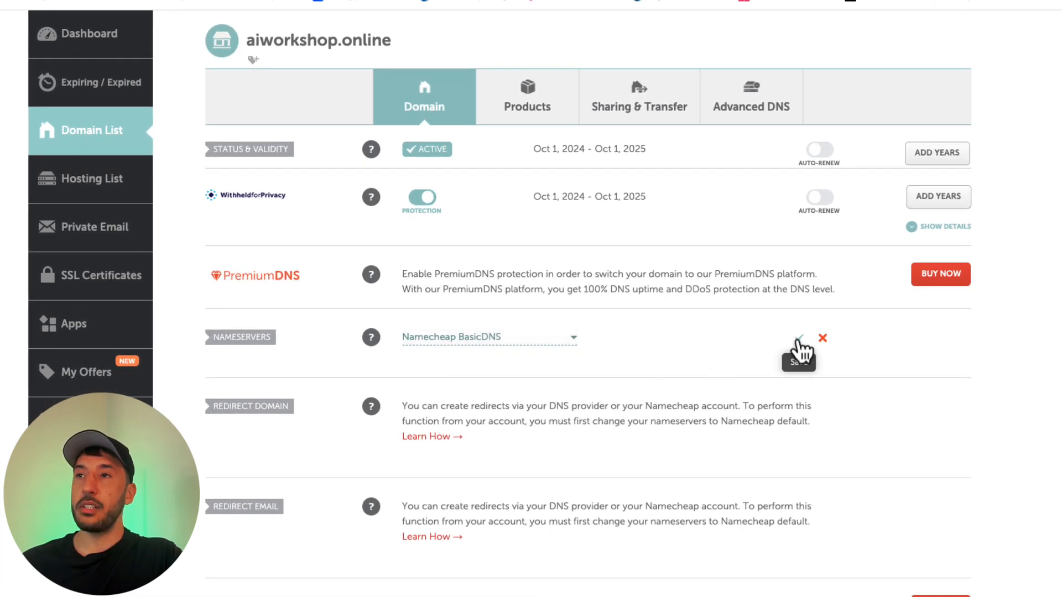
left_click(800, 338)
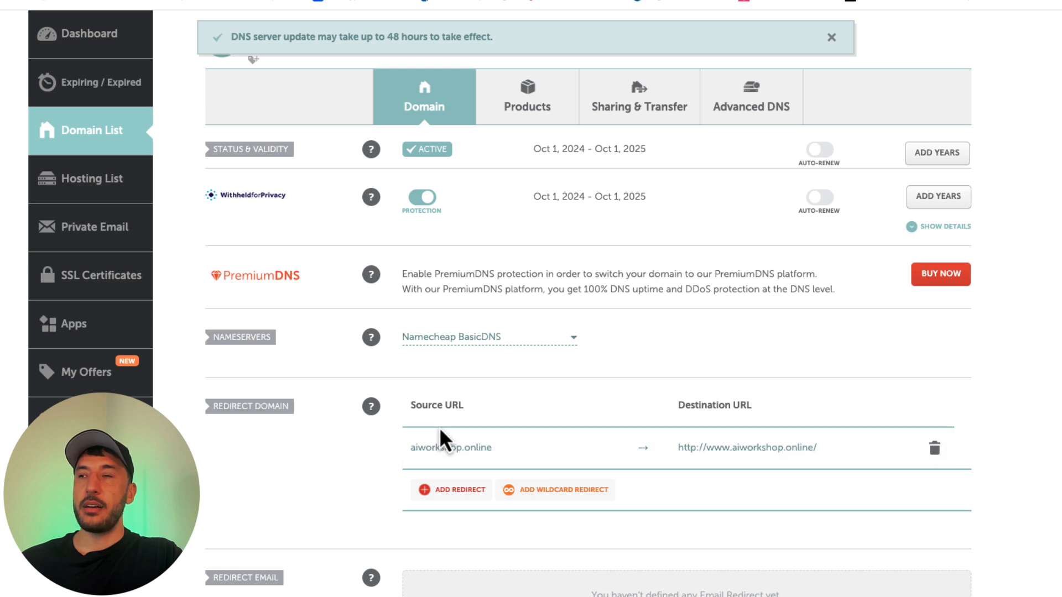
Step: Add a new A Record with host n8n to the Advanced DNS host records of aiworkshop.online
left_click(747, 111)
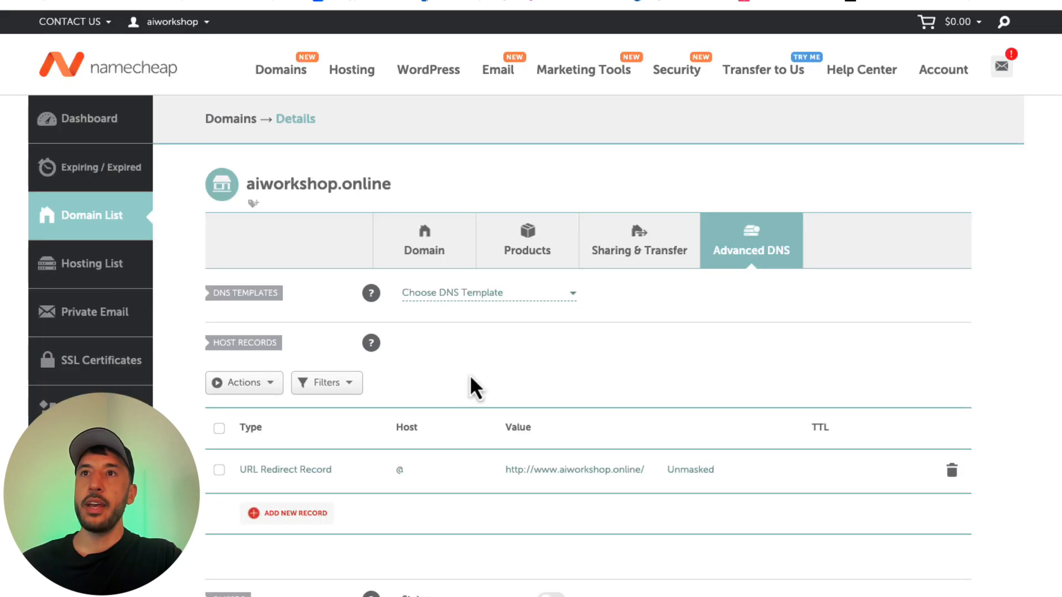
scroll(554, 429, "down", 1)
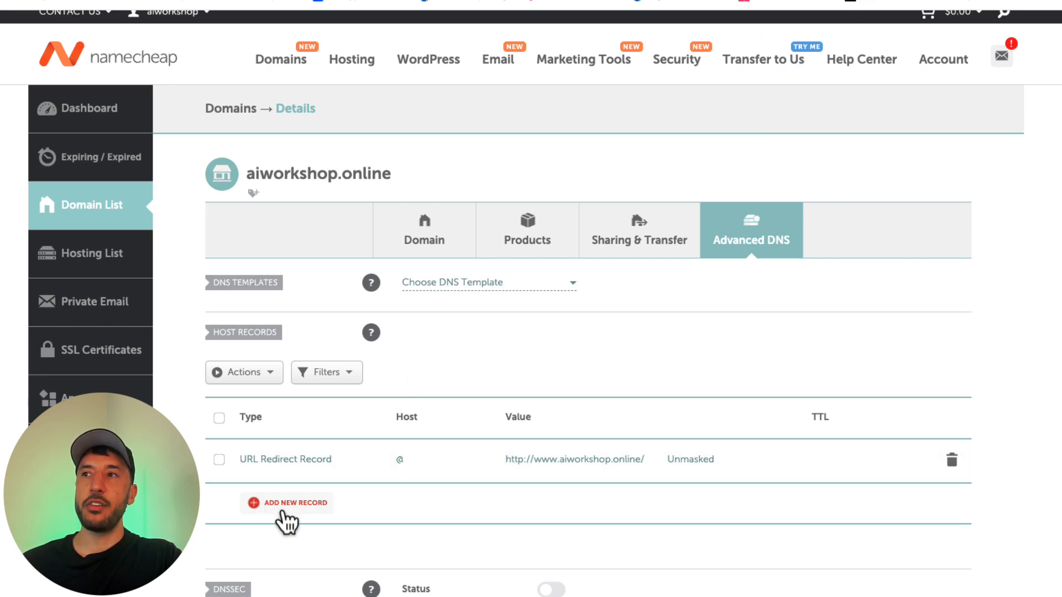
left_click(287, 515)
scroll(284, 517, "down", 5)
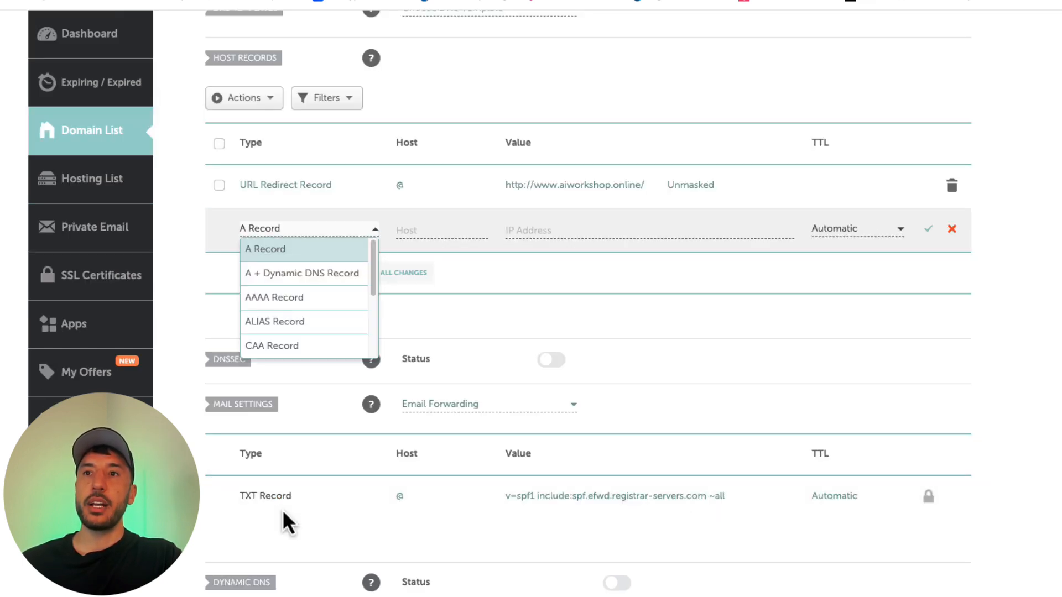
left_click(281, 251)
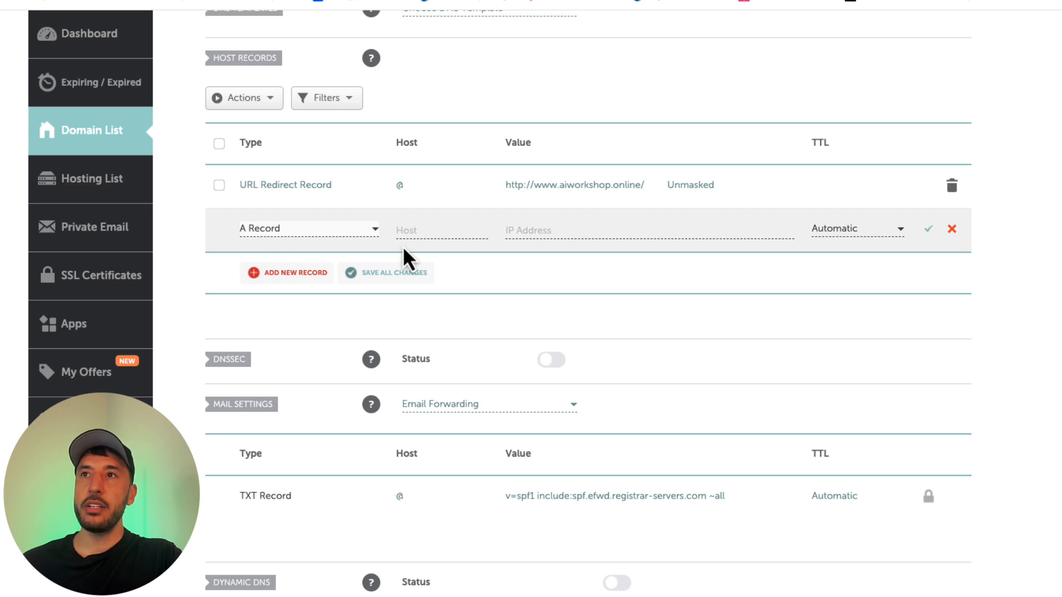
left_click(410, 229)
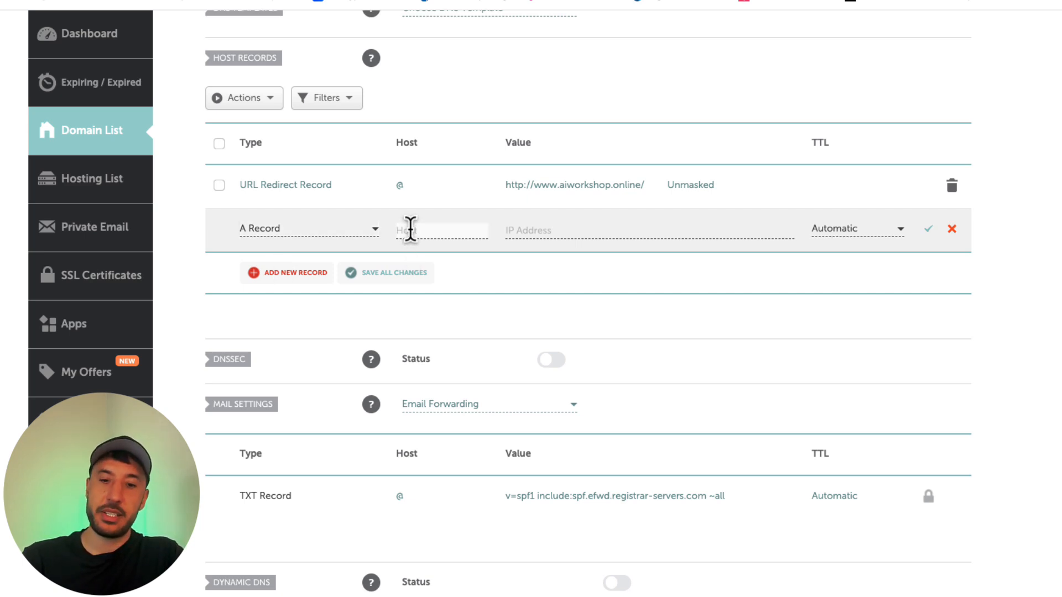
type("n8")
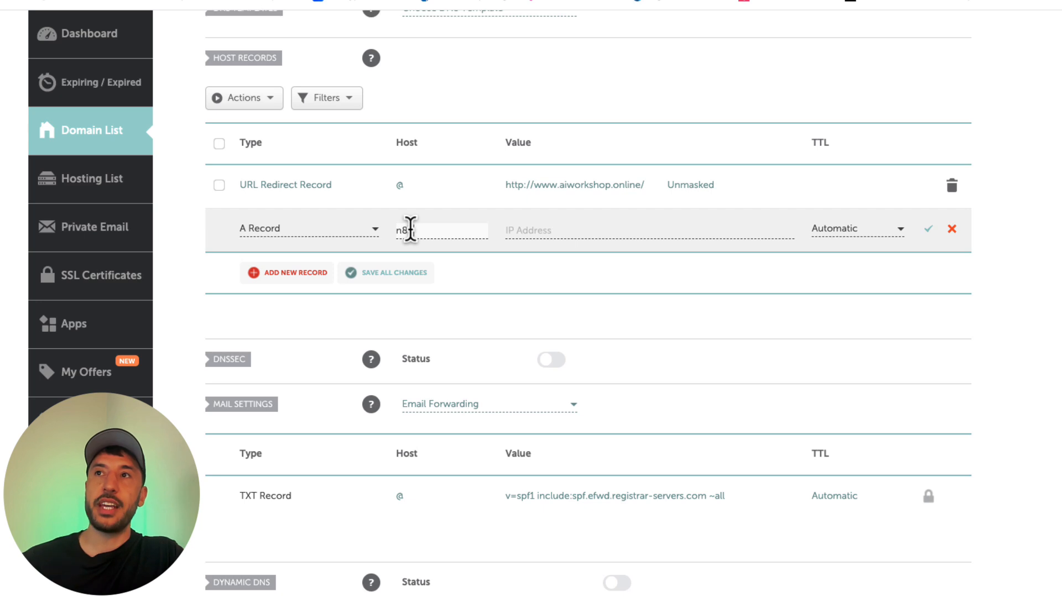
type("n")
Step: Copy the n8n-test Droplet's ipv4 address 147.182.232.233 from DigitalOcean into the n8n A Record's value and save the record with Automatic TTL
left_click(510, 230)
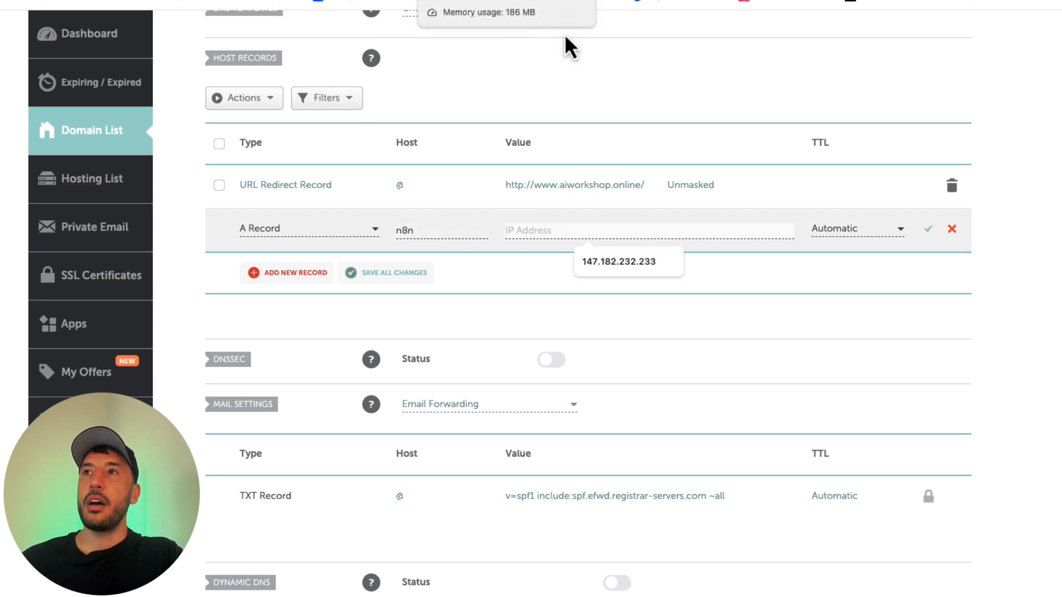
left_click(560, 66)
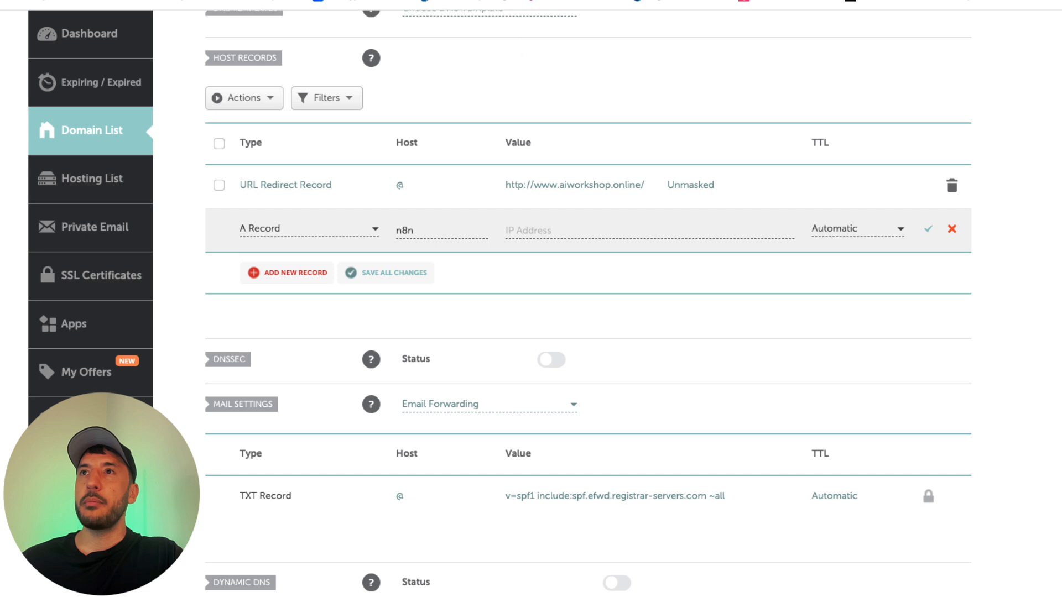
left_click(431, 1)
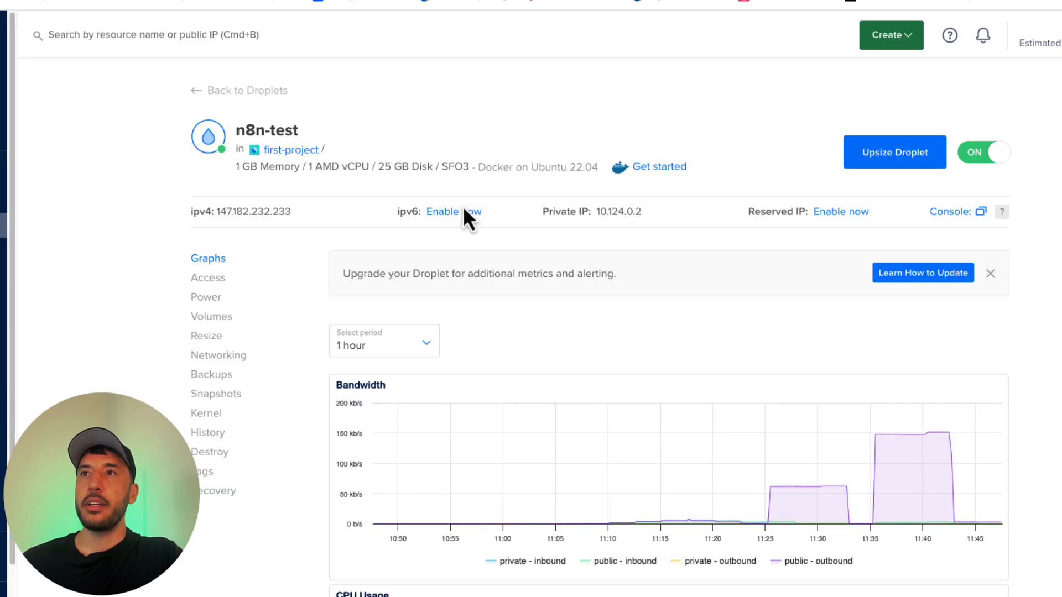
left_click(316, 212)
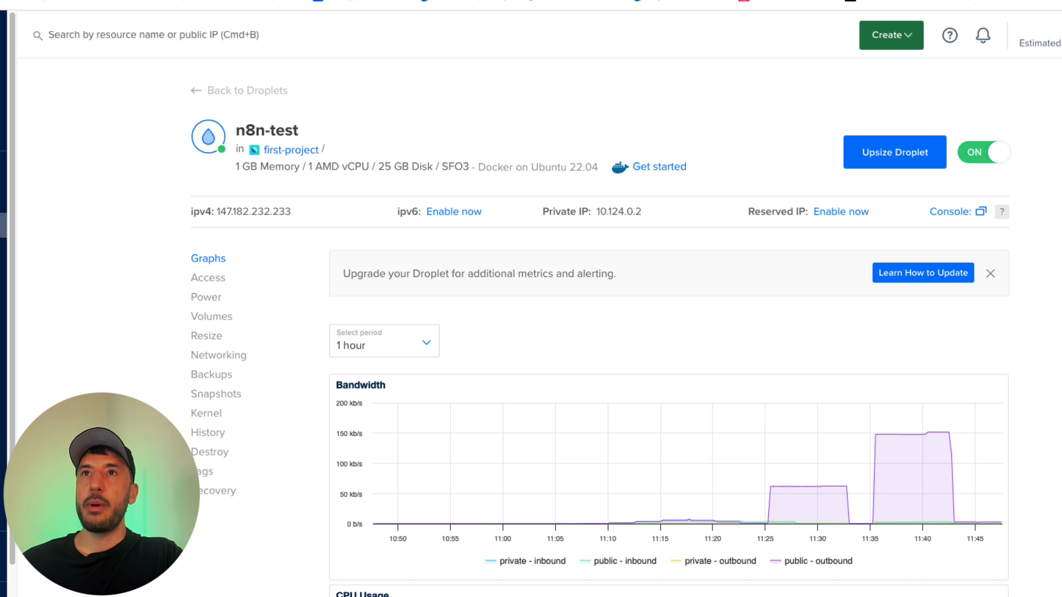
left_click(243, 1)
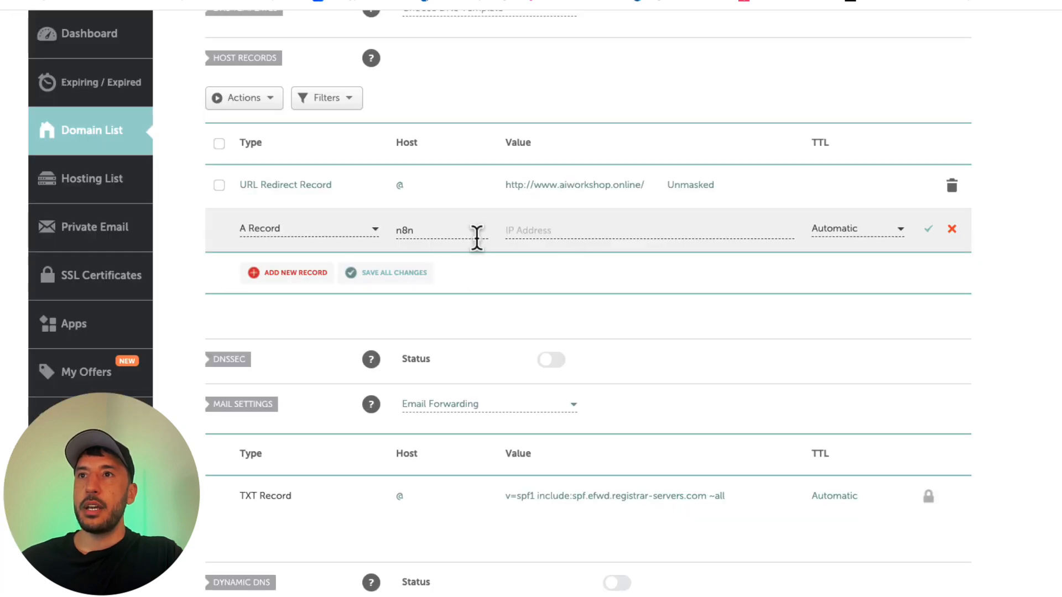
left_click(570, 234)
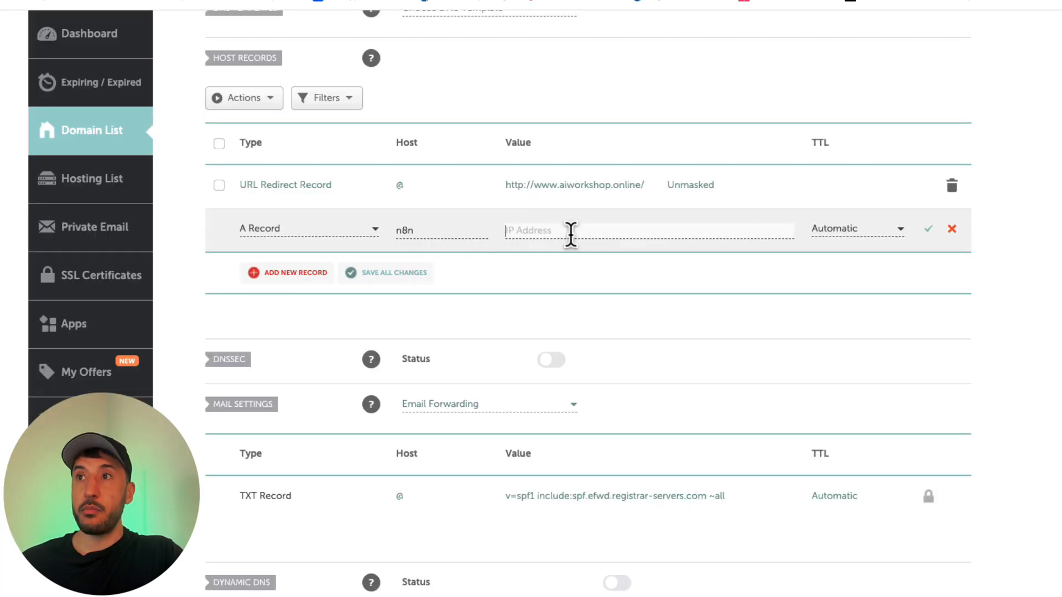
type("147.182.232.233")
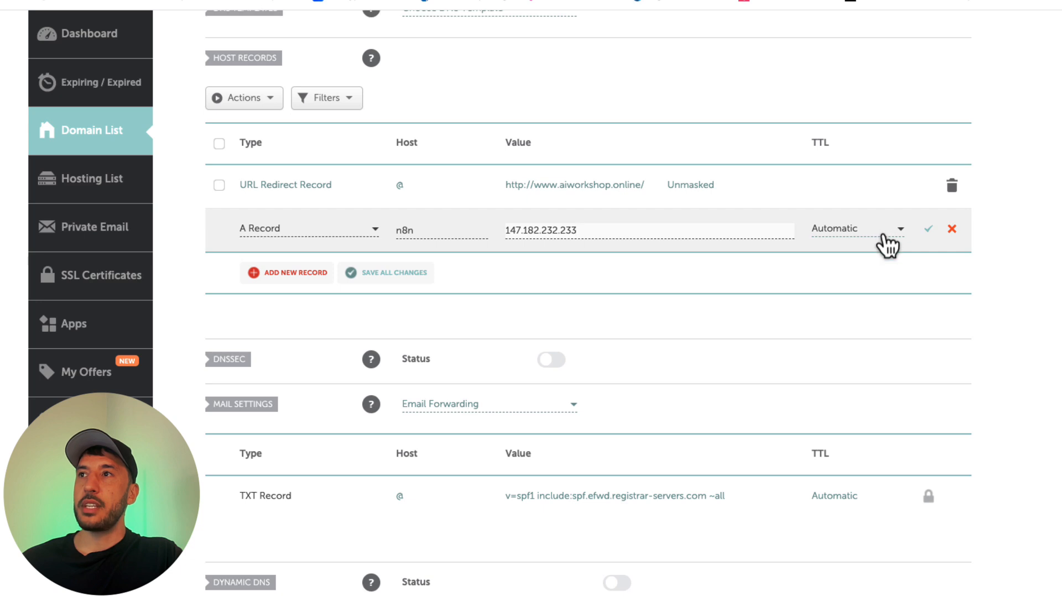
left_click(929, 230)
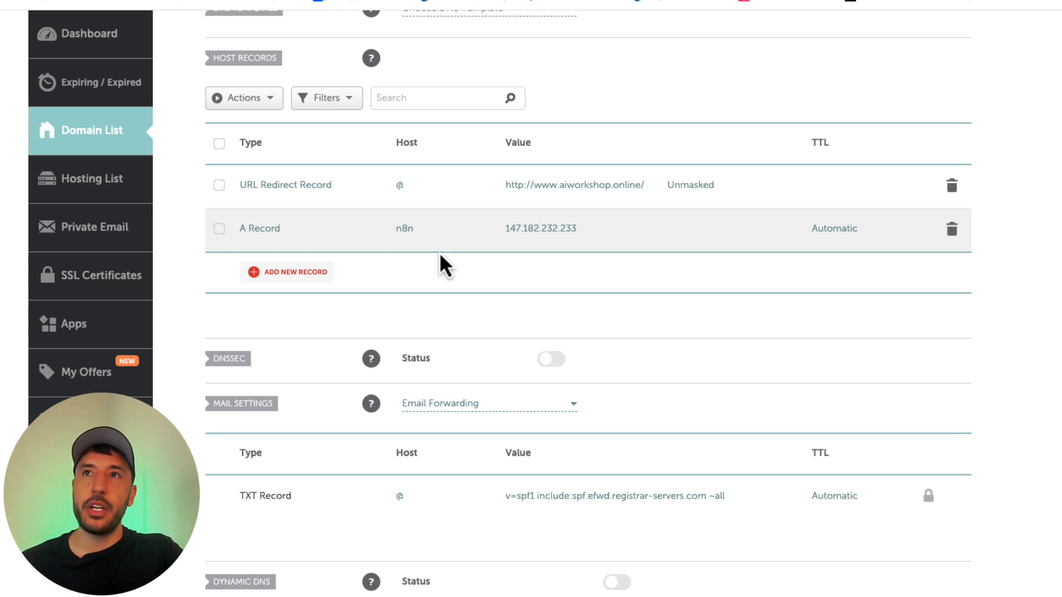
scroll(439, 254, "up", 3)
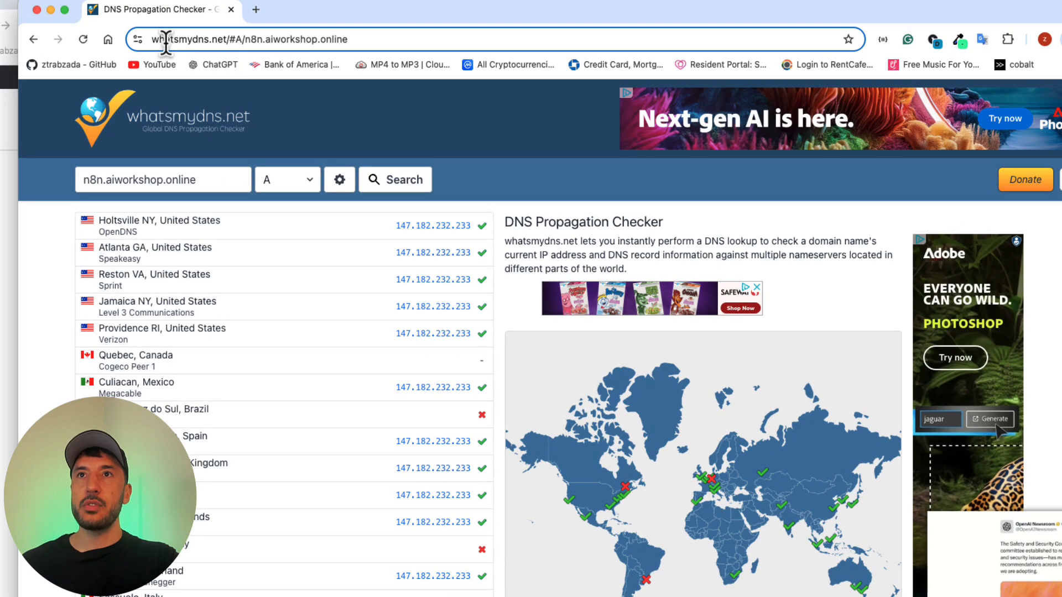
Step: Check the DNS propagation of the A record for n8n.aiworkshop.online on whatsmydns.net
triple_click(150, 180)
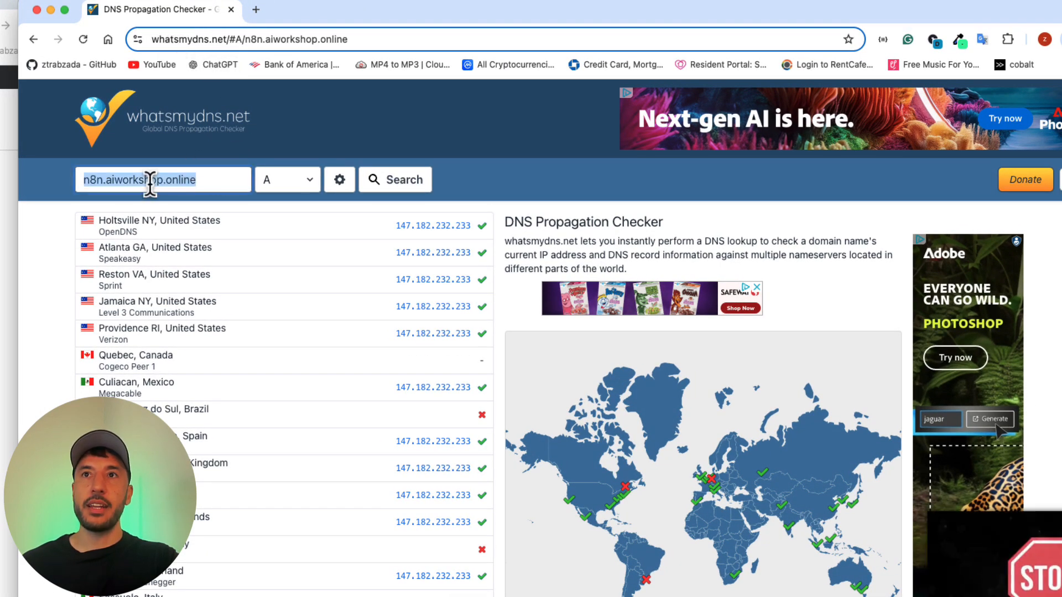
left_click(138, 180)
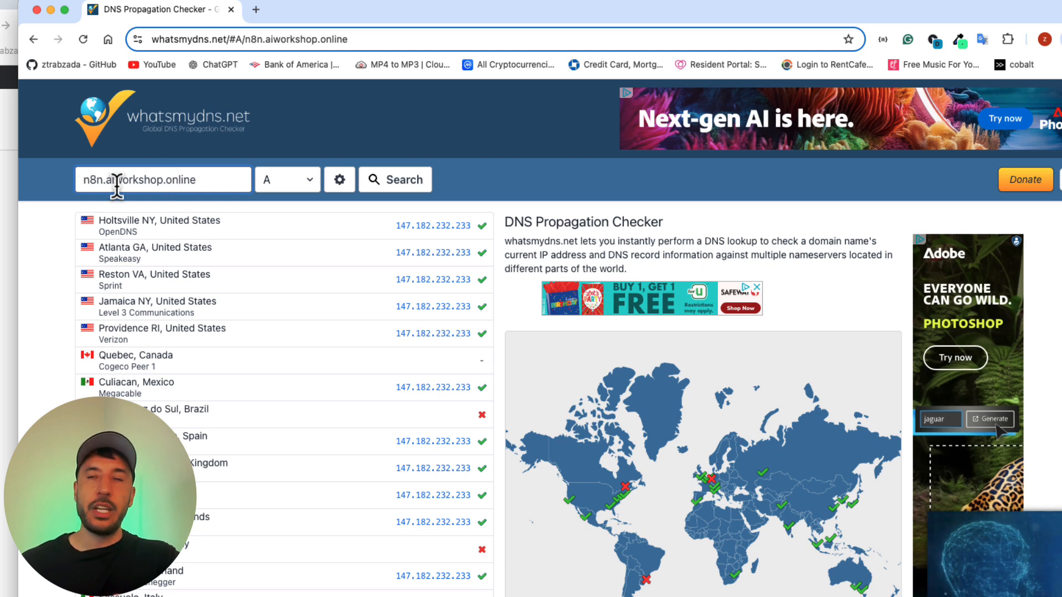
left_click(308, 184)
left_click(309, 181)
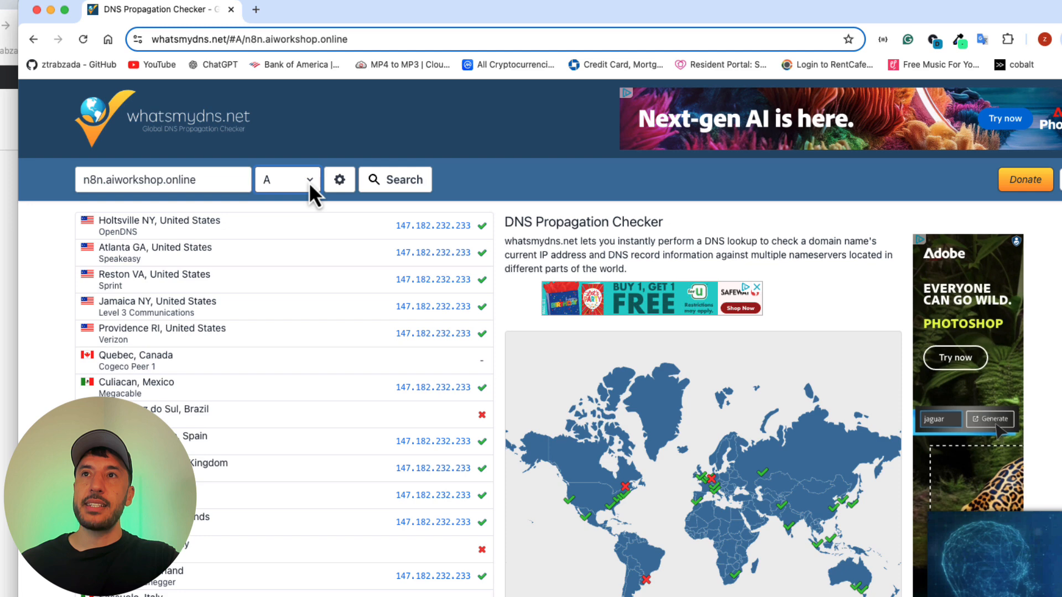
left_click(380, 180)
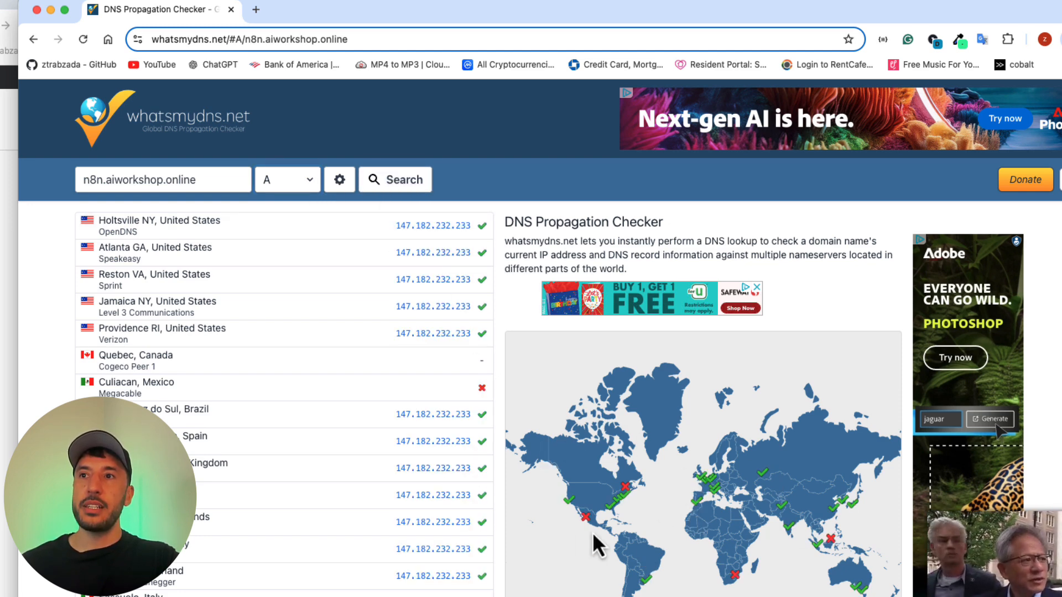
Step: Review the n8n A record in Cloudflare's DNS records for aiworkshop.online
mouse_move(575, 504)
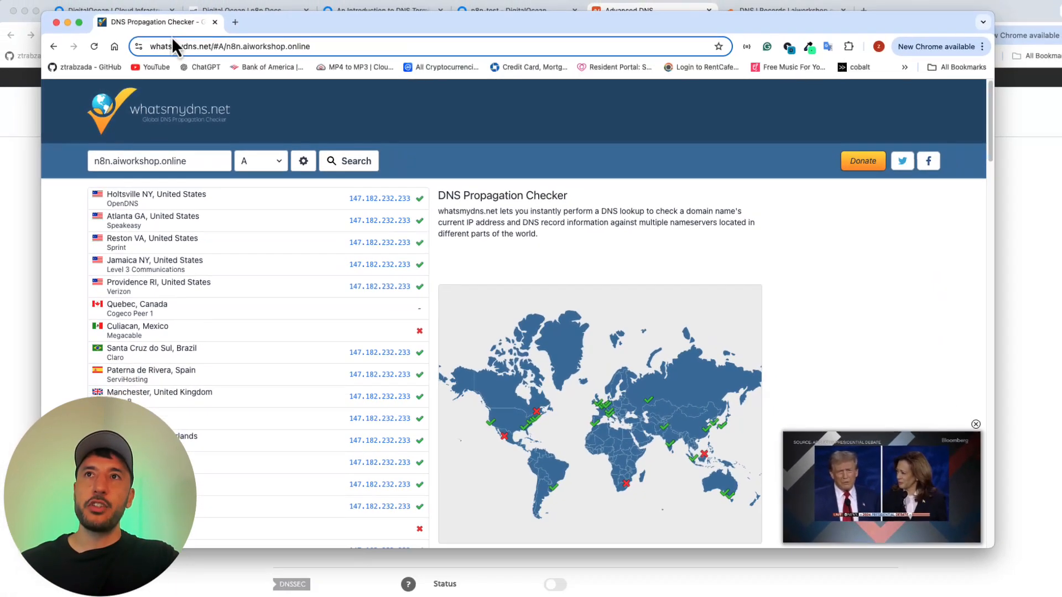
left_click_drag(357, 12, 0, 310)
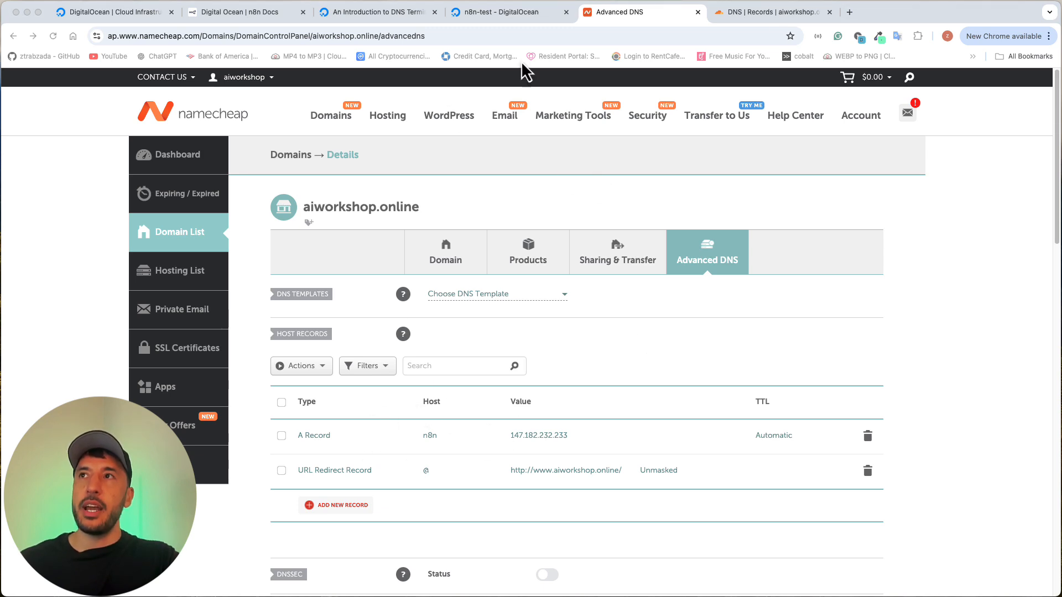
left_click(765, 16)
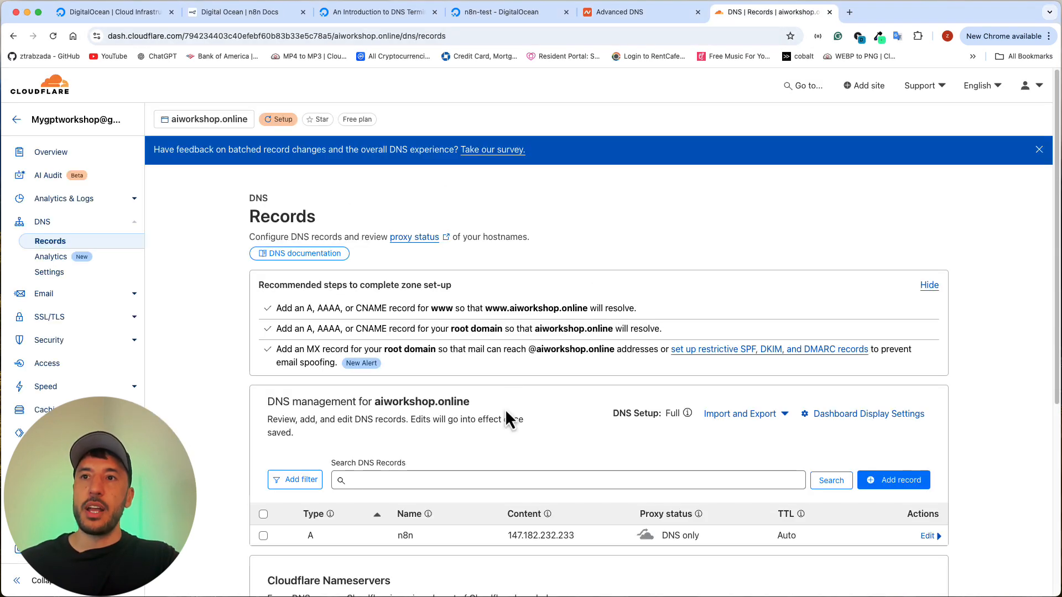
scroll(503, 410, "down", 1)
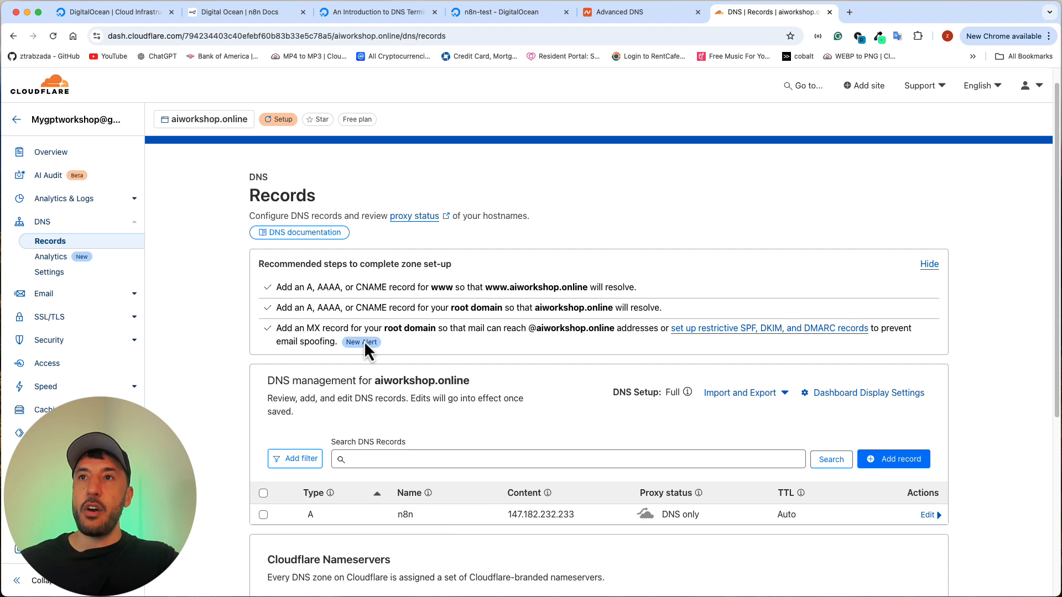
scroll(357, 378, "up", 1)
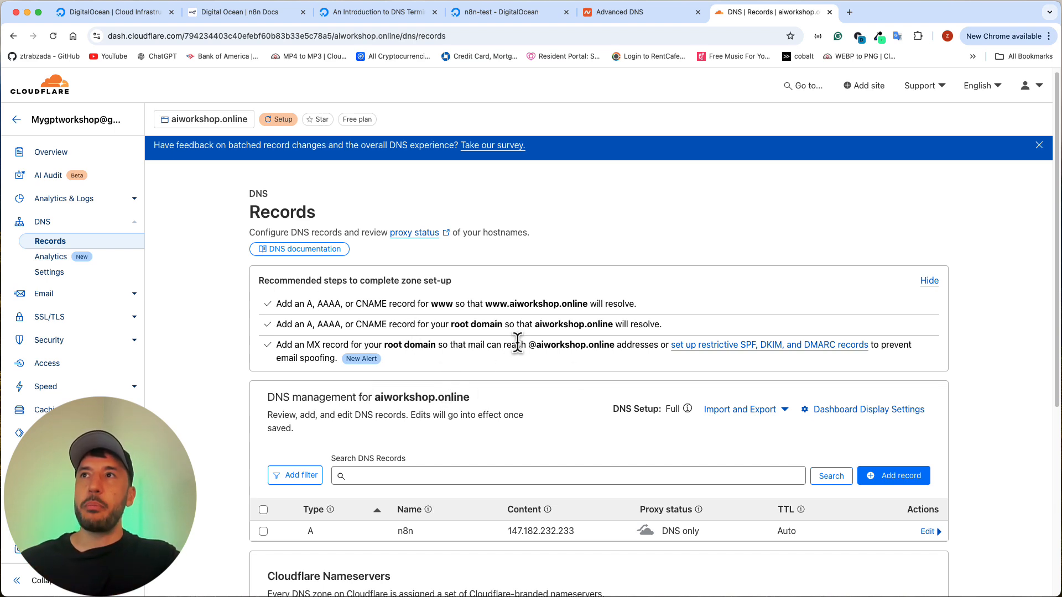
Step: Load n8n.aiworkshop.online in a new incognito browser window
key("super+Tab")
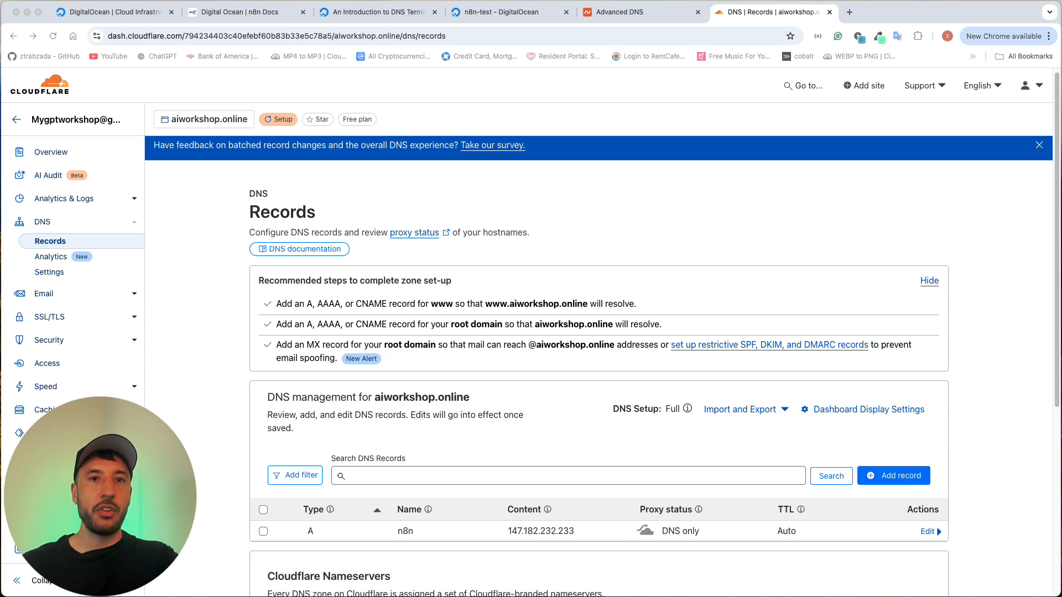
key("super+shift+n")
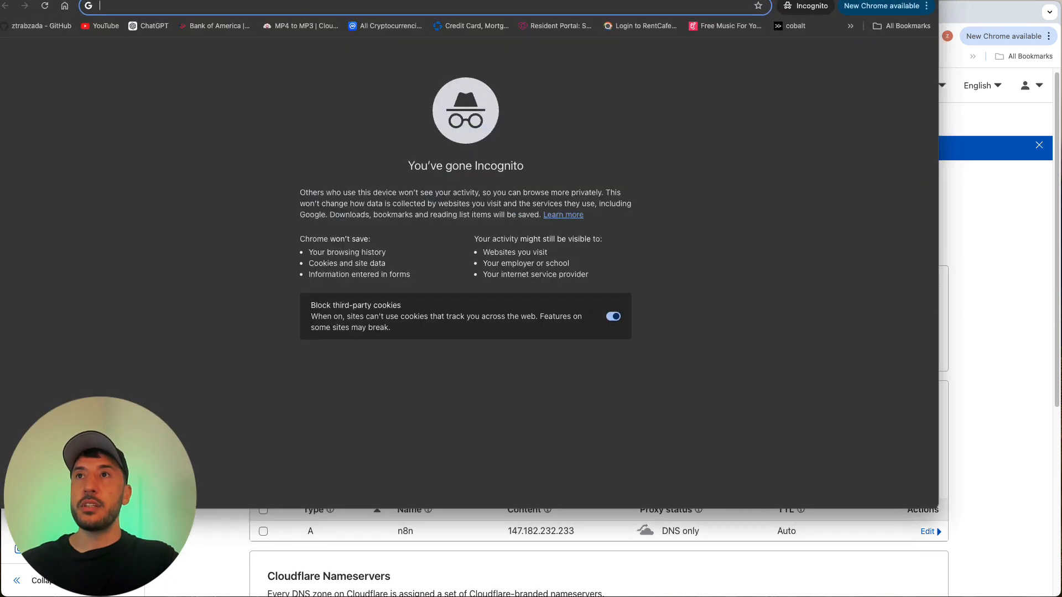
left_click_drag(1027, 578, 1046, 583)
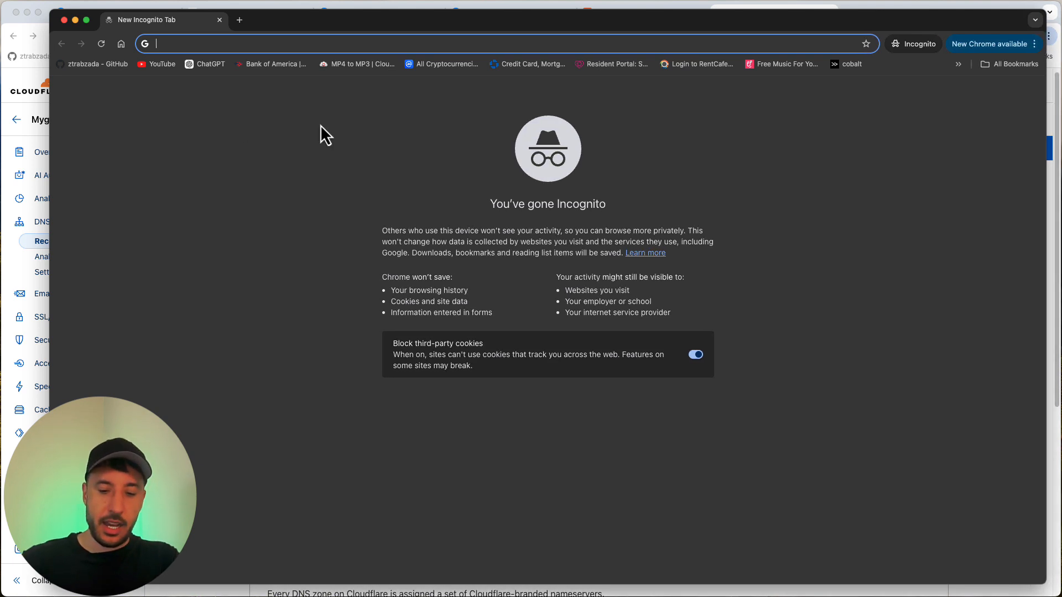
type("n8n.")
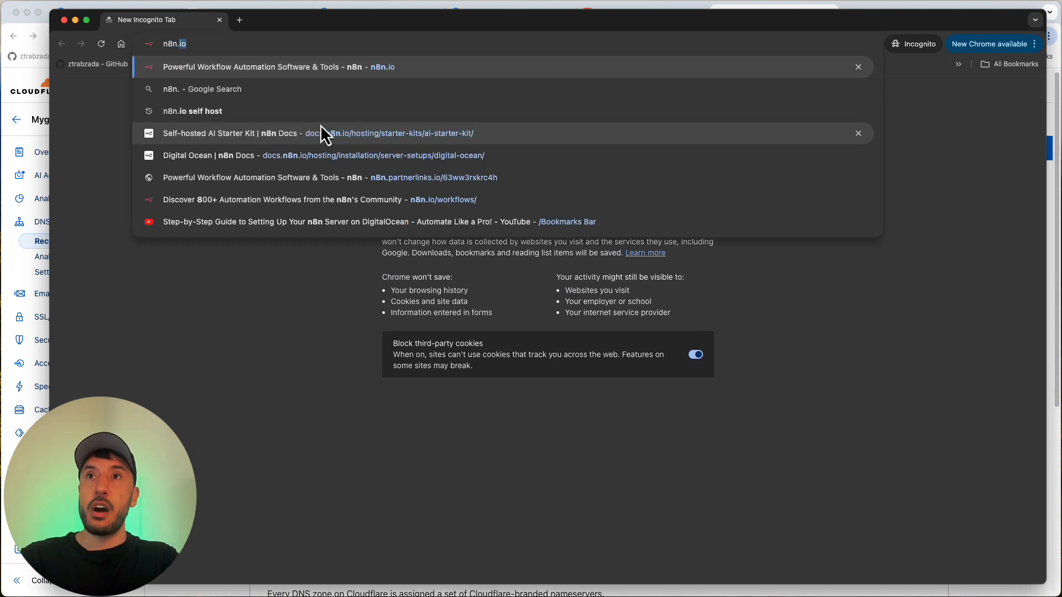
type("aiw")
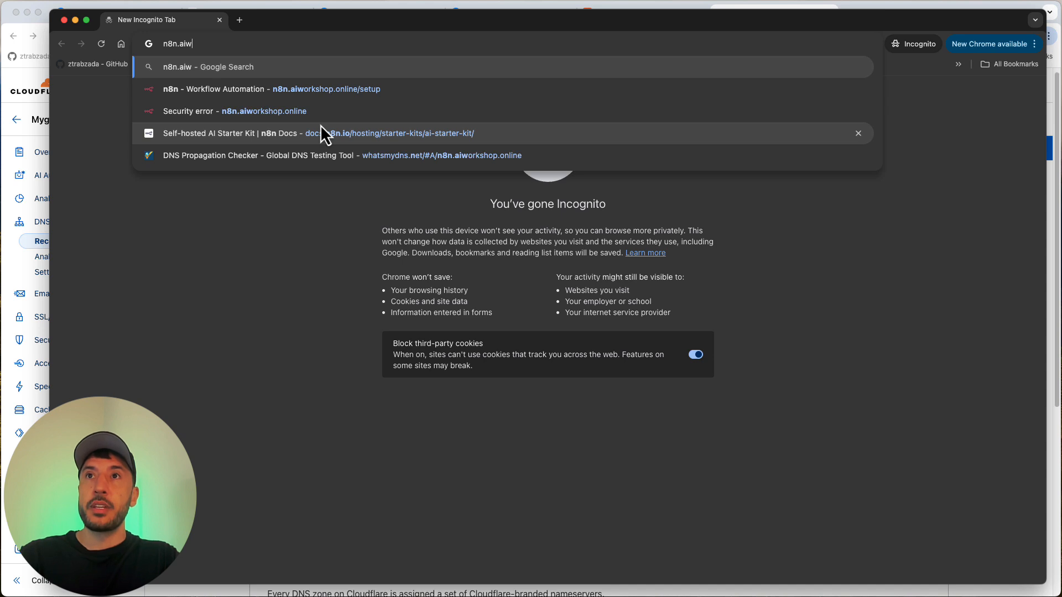
type("orkshop.o")
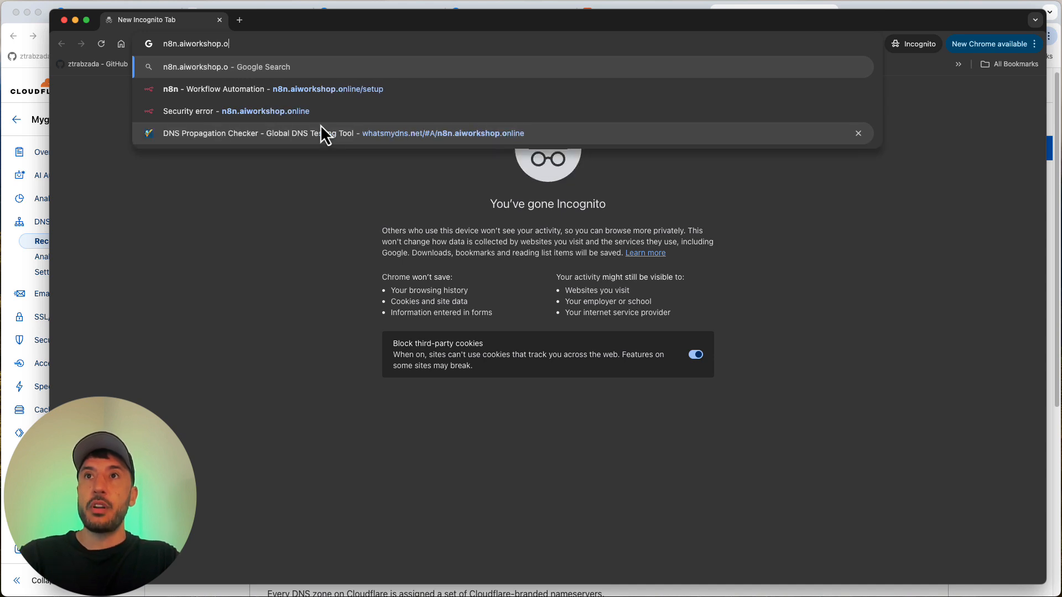
type("nline")
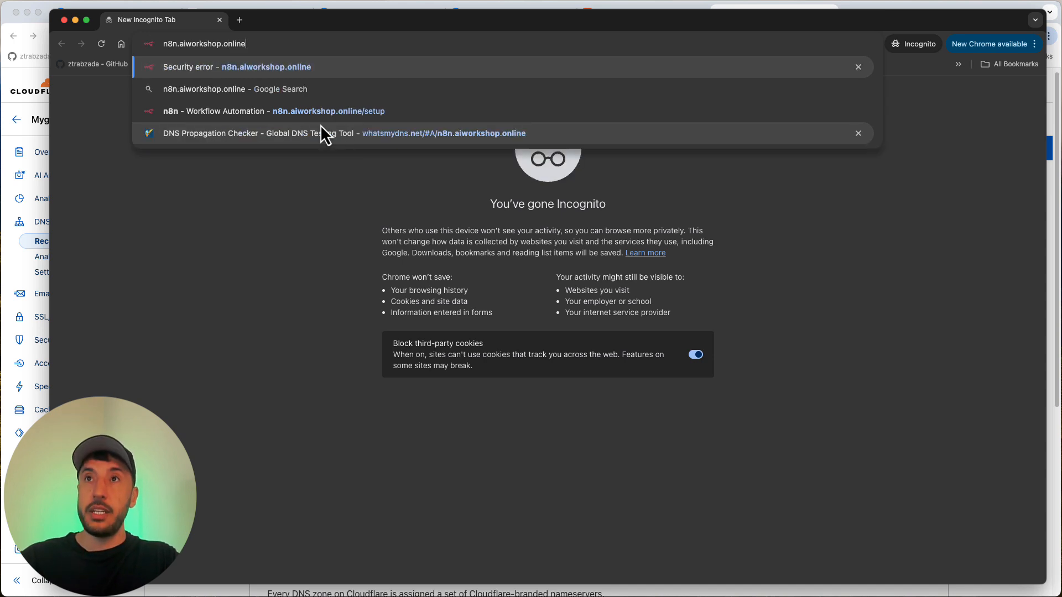
key("Return")
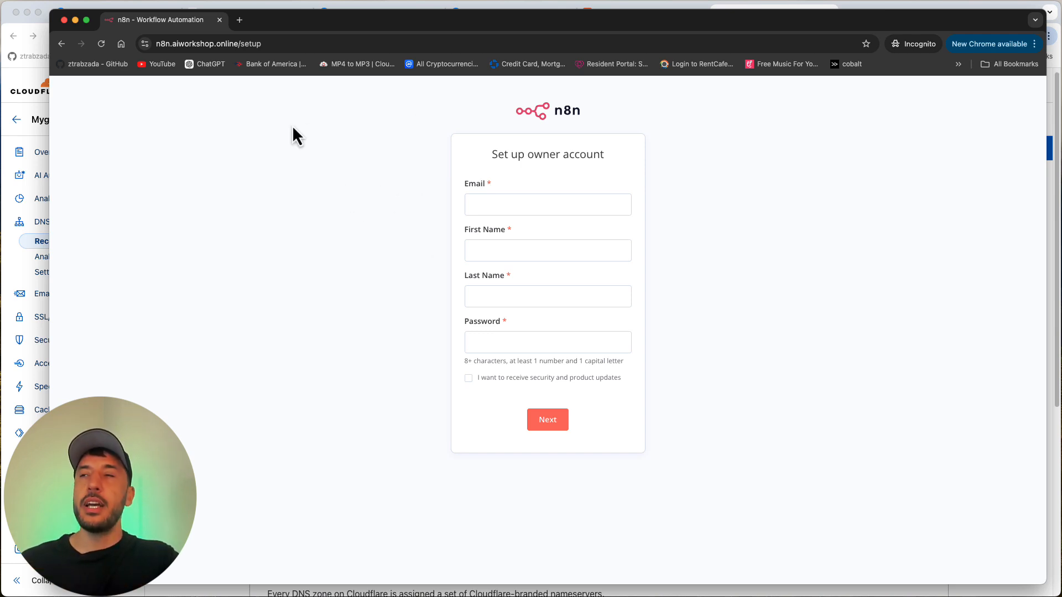
Step: Create the n8n owner account with the owner's email, first name AI, last name Workshop and the account password, skipping the customization questions
left_click(478, 208)
left_click(507, 184)
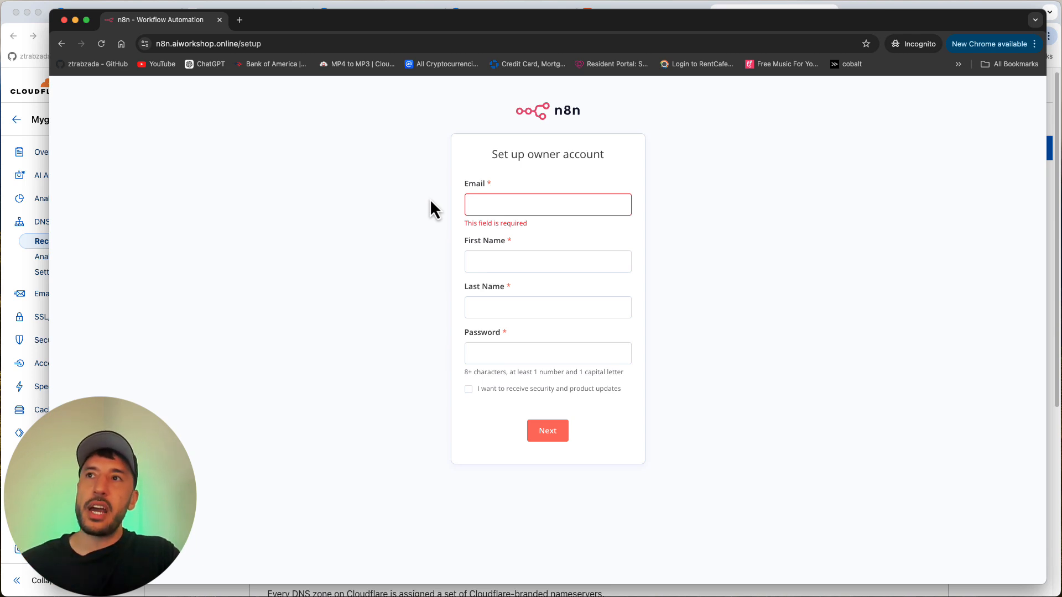
left_click(506, 206)
left_click(526, 176)
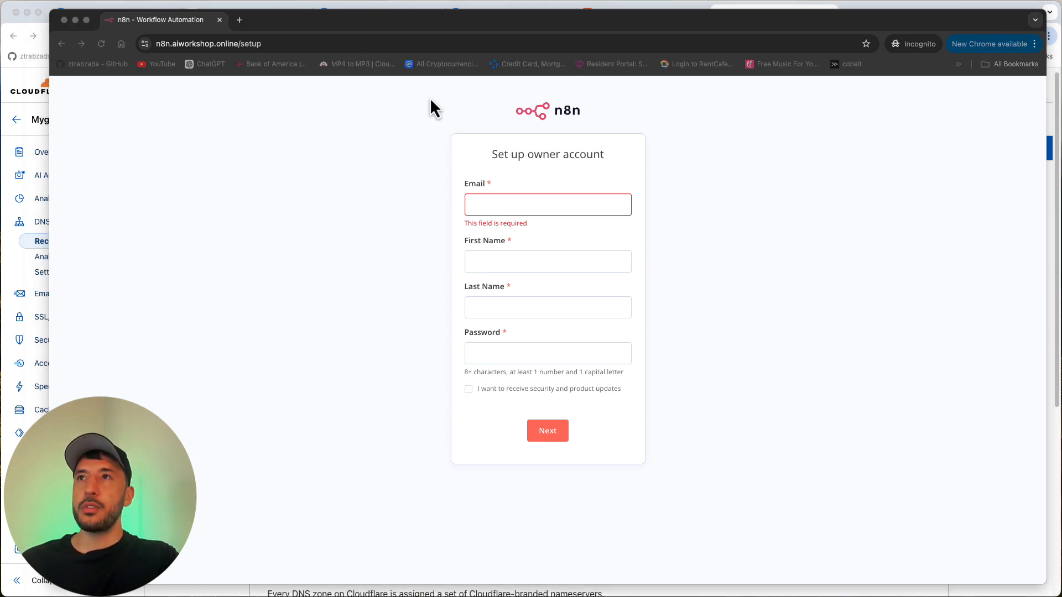
left_click(501, 208)
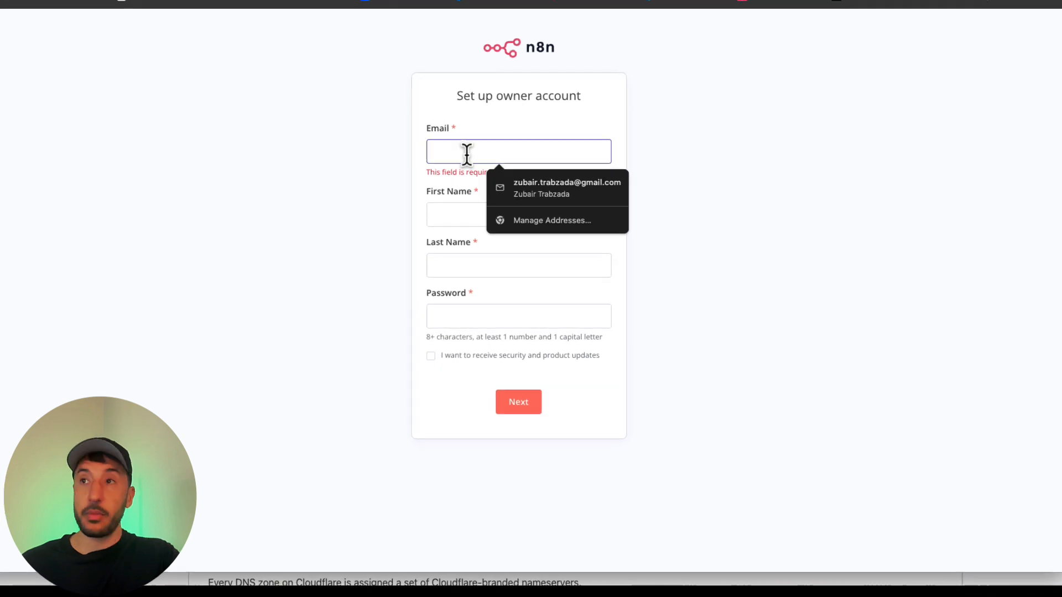
key("super+v")
left_click(483, 194)
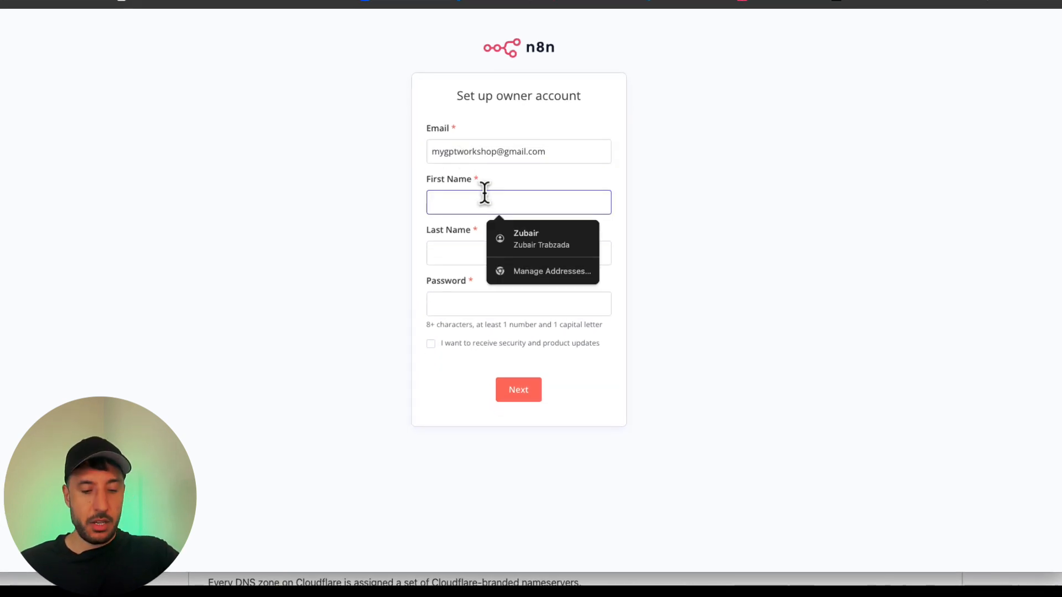
type("AI W")
left_click(464, 293)
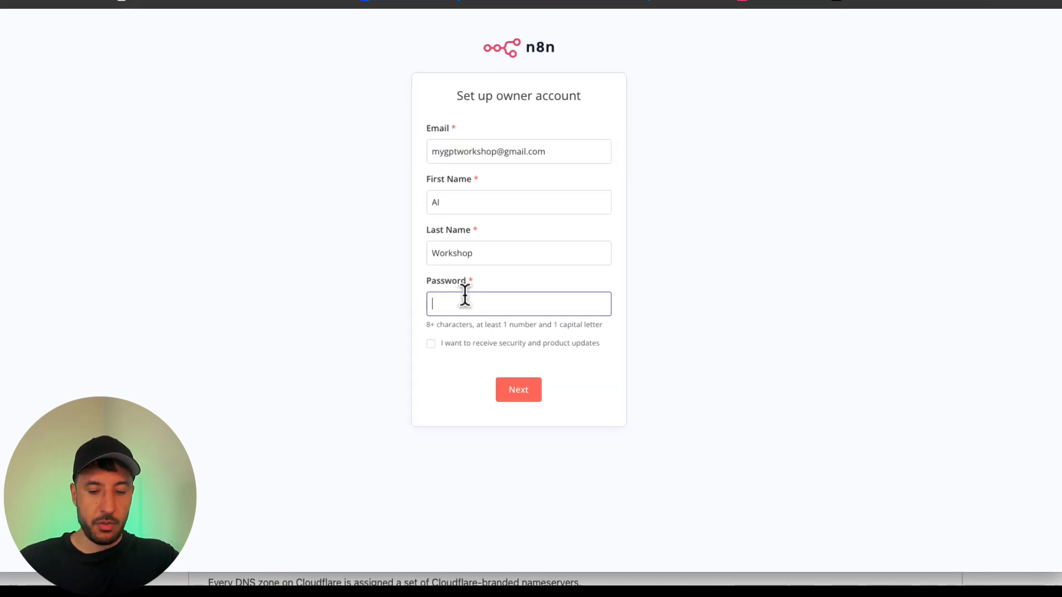
key("super+v")
left_click(526, 400)
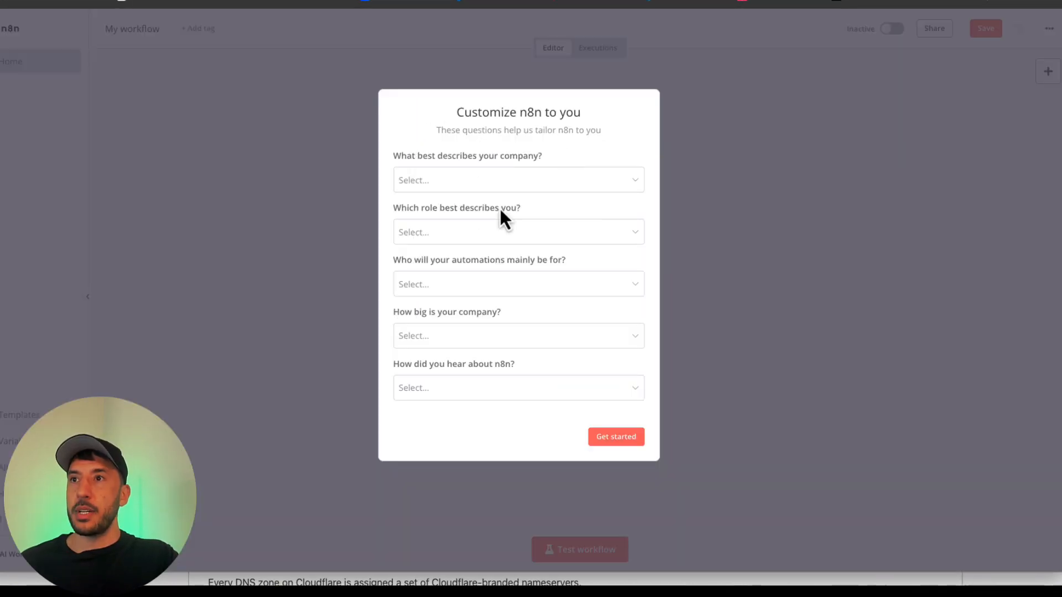
left_click(620, 441)
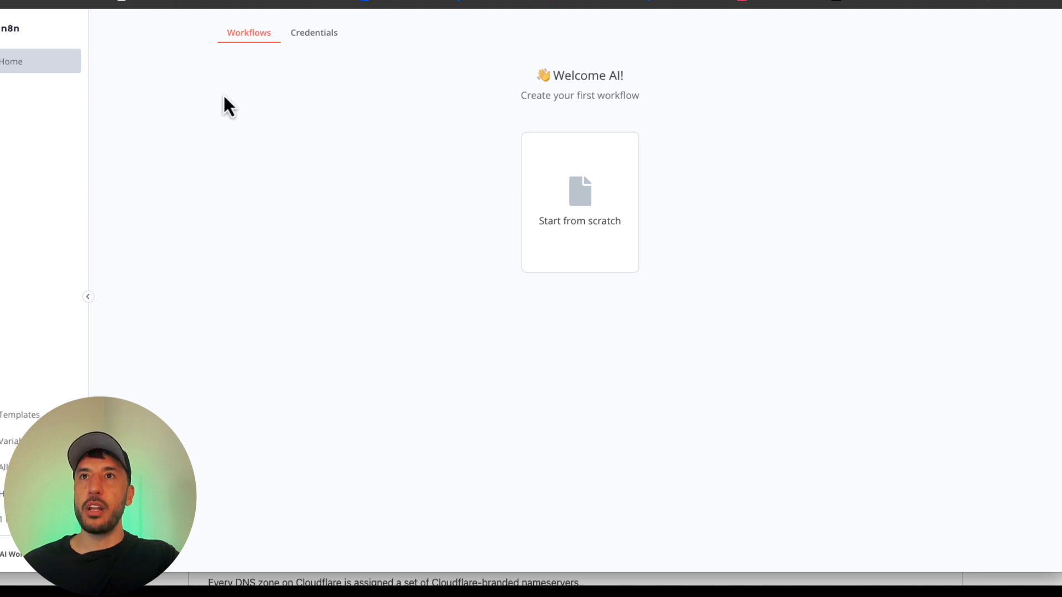
Step: Start a workflow from scratch and add an AI Agent node from the Advanced AI nodes with its default parameters
left_click(579, 233)
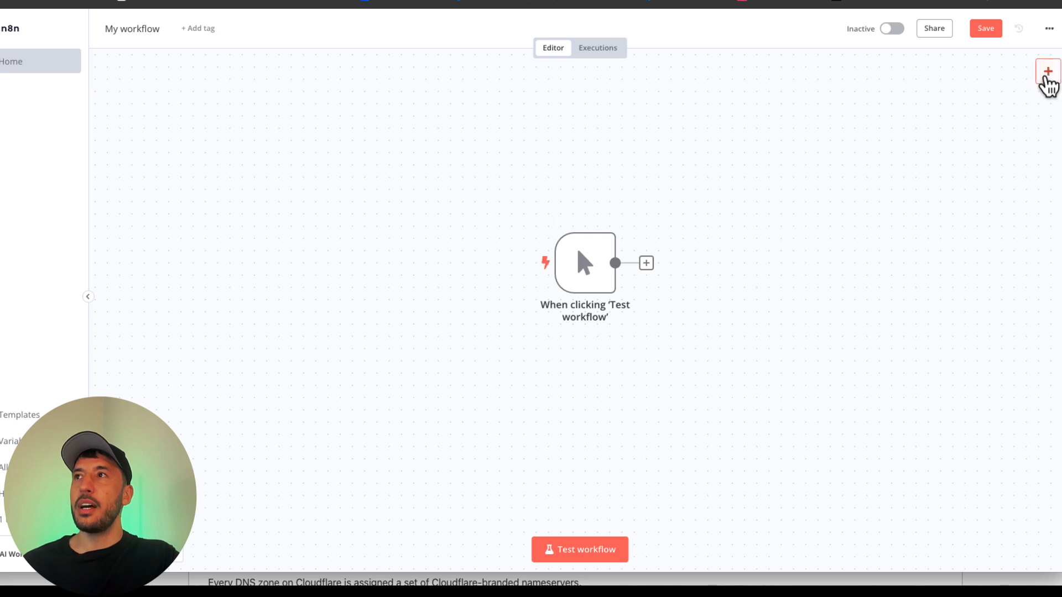
left_click(1049, 72)
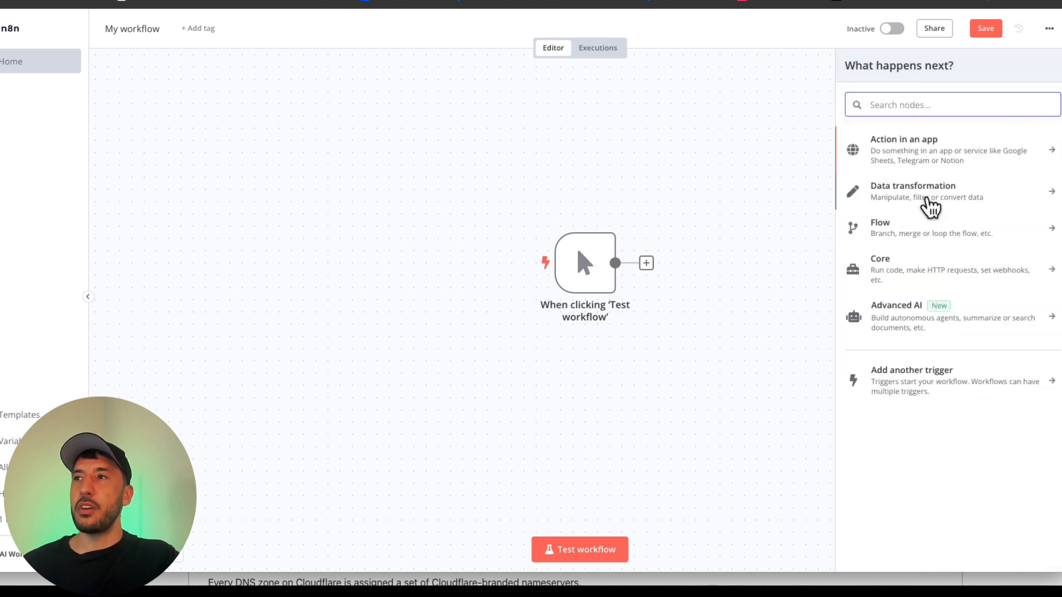
left_click(913, 316)
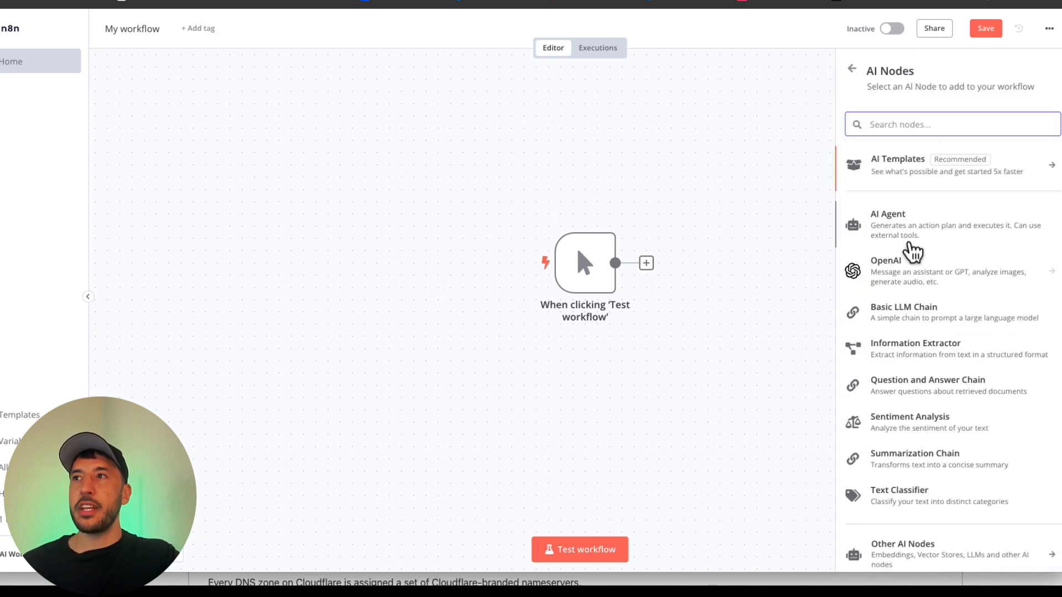
left_click(906, 240)
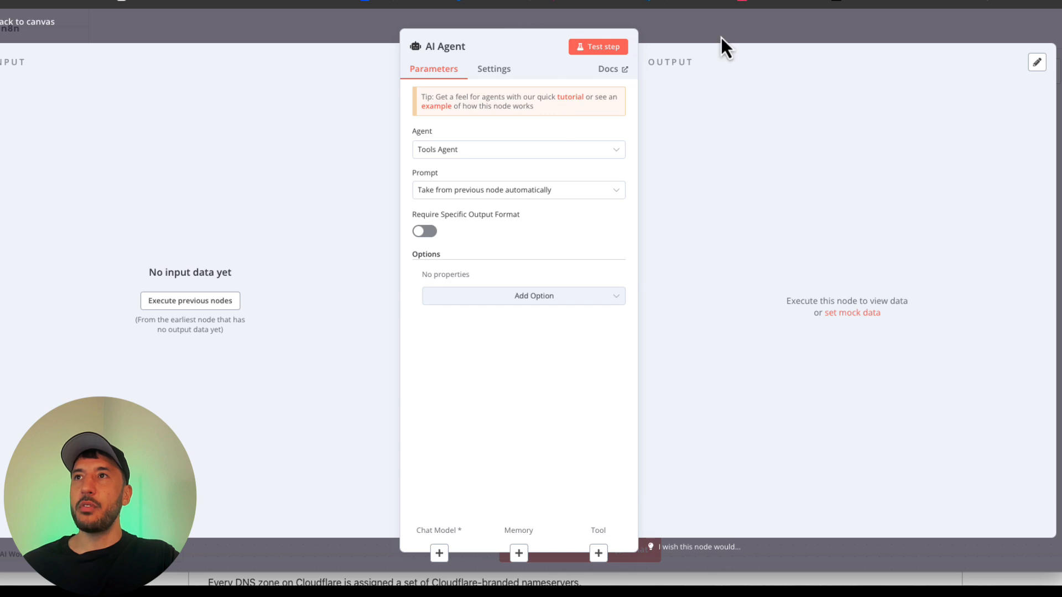
left_click(722, 37)
Step: Arrange the workflow nodes closer together, with the manual trigger level with the AI Agent and the chat trigger below the manual trigger
left_click_drag(606, 270, 337, 269)
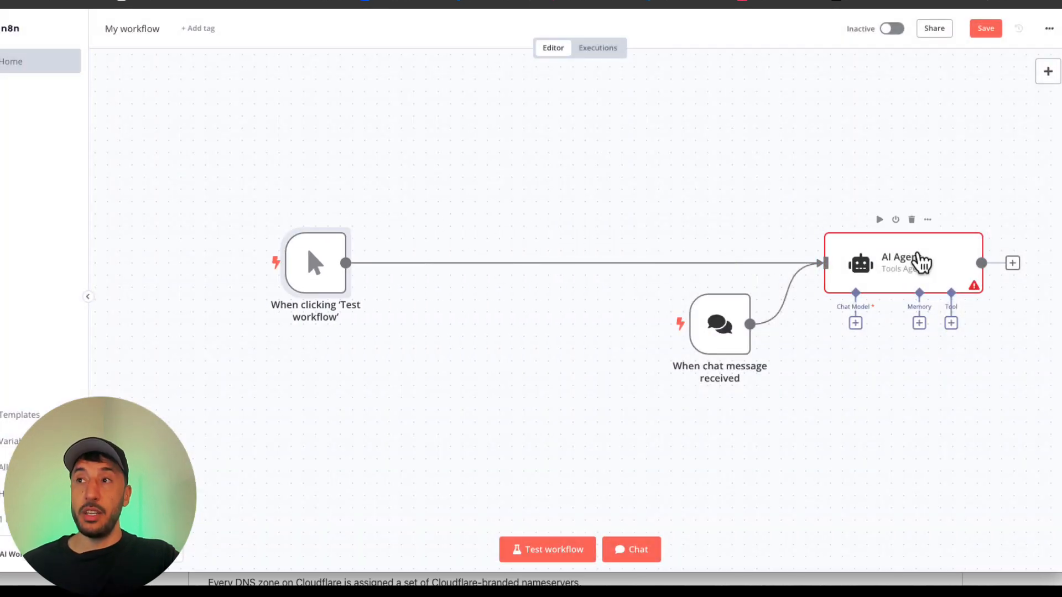
left_click_drag(920, 263, 675, 239)
left_click_drag(750, 327, 456, 357)
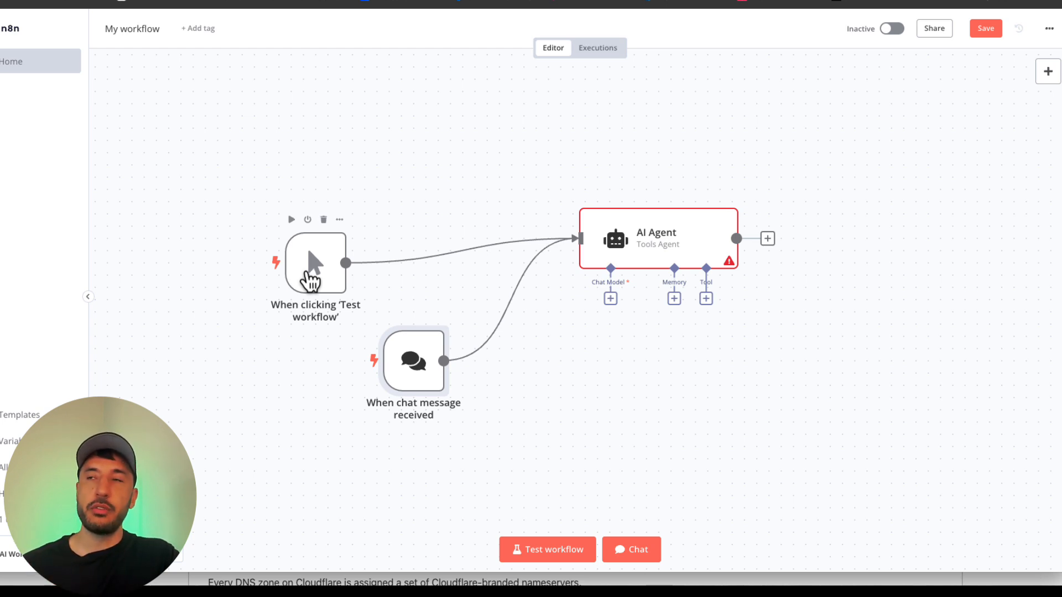
left_click_drag(339, 280, 412, 260)
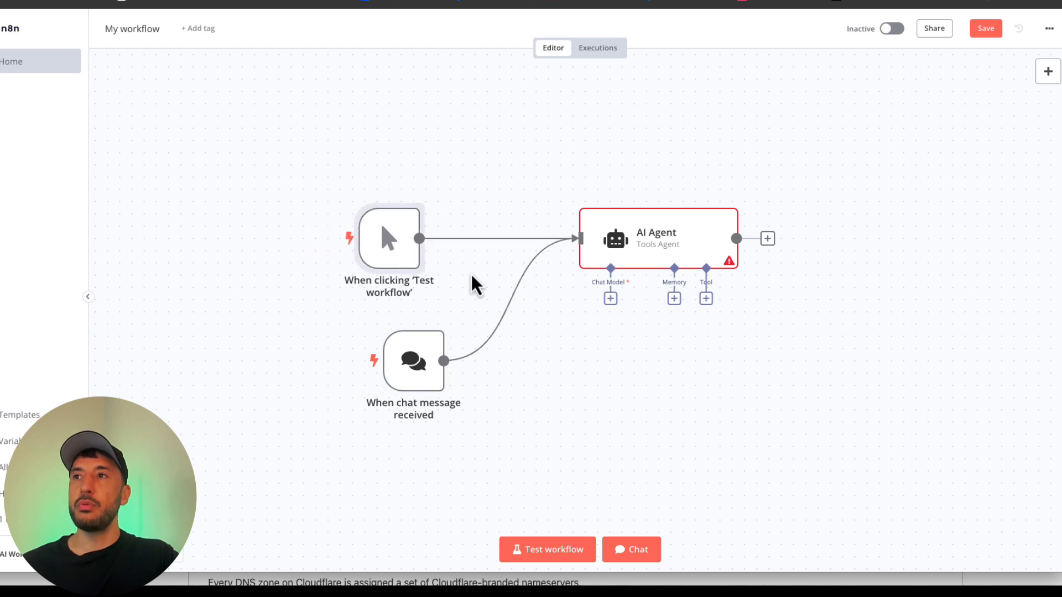